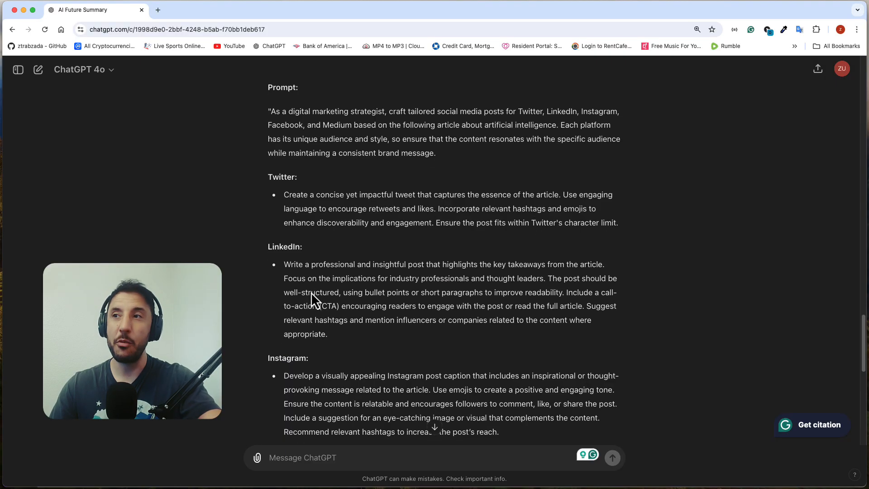
scroll(311, 293, down, 2)
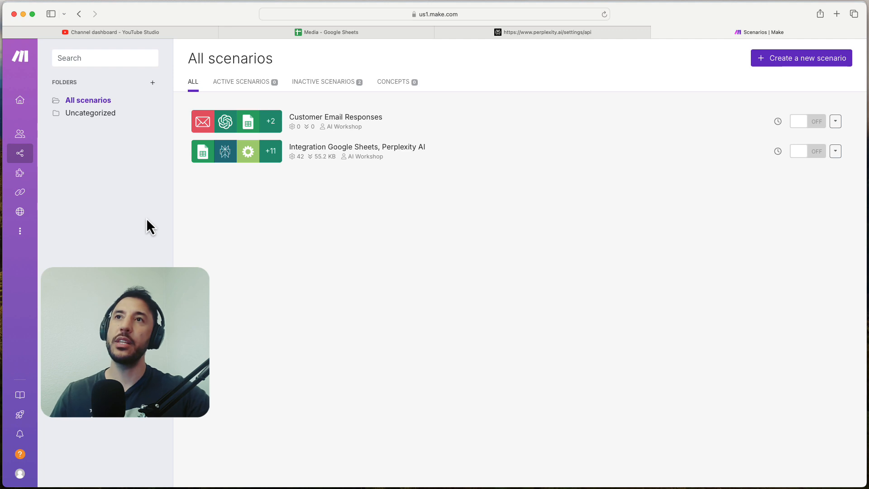
Step: Create a new scenario, name it "Automation", and open the app picker for its first module
mouse_move(20, 187)
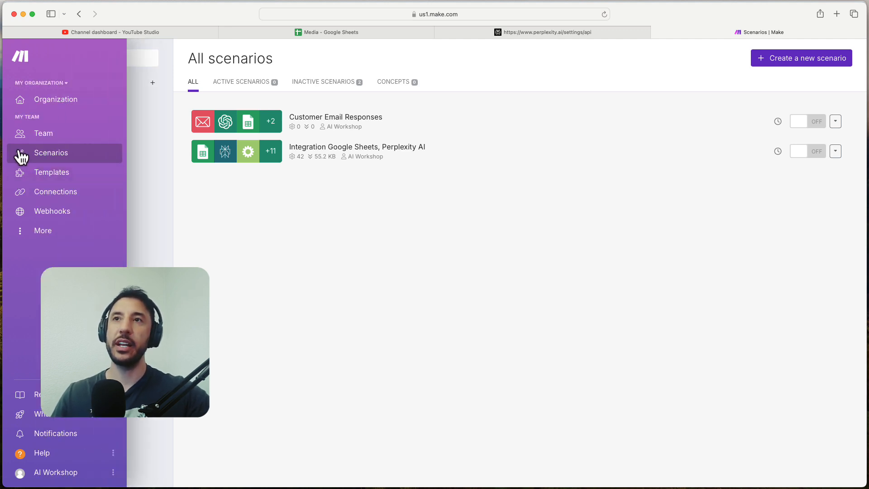
click(789, 68)
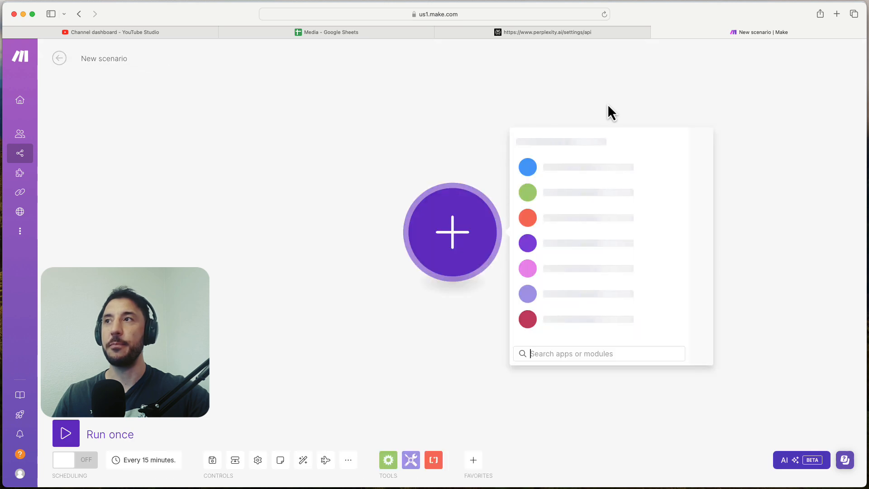
triple_click(120, 58)
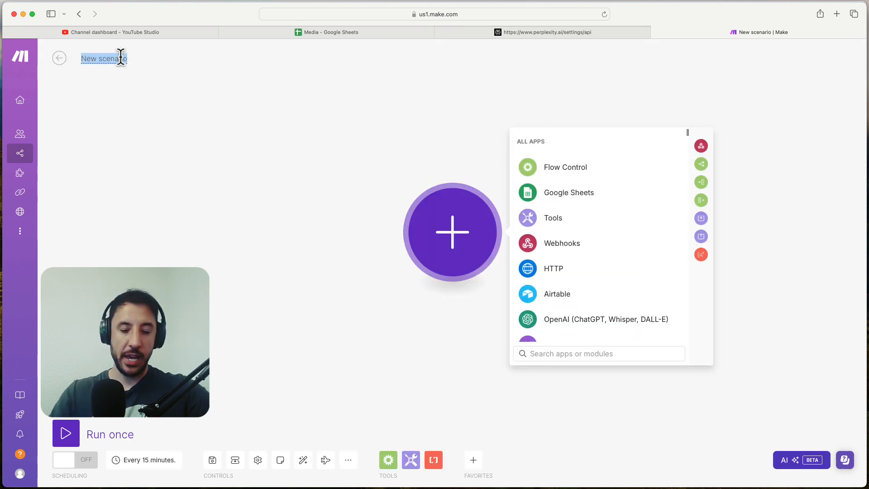
text(Automation)
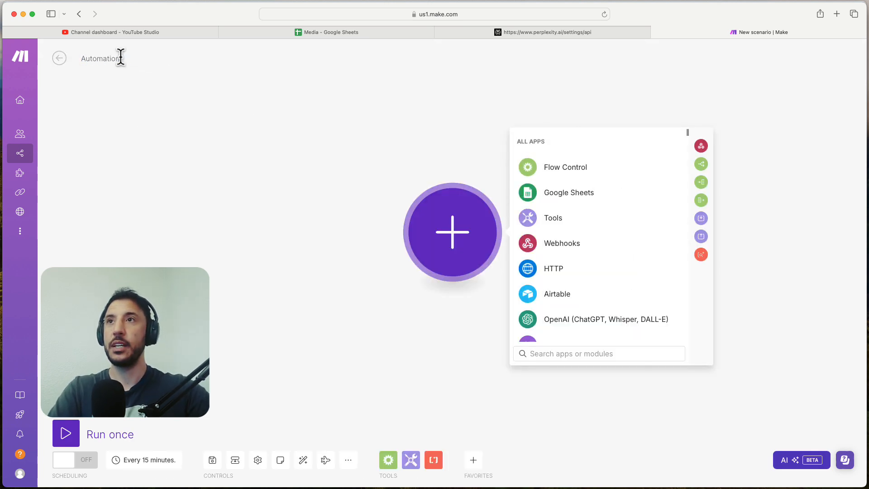
click(232, 223)
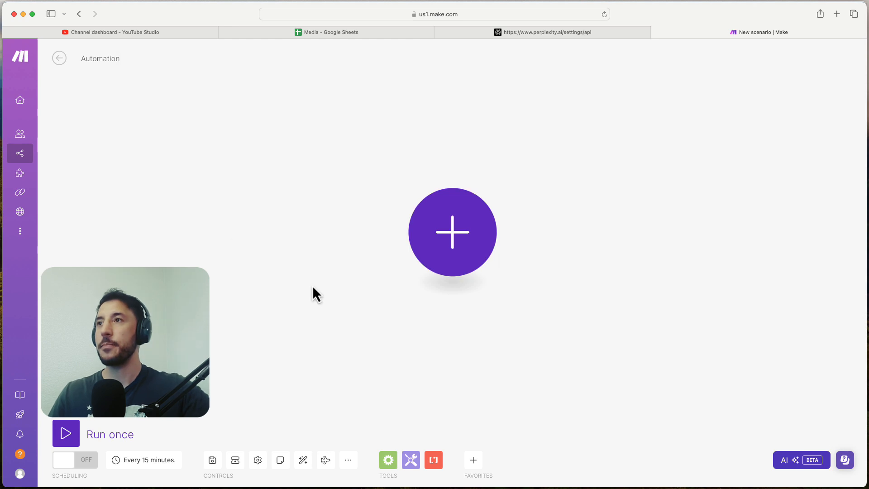
click(453, 242)
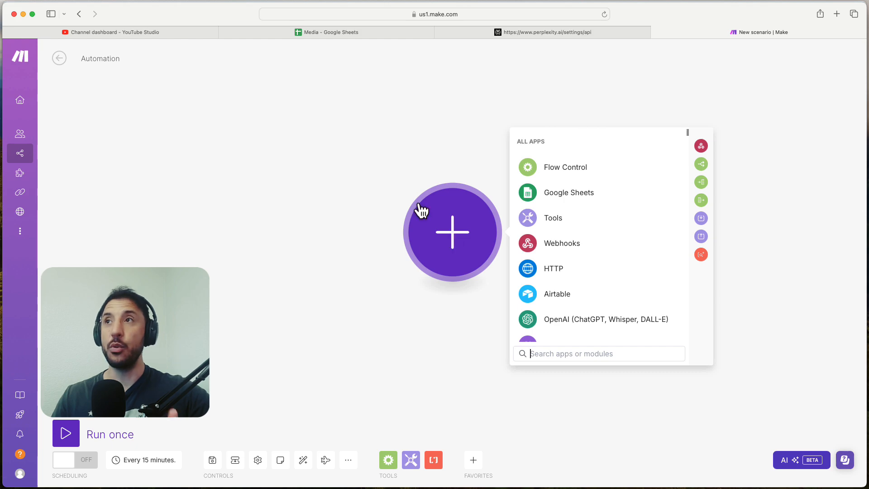
Step: Close the existing Media spreadsheet and create a blank spreadsheet in Google Sheets
click(223, 30)
key(super+w)
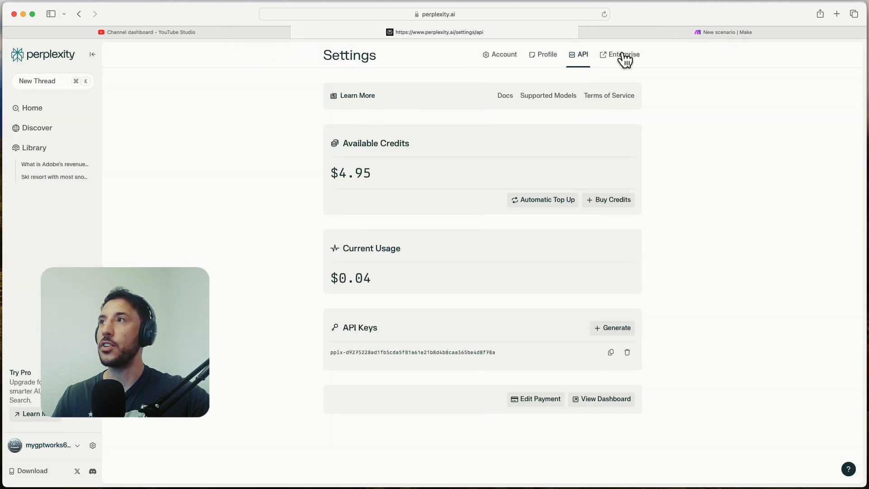
key(super+t)
click(829, 52)
scroll(758, 161, down, 3)
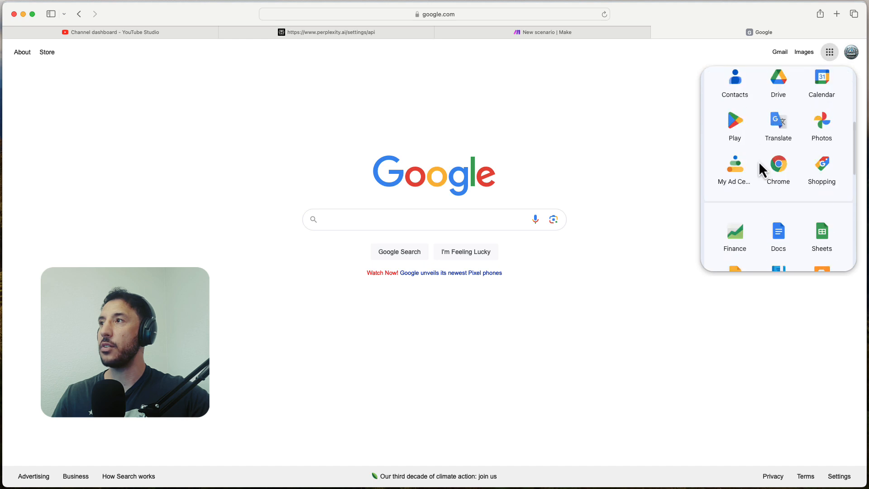
click(821, 244)
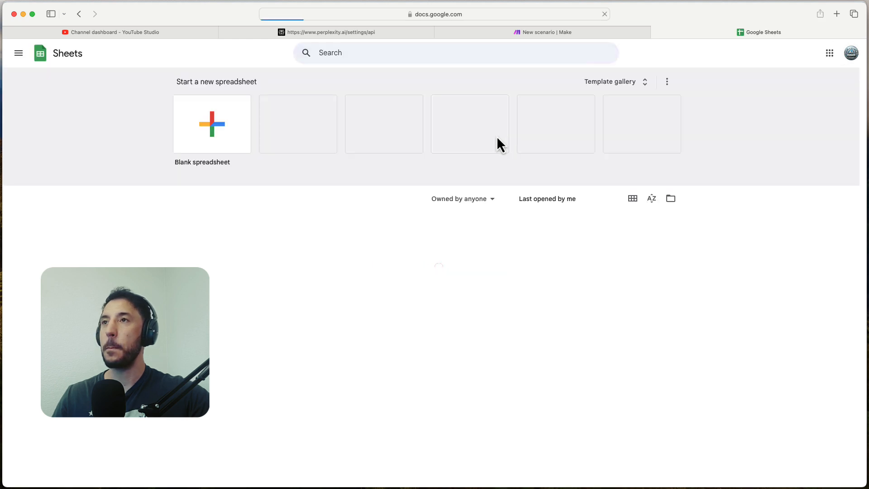
click(221, 134)
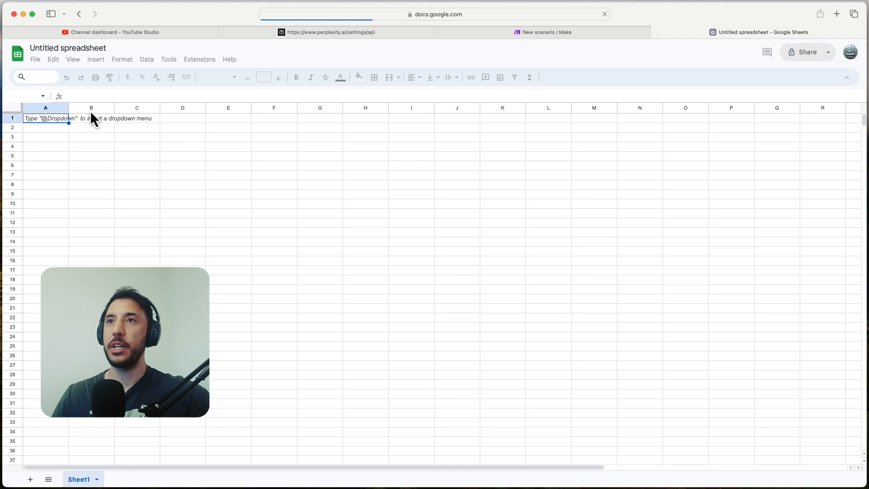
Step: Rename the untitled spreadsheet as "Media Links"
double_click(39, 47)
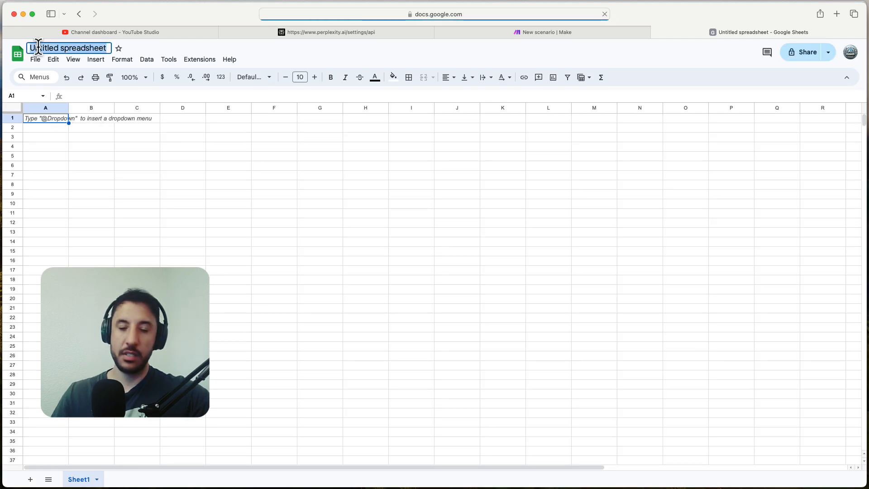
key(Return)
text(Me)
click(38, 46)
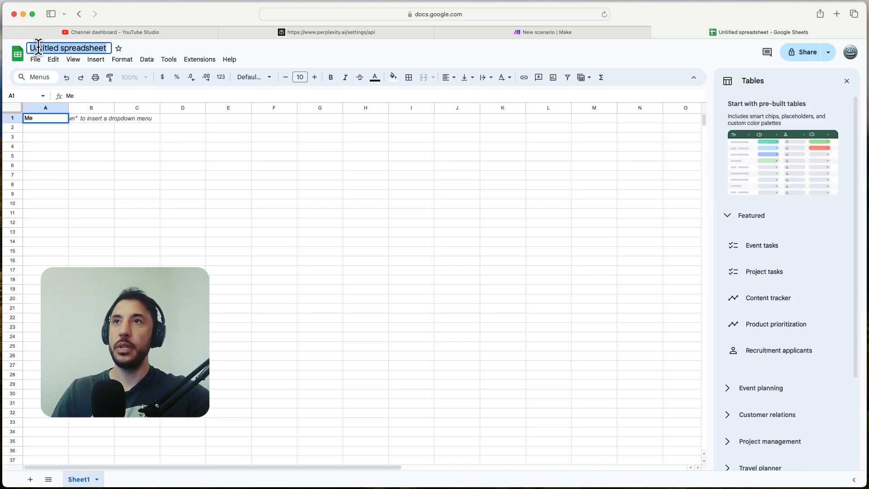
text(Media )
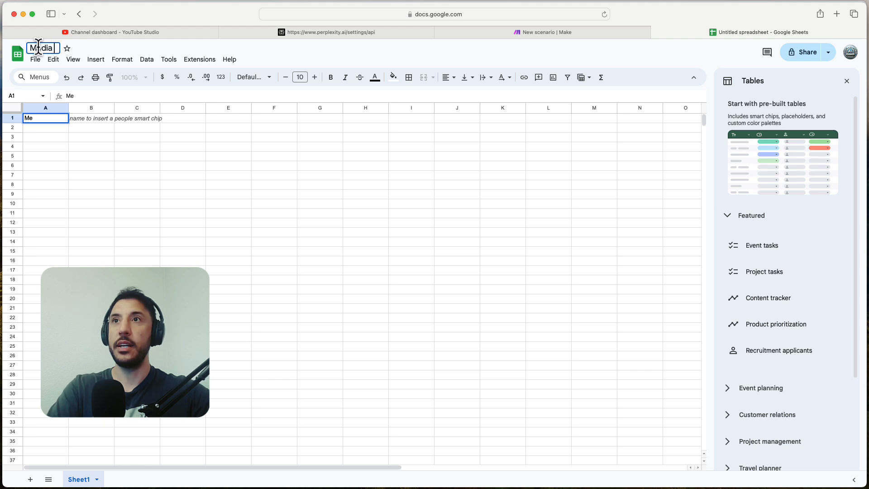
text(Links)
key(Return)
click(91, 156)
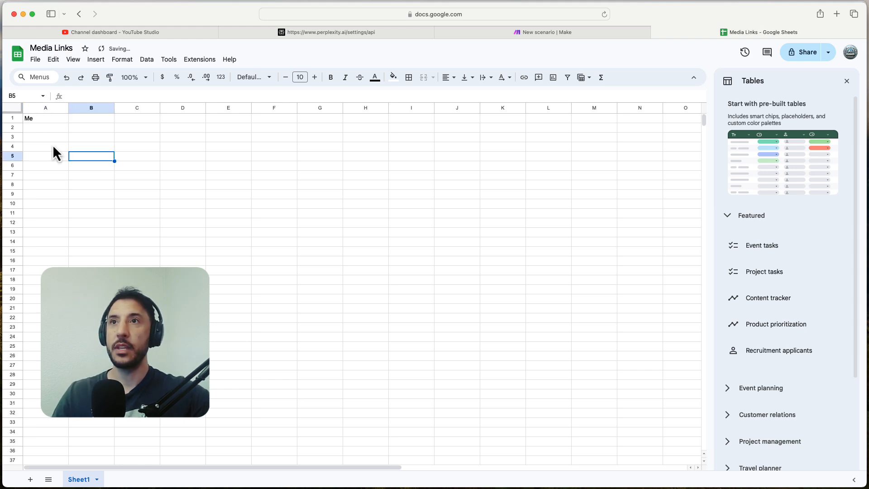
Step: Enter the header "Media Post Links" in cell A1, replacing the stray text
click(33, 119)
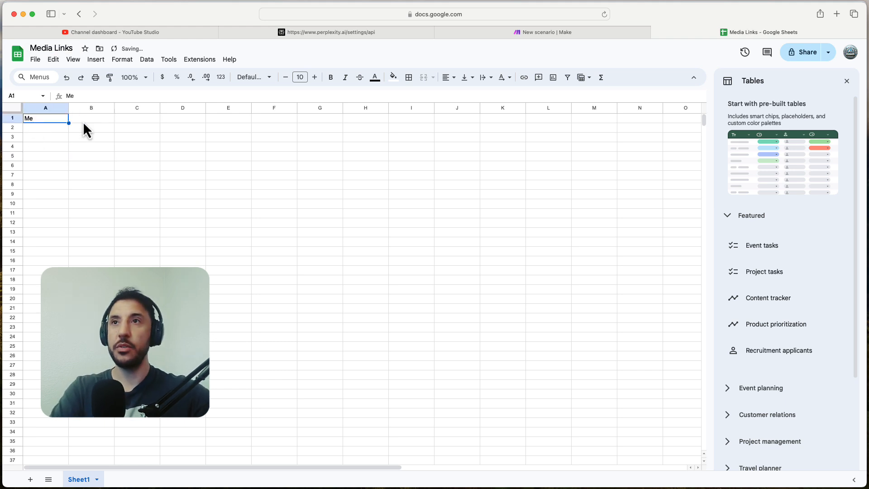
text(Link)
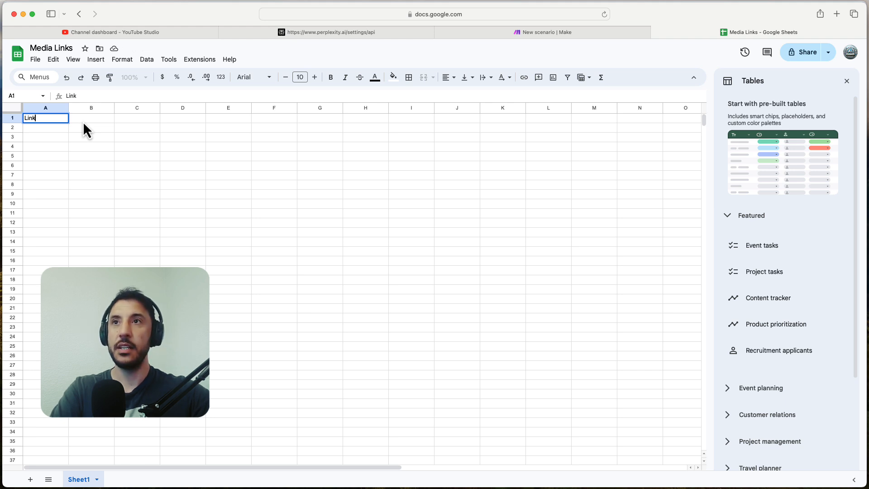
key(BackSpace)
key(BackSpace)
key(BackSpace)
key(BackSpace)
text(Media)
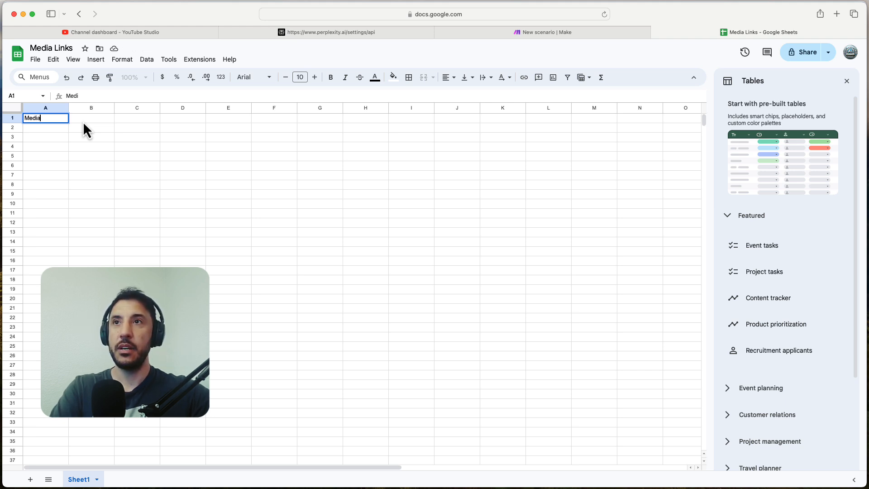
text( Post Links)
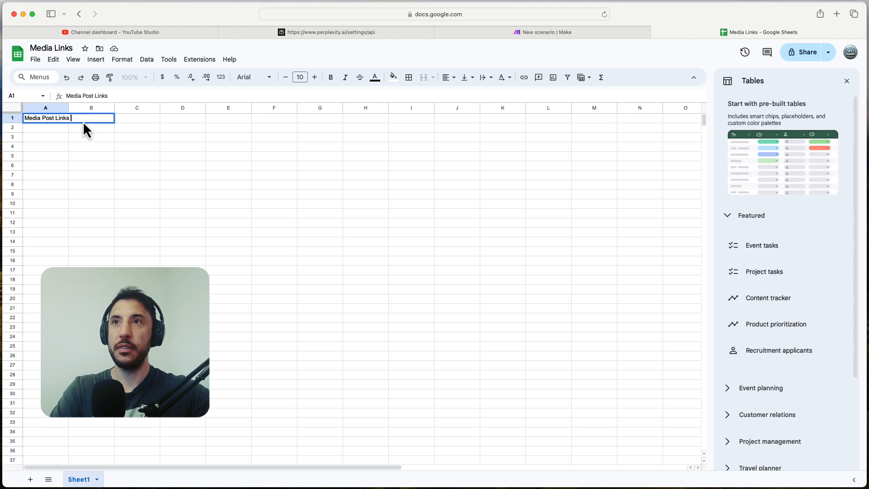
key(Return)
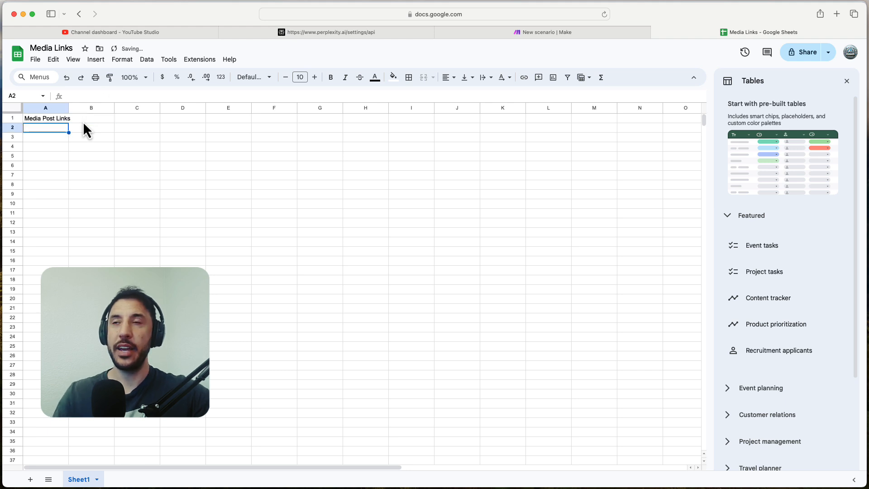
Step: Increase the height of all rows in the sheet slightly
click(166, 149)
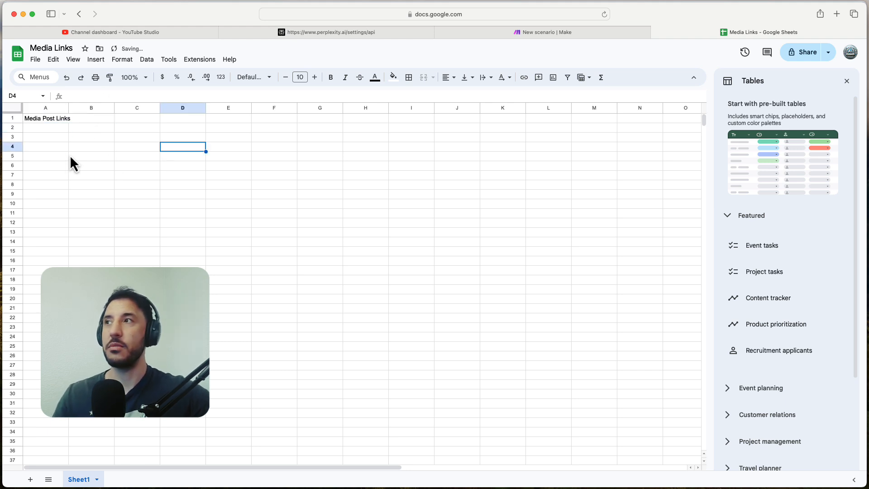
click(9, 109)
drag(13, 123, 13, 126)
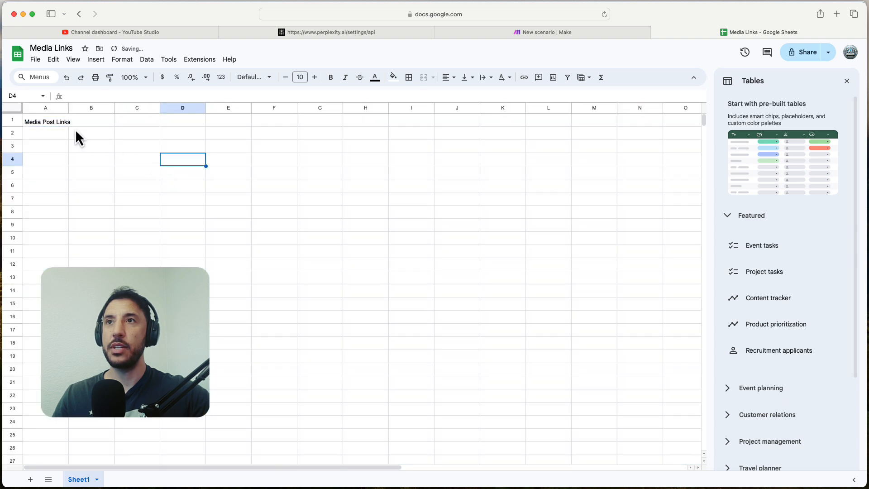
Step: Format the A1 header as bold at font size 11 and widen column A to fit it
click(59, 121)
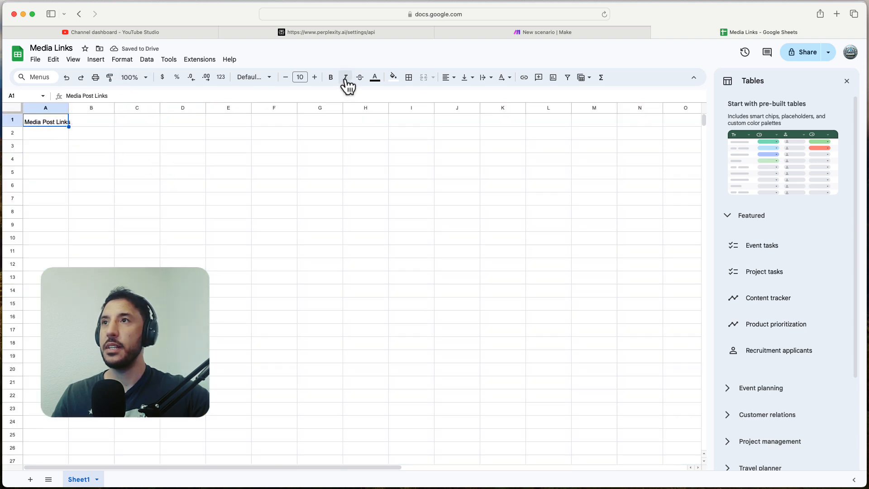
click(315, 77)
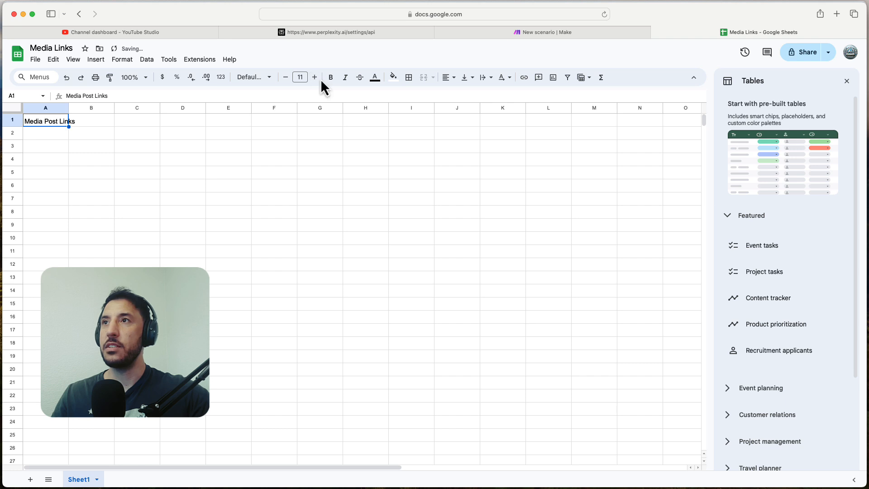
click(331, 77)
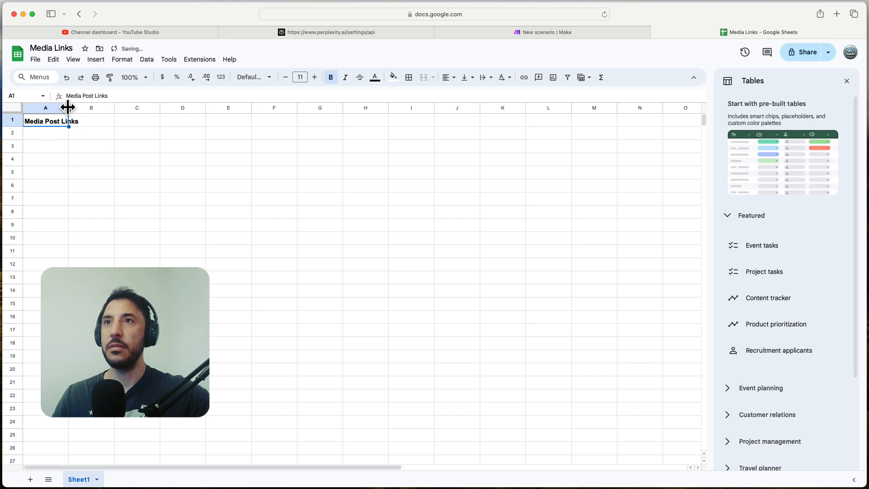
drag(68, 108, 87, 107)
click(174, 163)
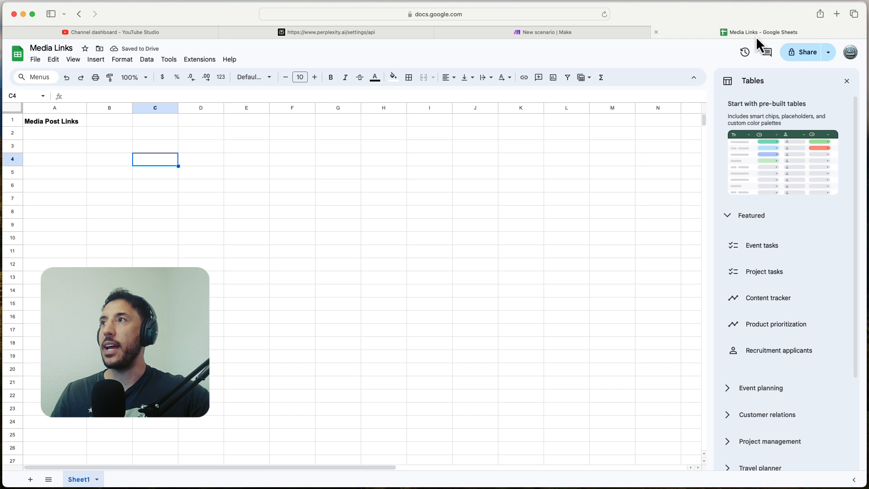
Step: Switch to the Make scenario and search "sheets" for its first module, choosing the Google Sheets app
click(537, 33)
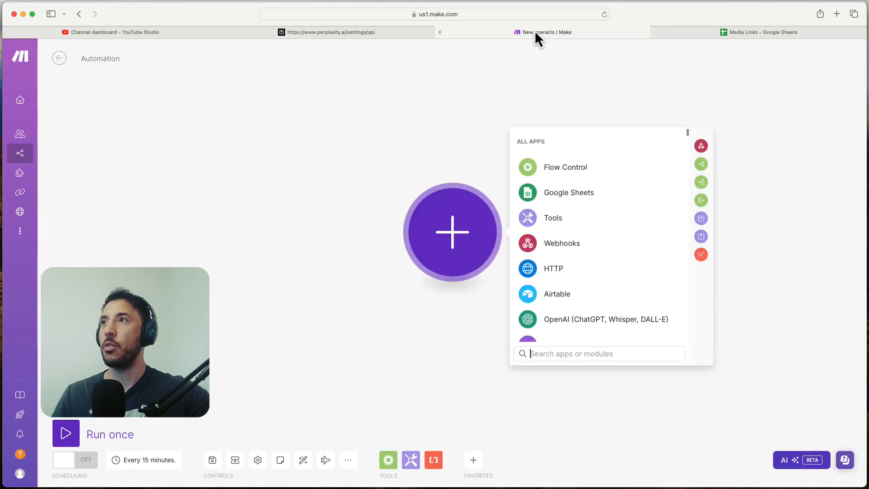
click(342, 117)
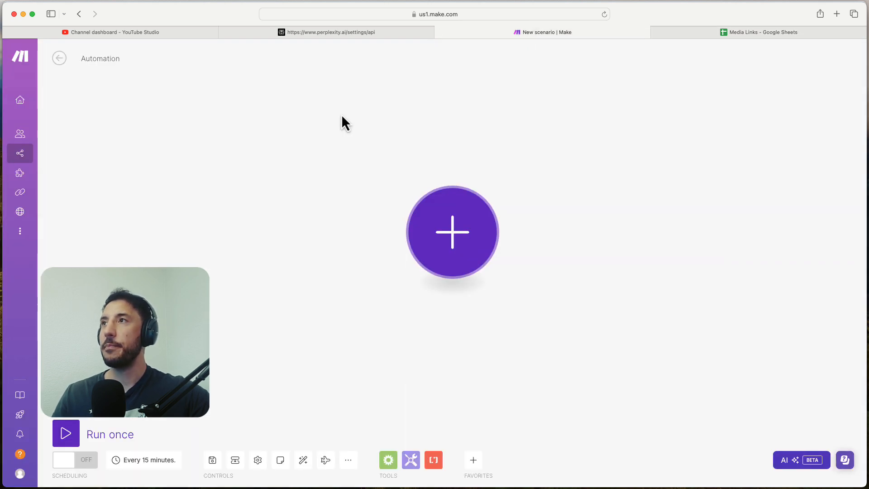
click(454, 230)
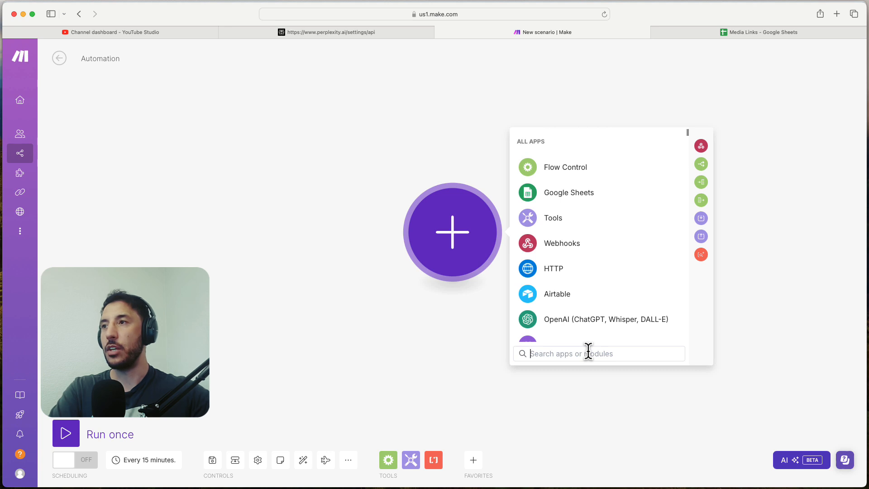
text(sheets)
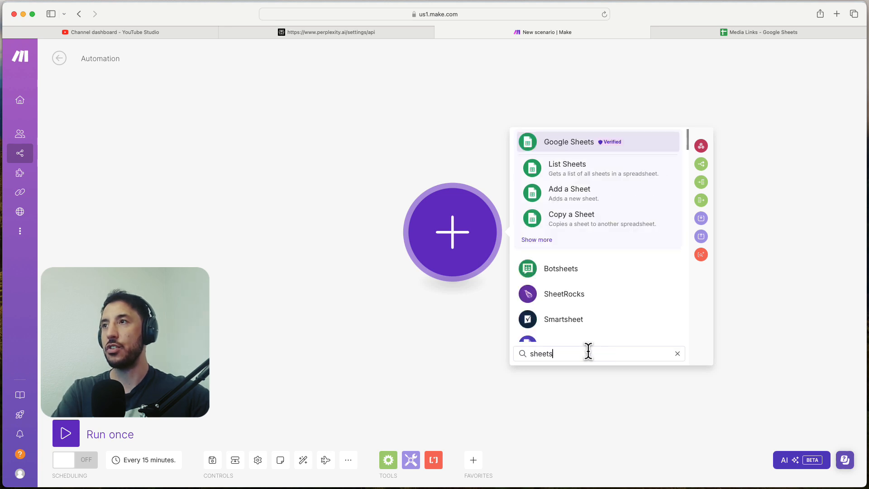
click(562, 146)
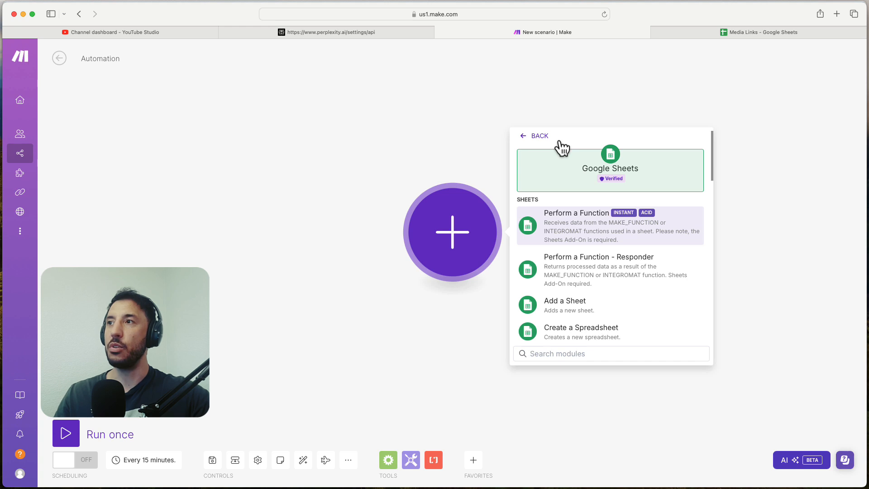
Step: Add the Watch New Rows trigger from the Google Sheets row modules
scroll(587, 290, down, 3)
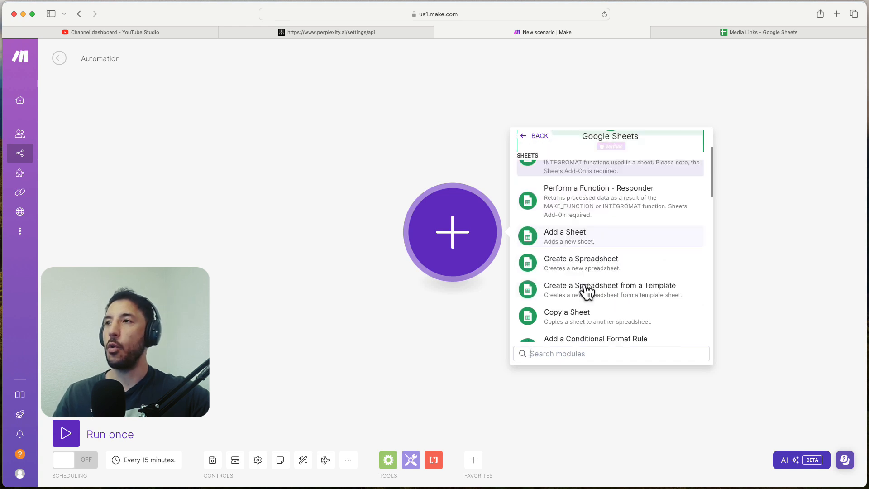
scroll(586, 290, down, 10)
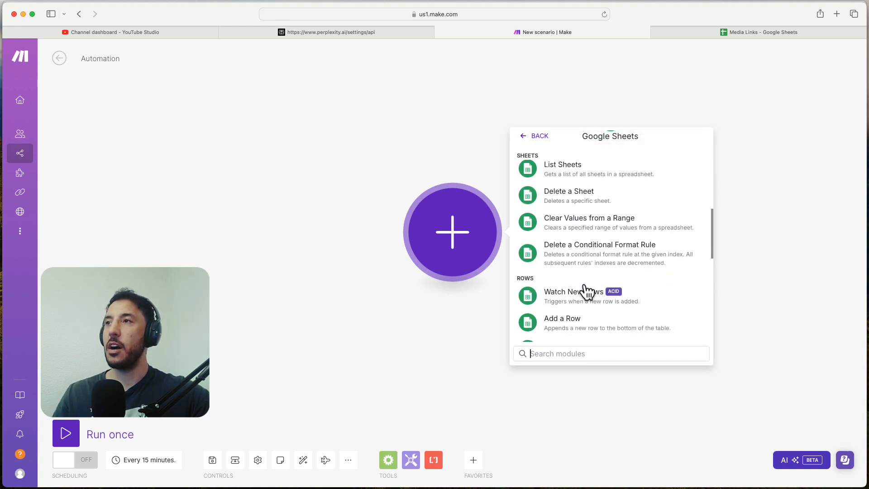
scroll(585, 290, up, 1)
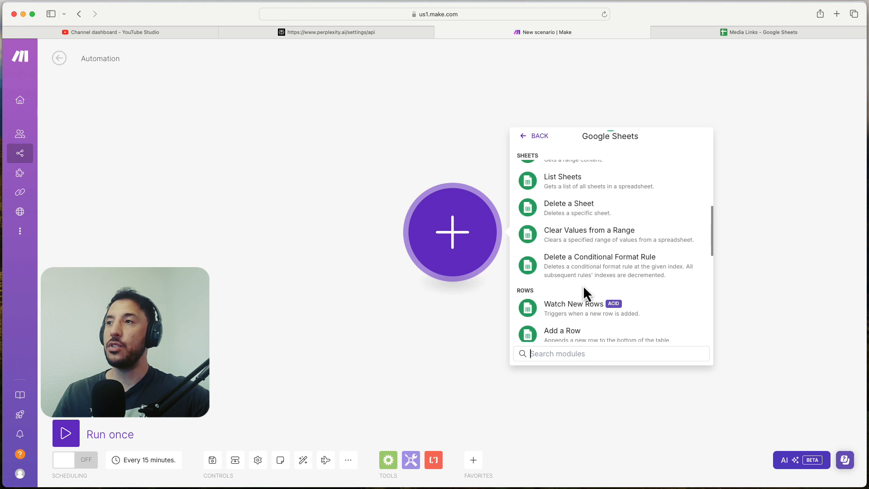
scroll(576, 284, down, 4)
scroll(566, 272, up, 10)
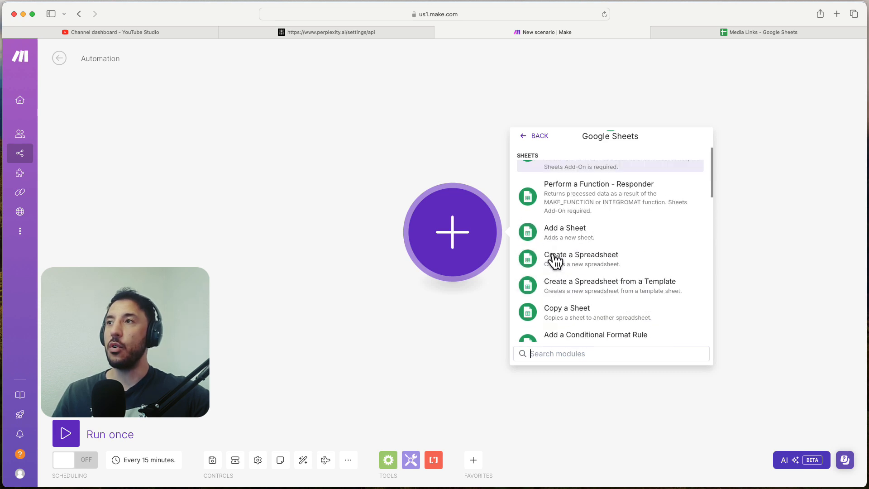
scroll(556, 260, down, 10)
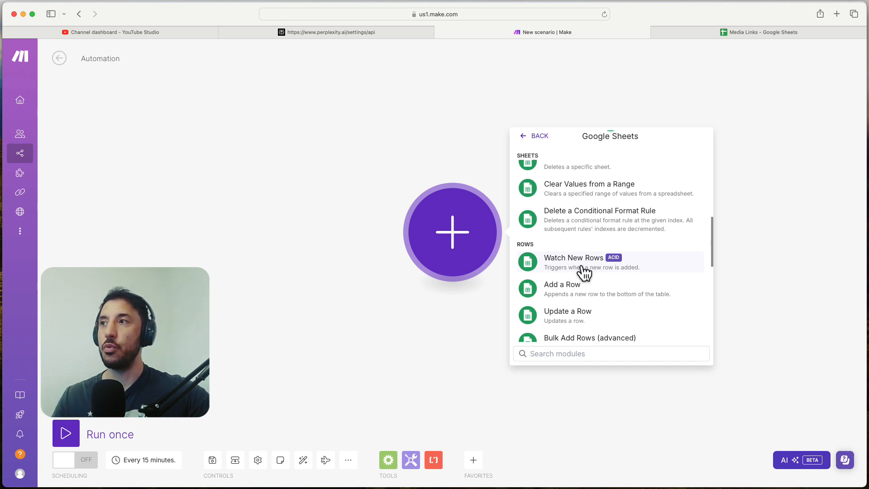
click(584, 271)
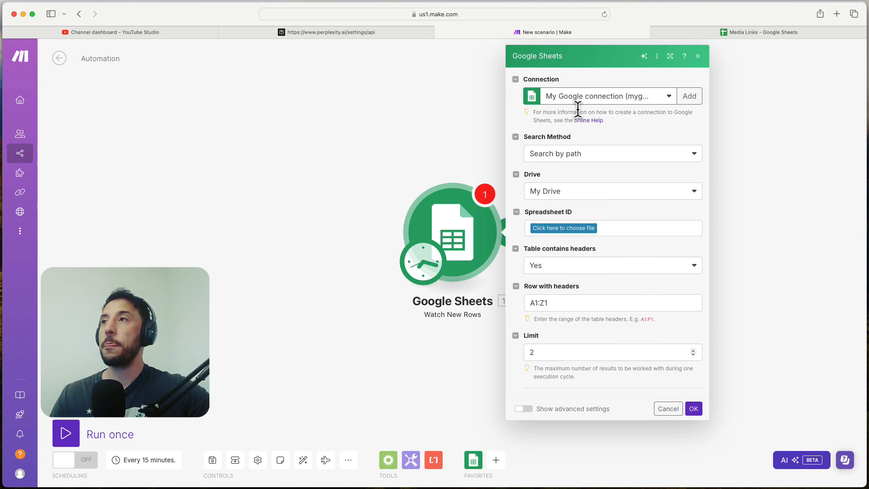
click(616, 98)
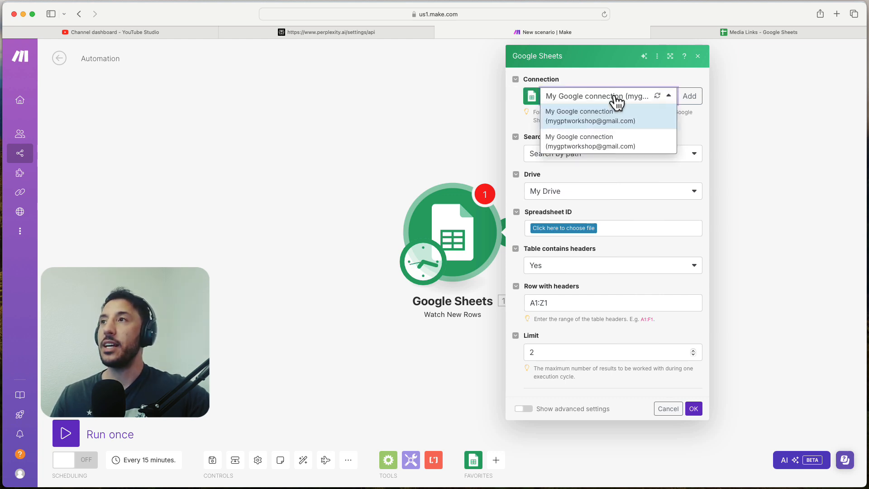
click(696, 132)
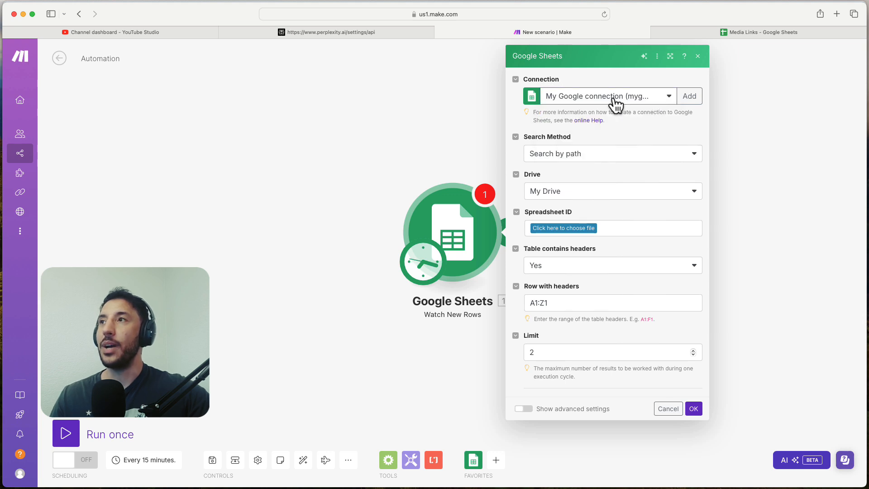
click(691, 100)
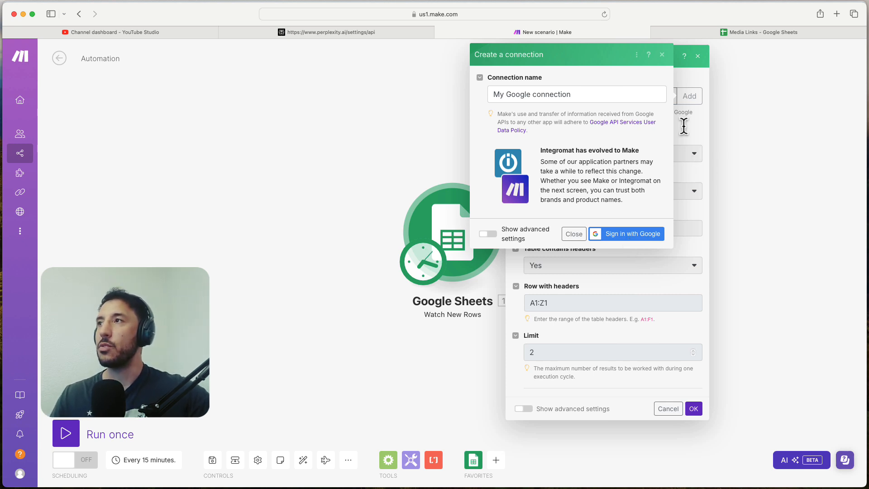
click(573, 234)
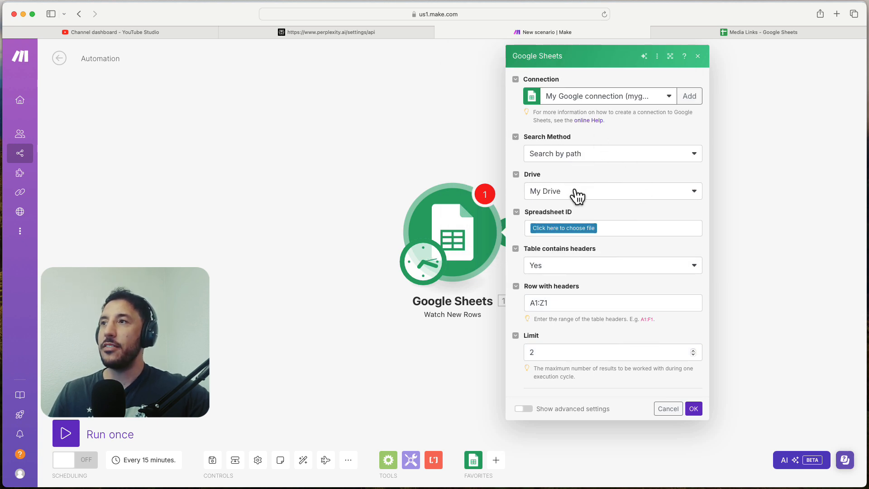
Step: Point the Watch New Rows trigger to the Media Links spreadsheet and its sheet Sheet1
click(562, 231)
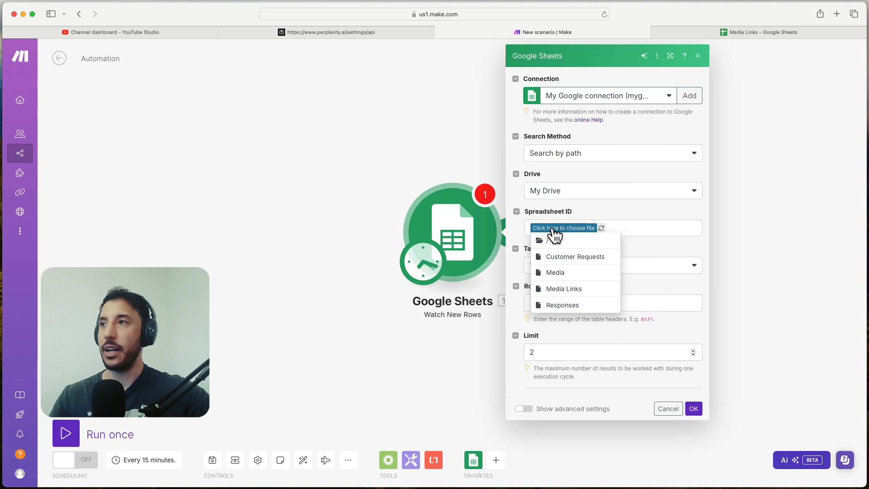
click(564, 289)
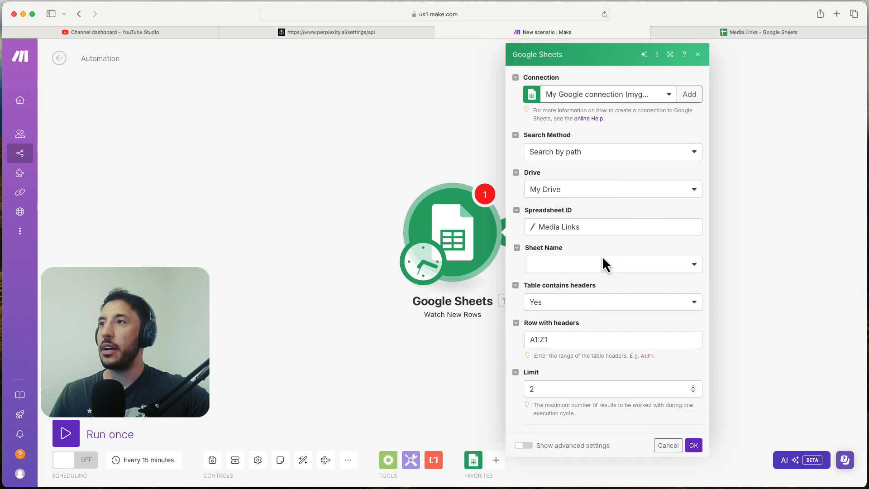
click(599, 265)
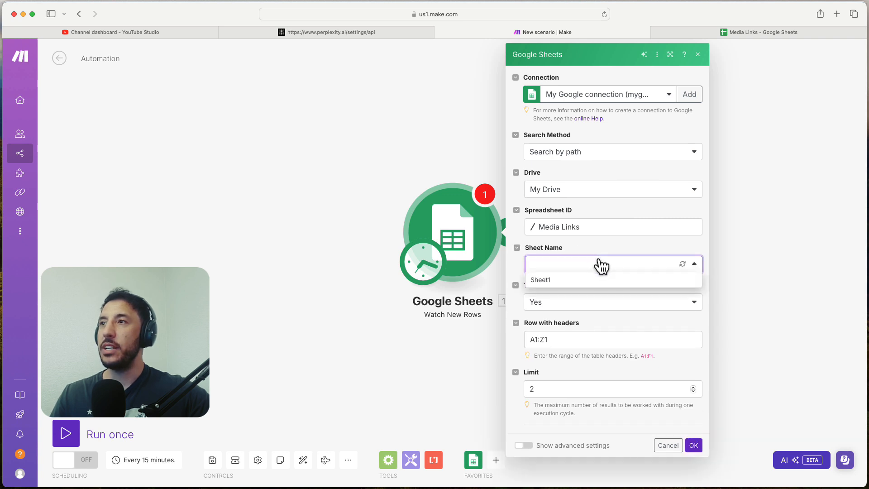
click(553, 280)
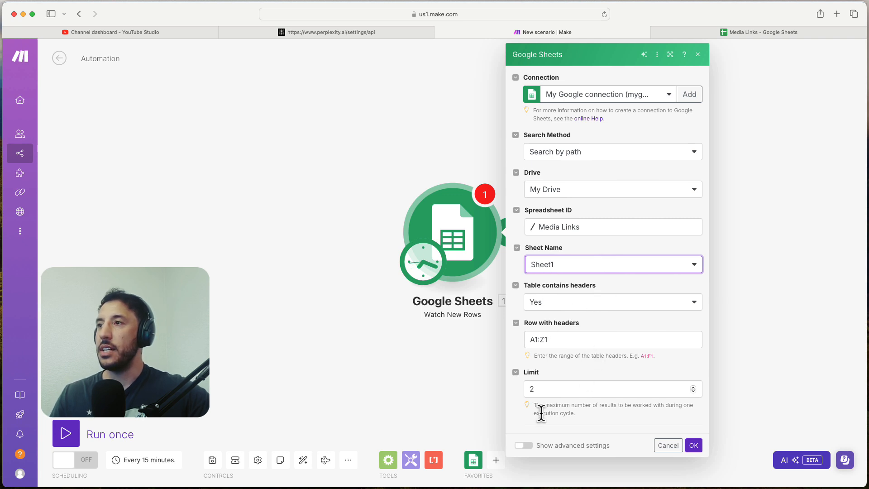
Step: Set the trigger's limit to 1 result per execution cycle and save the module settings
click(550, 389)
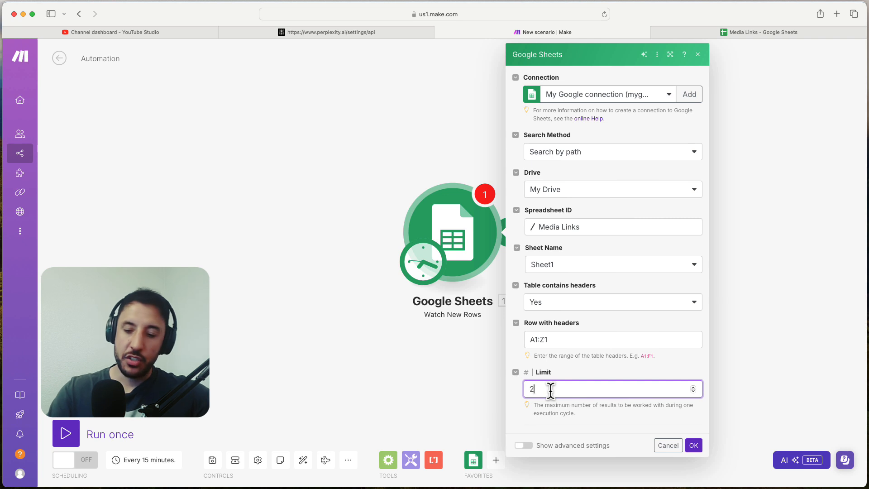
key(BackSpace)
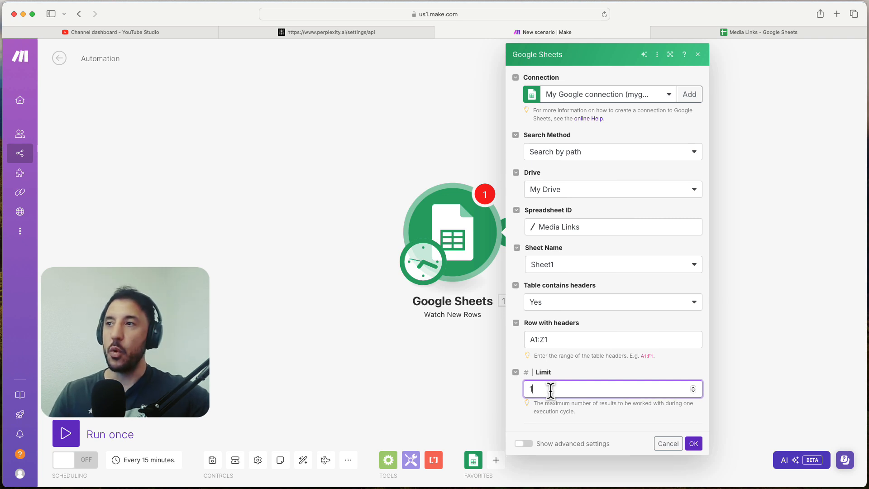
click(668, 362)
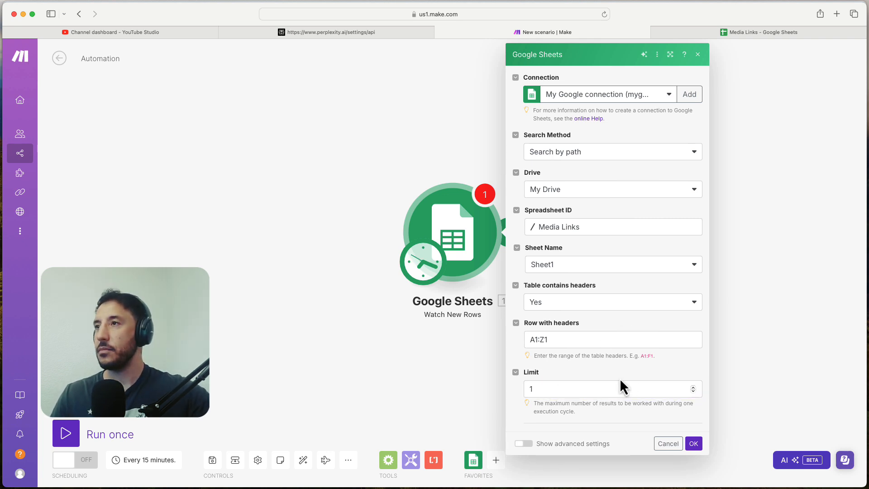
click(700, 445)
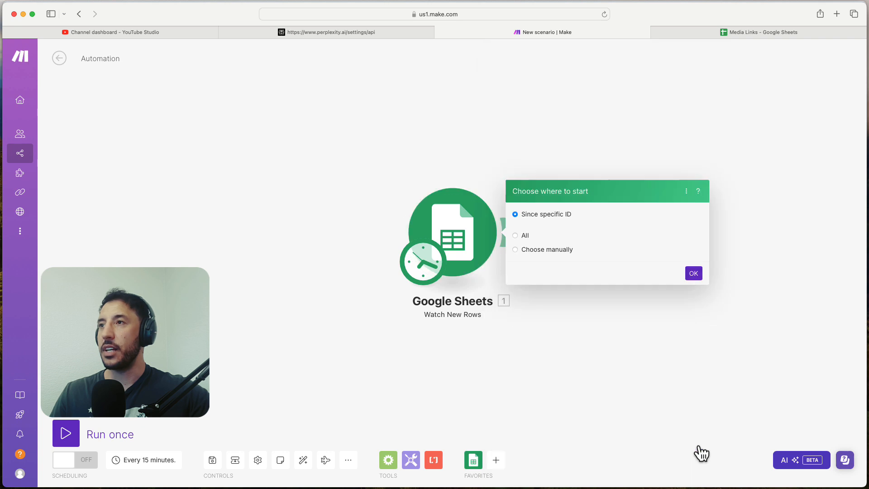
Step: Set the trigger's starting point to All and move the Google Sheets module to the left on the canvas
click(634, 229)
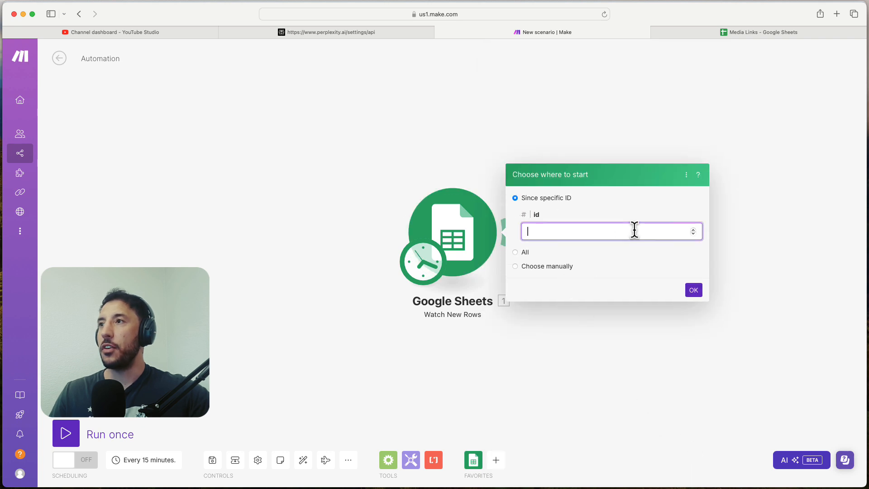
click(627, 267)
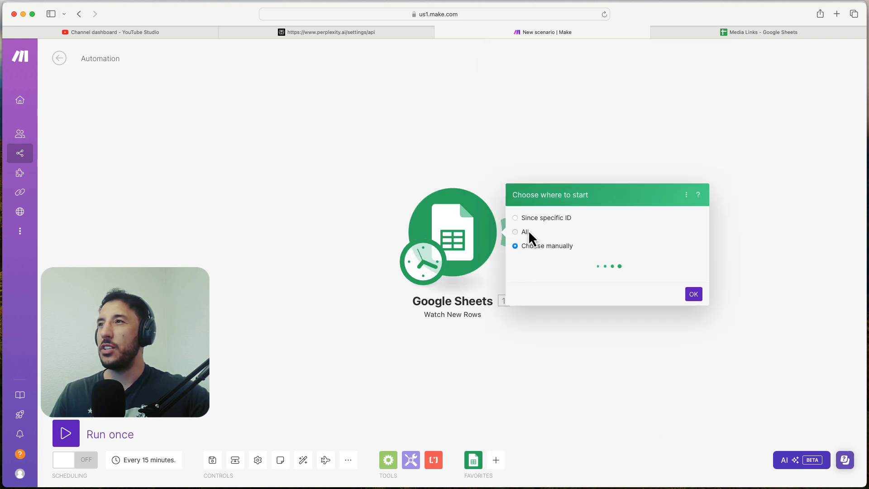
click(528, 231)
click(693, 253)
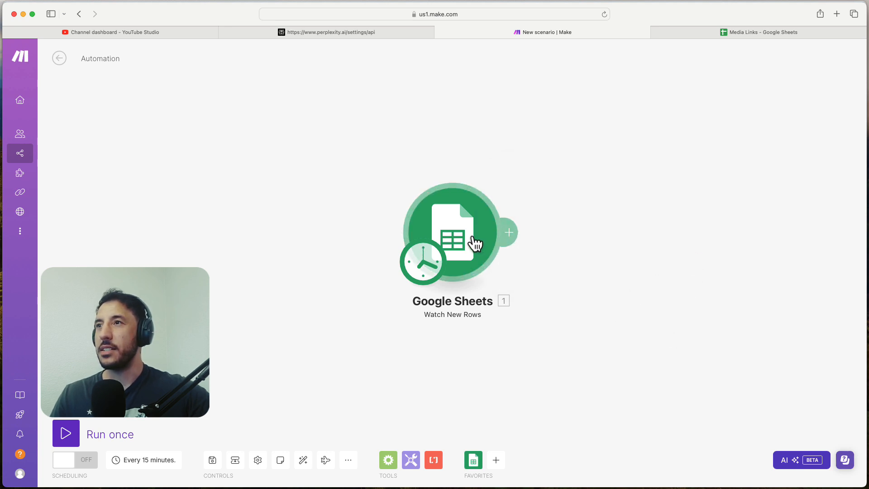
drag(470, 241, 277, 237)
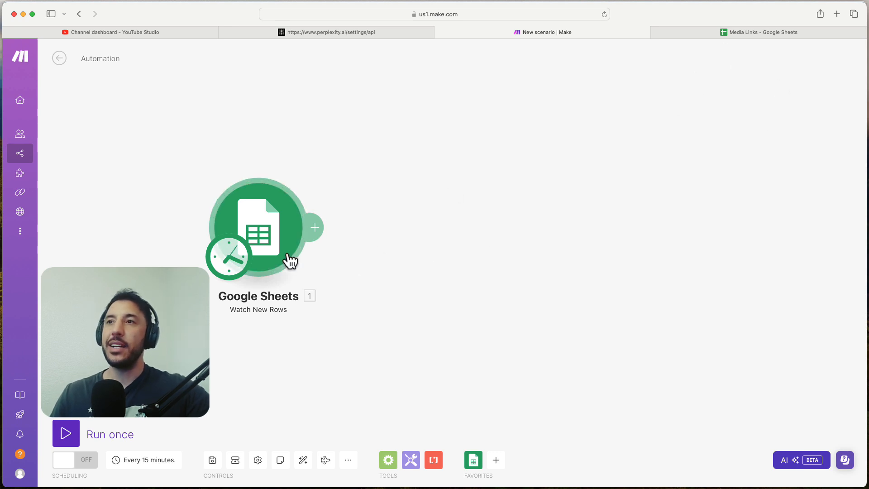
Step: Select cell A2 in the Media Links spreadsheet and search Google for "ai news" in a new browser tab
click(744, 34)
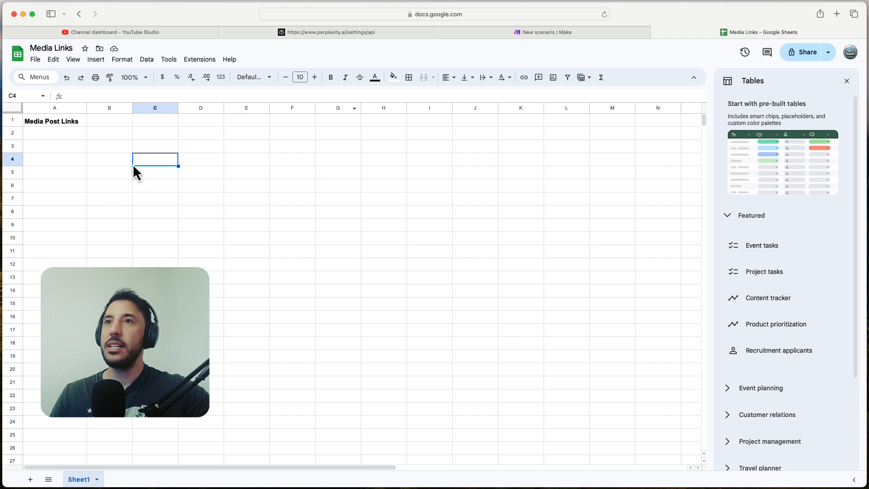
click(57, 136)
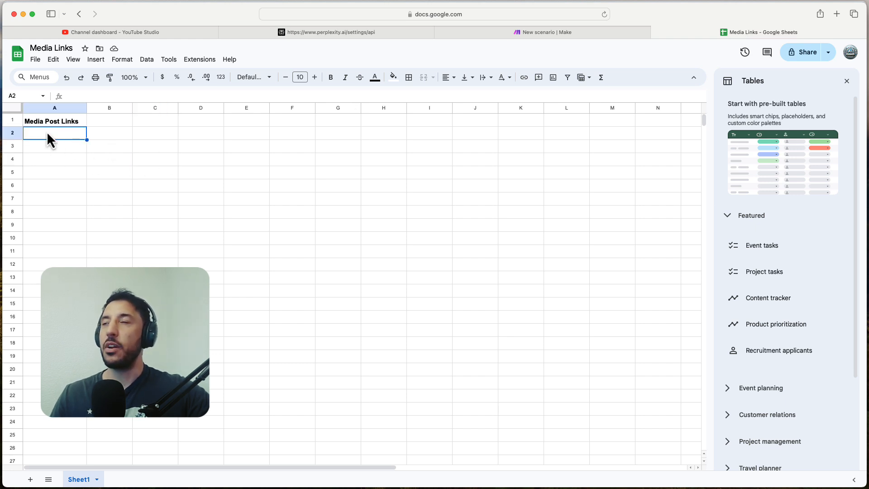
click(837, 13)
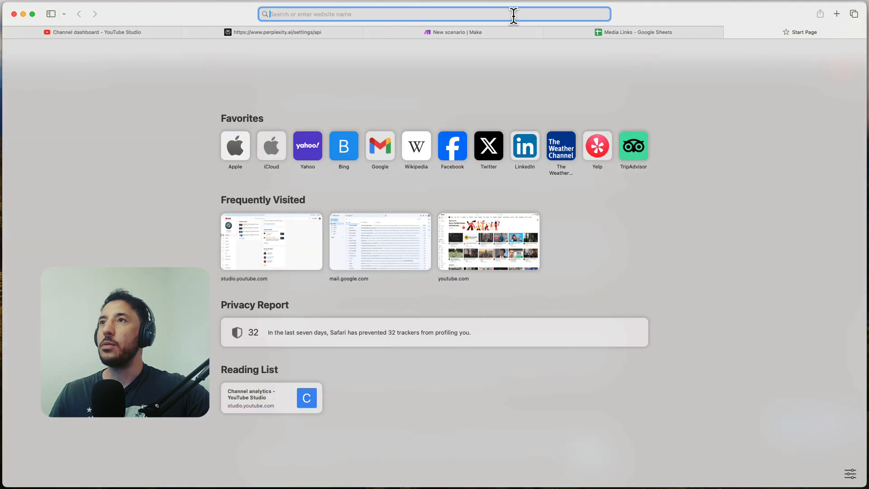
click(380, 145)
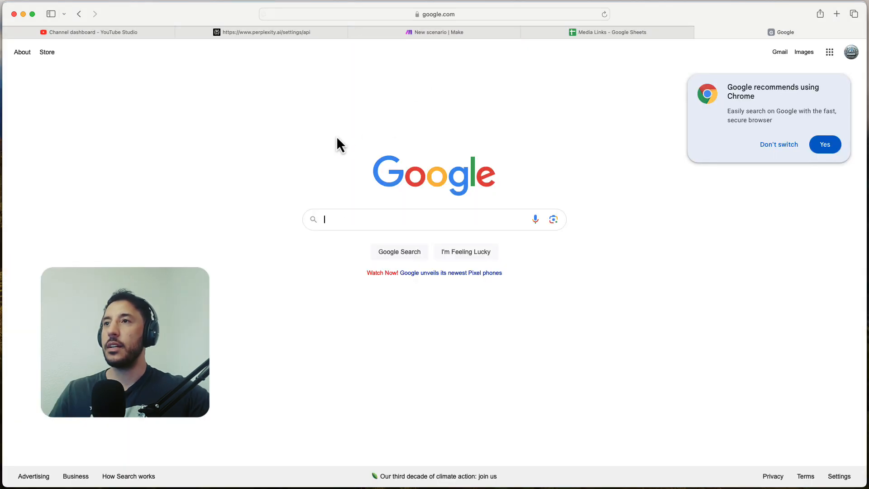
click(367, 211)
text(ai ar)
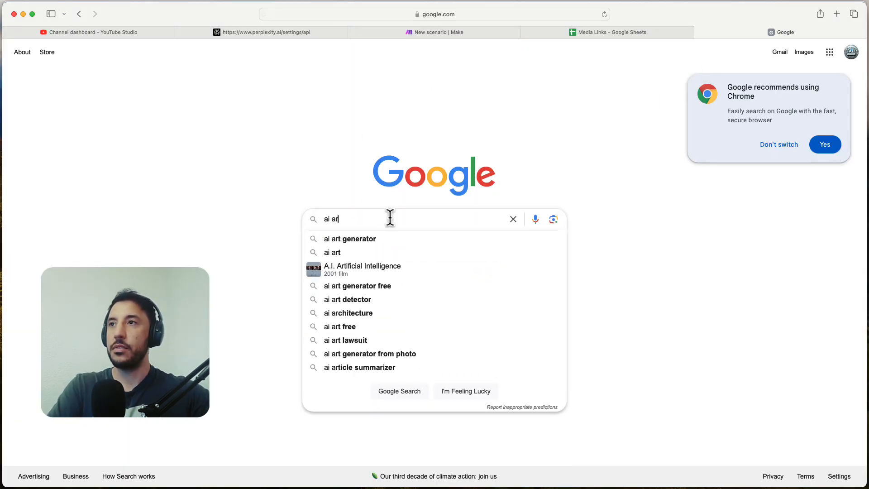
key(BackSpace)
key(BackSpace)
text(news)
key(Return)
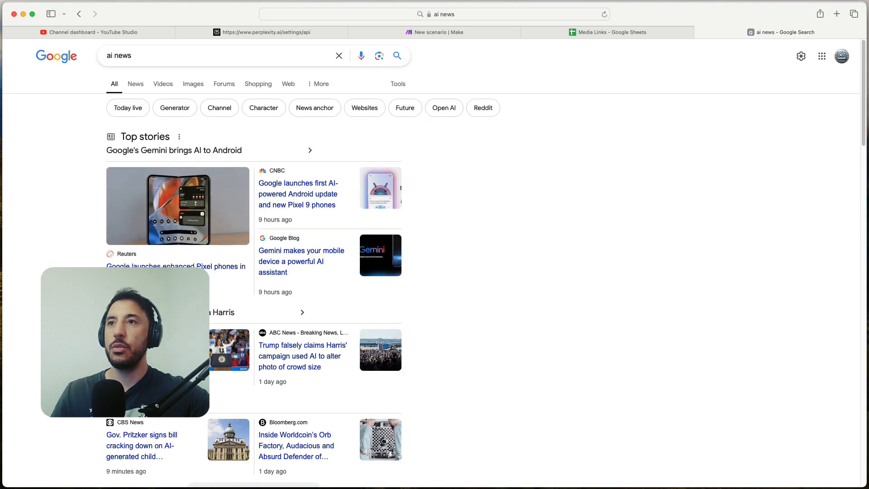
Step: Open the Reuters article "Google launches enhanced Pixel phones in bid to leverage AI tech" from the search results
scroll(254, 271, down, 1)
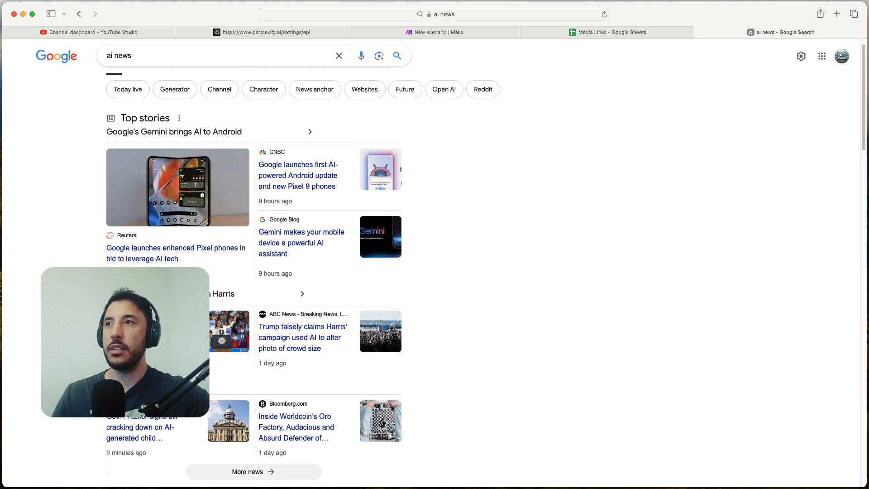
scroll(253, 271, down, 3)
scroll(228, 225, up, 3)
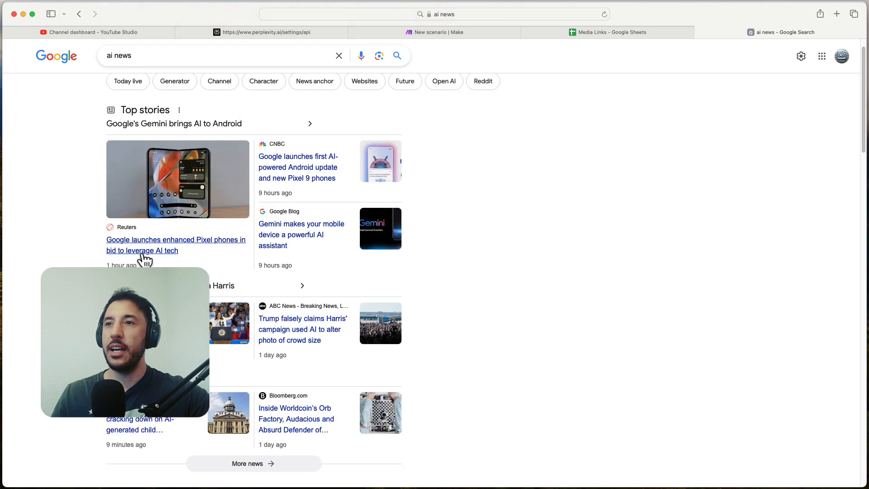
click(150, 250)
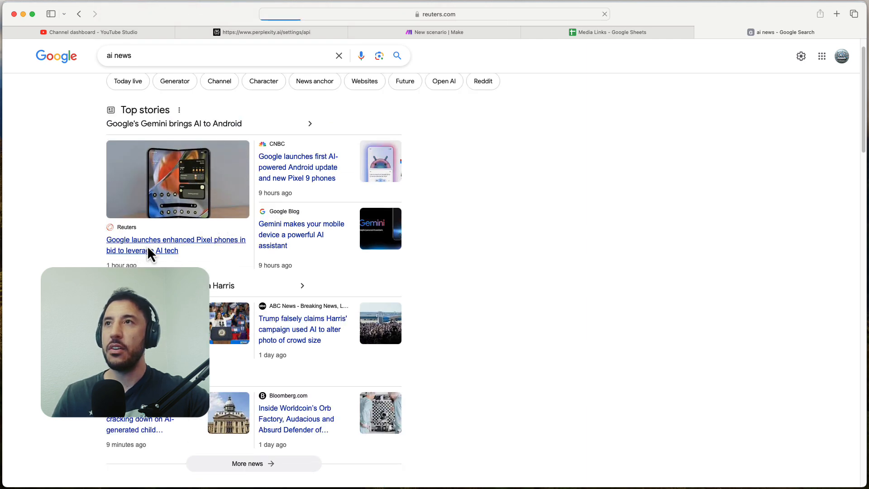
scroll(254, 243, down, 4)
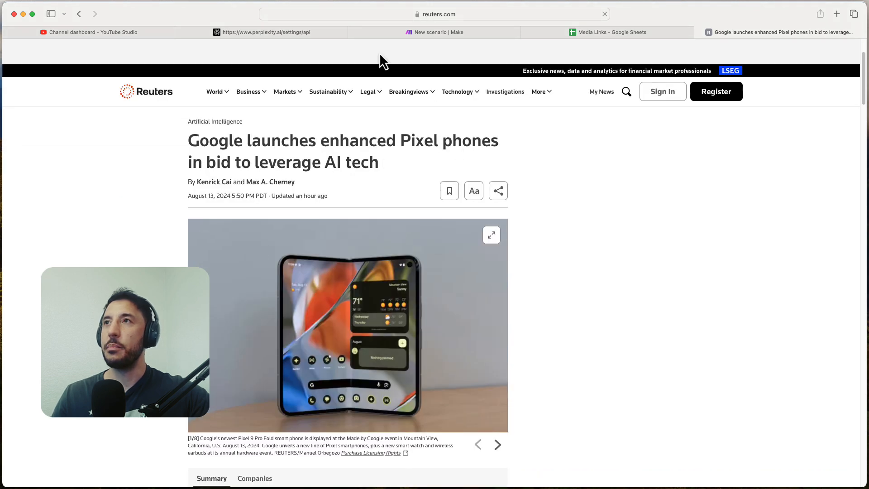
Step: Copy the Reuters article's web address and paste it into cell A2 of the Media Links spreadsheet
click(479, 13)
key(super+c)
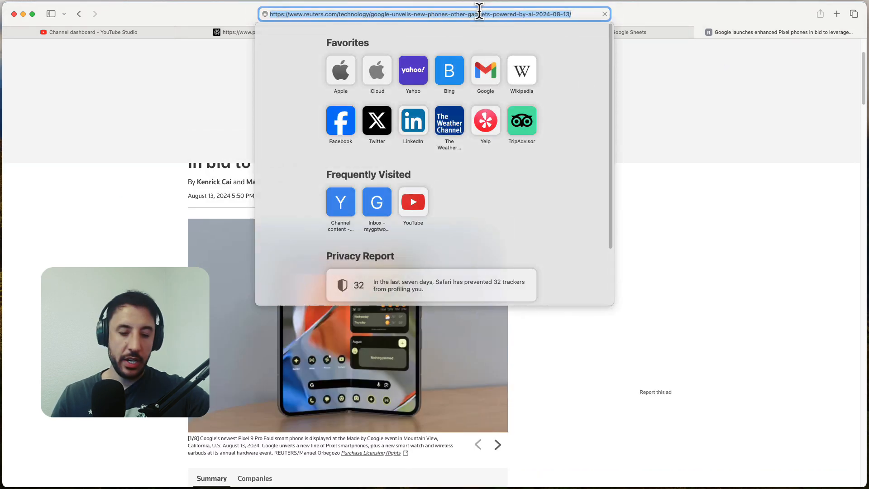
key(Return)
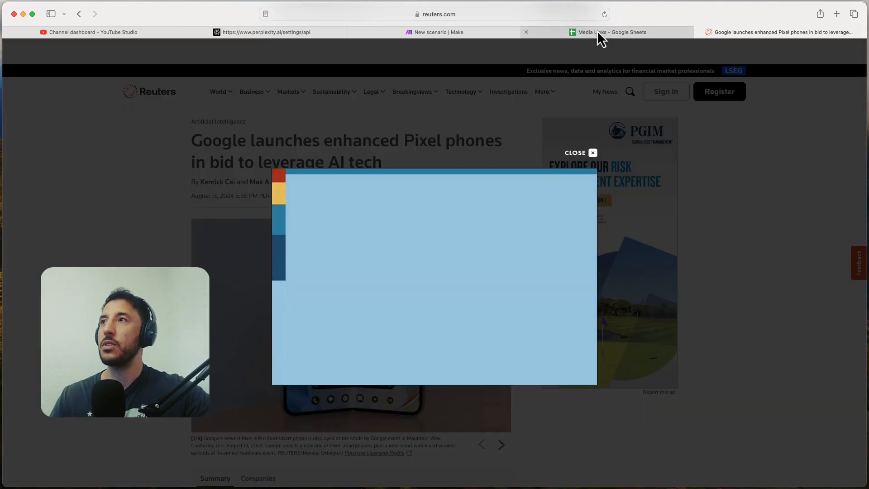
click(596, 31)
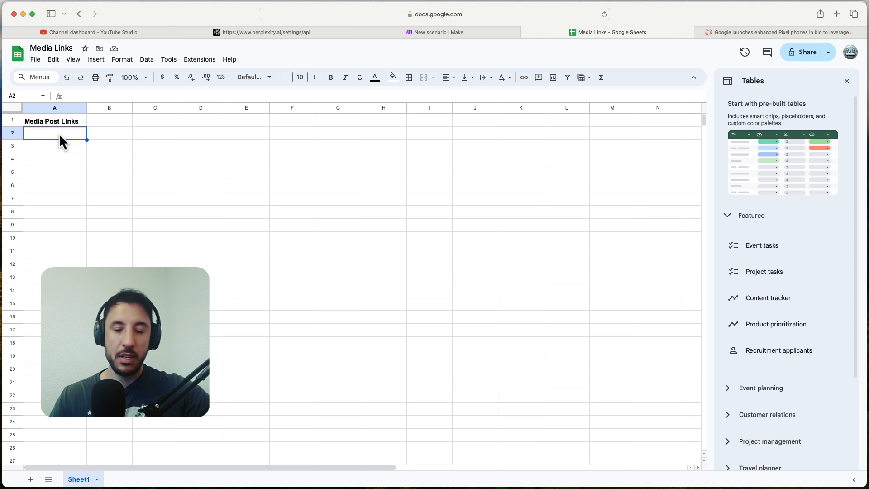
key(super+v)
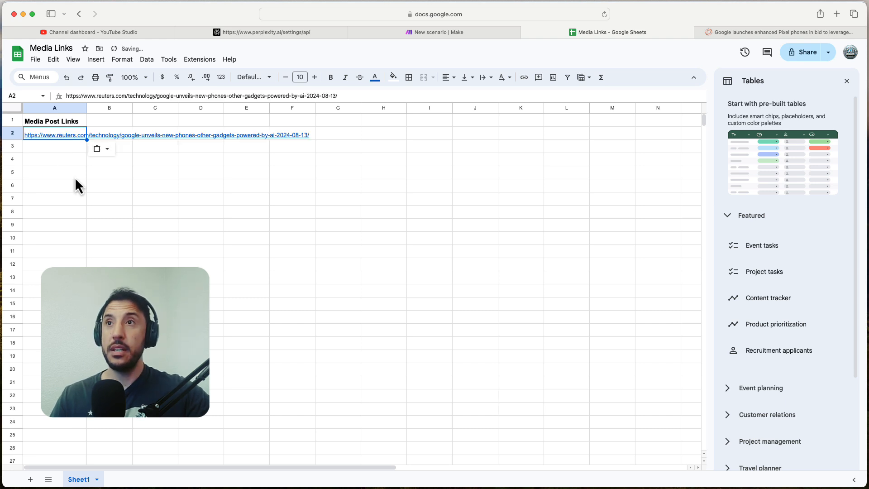
Step: Widen column A slightly beyond the full length of the article link and select cell A3
click(85, 199)
double_click(87, 107)
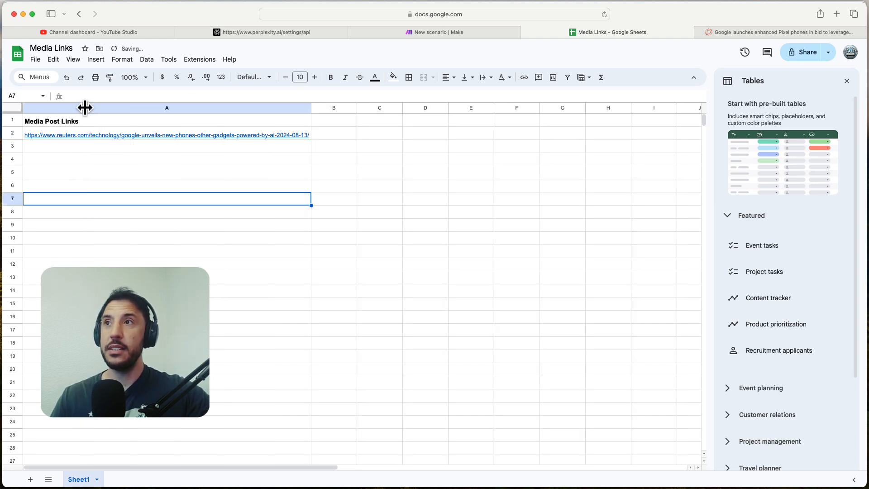
drag(311, 107, 330, 108)
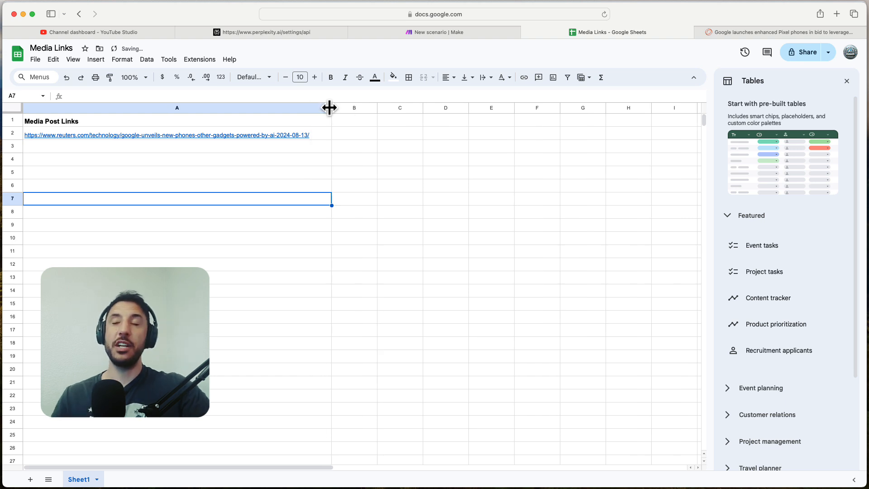
click(319, 158)
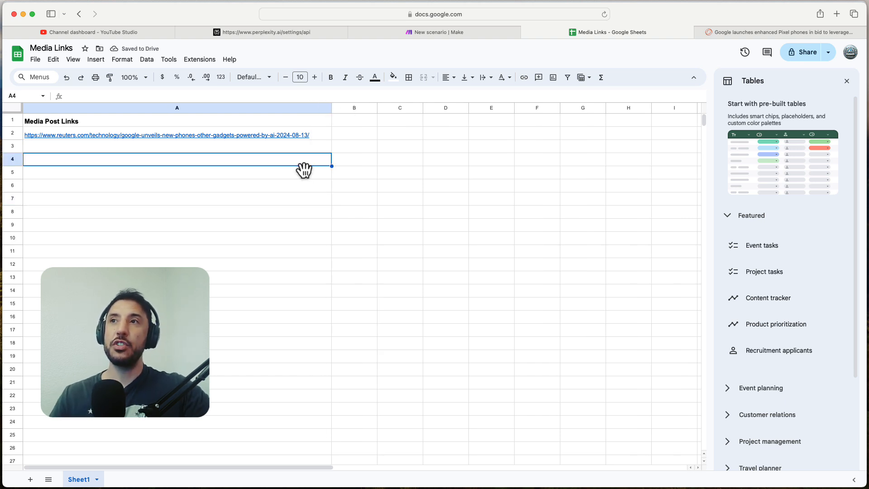
click(296, 151)
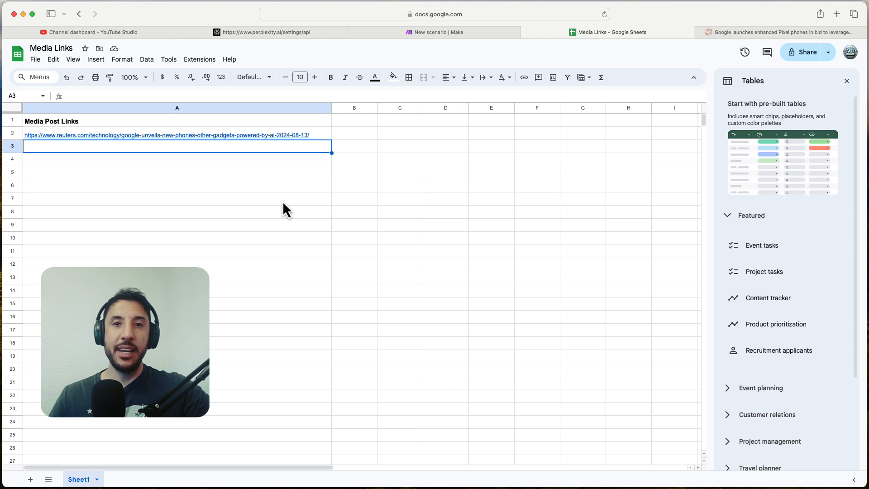
Step: Review the settings of the Watch New Rows trigger in the Make scenario and close them without changes
click(458, 31)
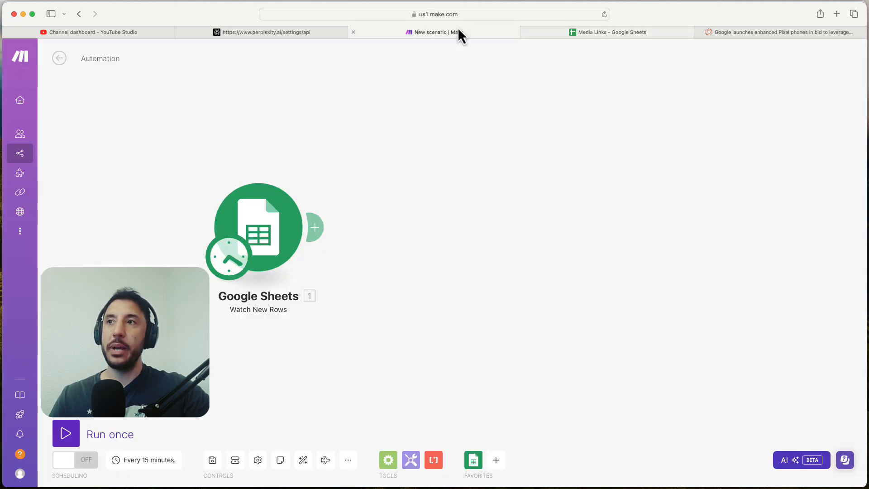
click(253, 242)
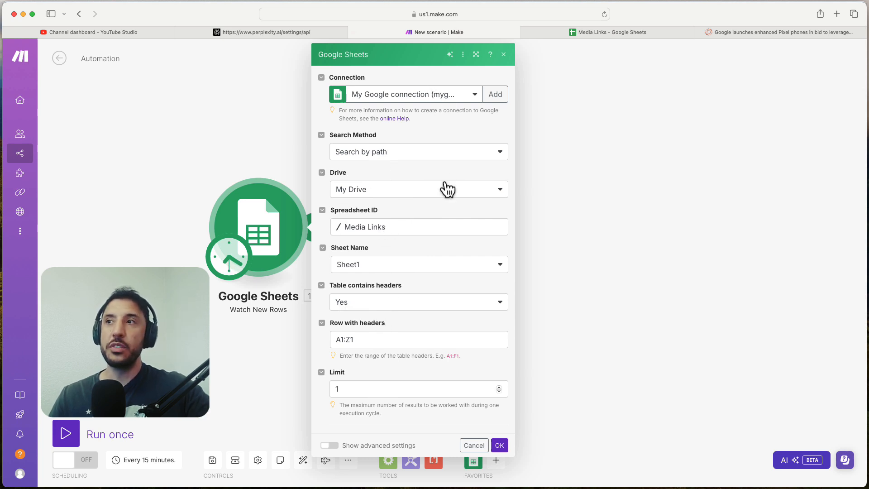
click(623, 236)
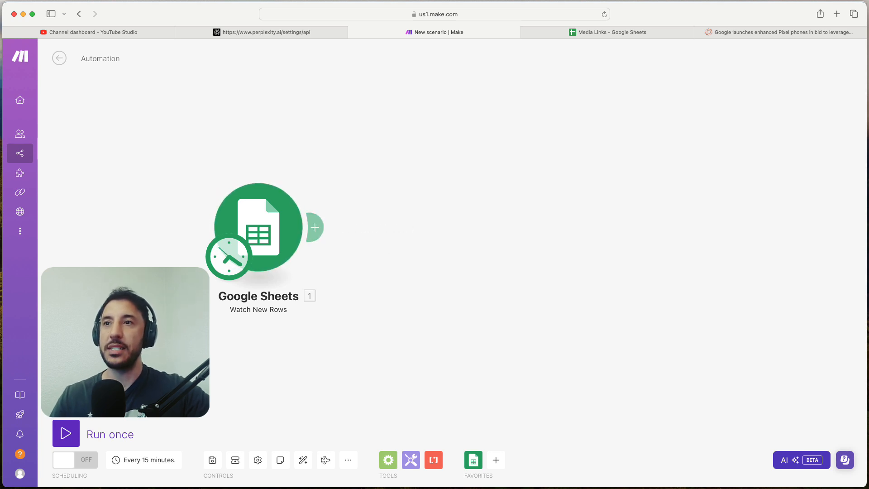
Step: Run the scenario once and inspect the Media Post Links value in the Google Sheets module's output bundle
click(66, 435)
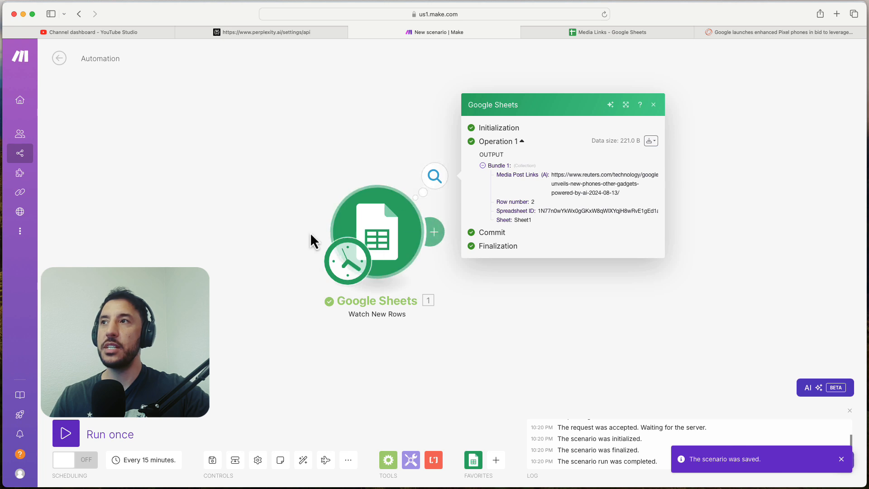
click(653, 105)
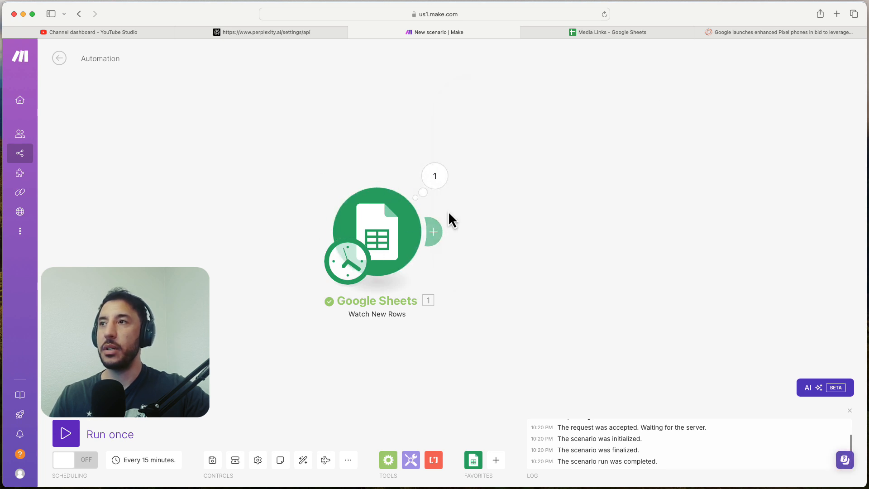
click(435, 179)
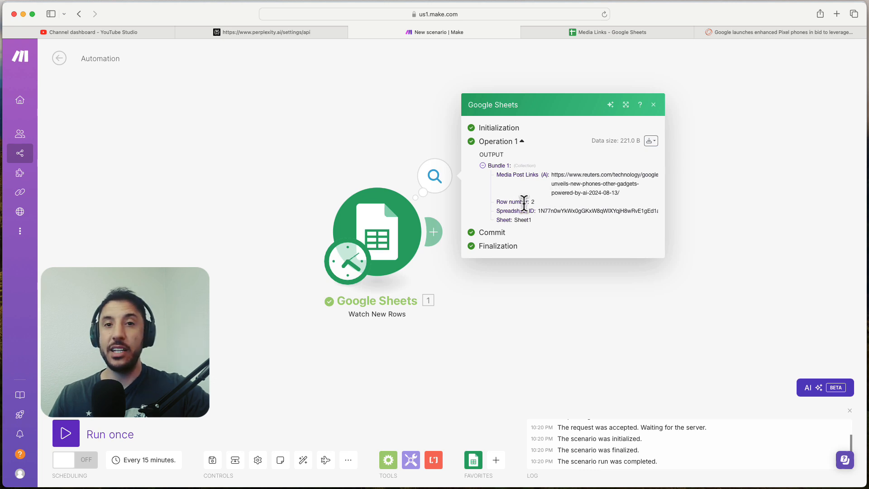
triple_click(579, 182)
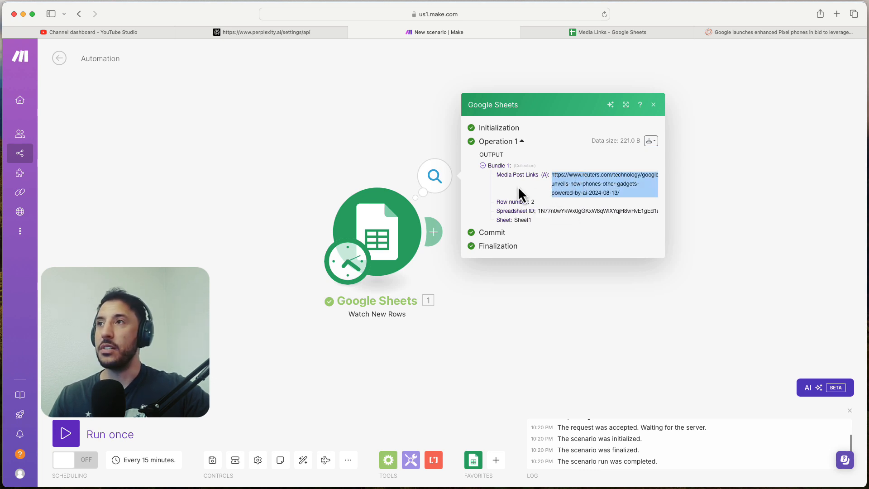
triple_click(566, 184)
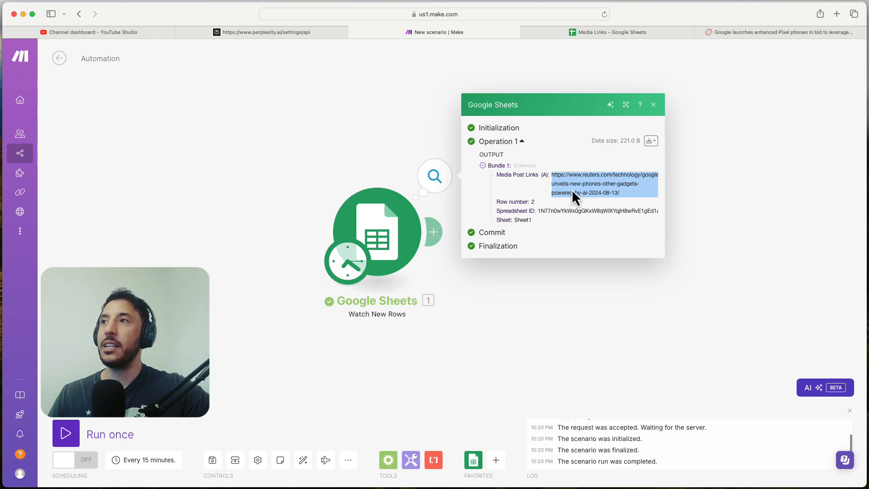
click(572, 192)
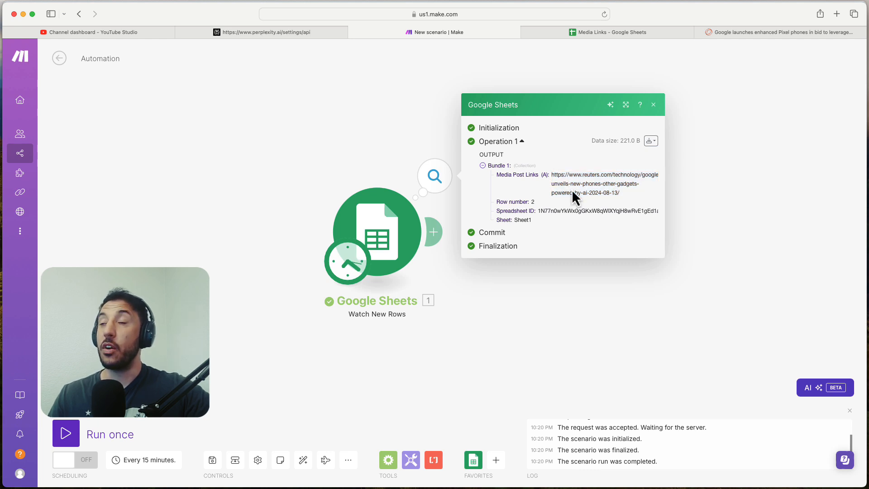
click(504, 322)
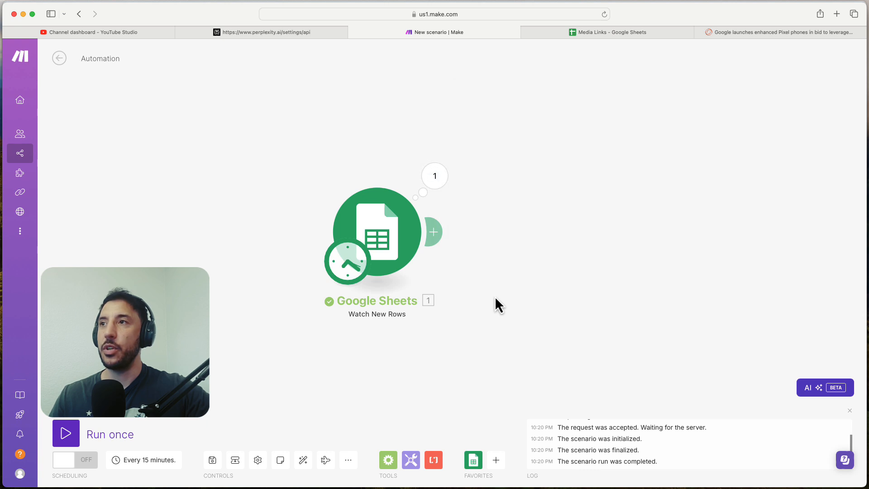
Step: Shift the Google Sheets module left and add a Perplexity AI Create a Chat Completion module after it
drag(433, 247, 248, 252)
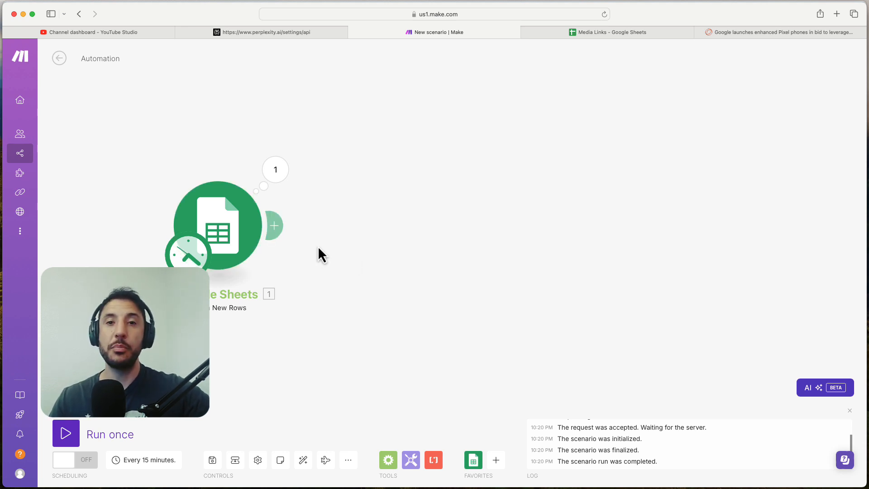
click(276, 225)
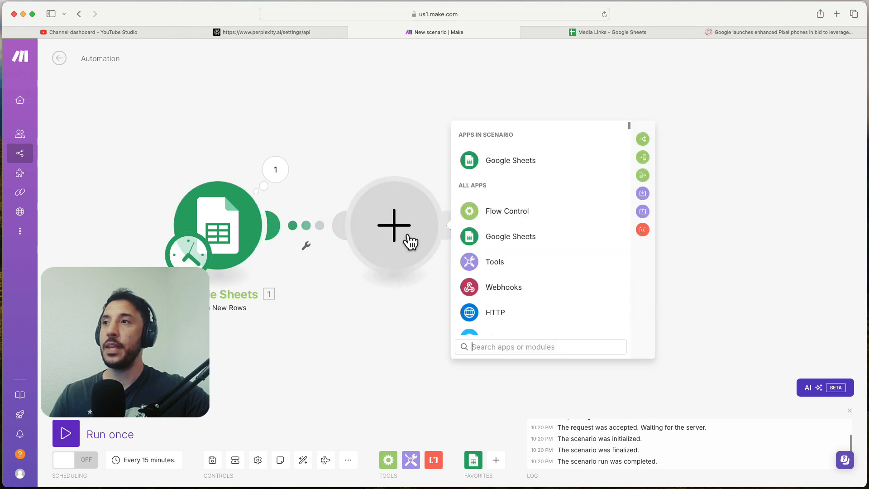
text(perp)
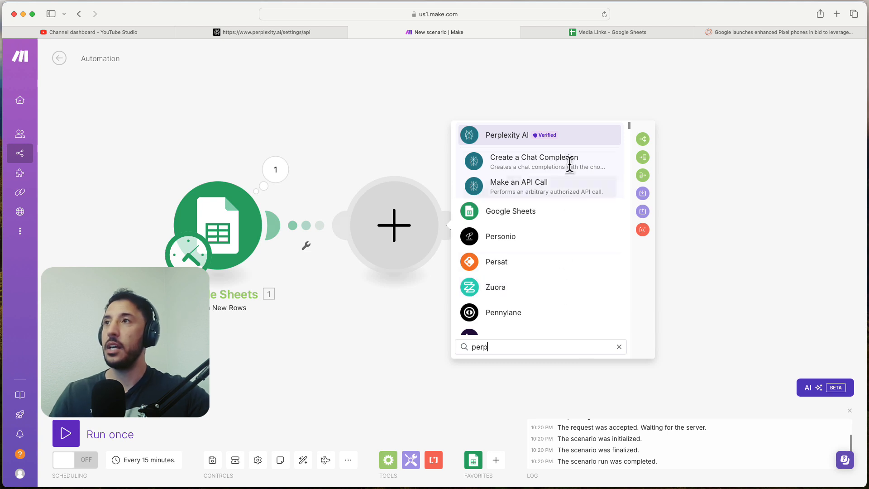
click(515, 141)
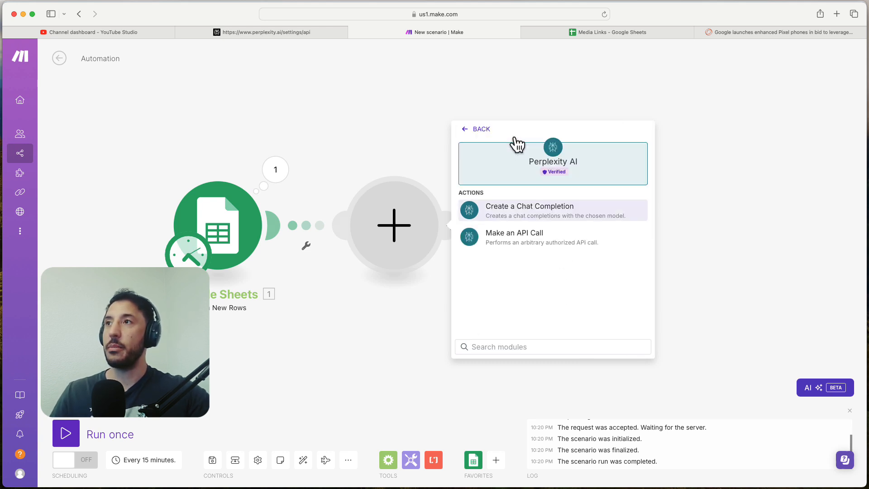
click(530, 217)
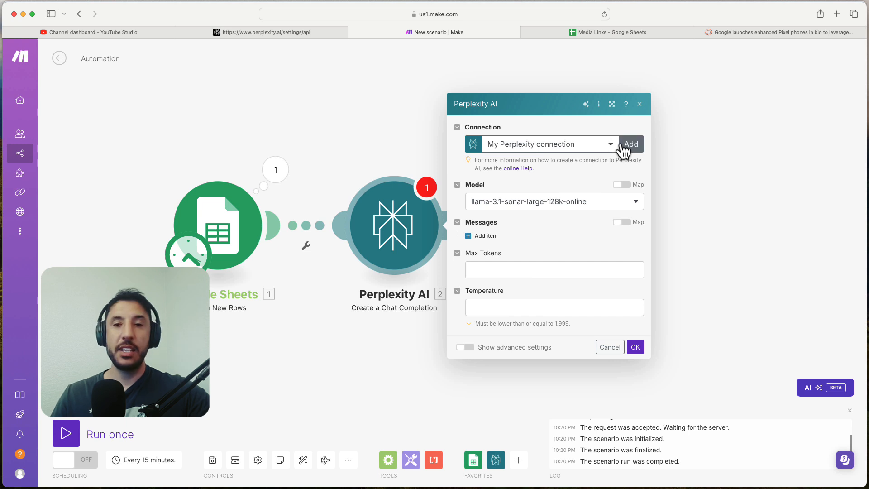
click(636, 148)
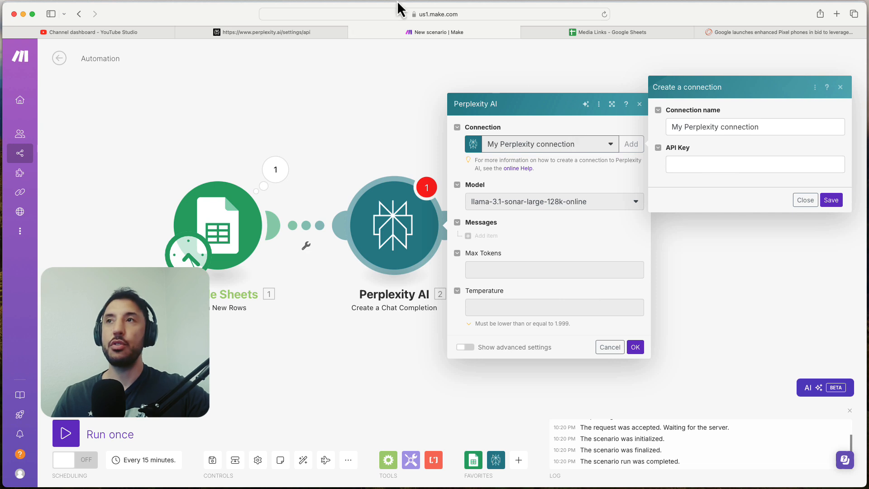
click(273, 36)
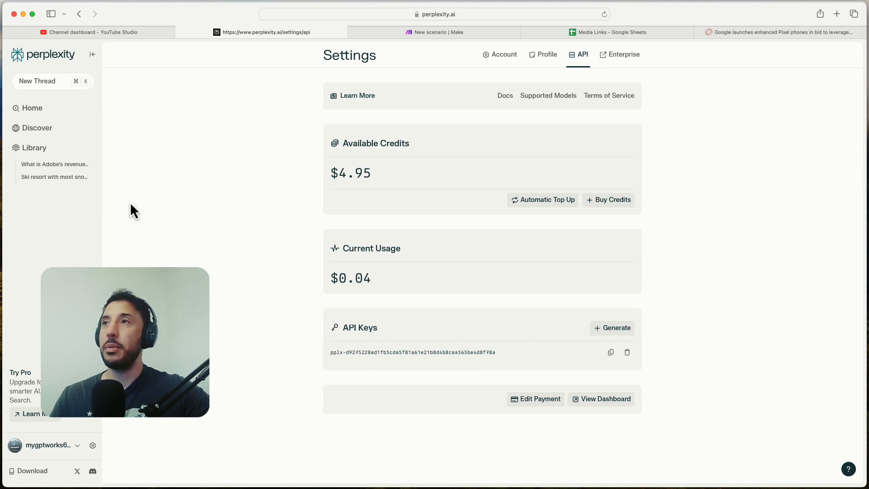
triple_click(438, 351)
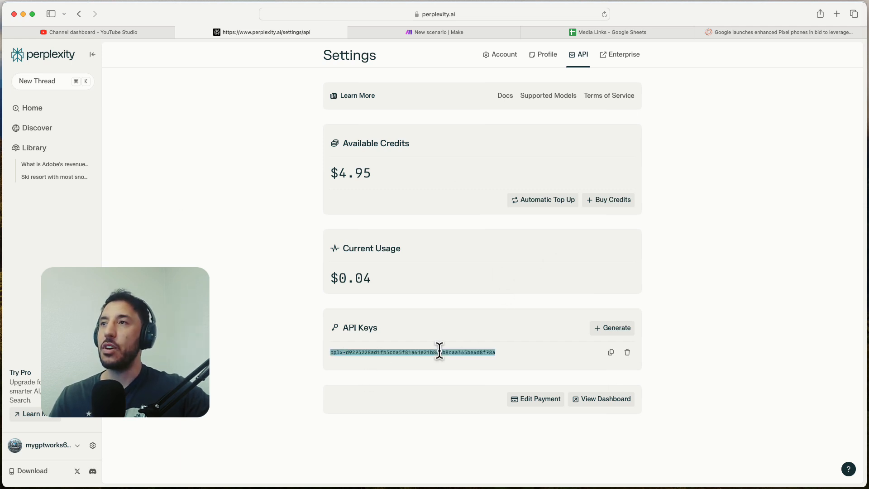
click(402, 34)
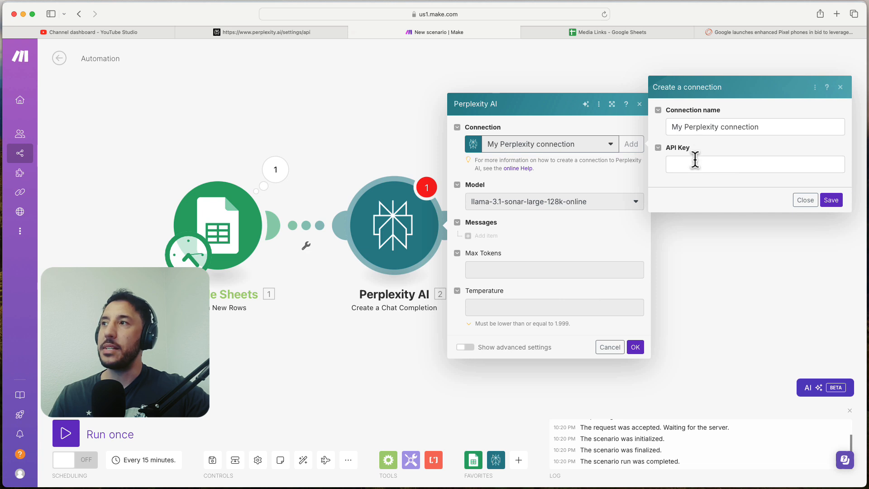
click(803, 201)
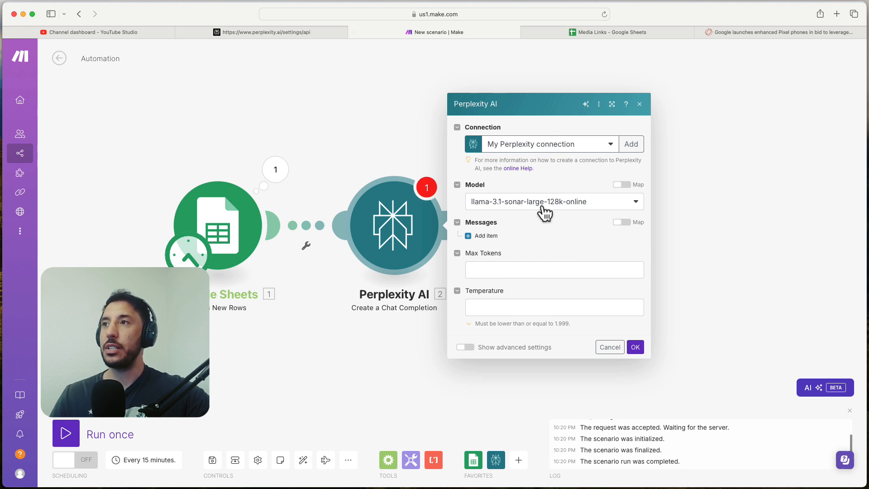
Step: Keep the llama-3.1-sonar-large-128k-online model and add a message item with the User role to the Perplexity AI module
click(635, 202)
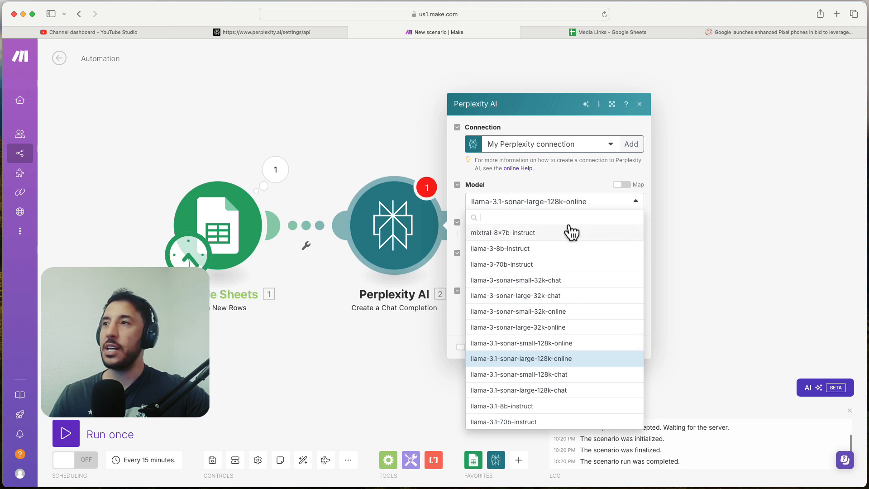
click(534, 188)
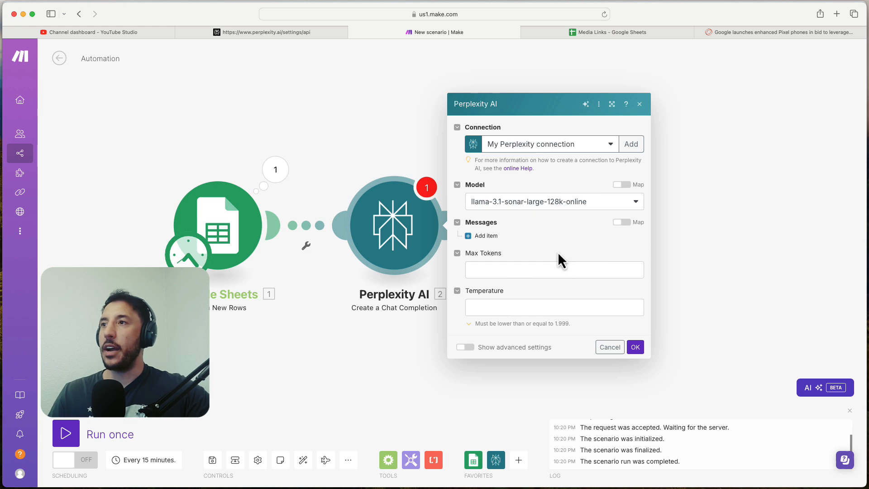
click(470, 239)
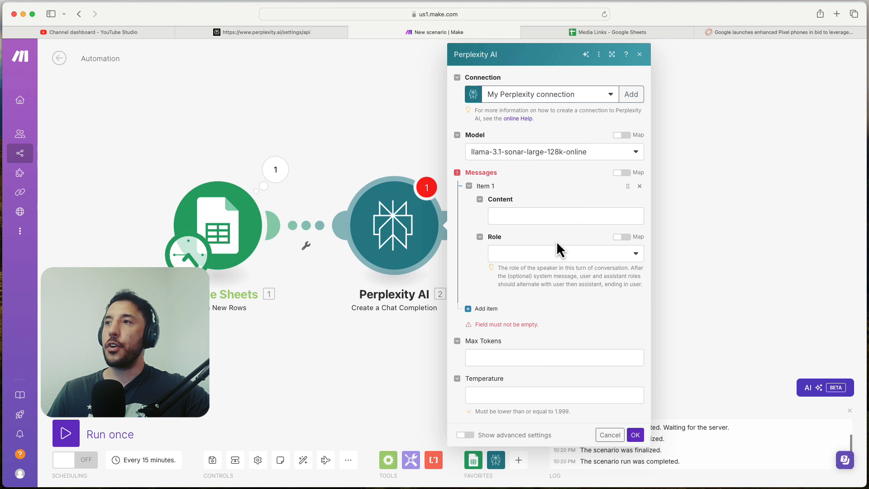
click(564, 253)
click(564, 253)
click(536, 270)
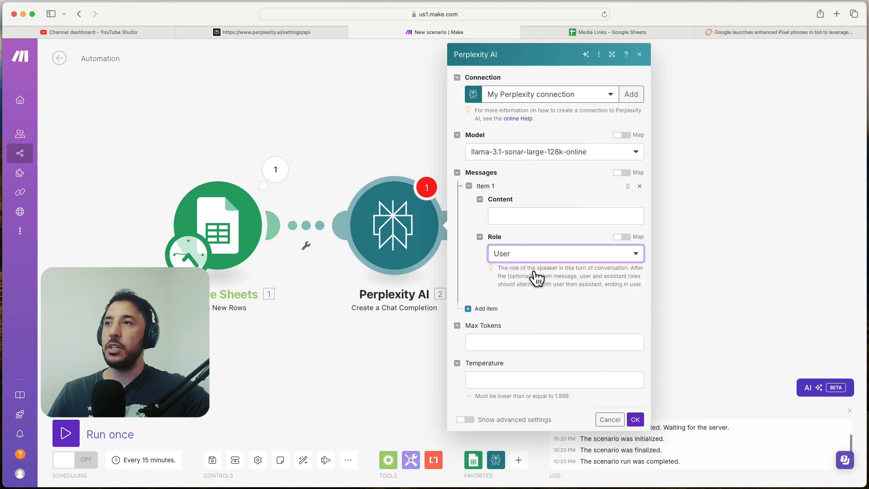
Step: Enter "Please summarize the following article:" followed by a line break as the content of message item 1
click(540, 213)
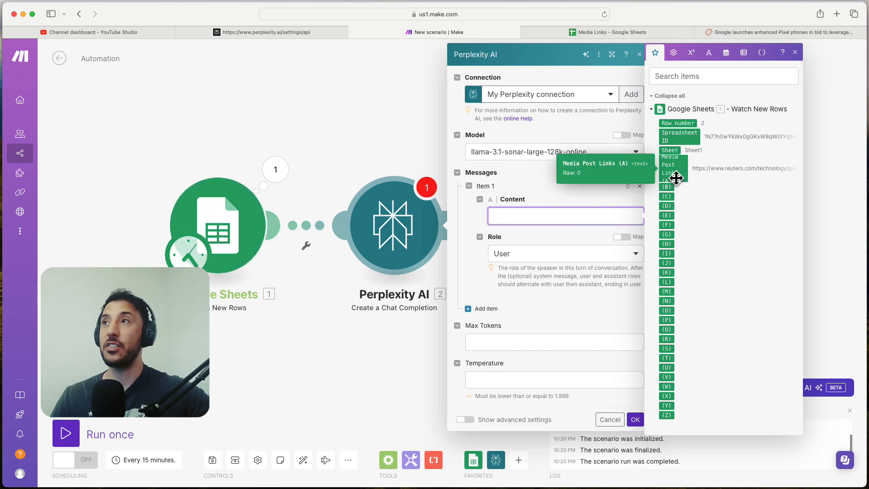
click(606, 31)
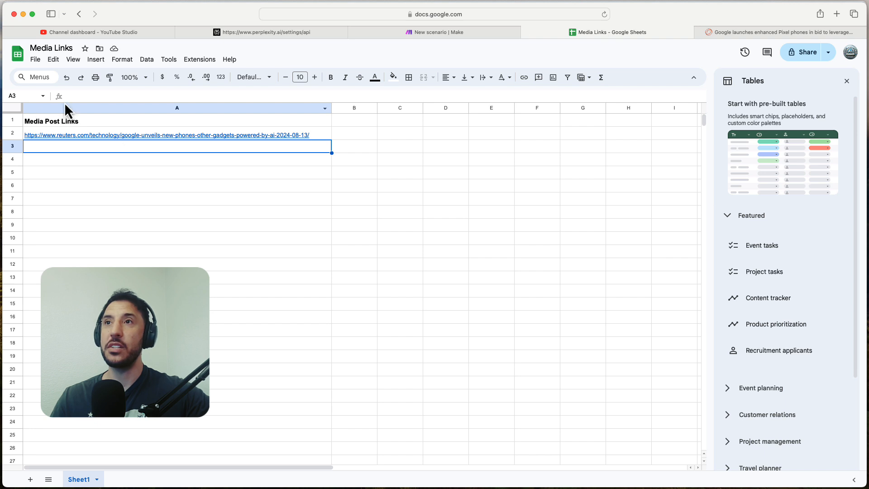
click(453, 31)
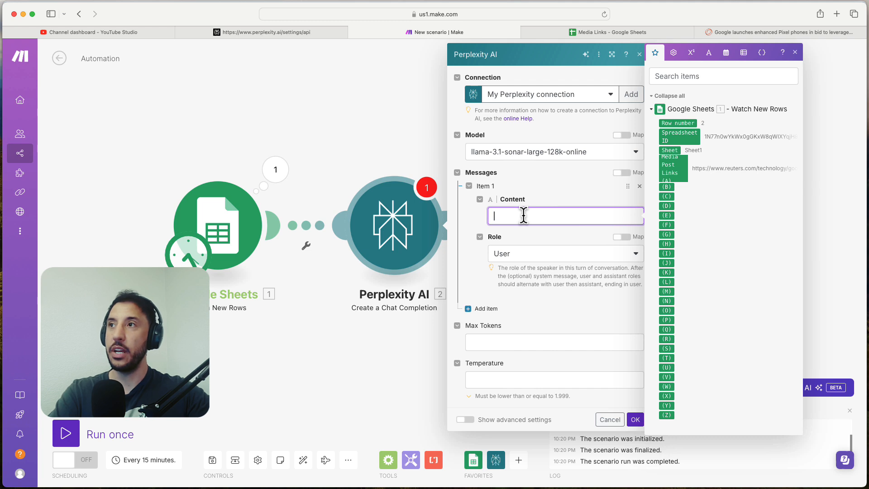
text(Please summa)
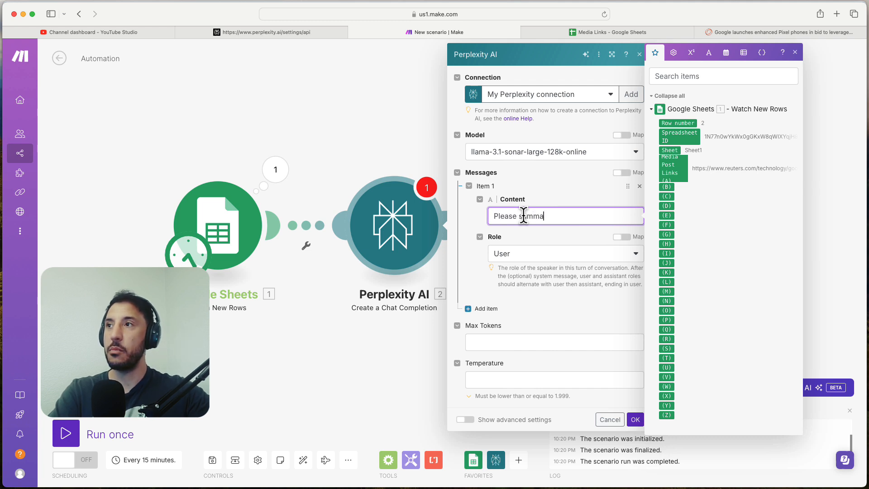
text(rize the fo)
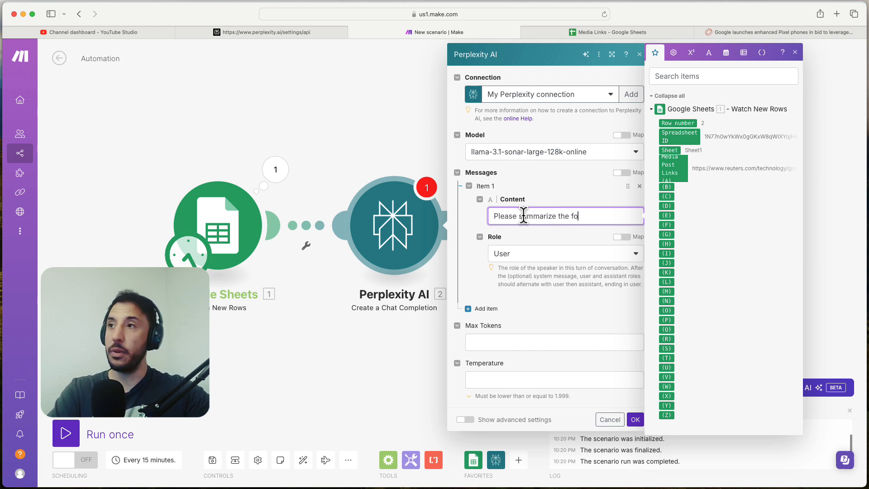
text(llw)
key(BackSpace)
text(owing )
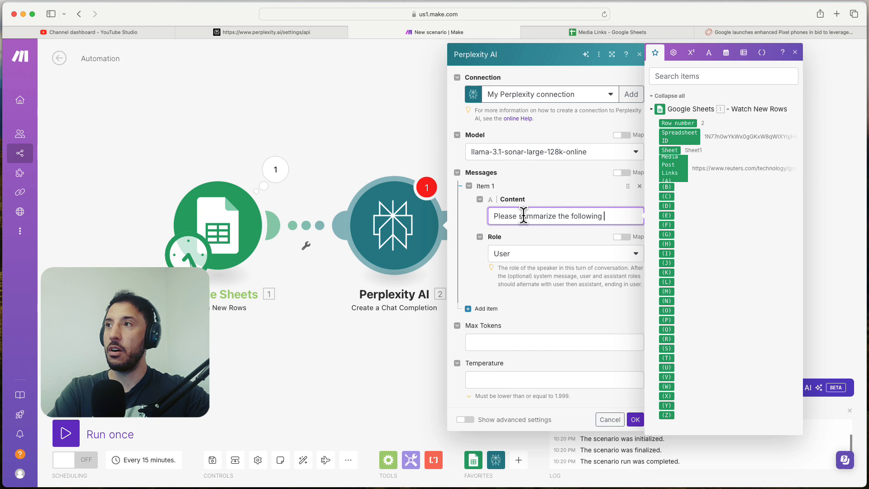
text(article)
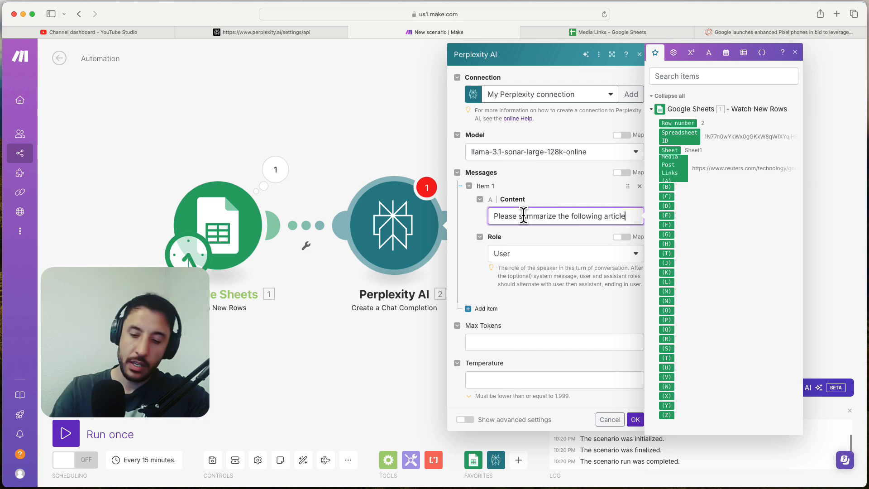
text(:)
key(Return)
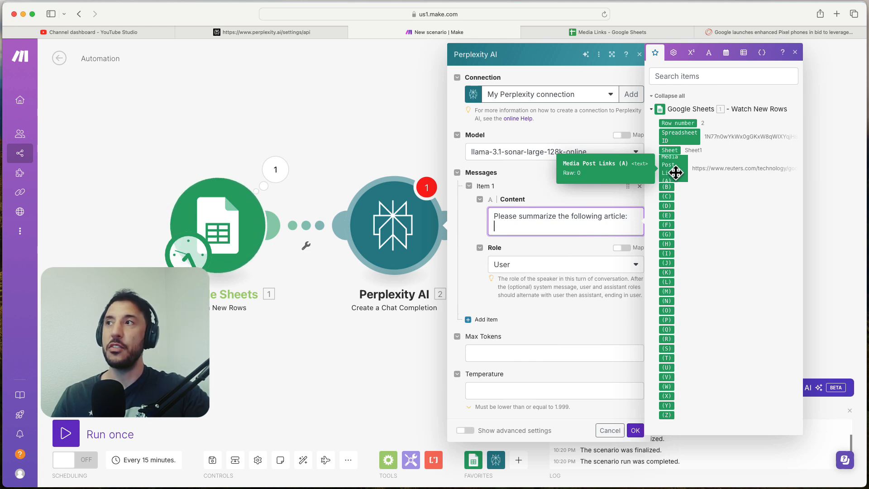
Step: Map the Media Post Links (A) value below the prompt text and save the Perplexity AI module settings
drag(673, 166, 522, 231)
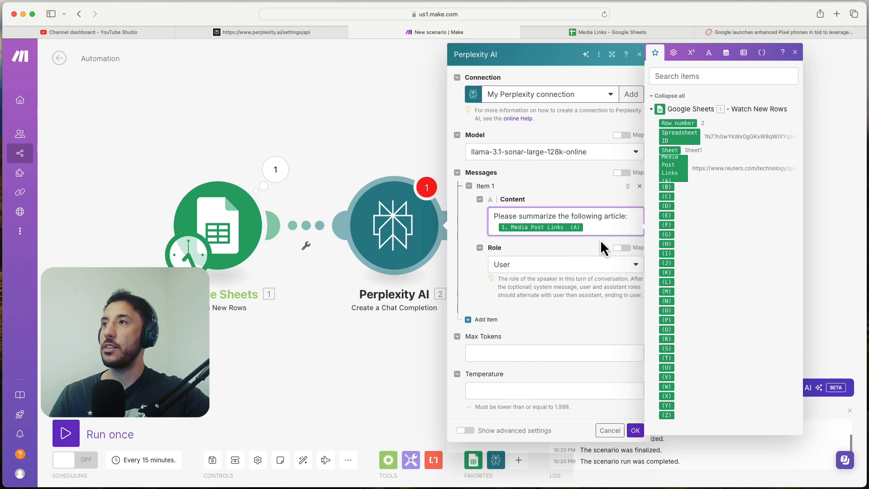
click(591, 313)
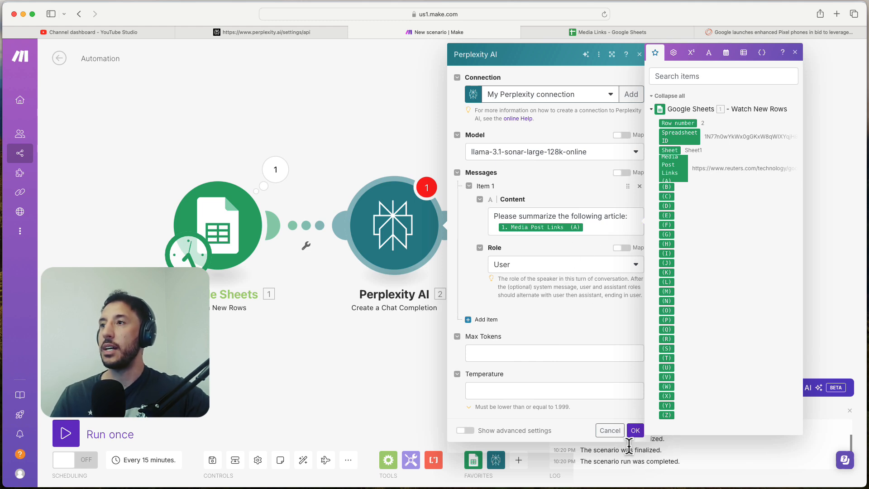
click(497, 356)
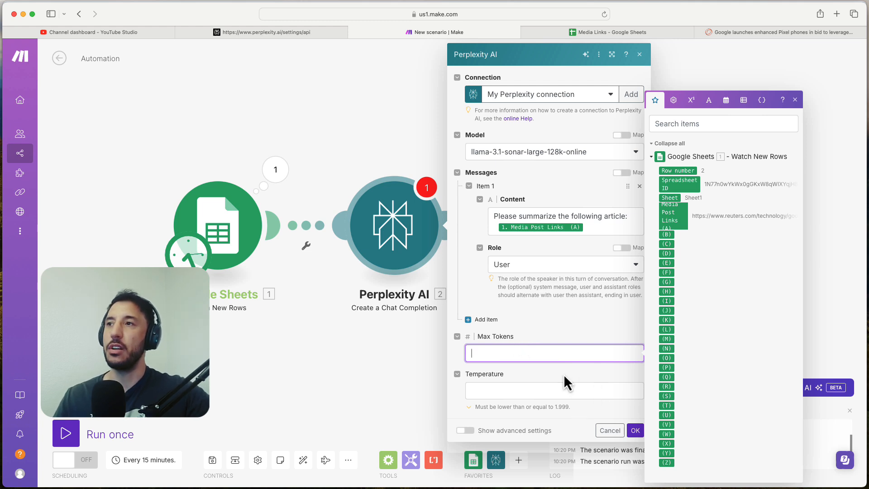
click(635, 430)
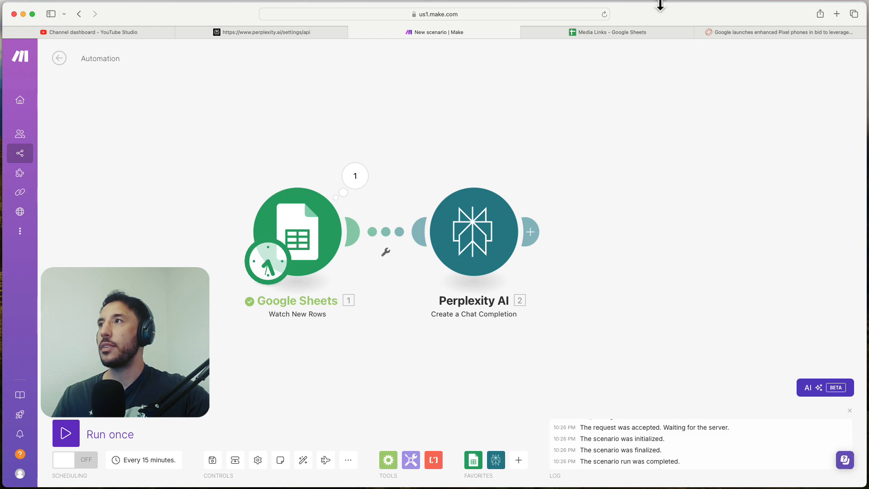
Step: Copy the address of the Google Blog Gemini article from the ai news results and paste it into cell A3 of Media Links
click(734, 32)
click(79, 14)
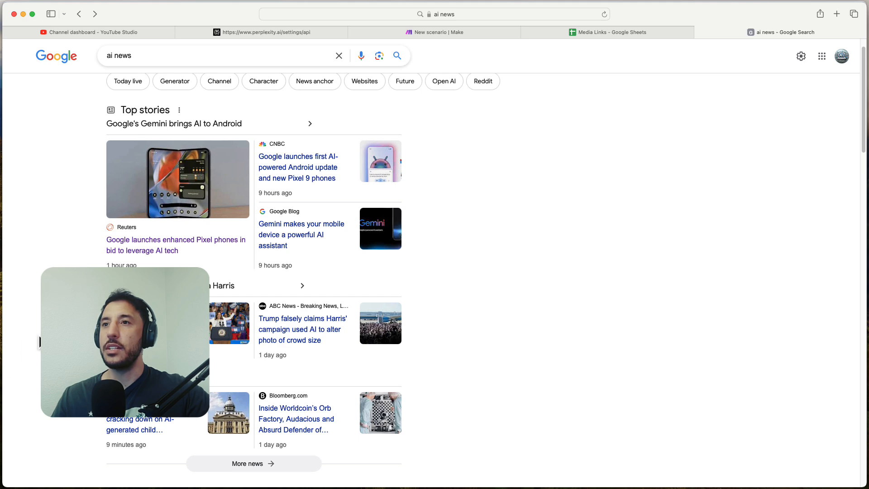
click(298, 240)
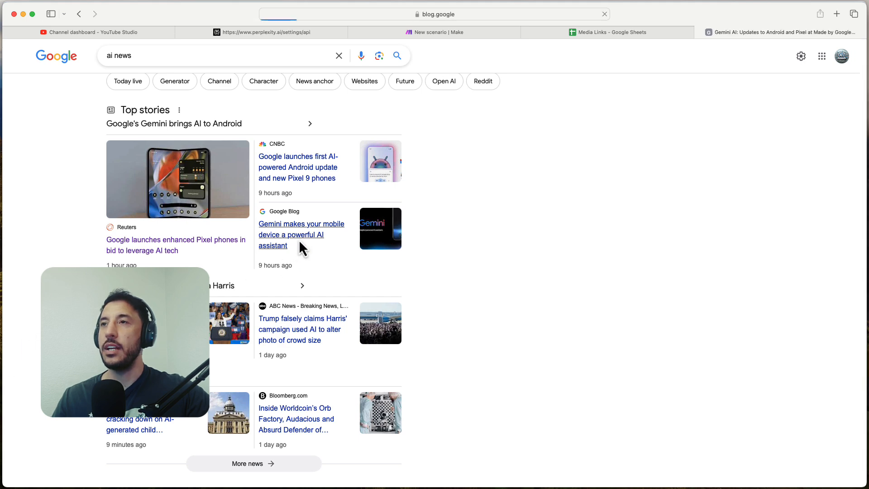
click(449, 14)
key(super+c)
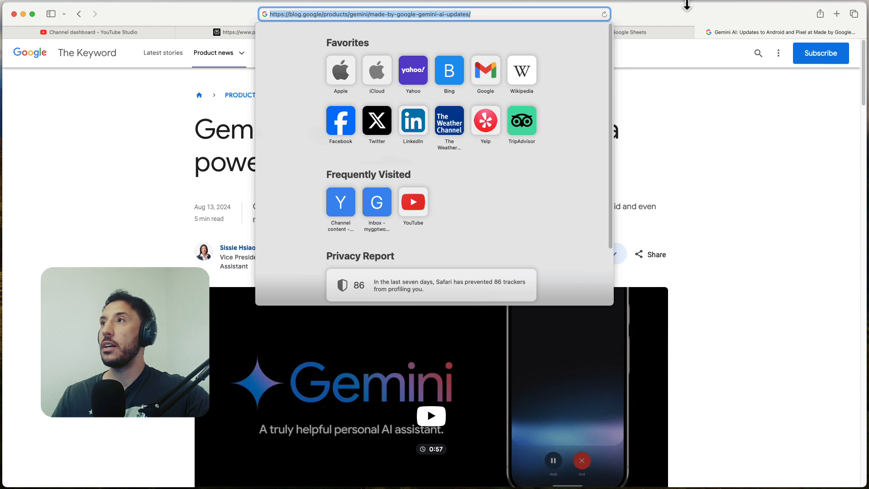
click(642, 34)
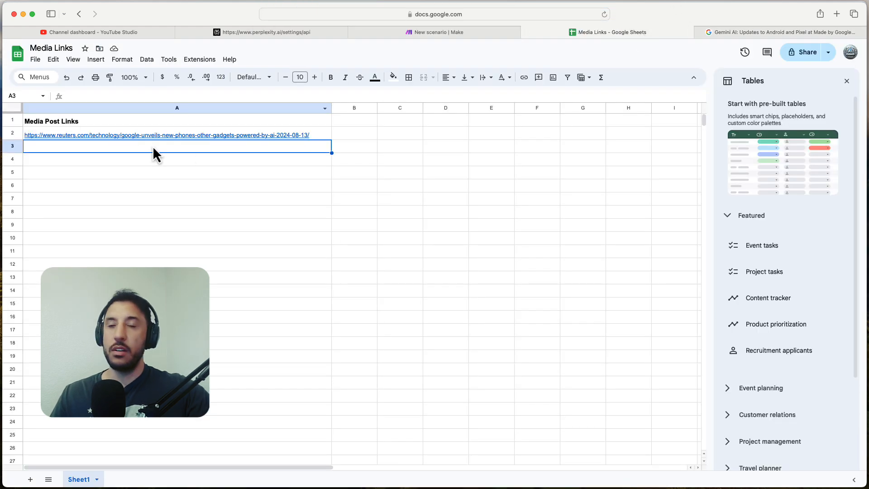
key(super+v)
click(199, 223)
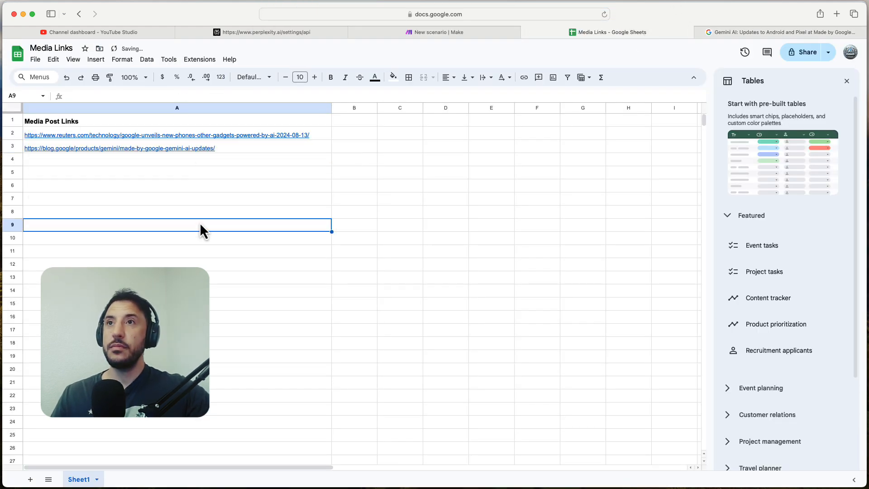
Step: Run the Make scenario once and inspect the message content under Choices in the Perplexity AI output bundle
click(457, 33)
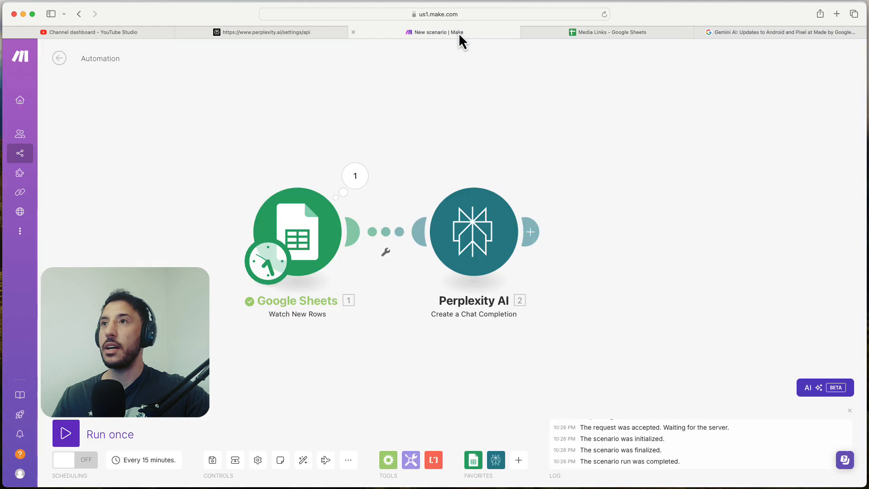
click(66, 435)
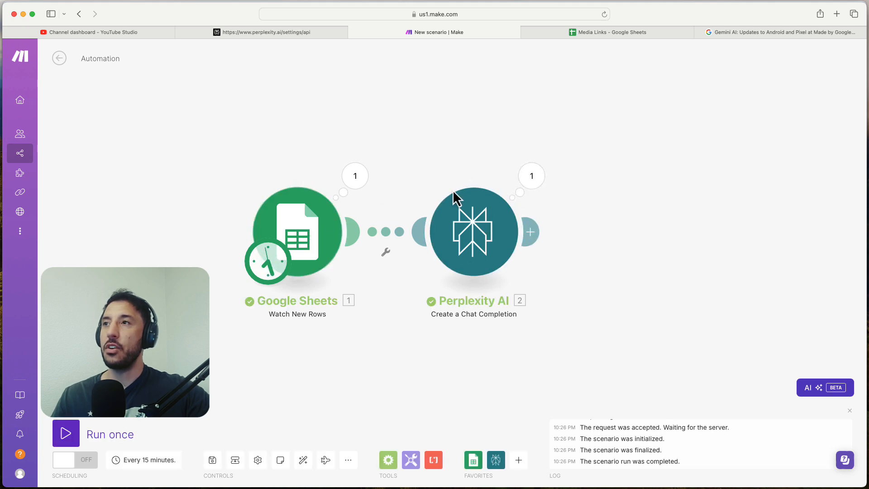
click(534, 173)
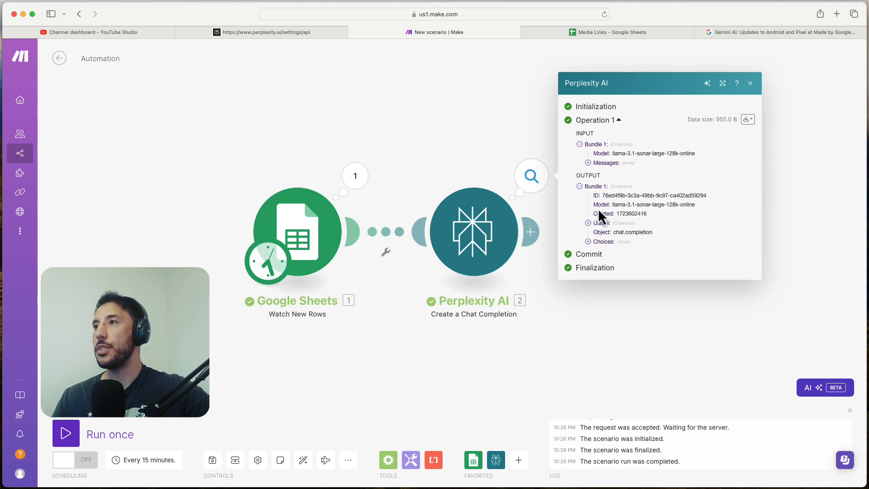
click(595, 241)
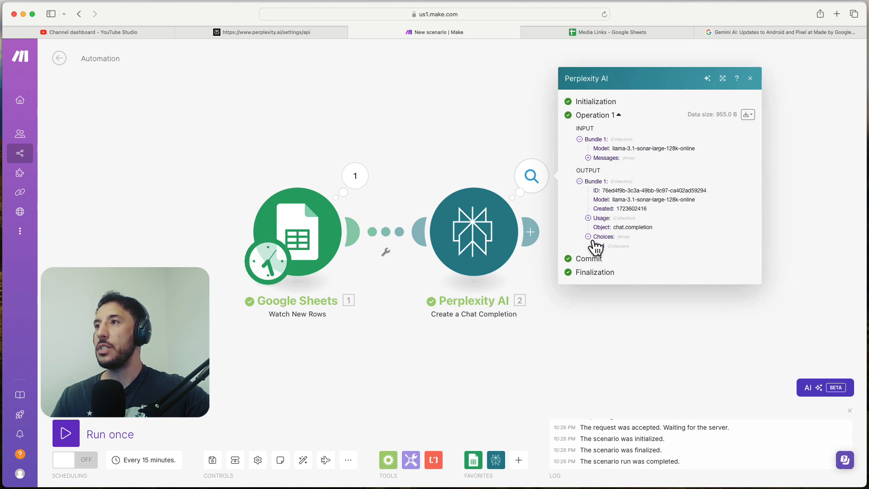
click(597, 246)
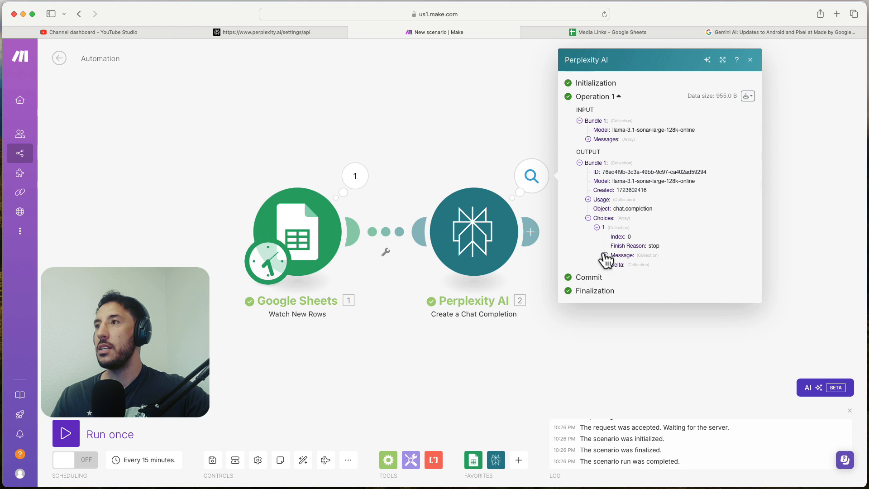
click(605, 255)
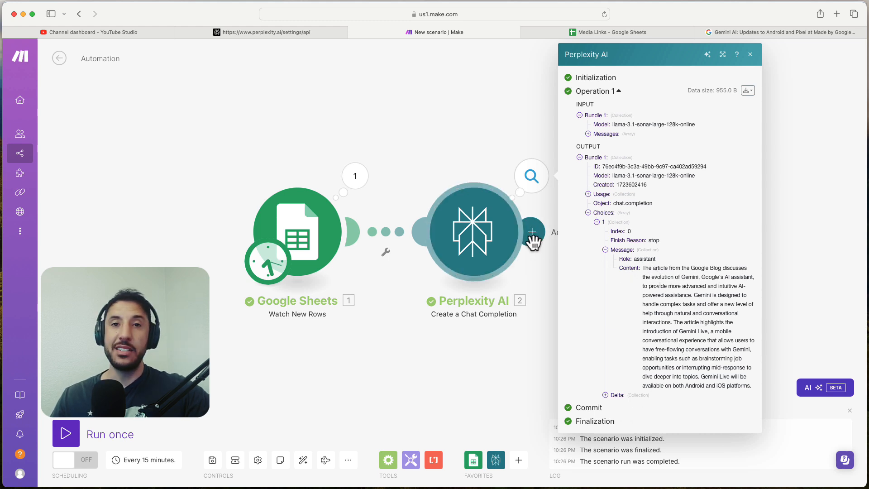
click(463, 145)
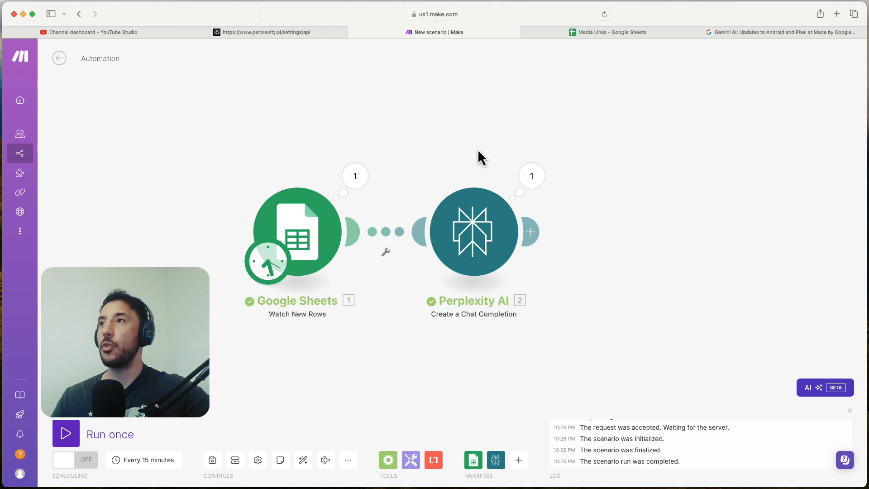
Step: Shift the Google Sheets and Perplexity AI modules left on the canvas to free space after them
scroll(260, 192, down, 5)
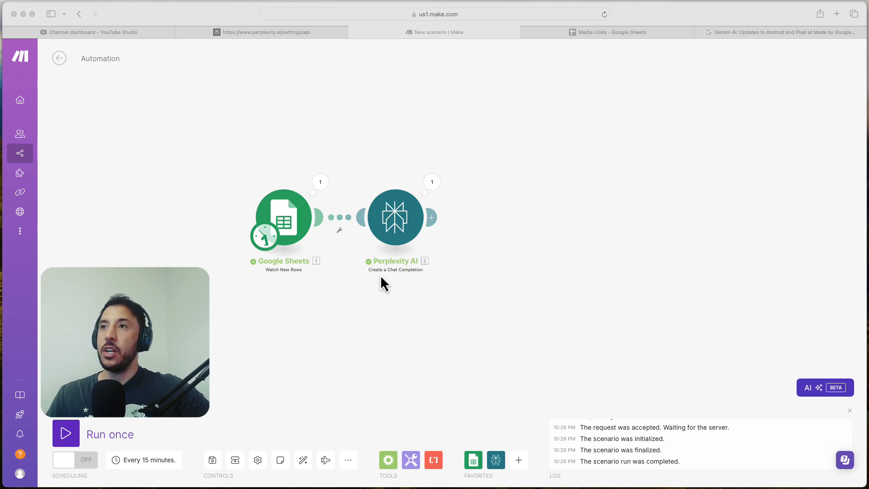
click(268, 222)
drag(290, 224, 221, 227)
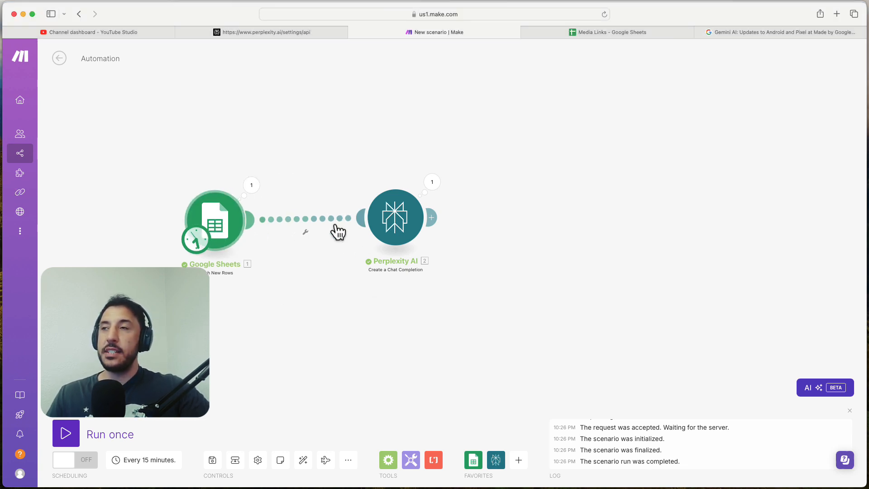
drag(382, 224, 323, 238)
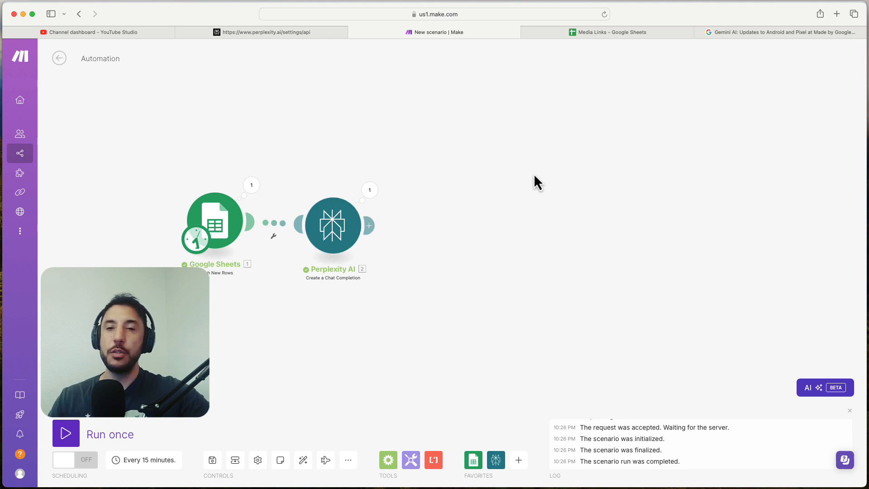
Step: Add a Flow Control Router after the Perplexity AI module
click(370, 228)
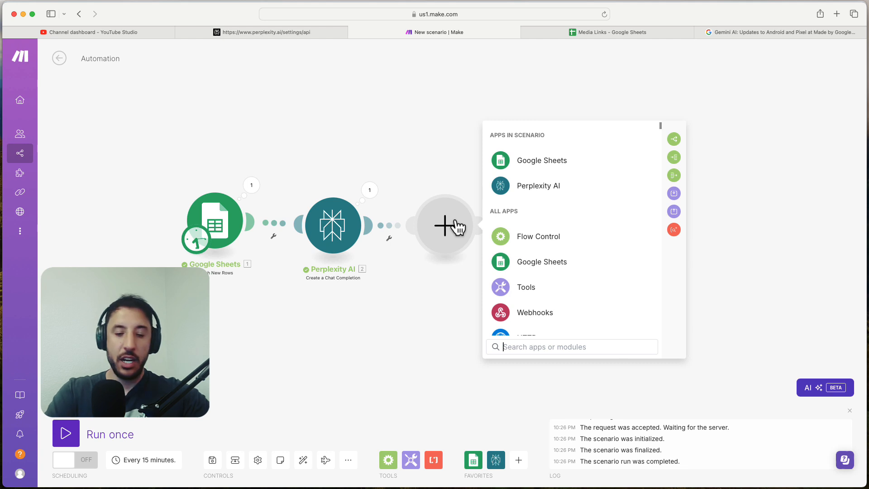
text(router)
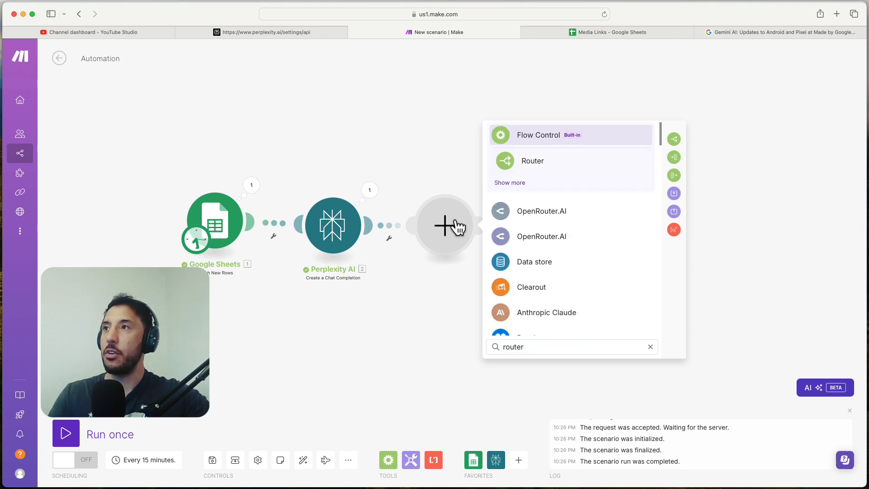
click(528, 160)
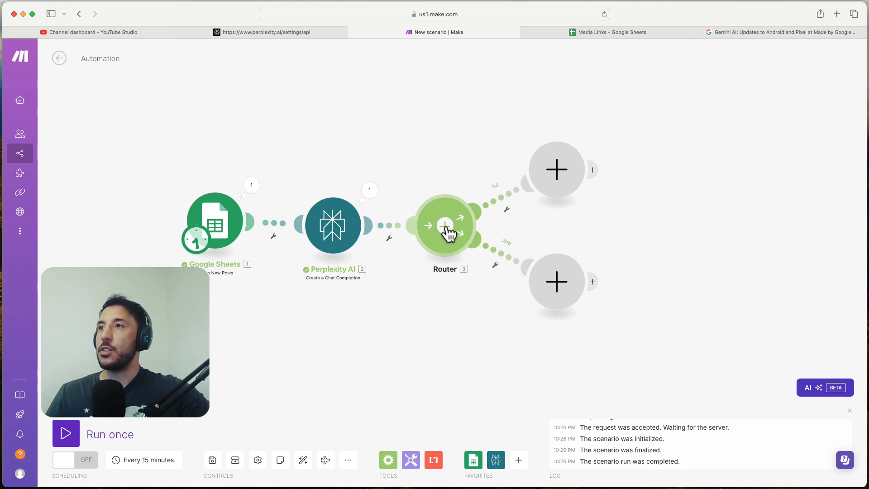
Step: Add the OpenAI Create a Completion (Prompt) module on the router's first branch
click(558, 170)
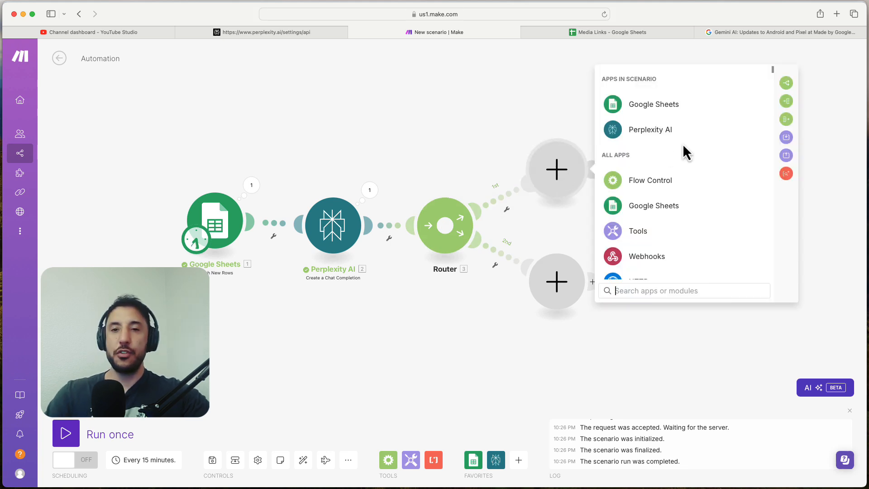
text(open)
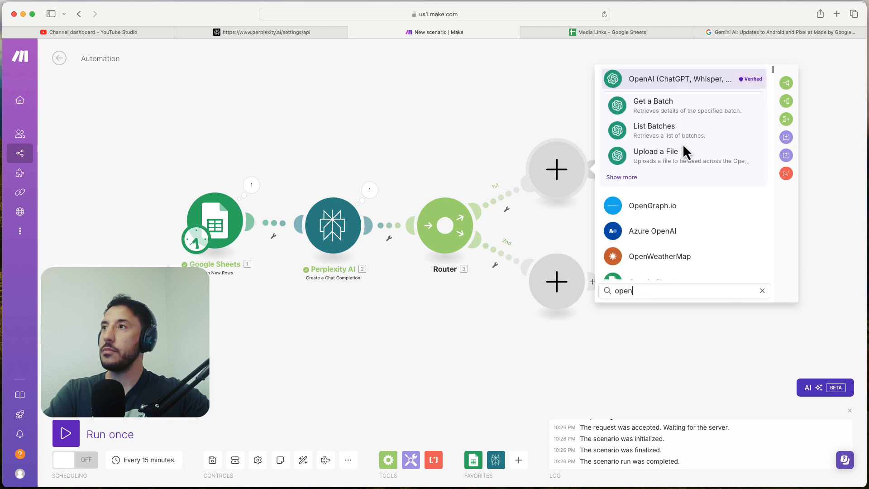
click(691, 79)
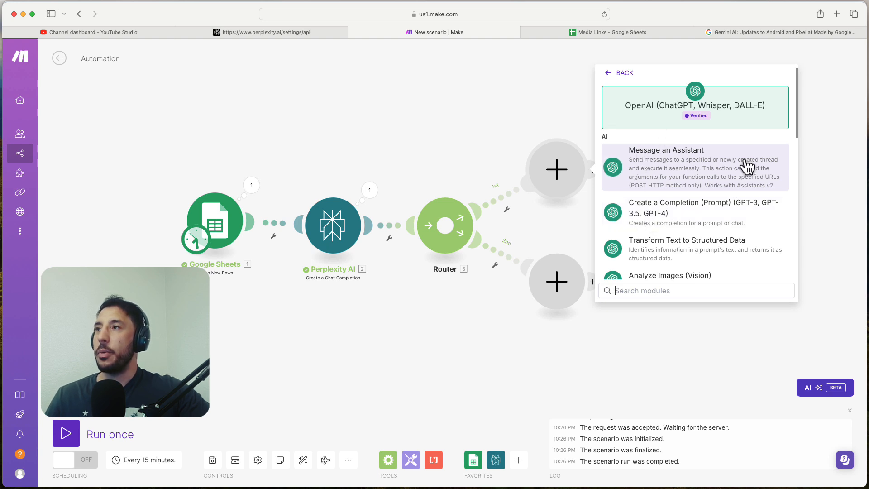
scroll(663, 219, down, 2)
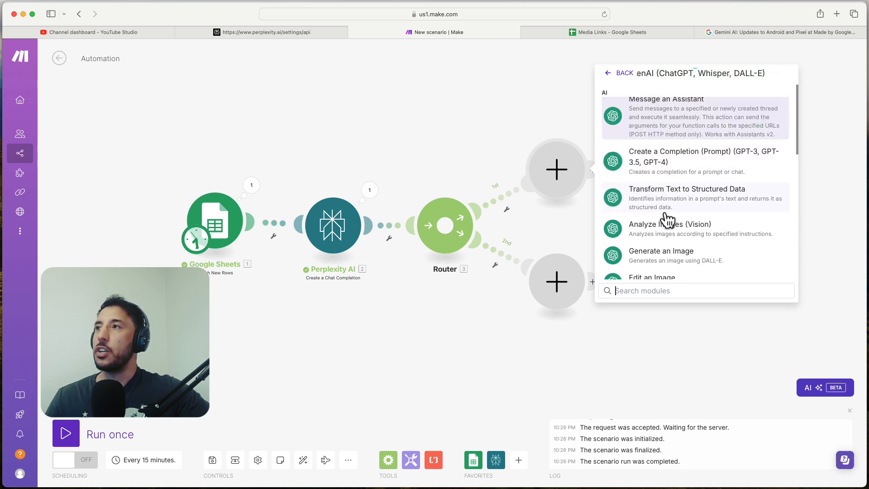
click(679, 170)
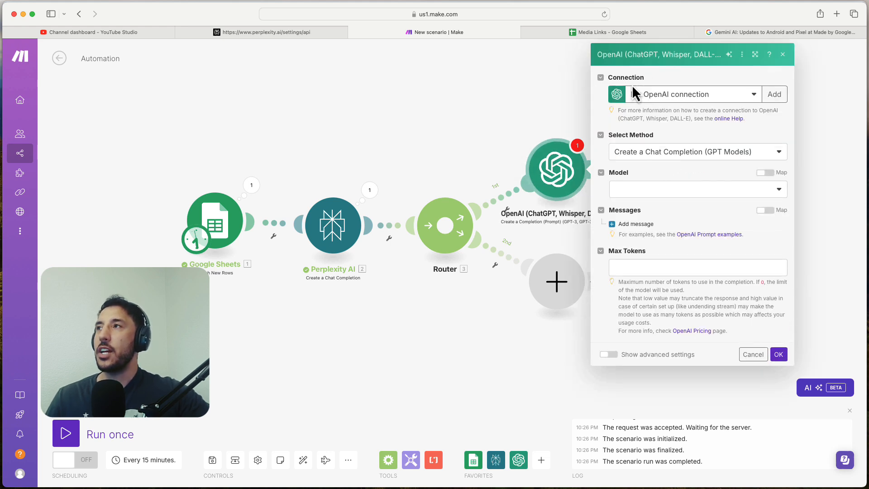
click(767, 100)
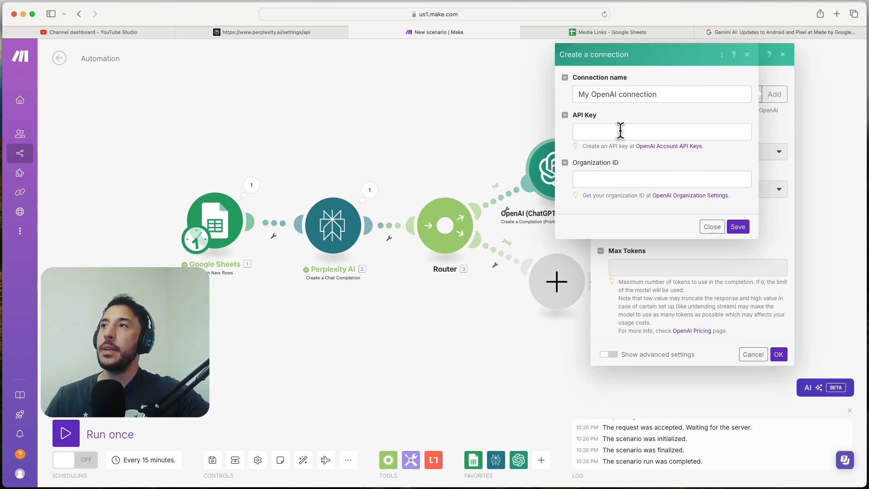
click(620, 131)
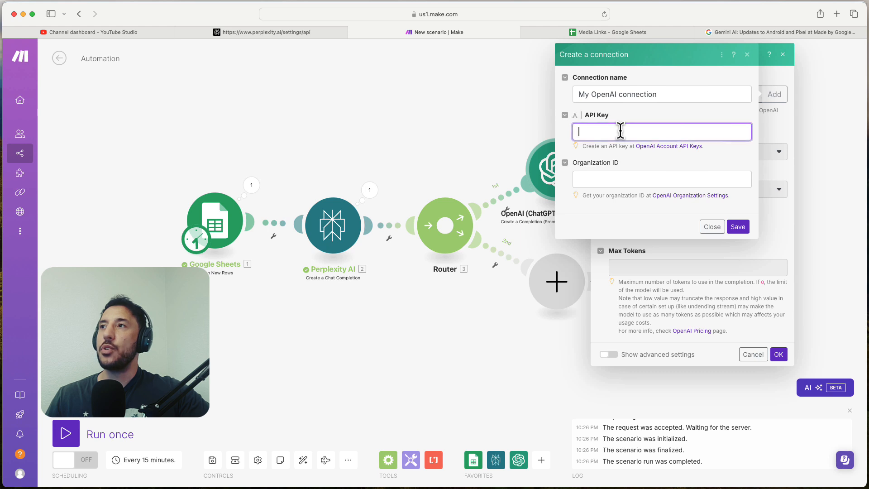
click(603, 177)
click(456, 116)
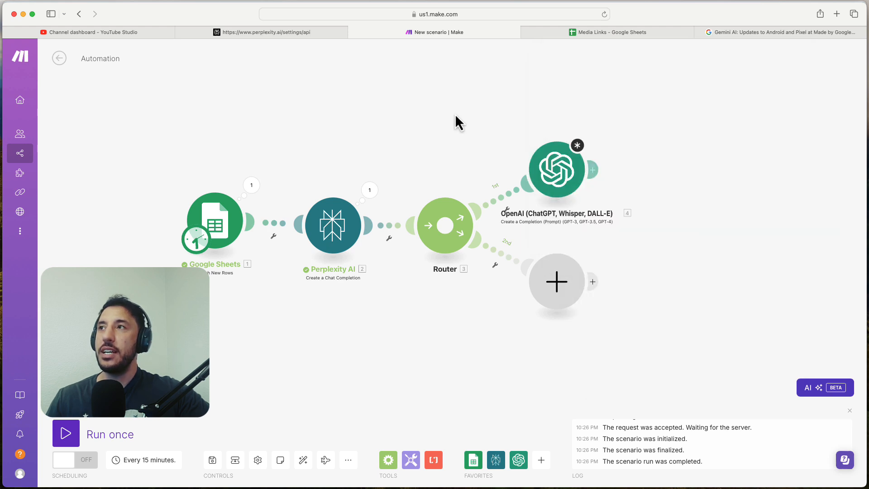
click(302, 32)
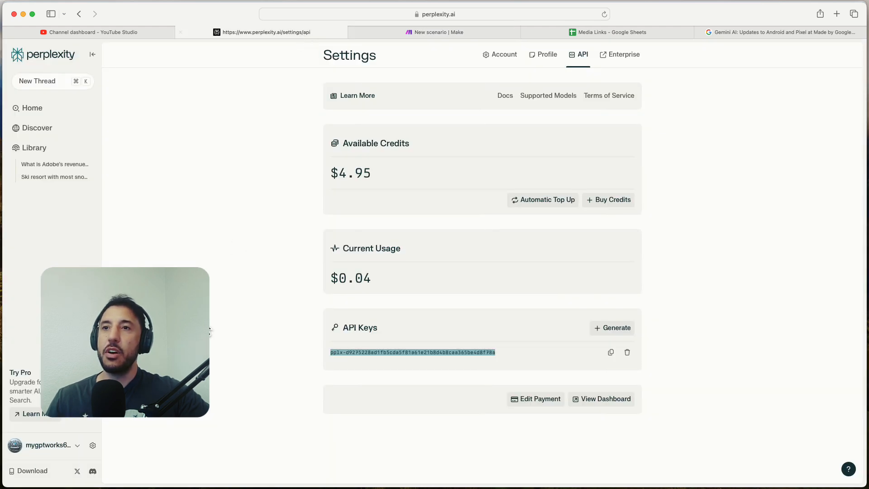
click(45, 448)
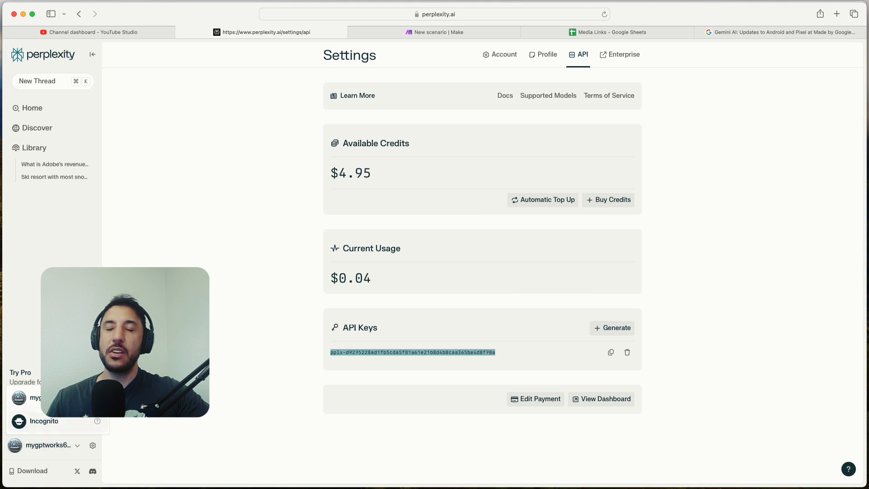
click(279, 255)
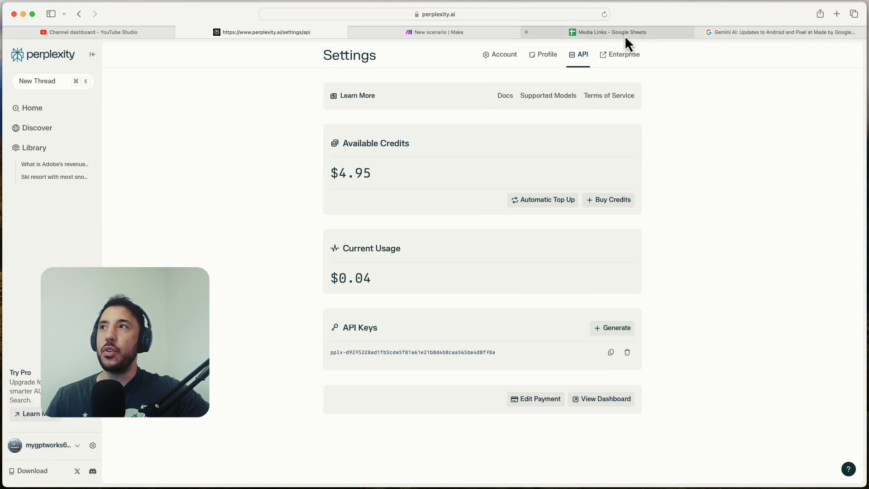
click(439, 32)
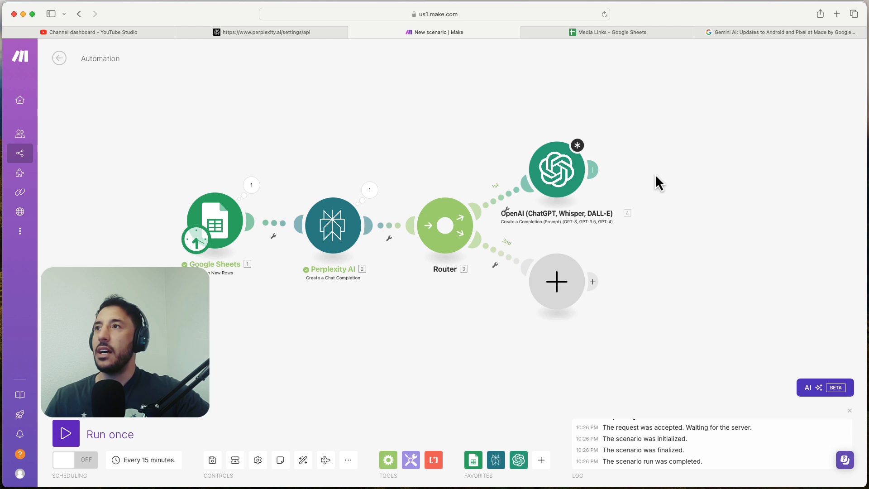
click(557, 170)
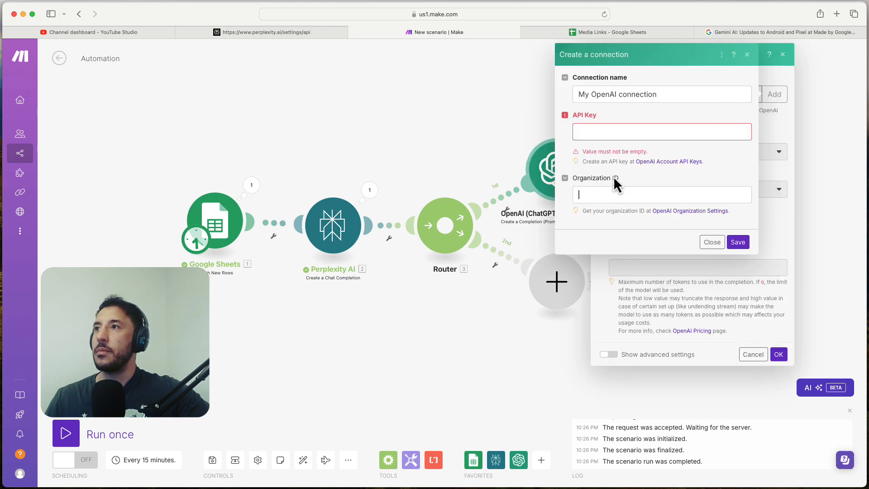
click(711, 242)
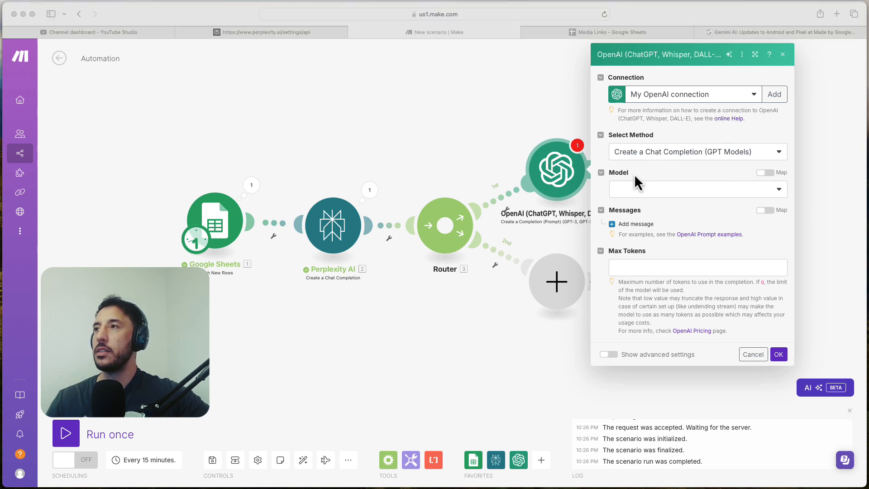
Step: Keep Create a Chat Completion (GPT Models) as the OpenAI module's method and choose gpt-4o (system) as its model
click(642, 170)
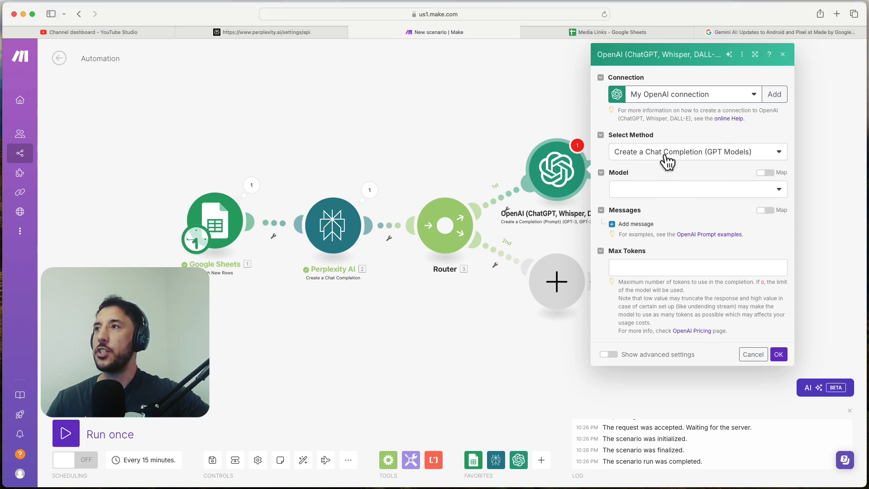
click(723, 156)
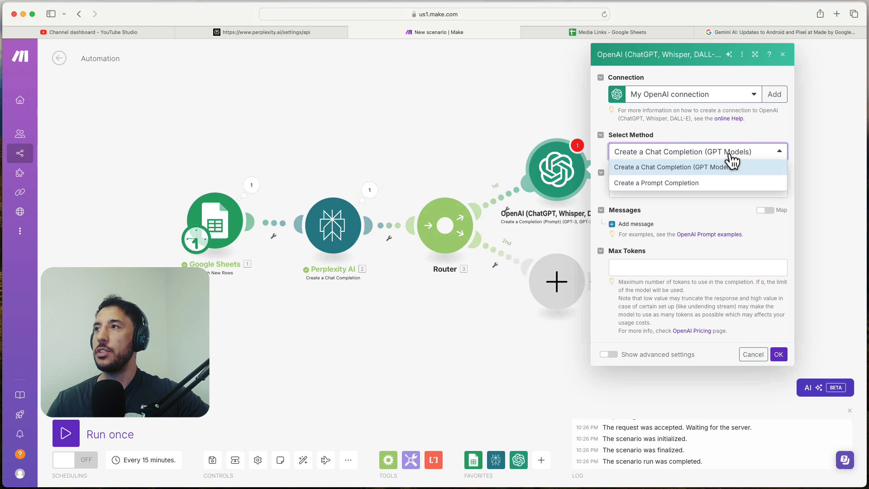
click(783, 129)
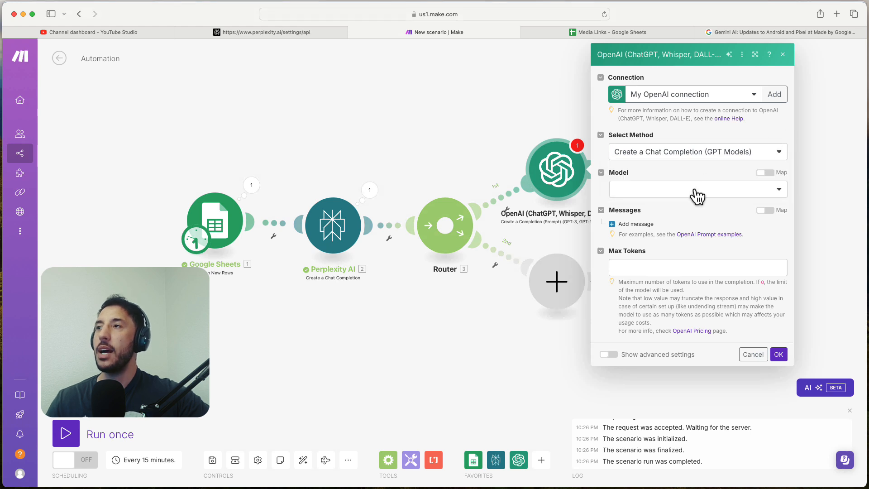
click(698, 195)
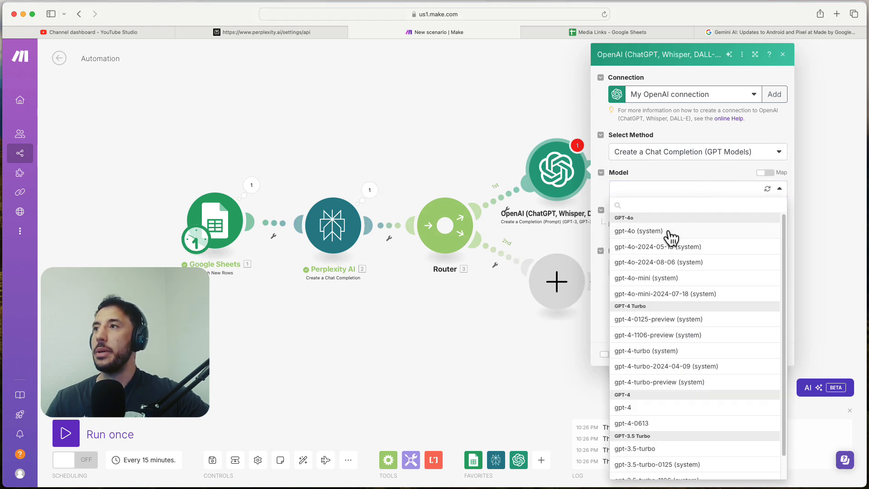
click(649, 232)
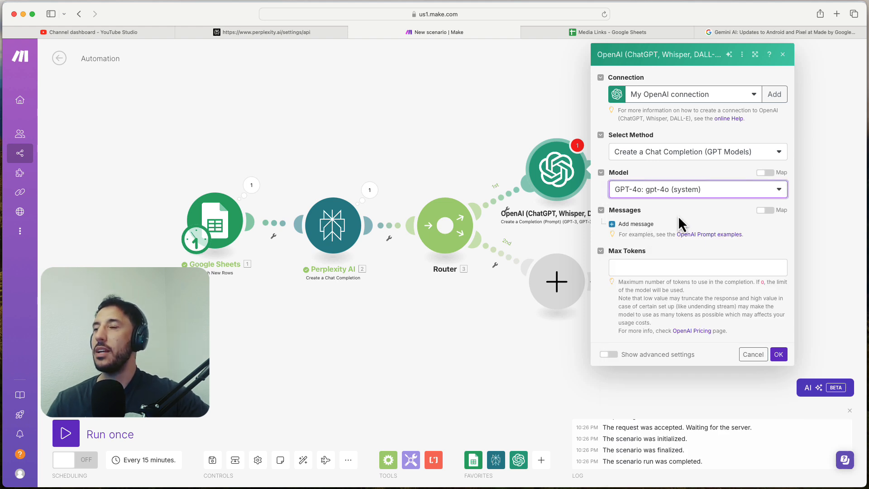
click(707, 193)
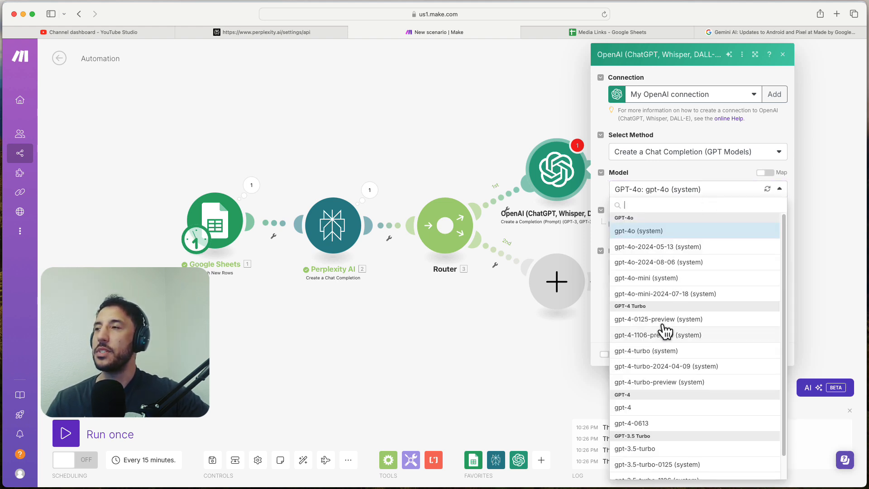
click(696, 175)
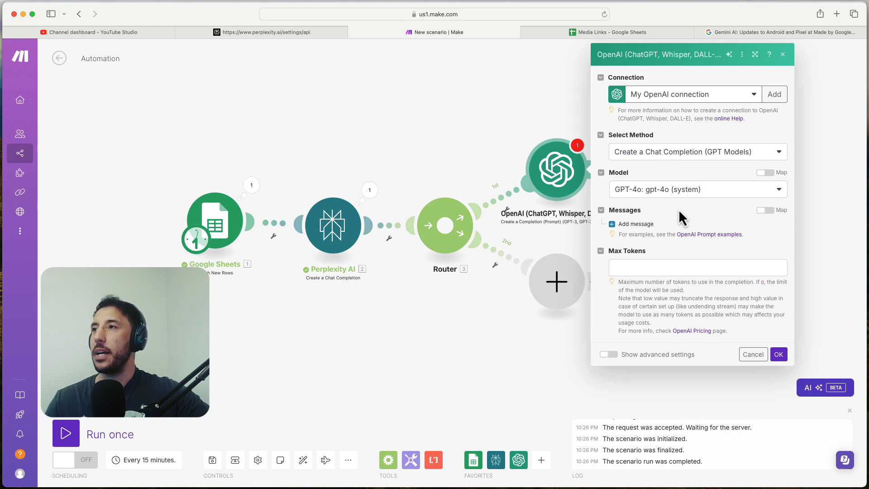
Step: Add a message to the OpenAI module and set its role to User
click(617, 227)
click(684, 258)
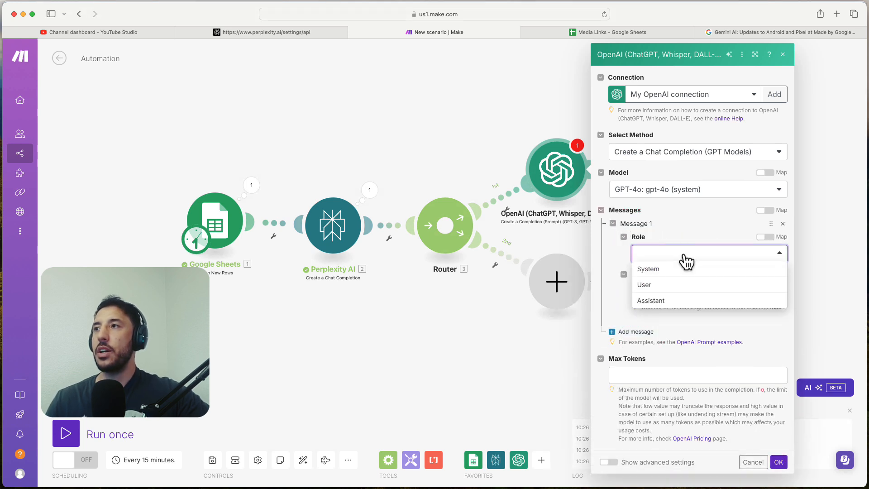
click(662, 285)
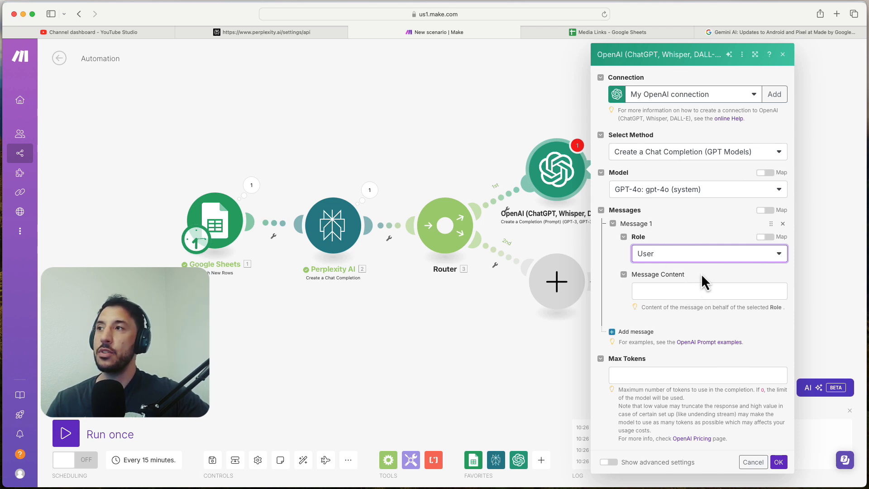
click(678, 290)
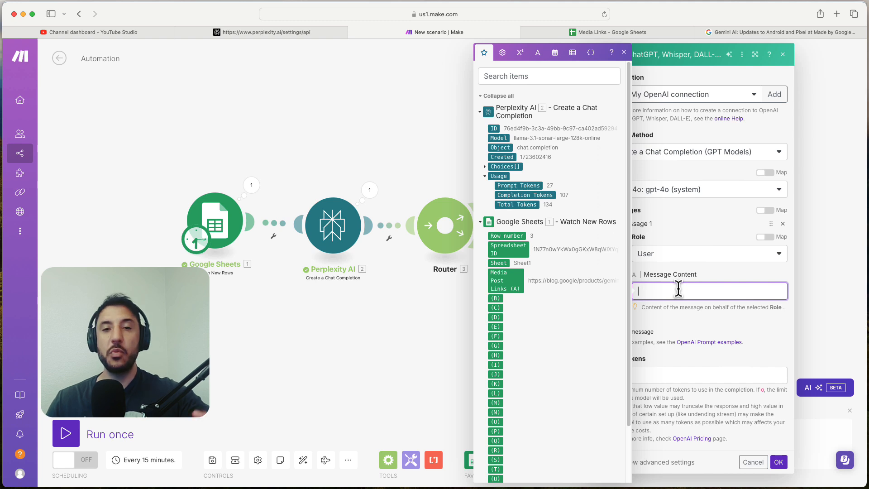
click(685, 234)
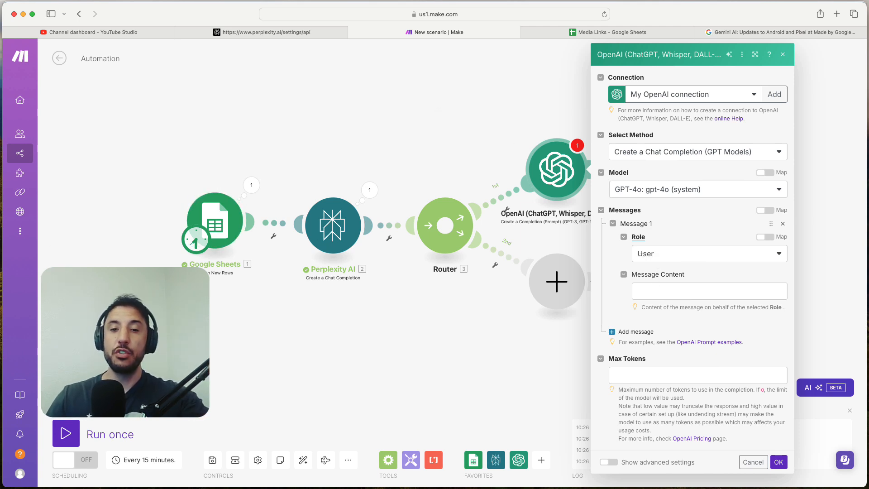
Step: Switch to the ChatGPT conversation and examine the opening paragraph of the prompt for tailored social media posts
key(super+Tab)
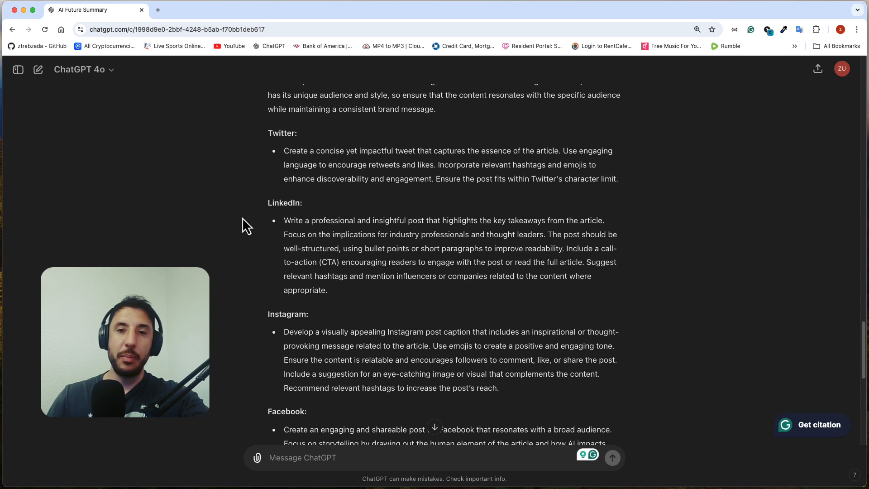
scroll(265, 260, up, 3)
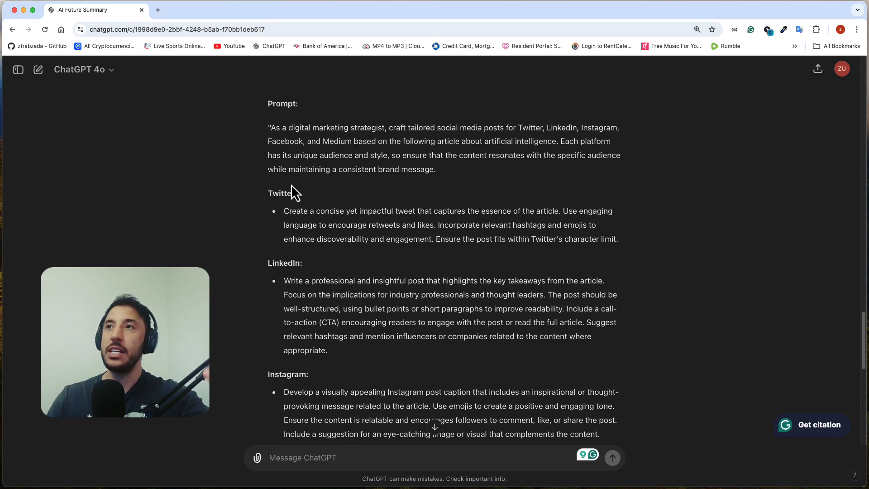
triple_click(299, 165)
click(333, 158)
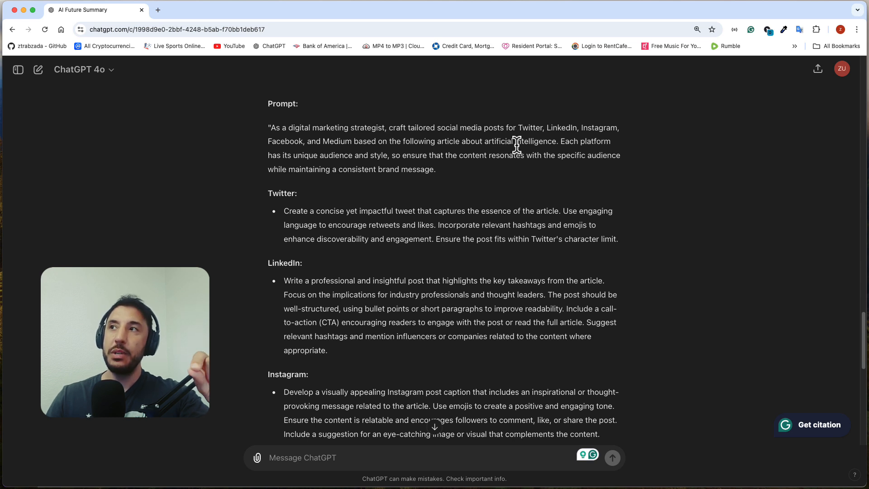
double_click(532, 134)
double_click(560, 128)
click(601, 130)
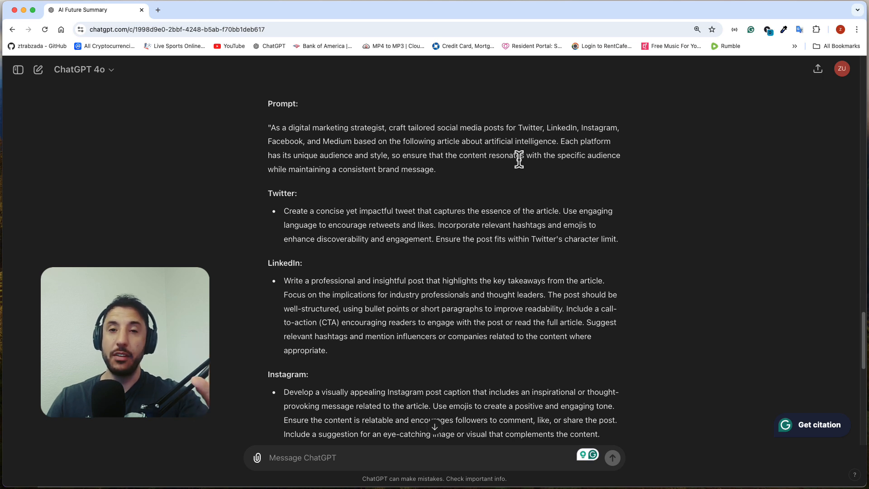
triple_click(484, 142)
drag(482, 143, 492, 143)
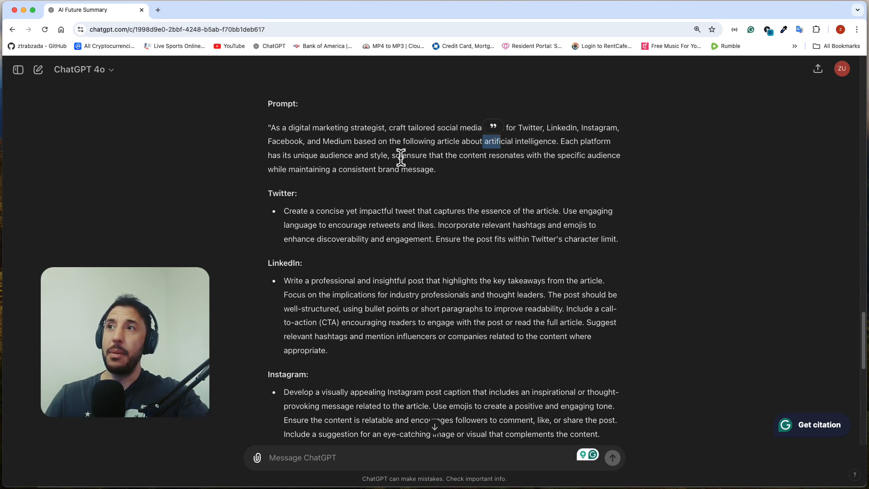
triple_click(446, 143)
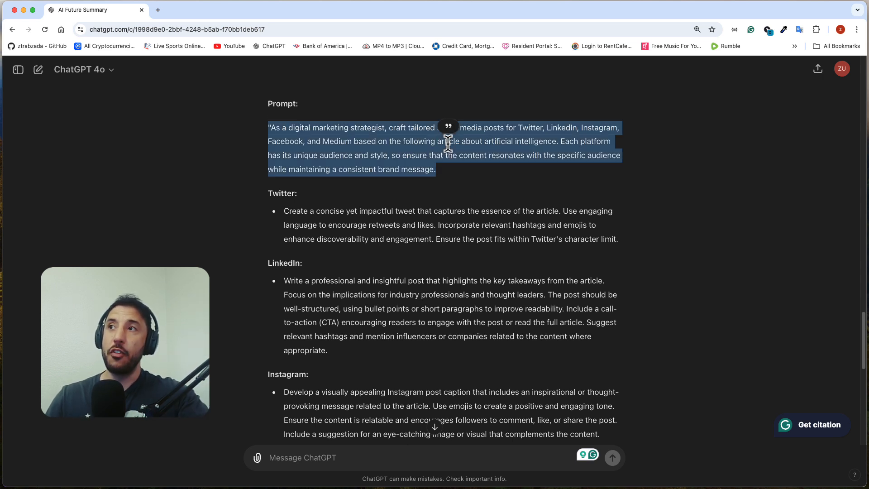
double_click(447, 143)
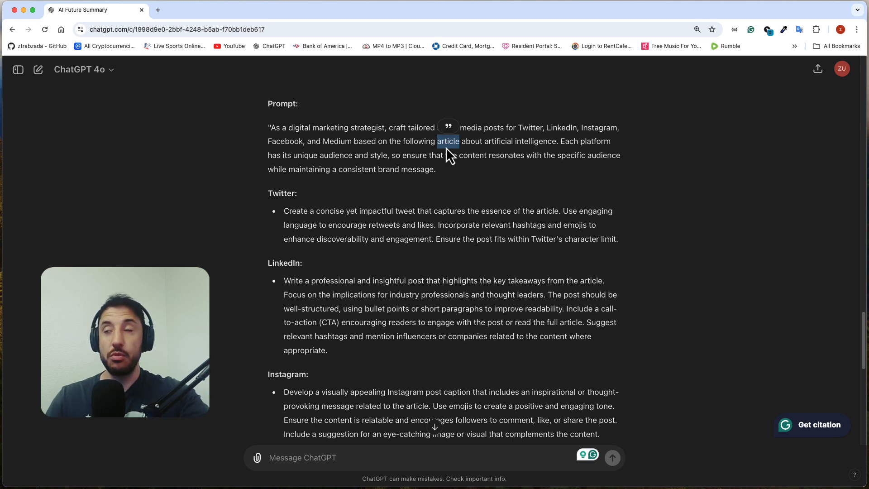
click(525, 155)
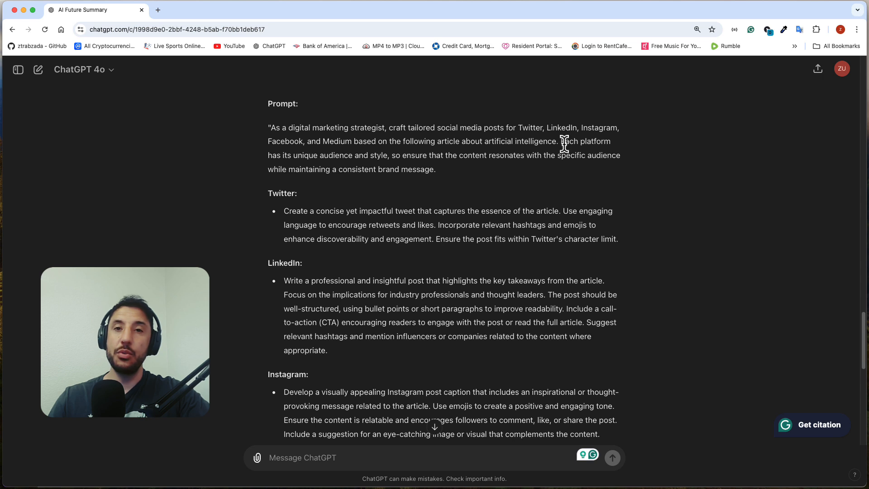
drag(561, 141, 578, 170)
click(422, 156)
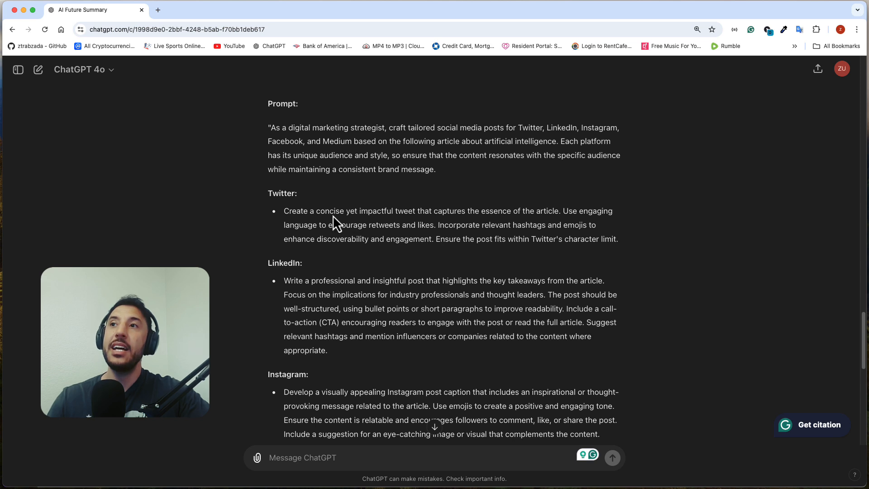
Step: Copy the full LinkedIn instruction paragraph from the ChatGPT prompt
scroll(323, 201, down, 3)
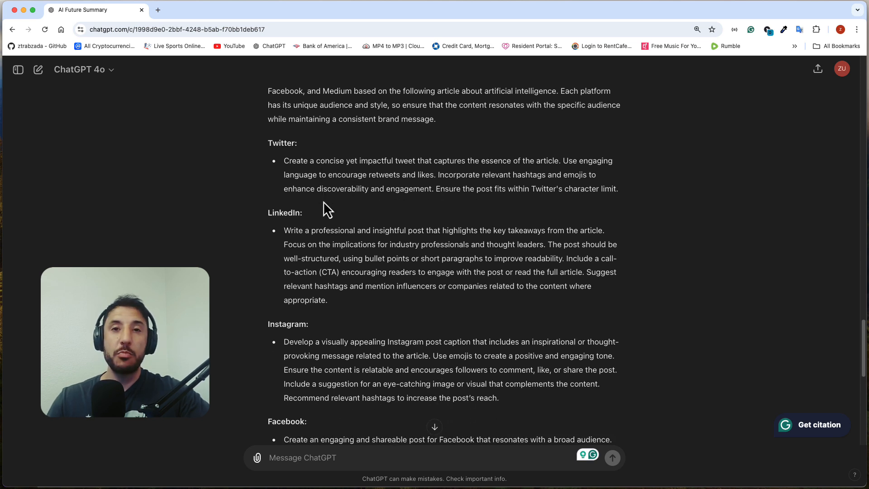
scroll(324, 202, down, 1)
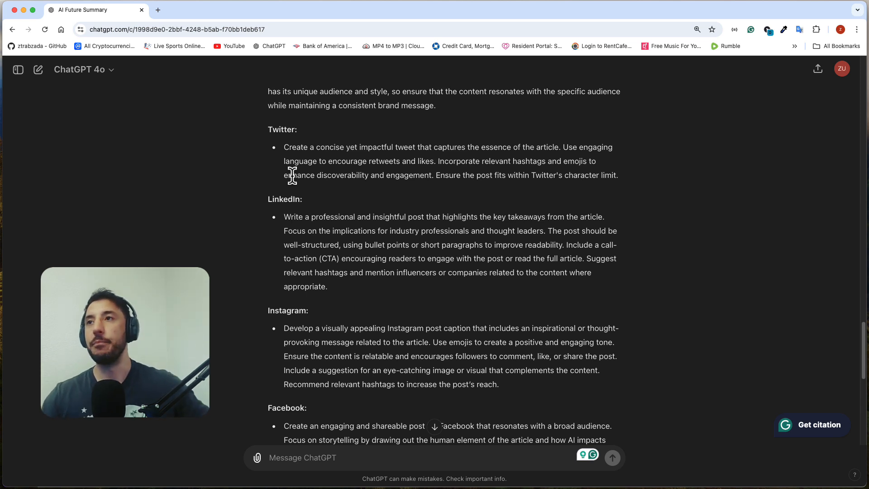
double_click(303, 244)
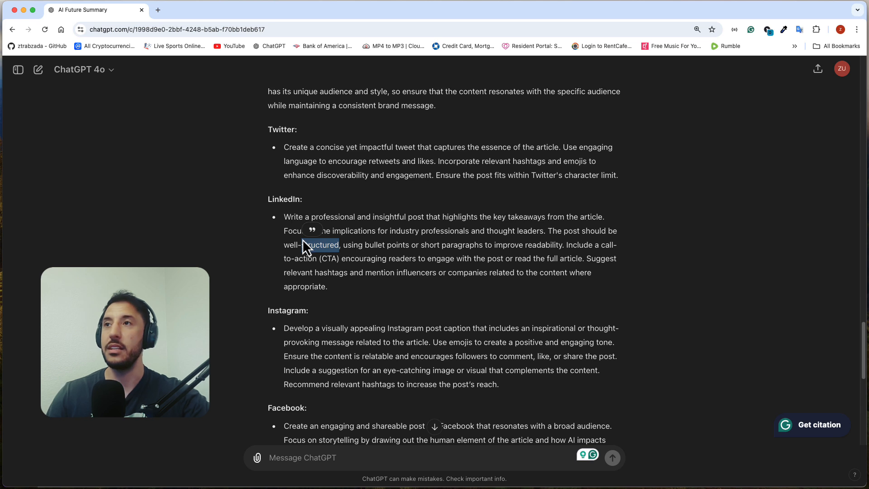
click(392, 239)
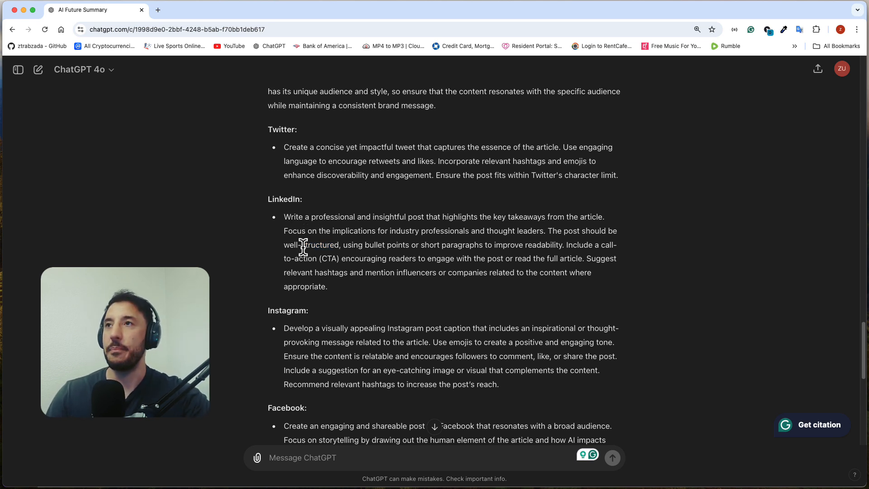
scroll(307, 251, down, 1)
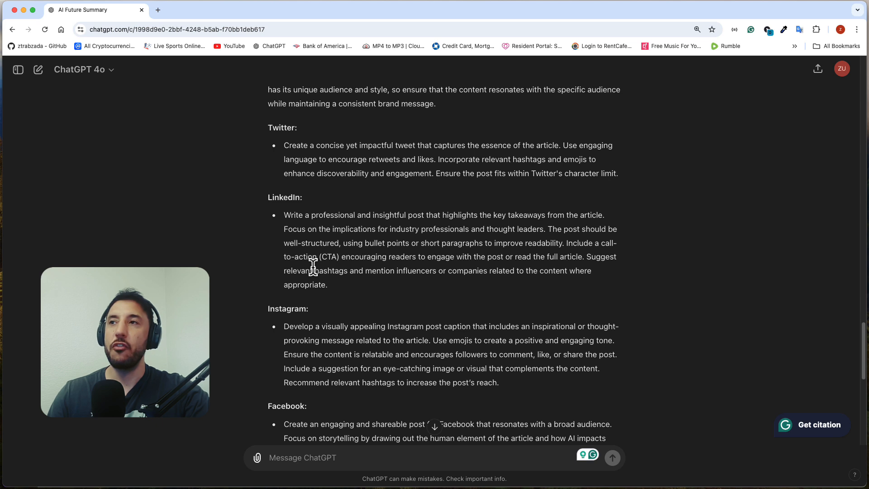
triple_click(328, 237)
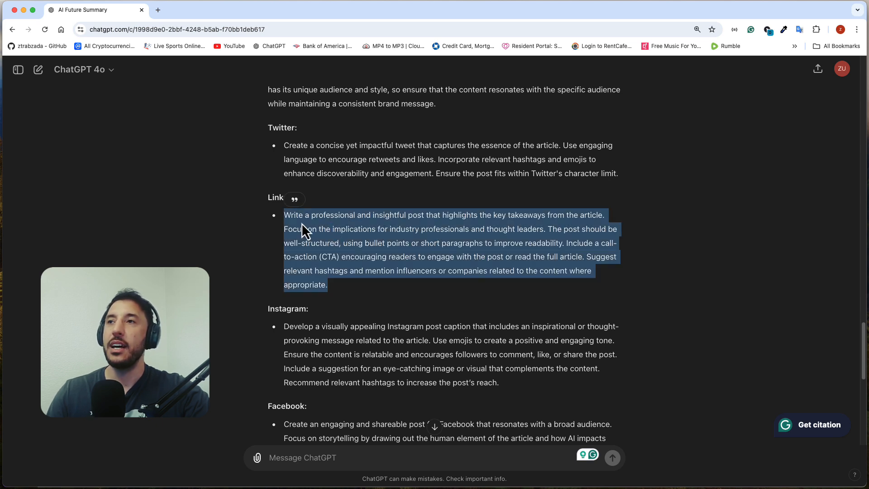
right_click(347, 237)
click(373, 259)
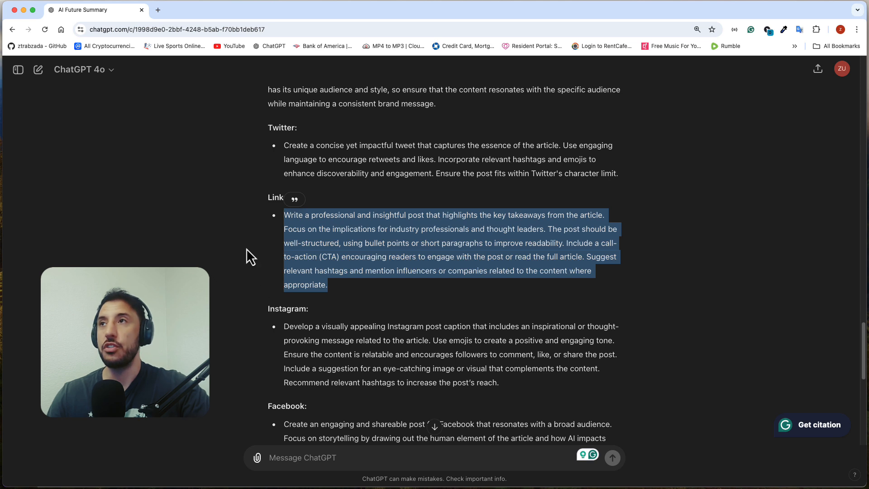
right_click(377, 243)
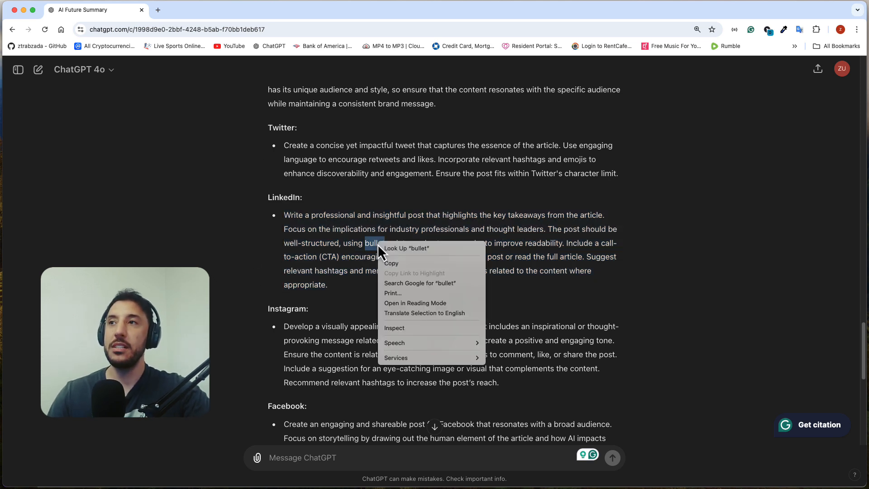
click(333, 229)
triple_click(334, 229)
right_click(335, 230)
click(349, 254)
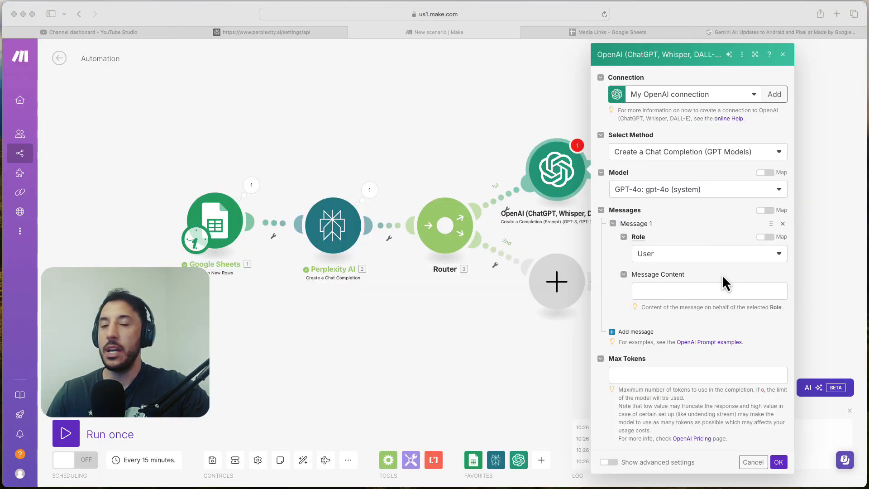
Step: Switch back to Make and paste the copied LinkedIn instructions into the OpenAI module's Message Content
click(665, 290)
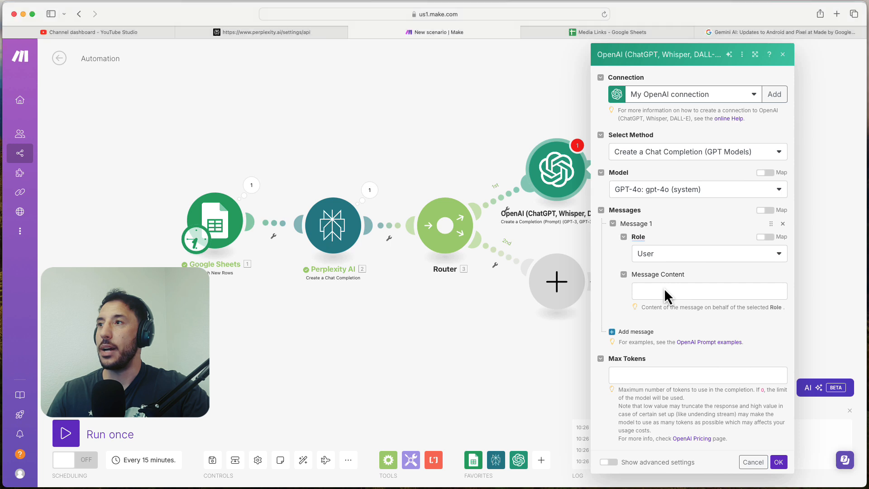
click(665, 292)
right_click(663, 289)
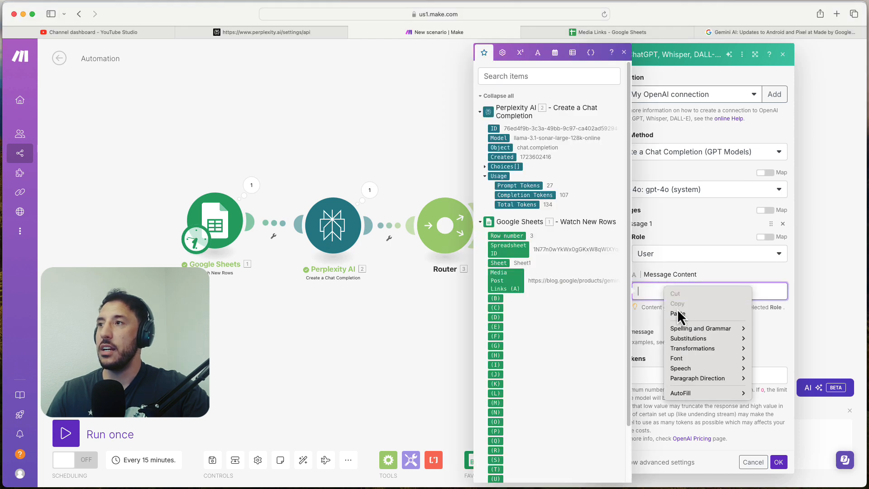
click(677, 312)
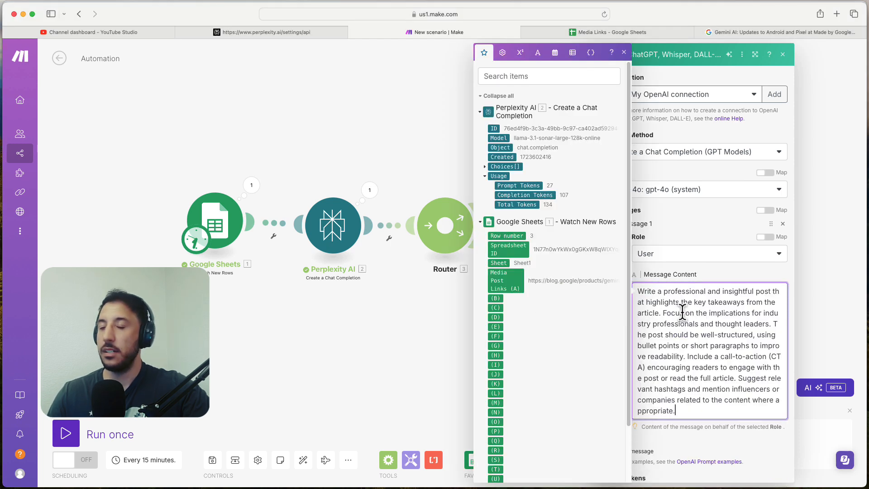
Step: Add the line "here is the article summary:" below the LinkedIn instructions, separated by a blank line and followed by a new line
key(Return)
key(Return)
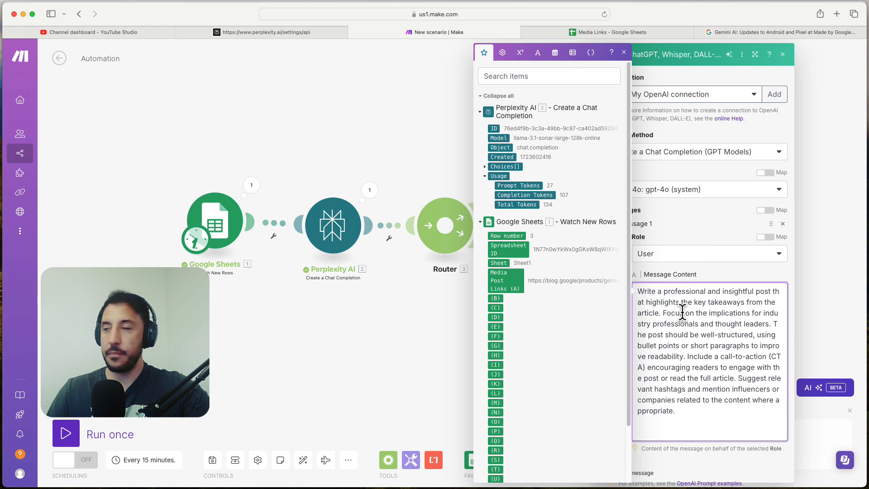
text(here is the art)
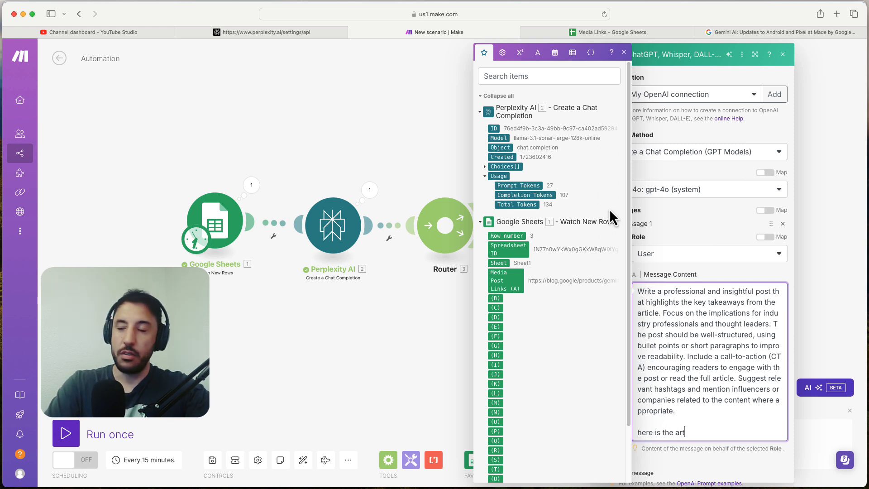
text(icle summary:)
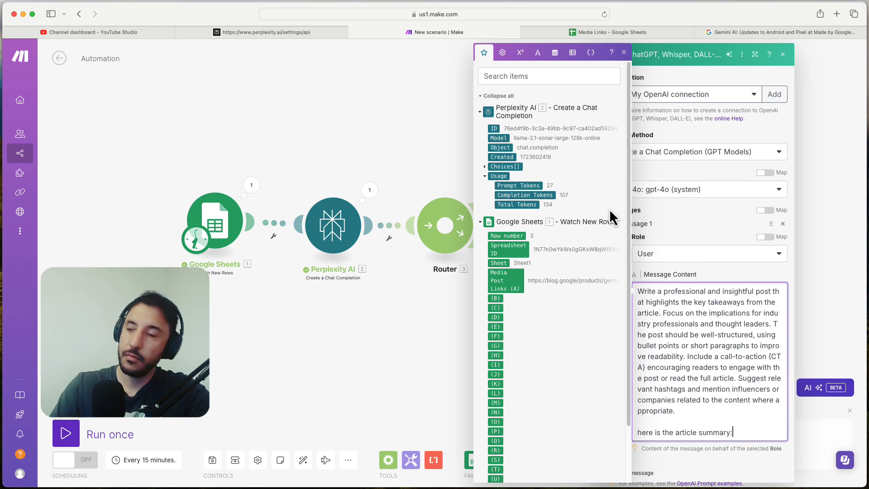
key(Return)
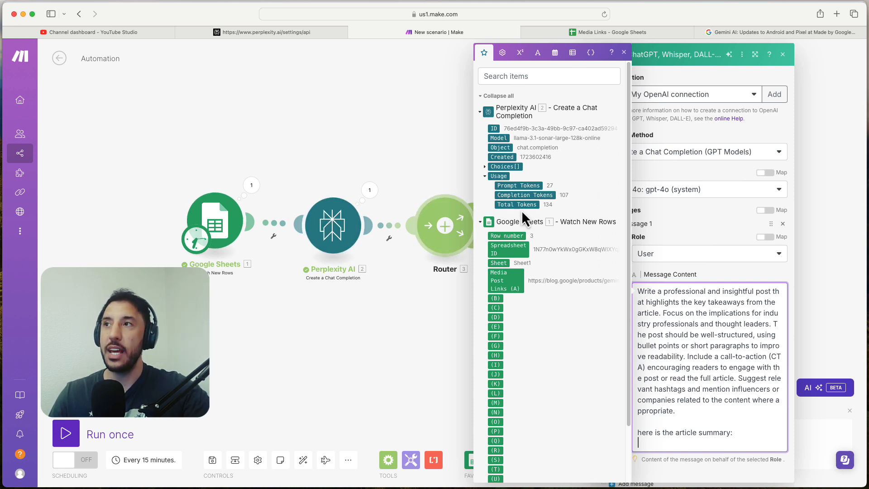
Step: Map Perplexity AI's Choices[] Message Content below the summary line and set Max Tokens to 1500, saving the OpenAI module
click(484, 166)
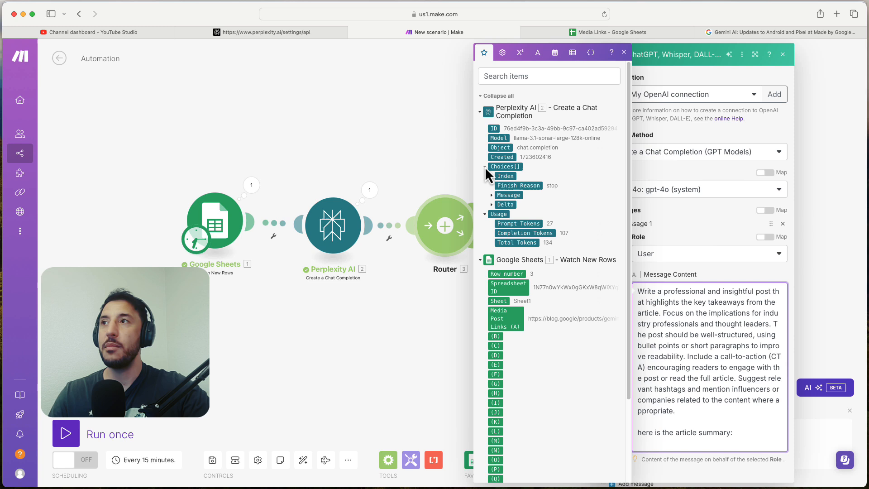
click(492, 194)
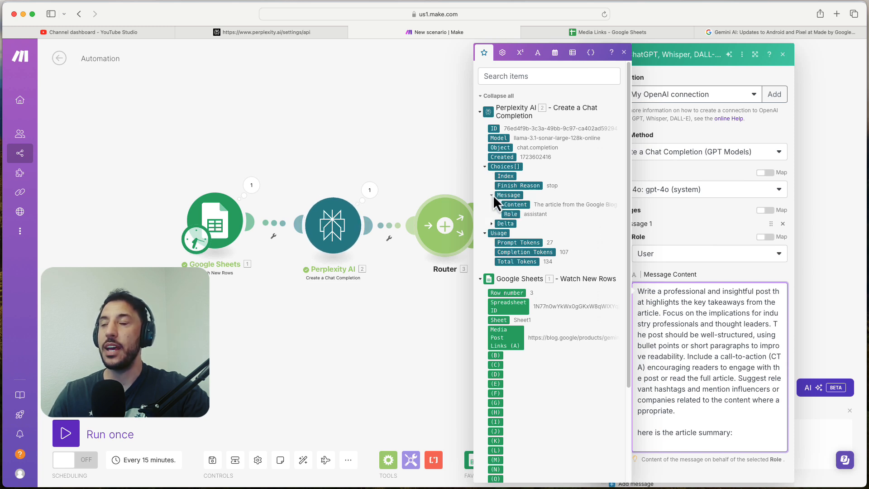
drag(527, 208, 688, 333)
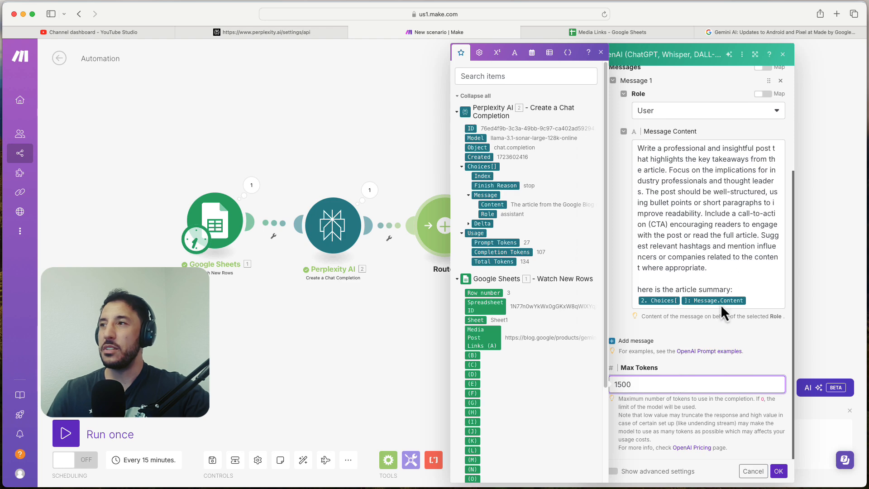
click(742, 367)
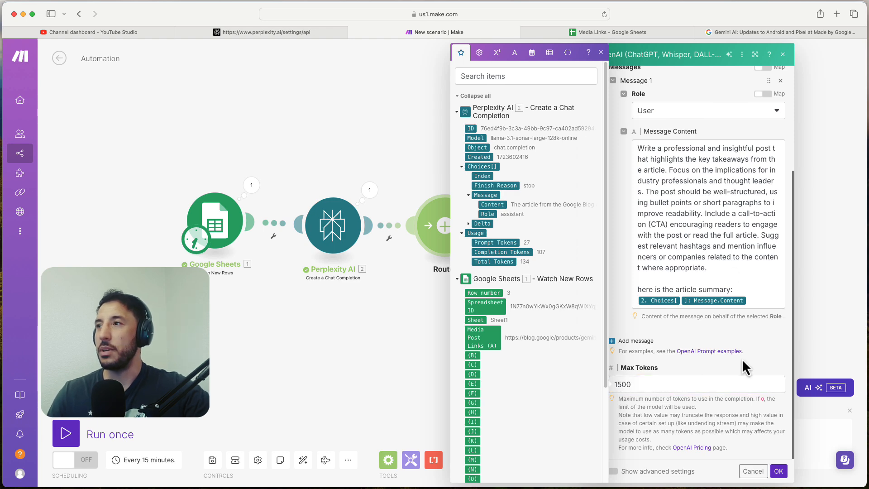
click(778, 471)
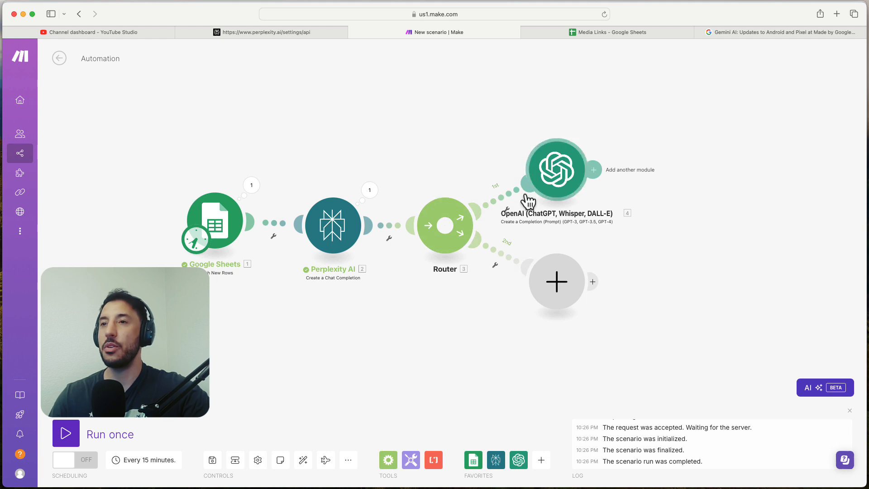
Step: Run the scenario once, and run it again after the first run completes
click(66, 434)
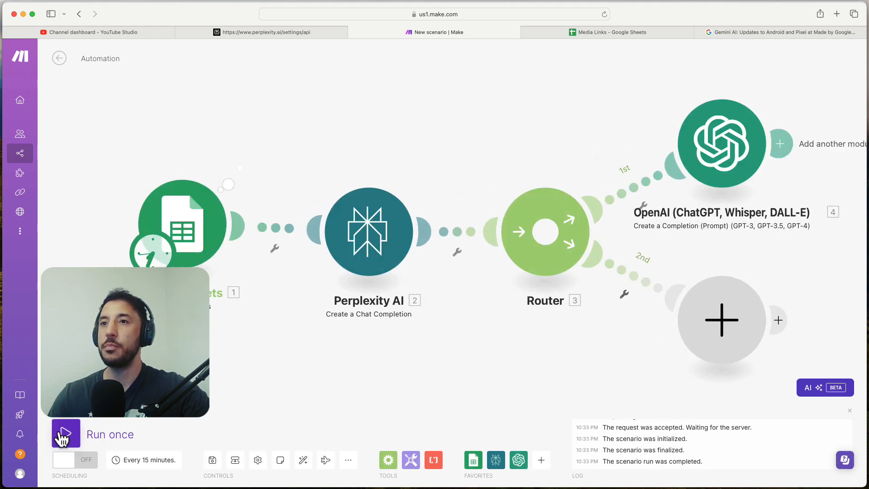
click(67, 435)
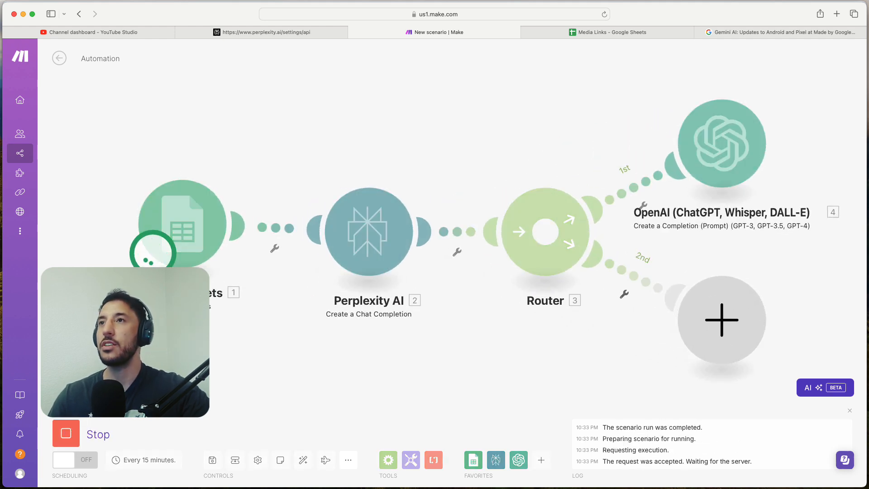
Step: Return from the Gemini article to the Google results and change the search to "ai robotics news"
click(721, 31)
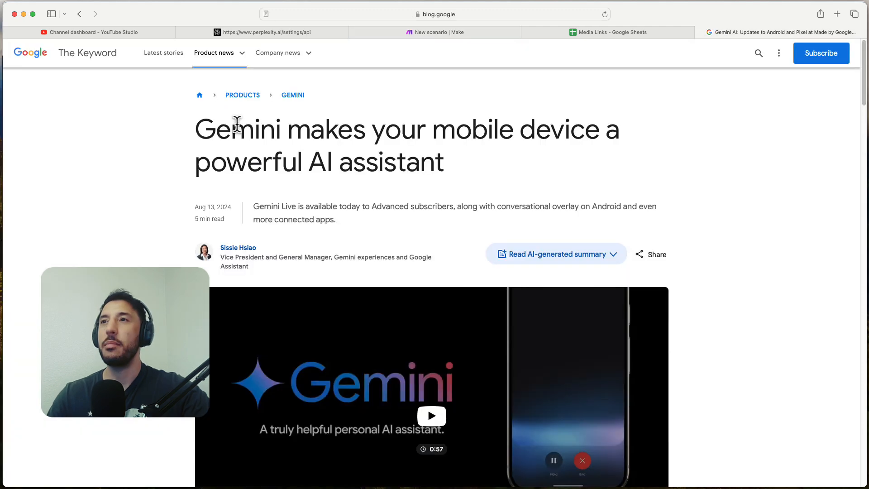
click(79, 14)
scroll(228, 278, down, 5)
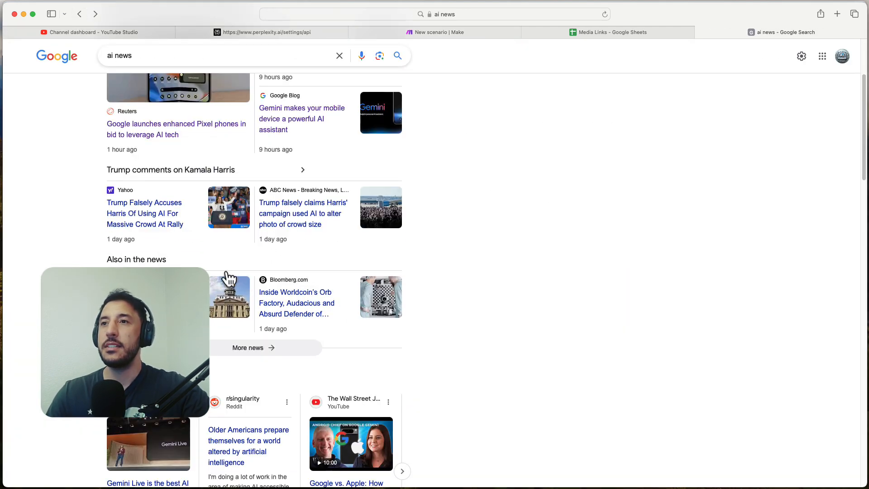
scroll(229, 278, up, 3)
scroll(165, 90, up, 2)
click(158, 55)
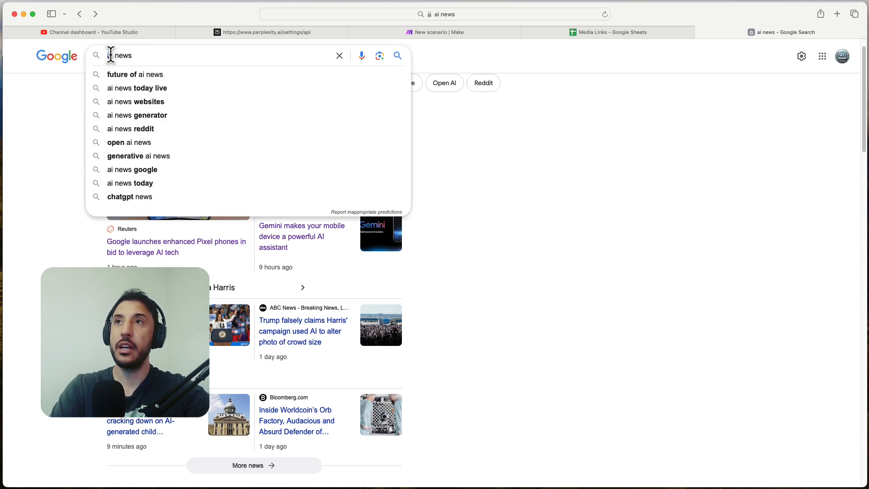
key(Right)
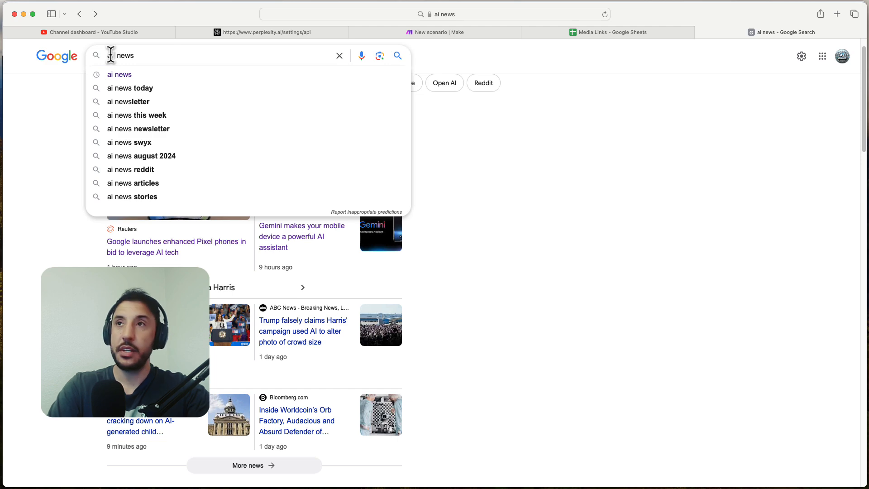
text(robots)
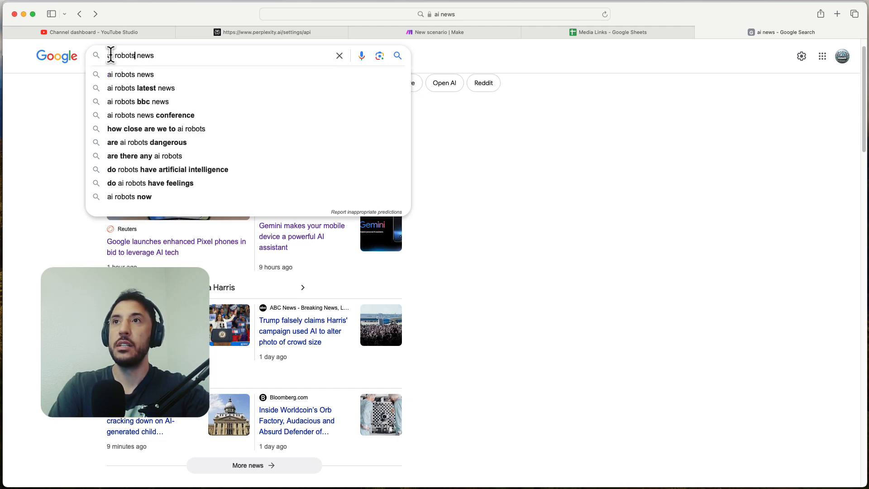
key(BackSpace)
text(ics)
key(Return)
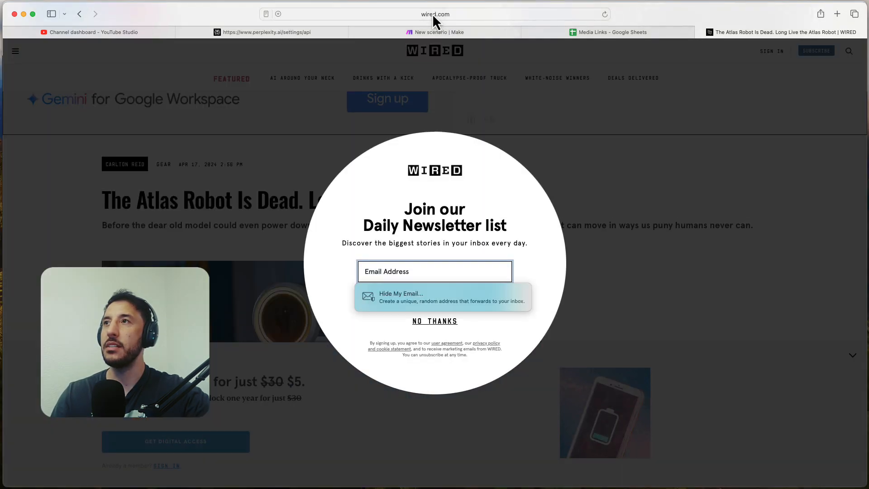
Step: Copy the WIRED Atlas robot article's URL and paste it into cell A4 of the Media Links sheet
click(432, 14)
key(super+c)
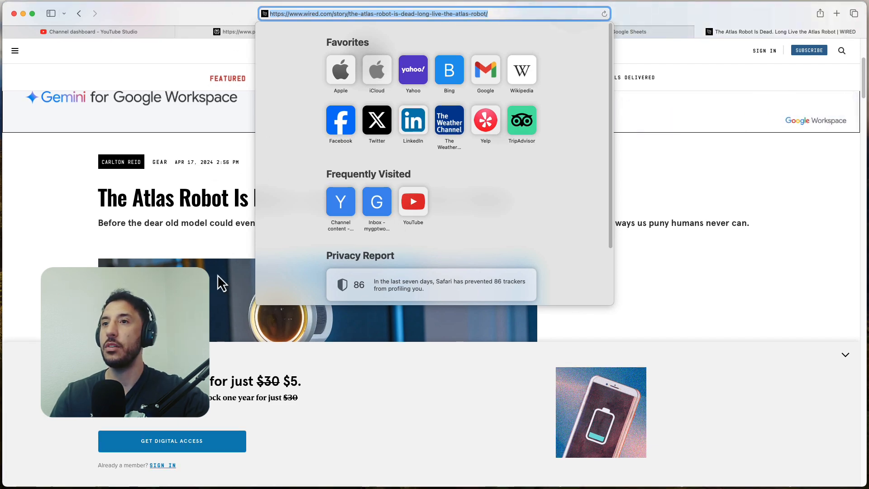
click(708, 81)
click(613, 31)
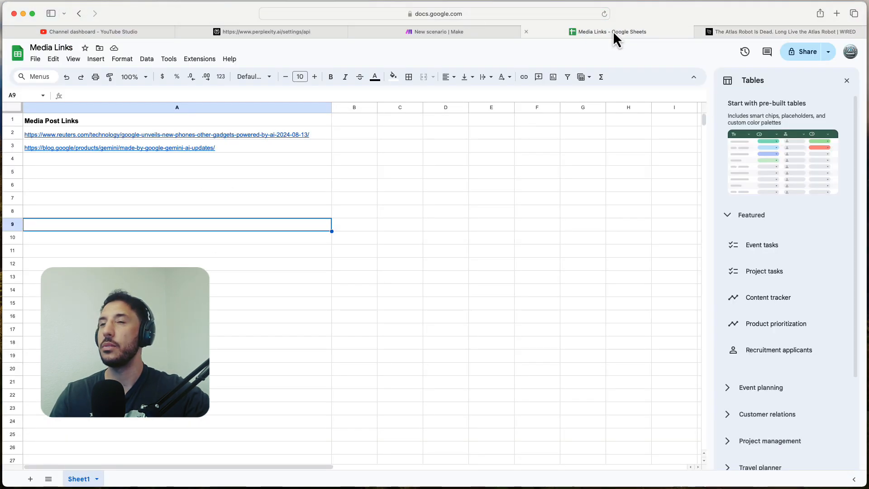
click(86, 159)
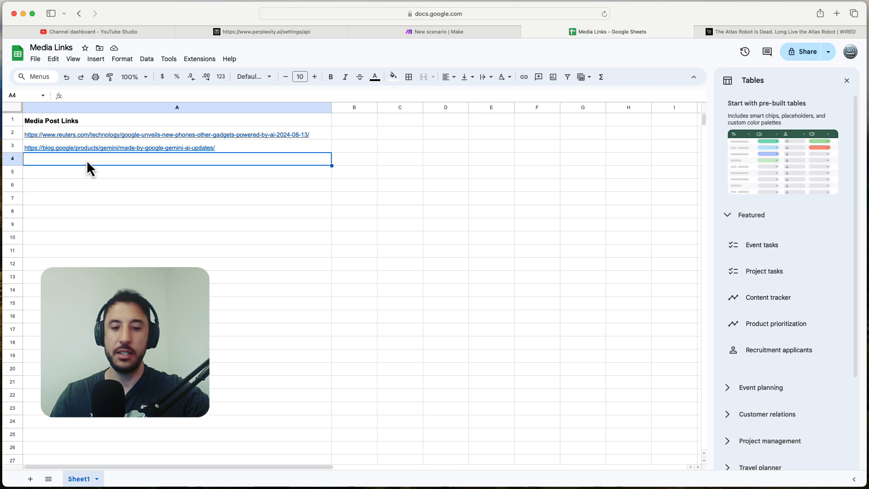
key(super+v)
click(143, 225)
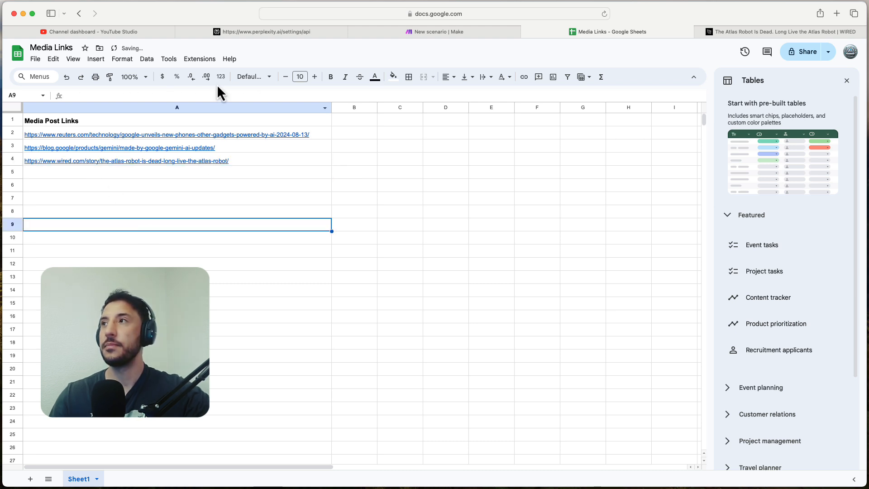
Step: Switch back to the Make scenario and run it once with the newly added link
click(428, 33)
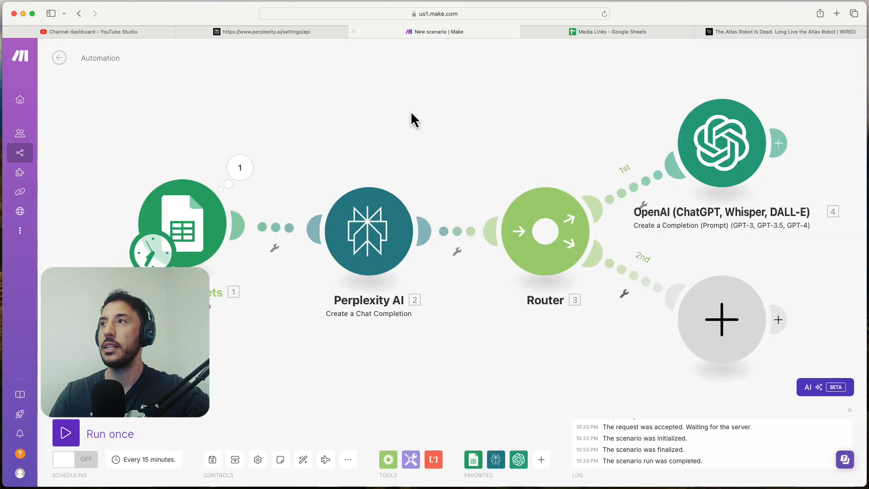
scroll(321, 175, down, 3)
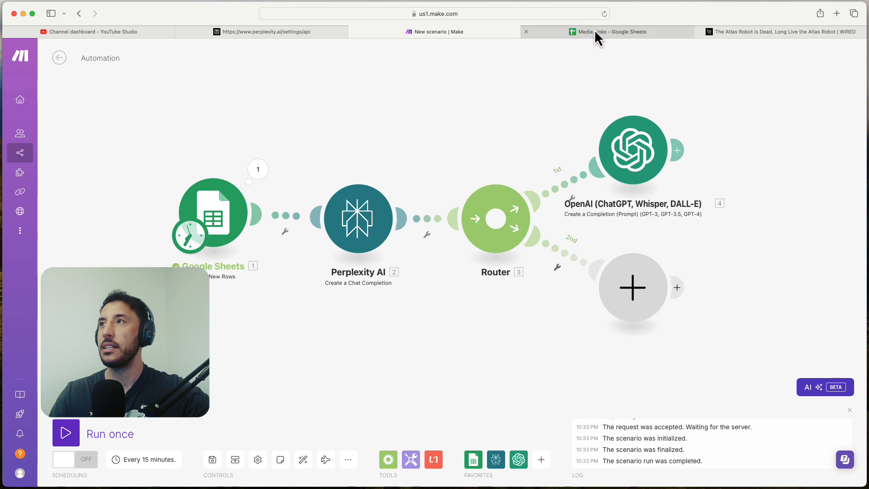
click(593, 31)
click(503, 31)
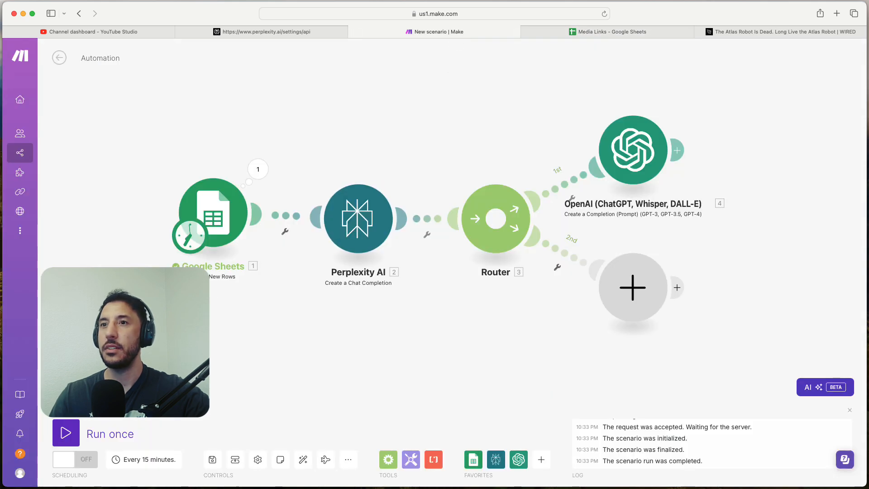
click(63, 435)
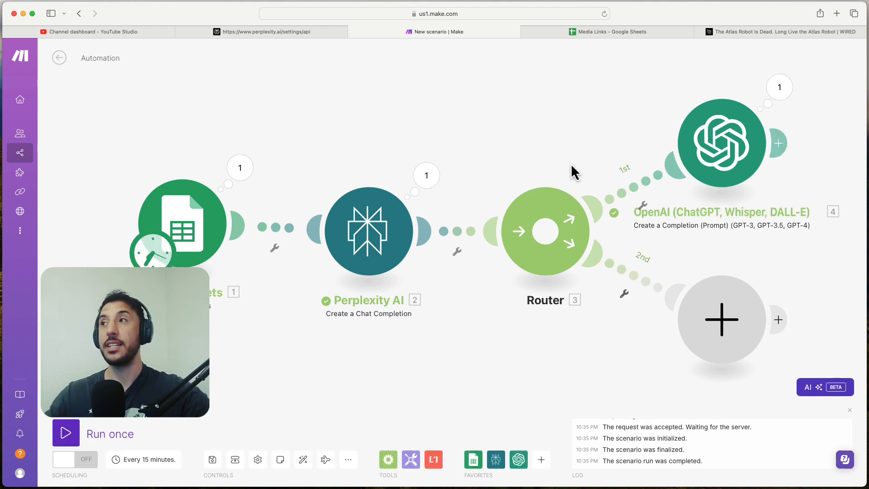
Step: Examine the full Result text in the OpenAI module's output for headings, structure, hashtags and mentions
click(779, 88)
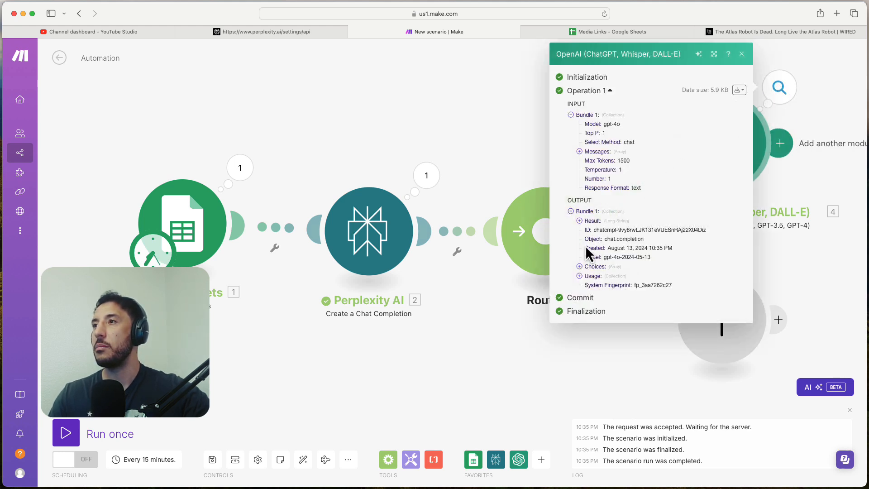
click(580, 221)
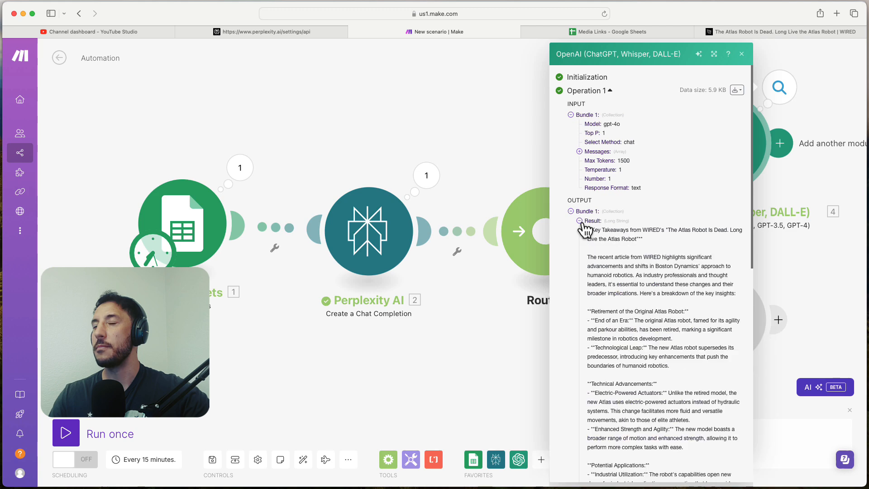
scroll(601, 281, down, 10)
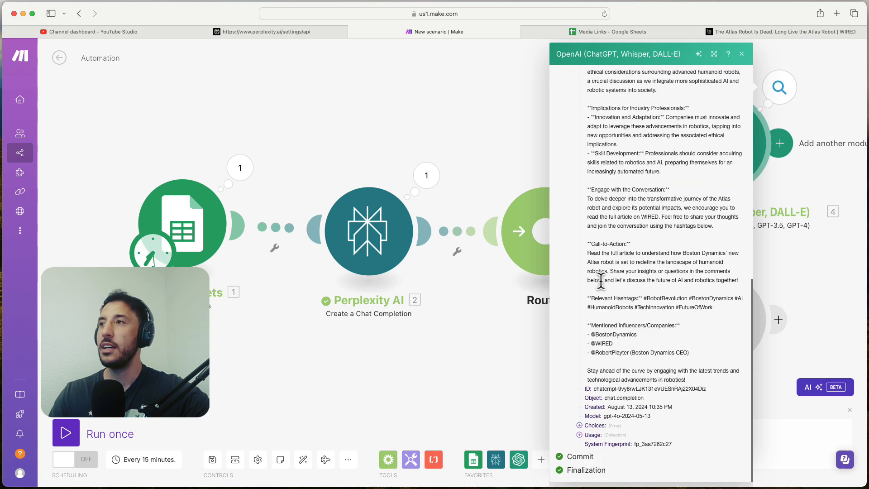
scroll(601, 282, up, 8)
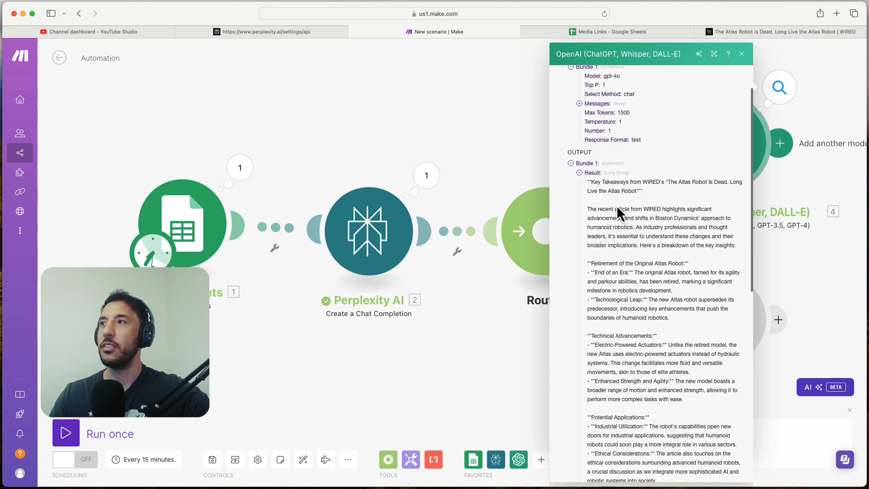
scroll(624, 263, down, 5)
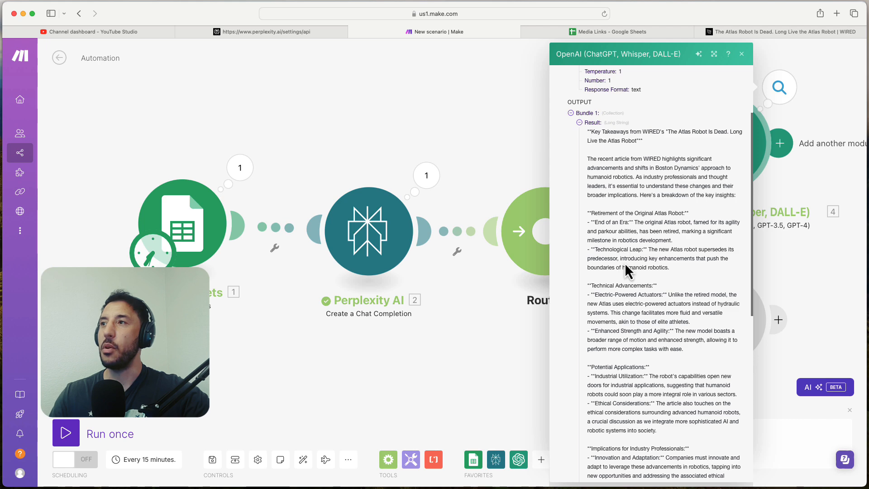
scroll(624, 263, down, 5)
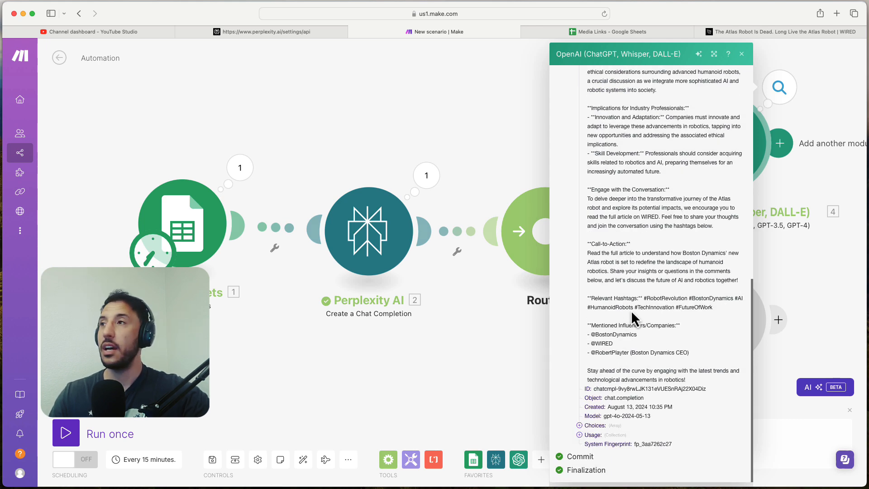
scroll(667, 270, up, 3)
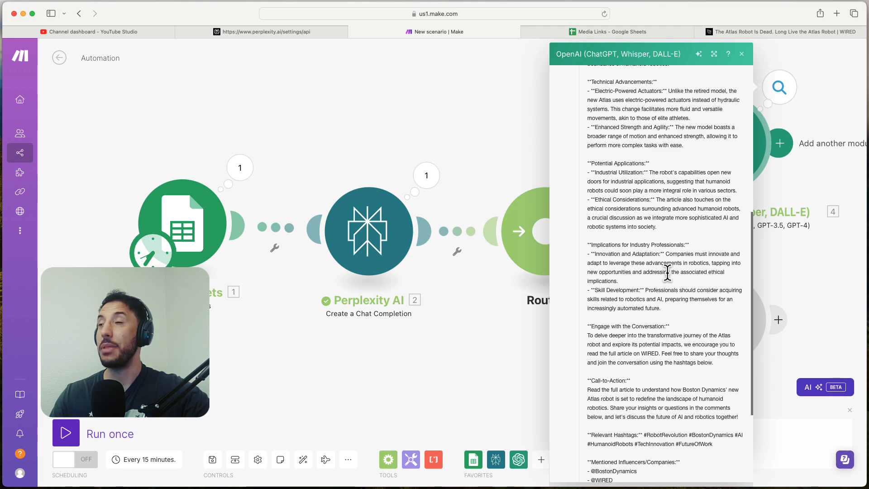
scroll(667, 272, up, 7)
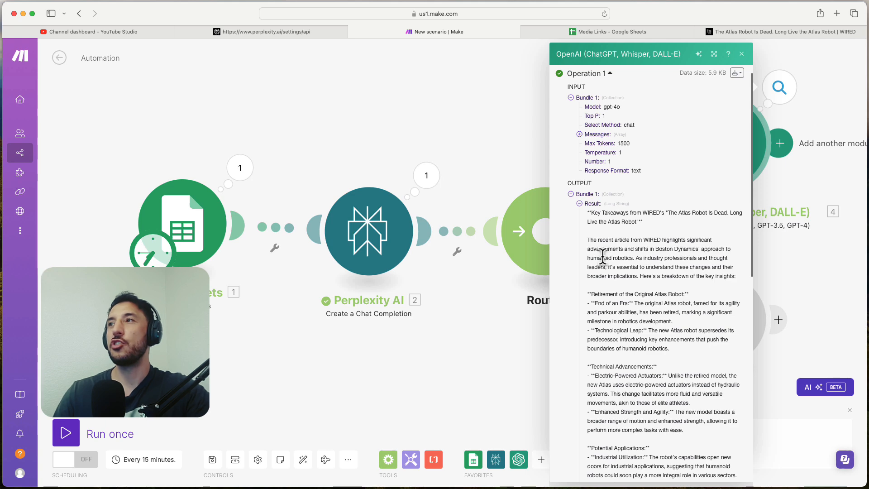
scroll(611, 271, down, 2)
triple_click(616, 300)
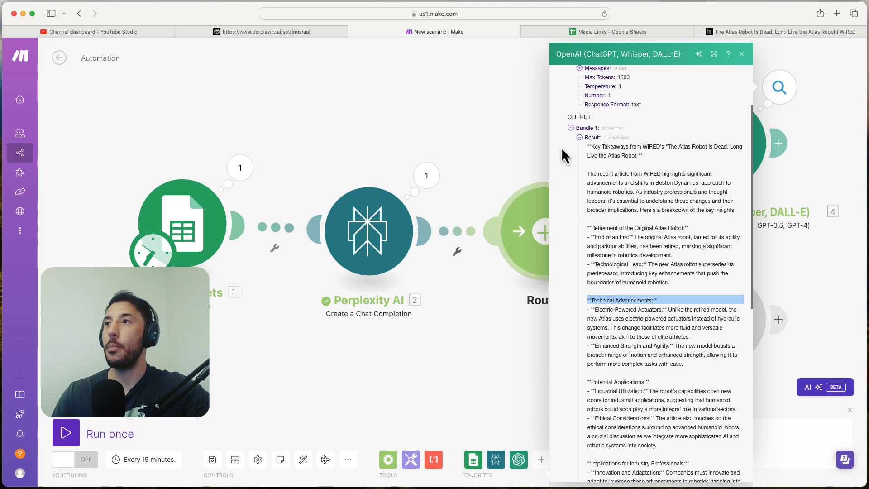
click(510, 121)
Step: Extend OpenAI's Message Content with "Do not put headings like **Call-to-Action**: or anything else" plus readability instructions, reword the summary line for LinkedIn, and save the module
click(722, 129)
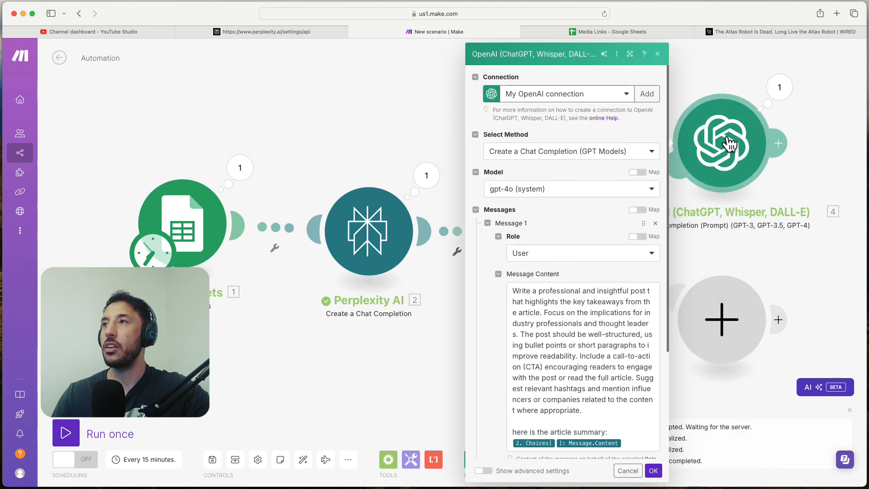
click(568, 345)
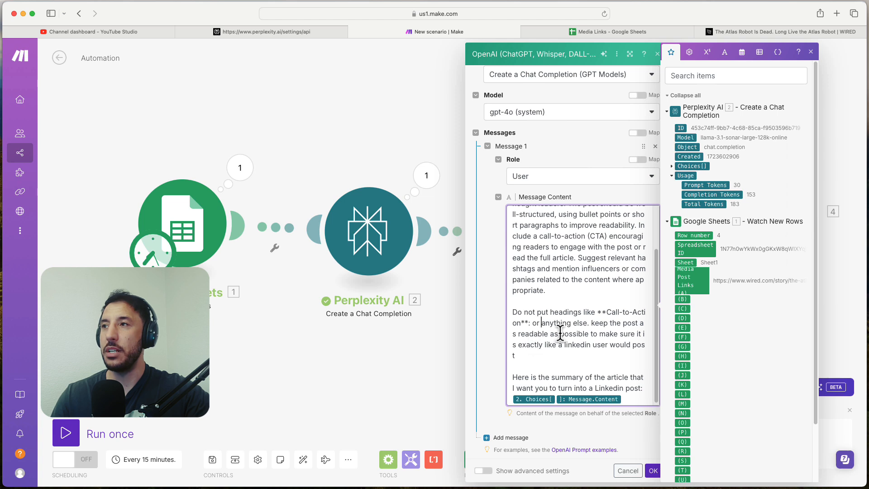
scroll(599, 346, down, 1)
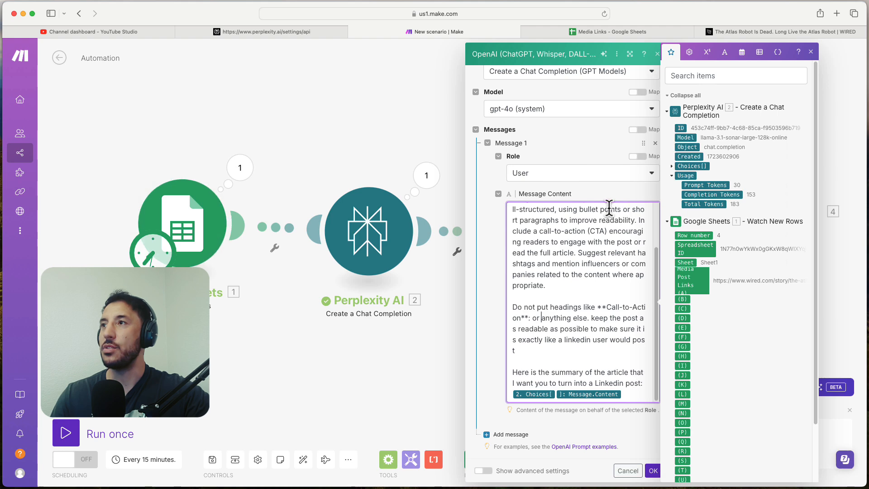
click(653, 470)
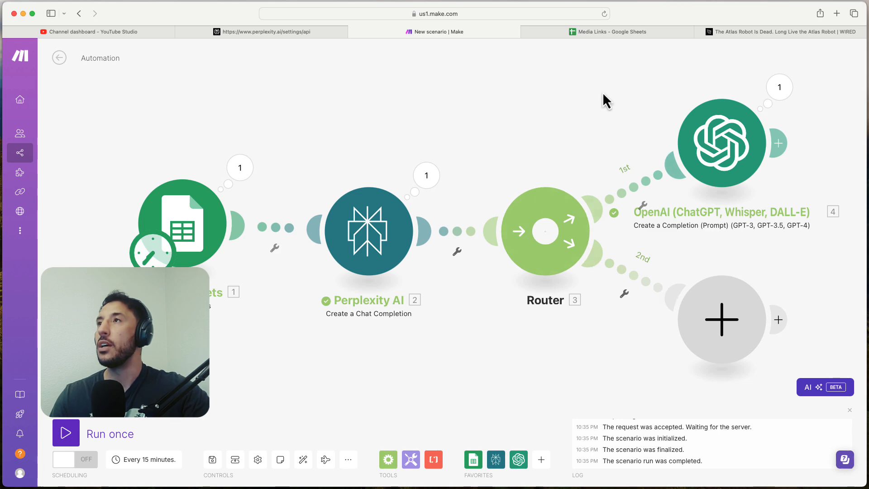
Step: Return to WIRED's Robotics listing and open the article "The Quest to Give AI Chatbots a Hand—and an Arm"
click(723, 29)
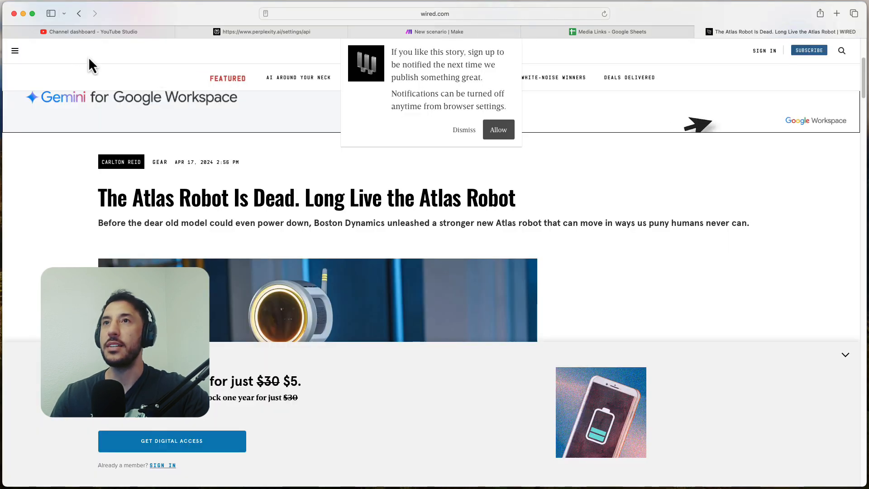
click(79, 14)
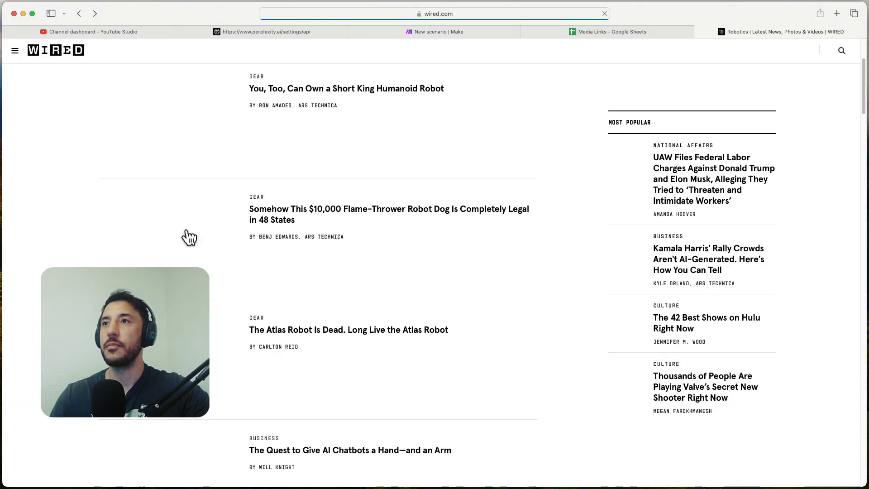
scroll(218, 304, down, 6)
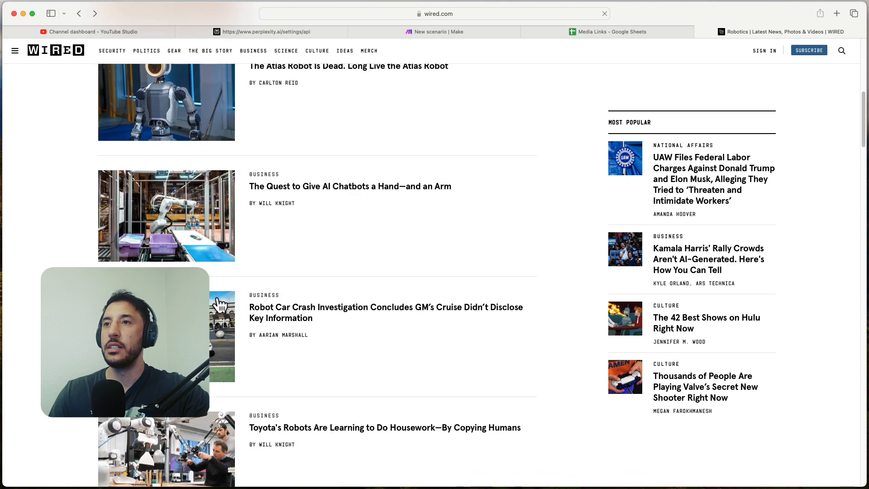
click(344, 188)
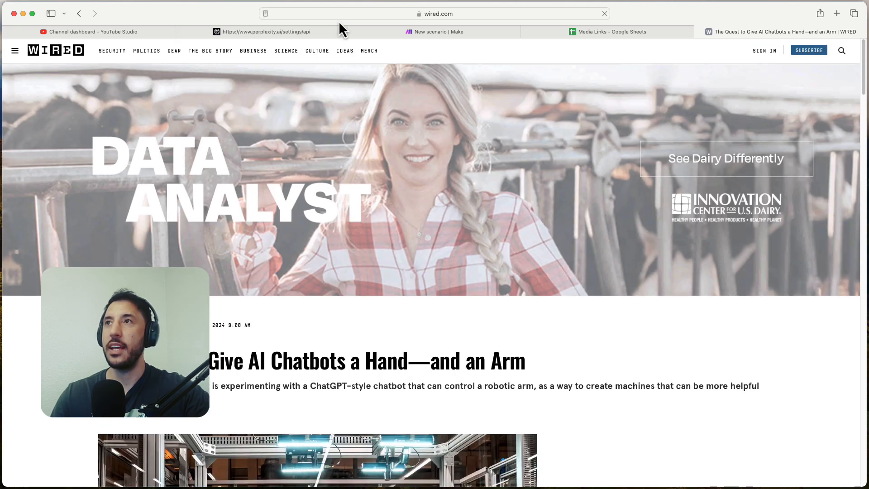
Step: Copy the AI chatbots article's URL and paste it into cell A5 of the Media Links sheet
click(340, 14)
key(super+c)
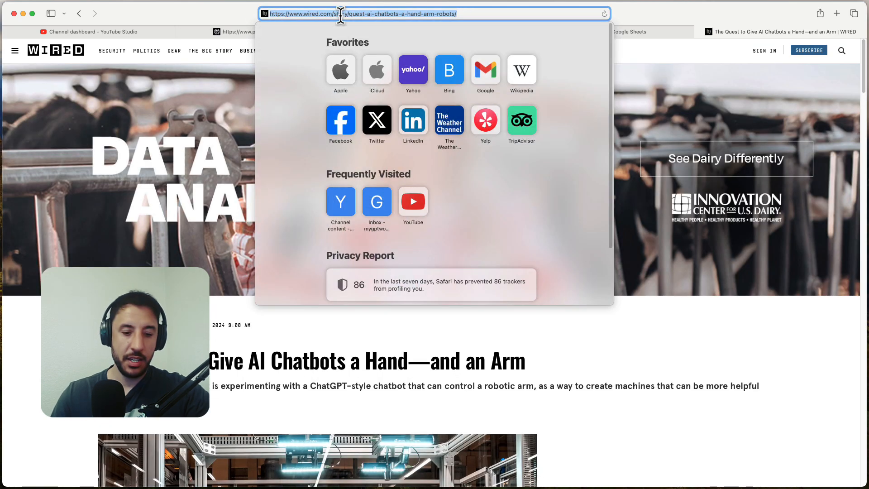
click(665, 32)
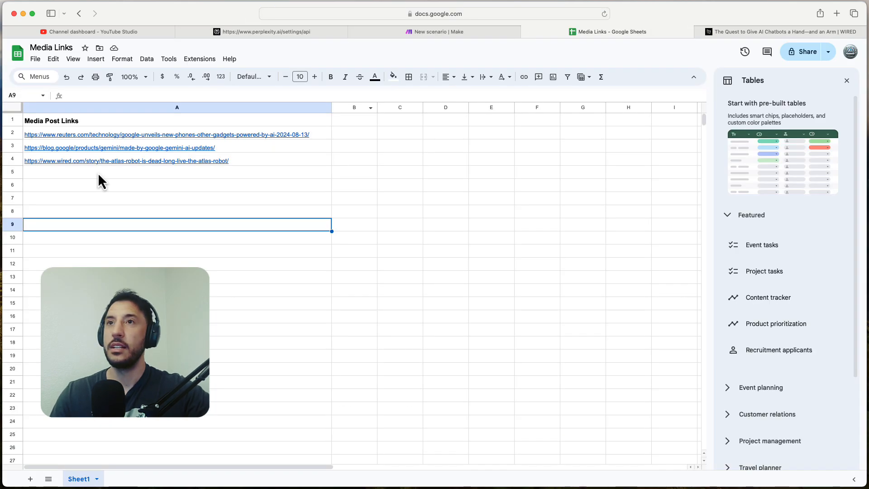
click(64, 173)
key(super+v)
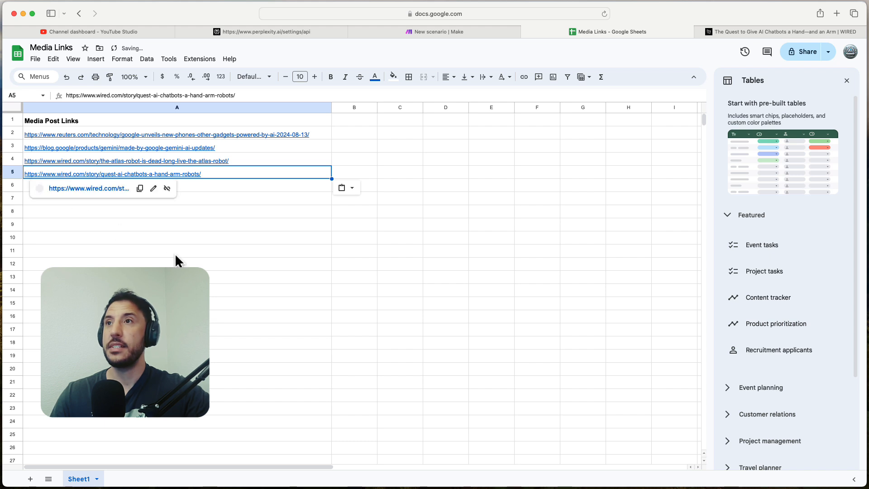
click(174, 251)
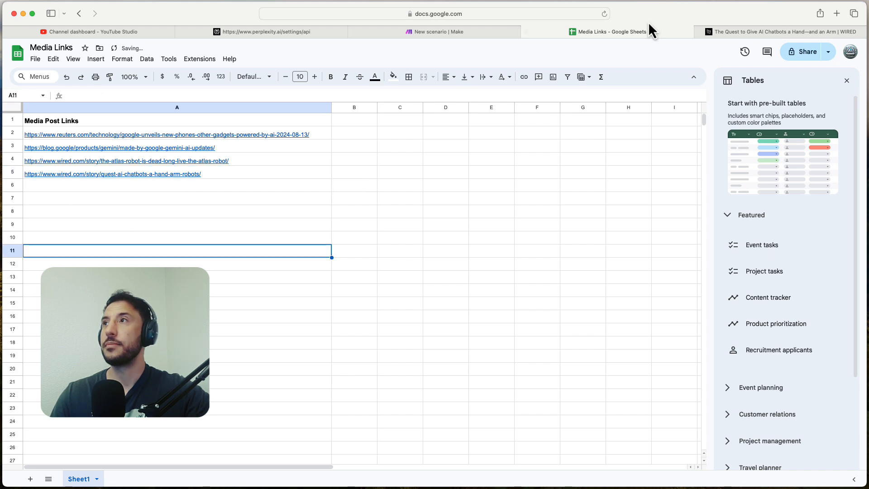
Step: Return to the Make scenario and run it once to process the newly added AI chatbots article link
click(457, 32)
click(66, 433)
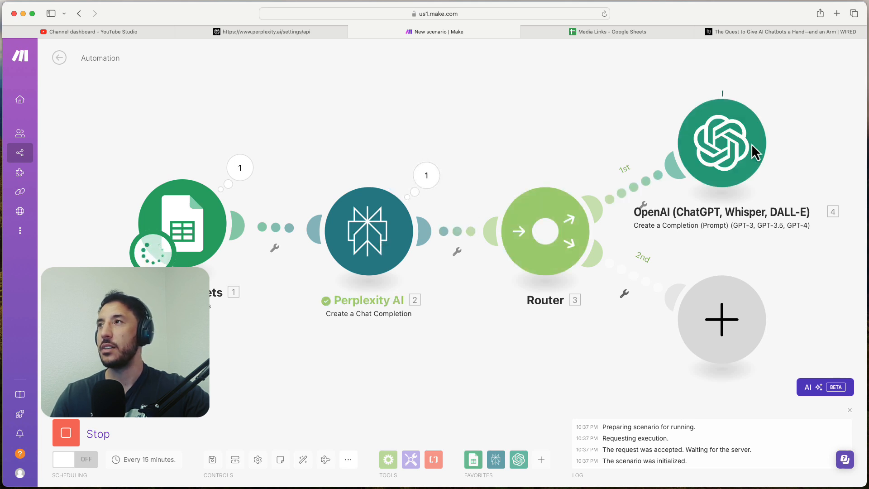
scroll(357, 139, down, 5)
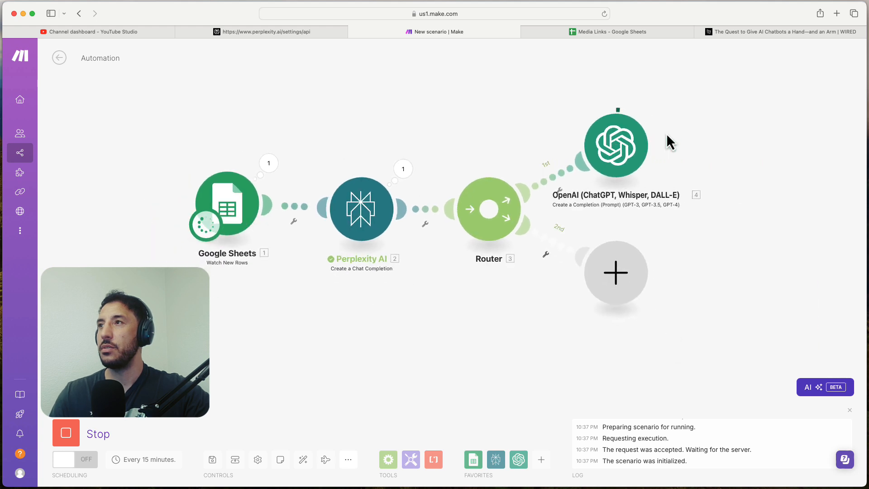
scroll(726, 122, up, 2)
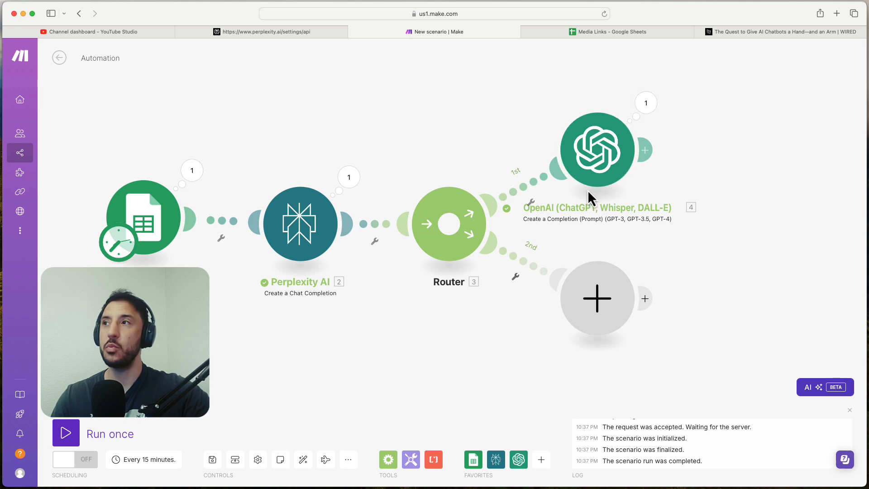
Step: Open the OpenAI module's run output, expand Result, and examine the generated post for headings, structure, call-to-action, hashtags and mentions
click(615, 159)
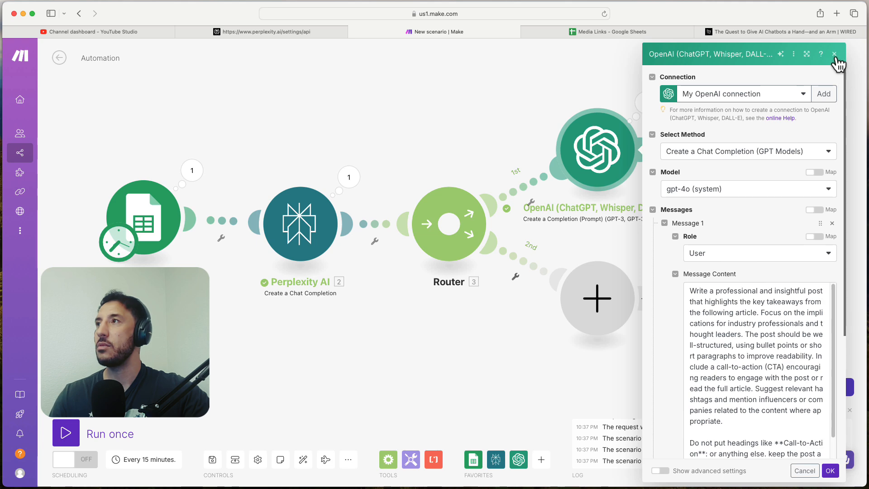
click(834, 55)
click(646, 102)
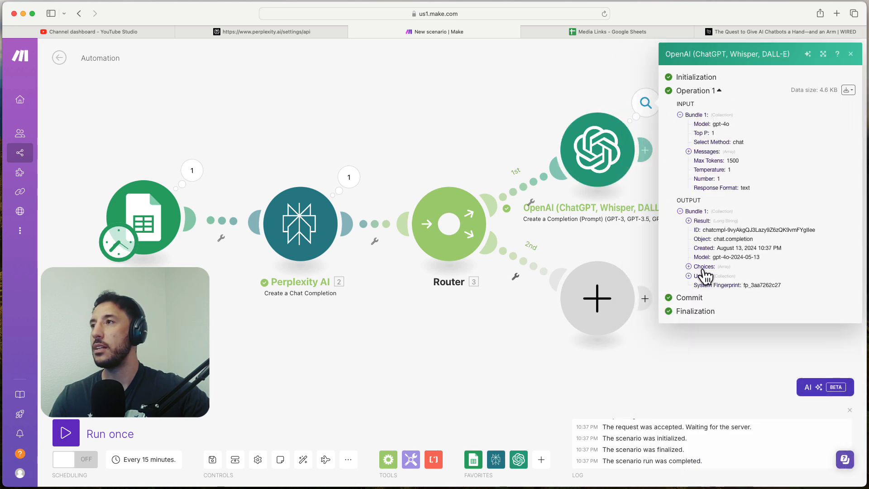
click(689, 220)
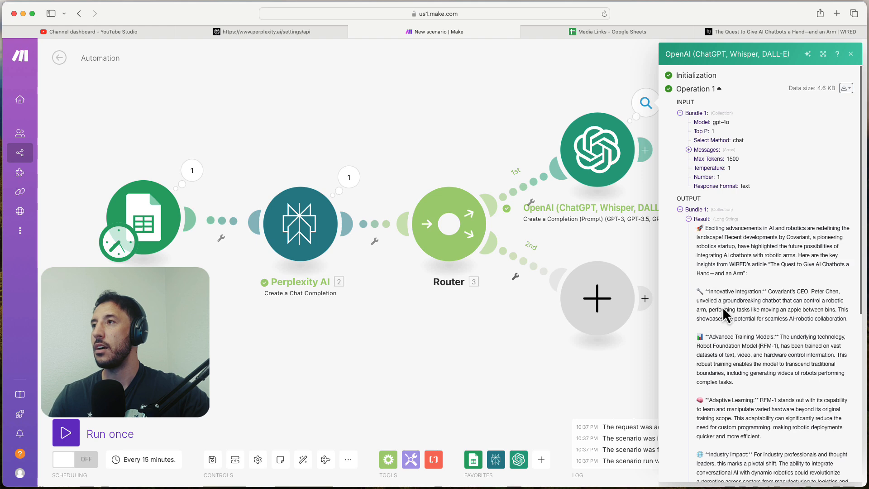
scroll(722, 307, down, 6)
scroll(722, 305, up, 8)
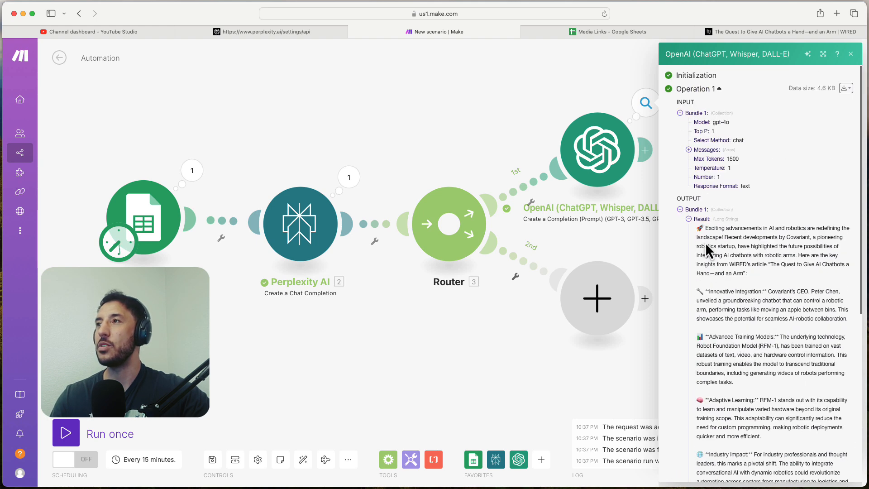
scroll(713, 352, down, 8)
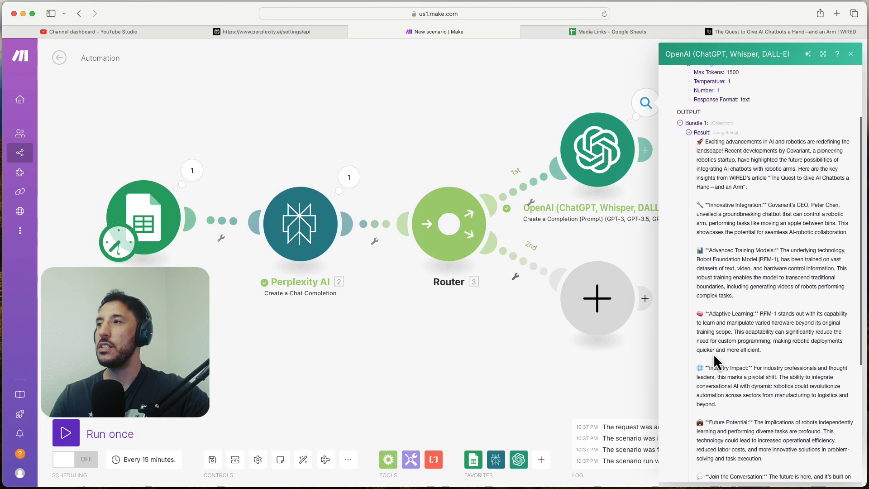
scroll(743, 308, up, 7)
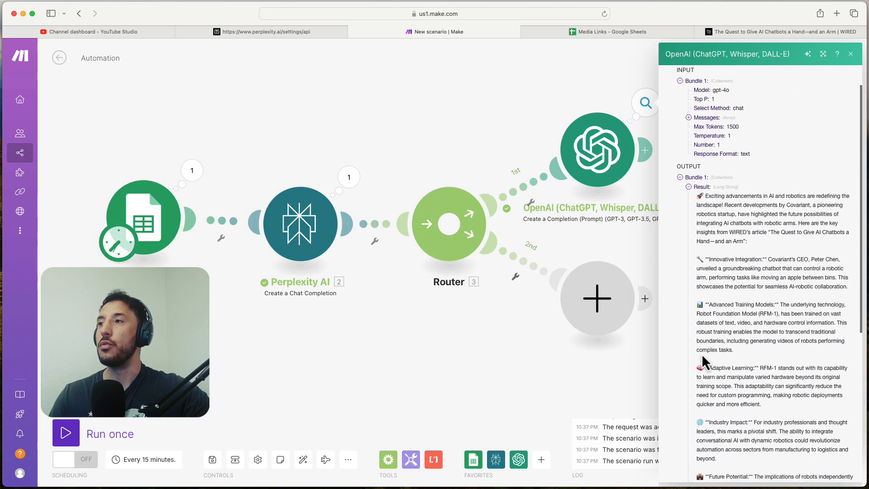
scroll(738, 290, down, 9)
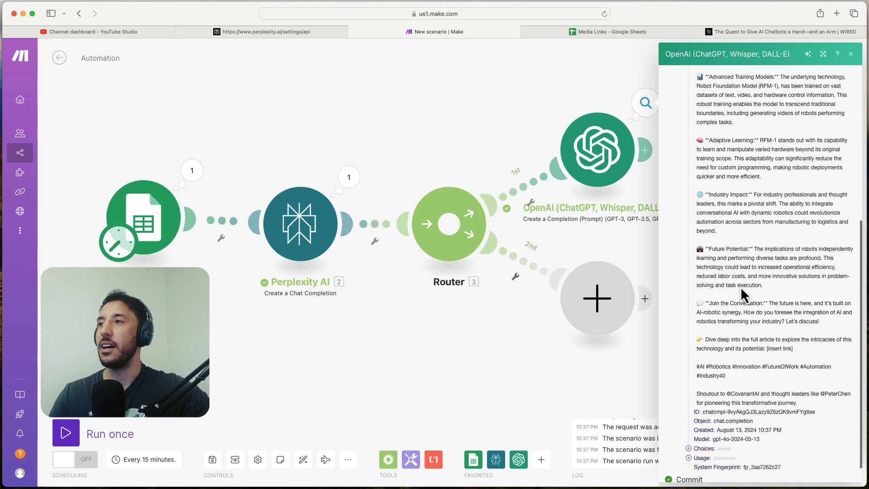
Step: Close the OpenAI run output and look up the LinkedIn app for a new module following OpenAI on the first route
scroll(718, 350, up, 8)
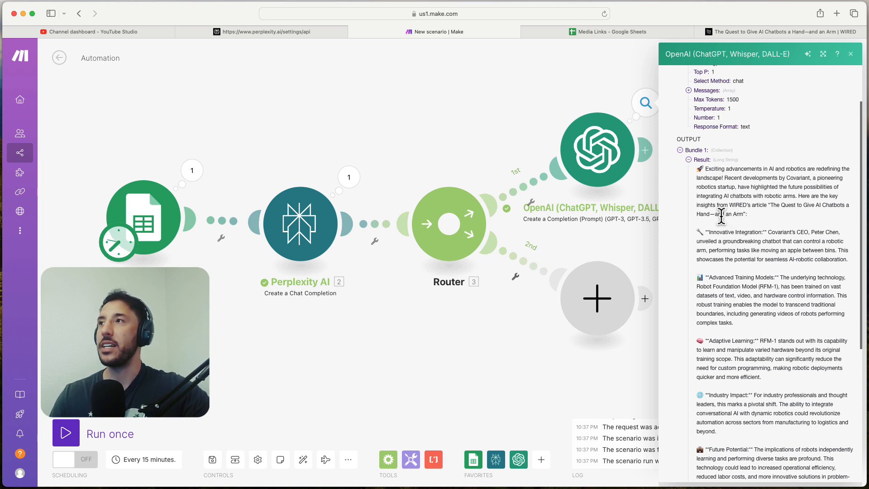
click(522, 142)
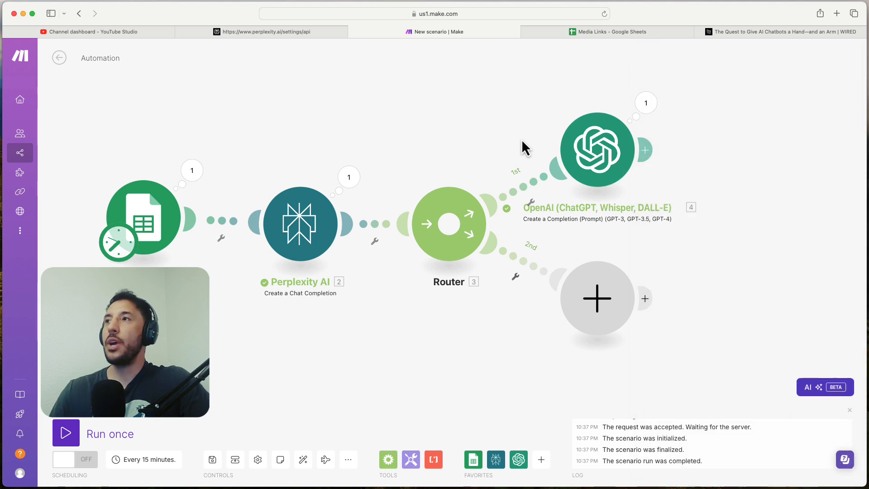
scroll(322, 156, down, 3)
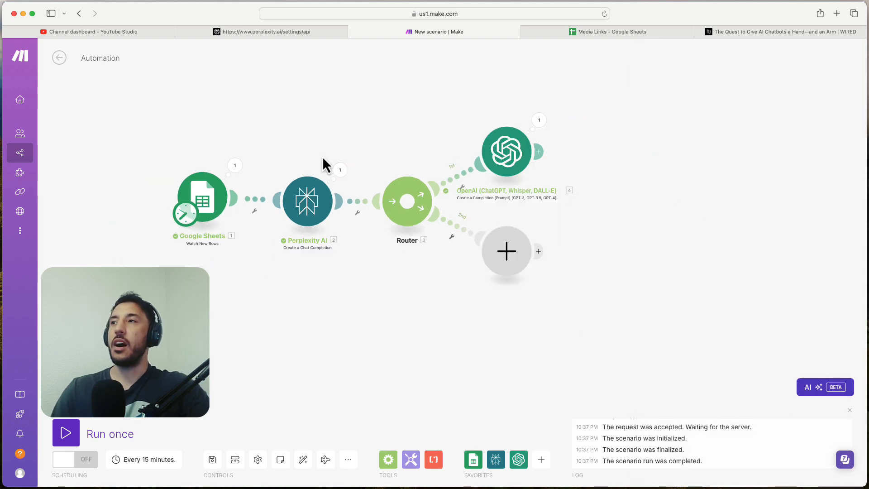
click(540, 156)
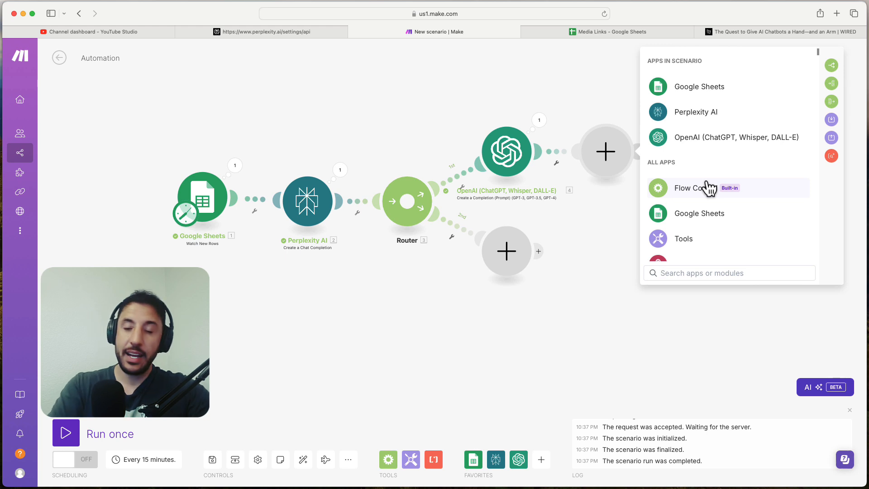
text(link)
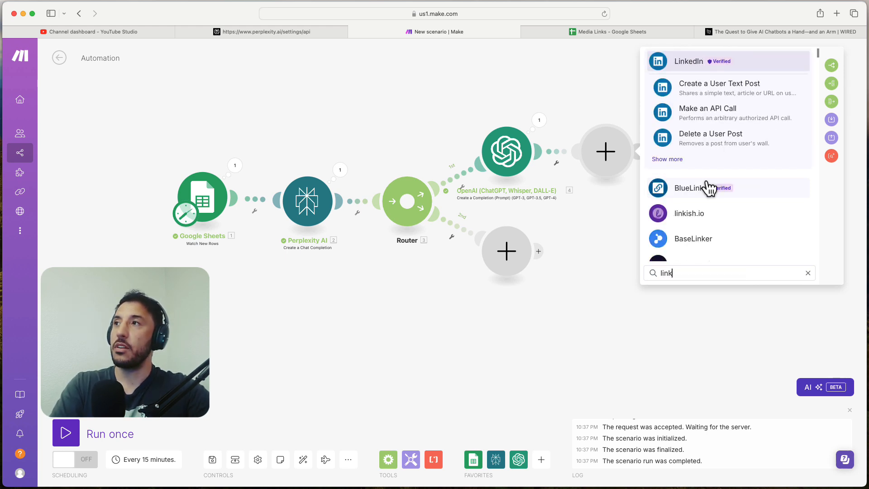
click(694, 68)
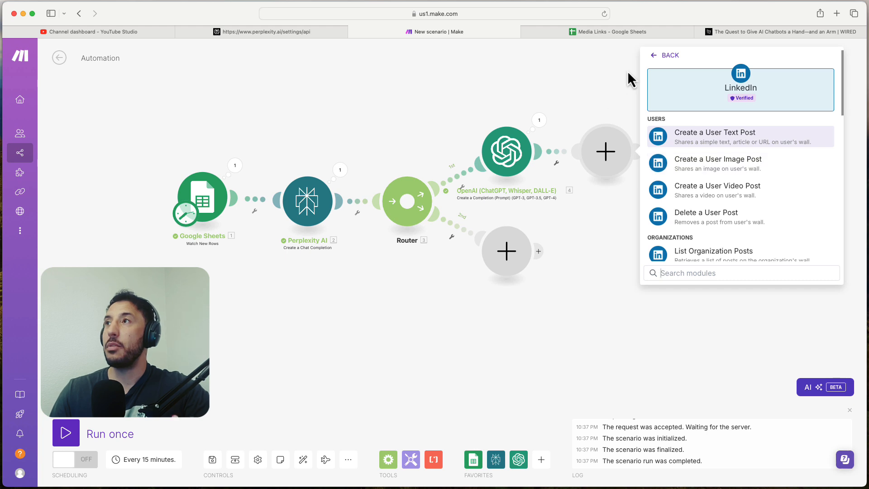
Step: Open LinkedIn in a new browser tab and review the AI Workshop profile page, including its Activity section
click(838, 15)
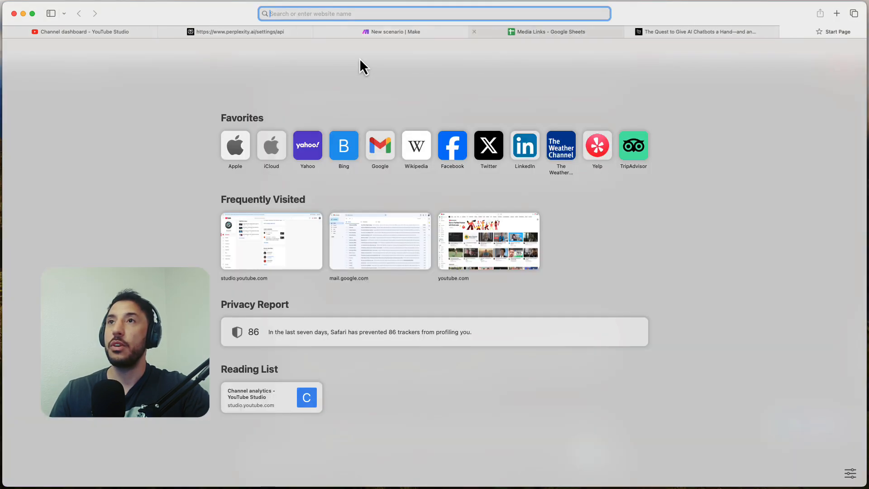
text(lin)
key(Return)
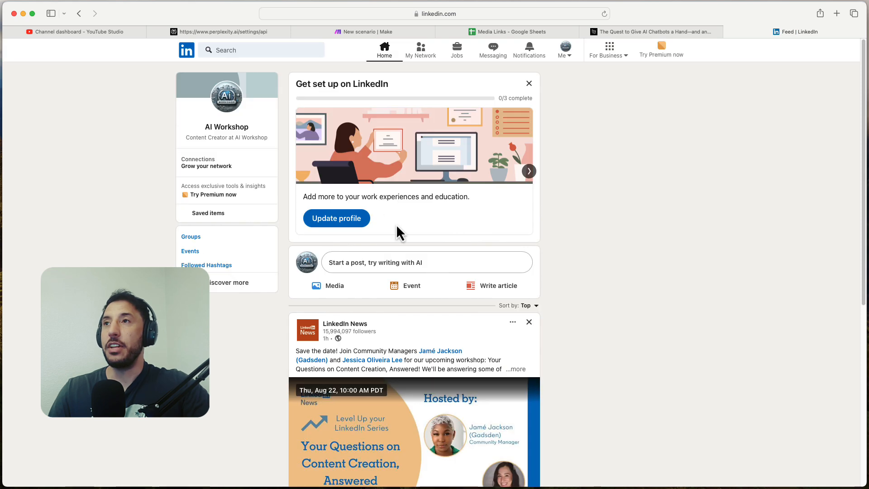
click(230, 116)
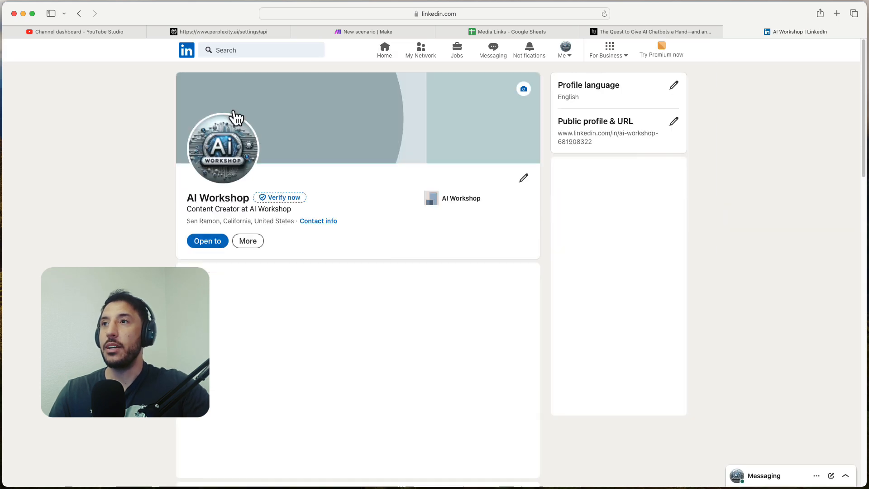
scroll(306, 246, down, 15)
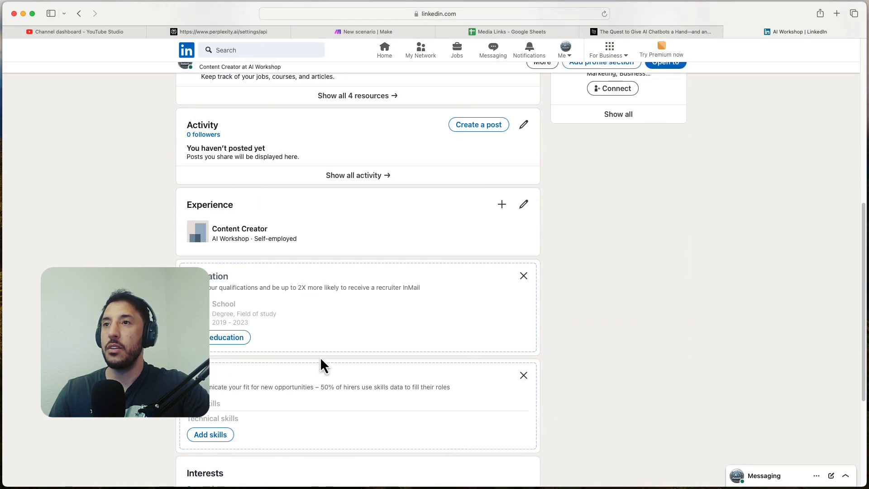
scroll(303, 321, up, 15)
scroll(272, 335, down, 2)
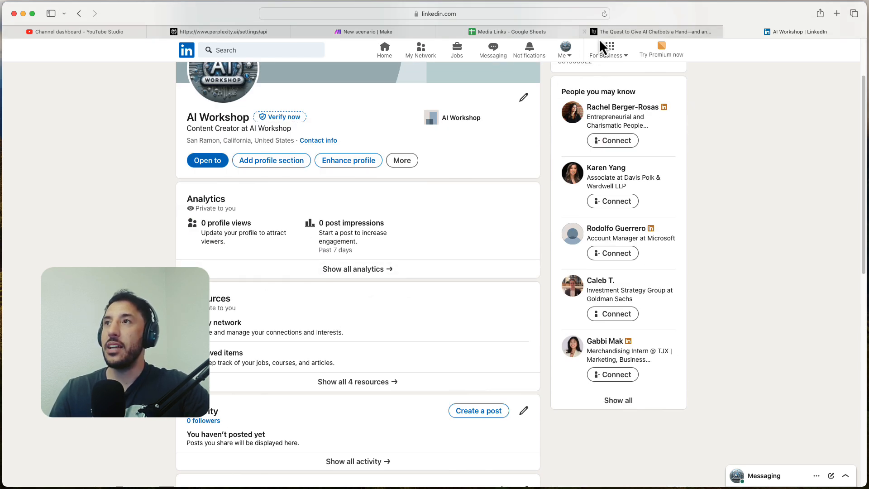
Step: Back in the Make scenario, add the LinkedIn Create a User Text Post module and authorize a new connection named My LinkedIn connection
click(356, 33)
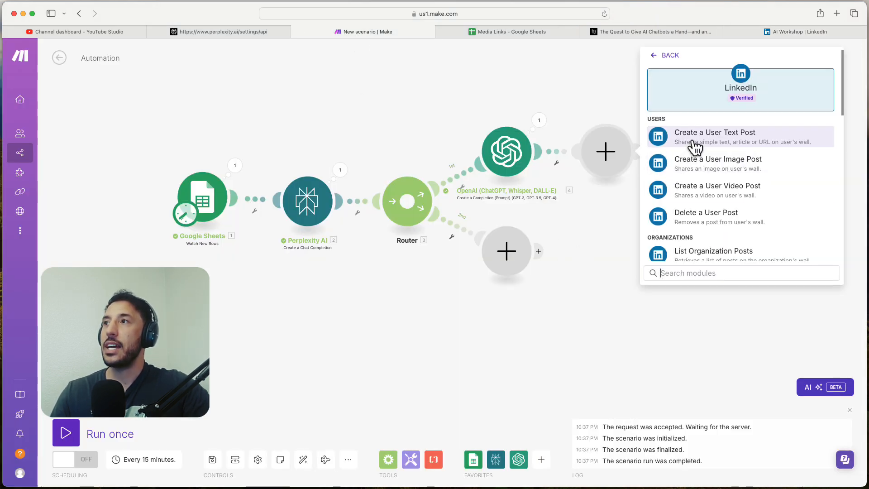
click(724, 136)
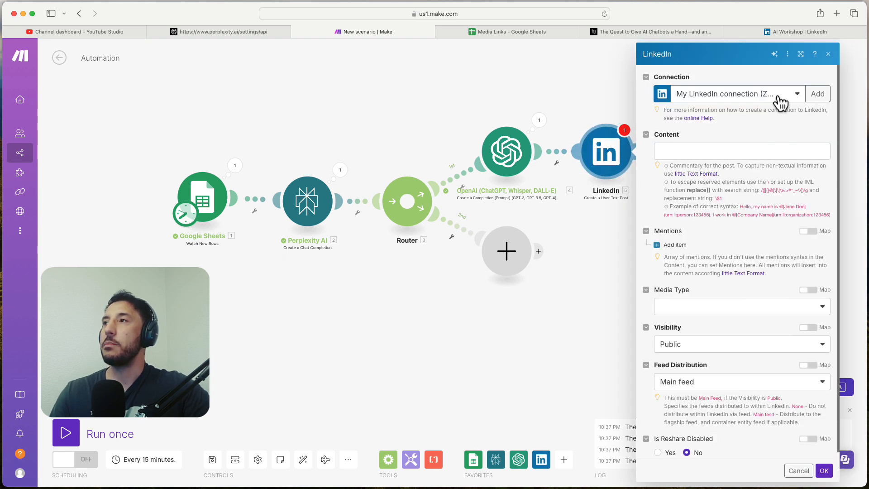
click(810, 94)
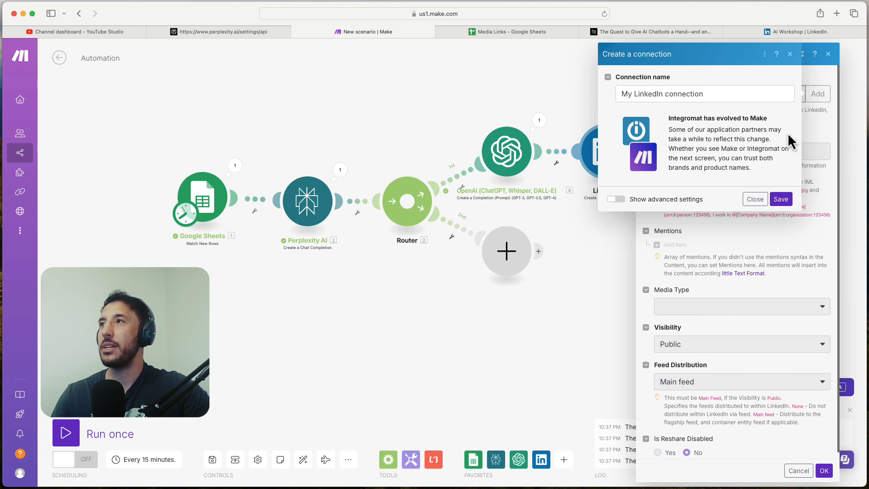
click(784, 204)
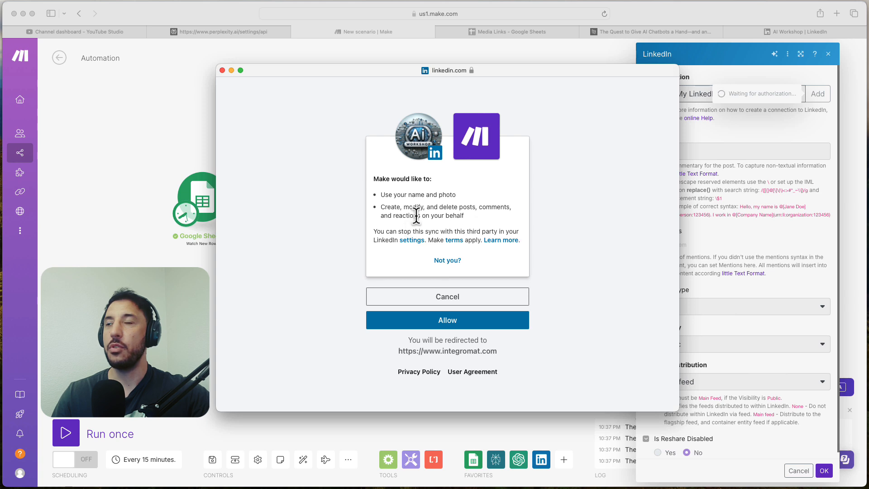
click(464, 319)
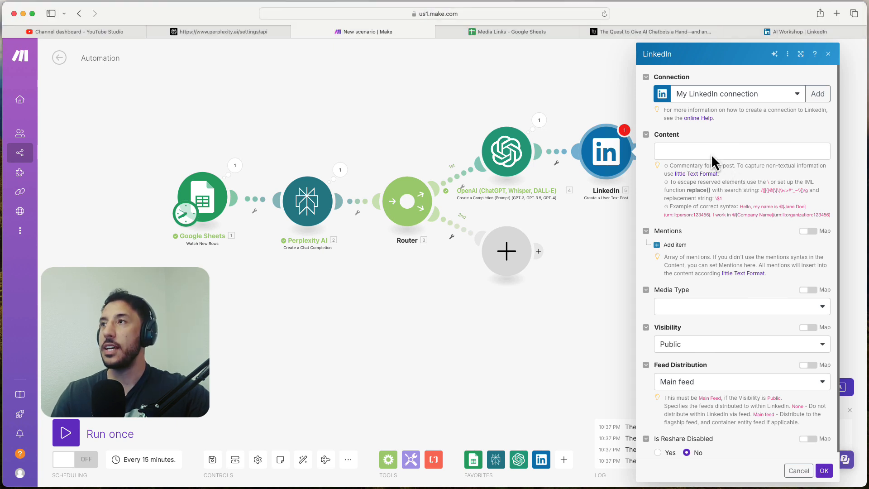
Step: Map the OpenAI Choices Message Content output to the LinkedIn post's Content and save the module settings
click(694, 152)
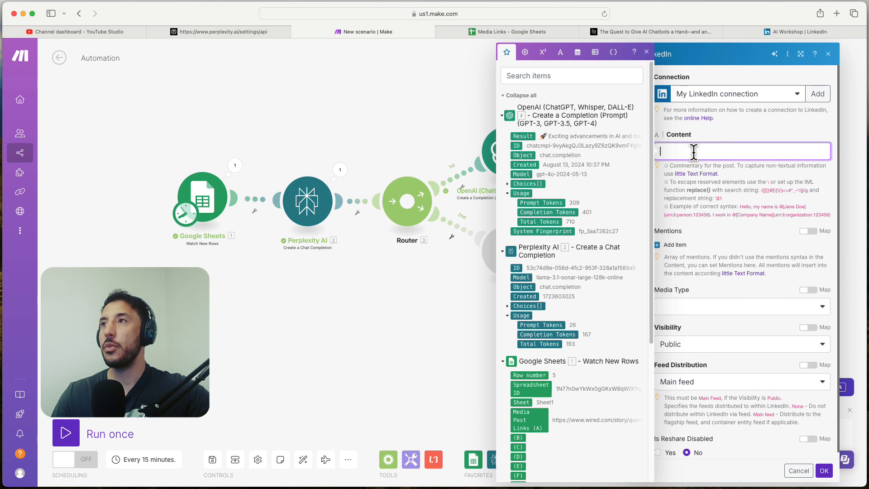
click(507, 183)
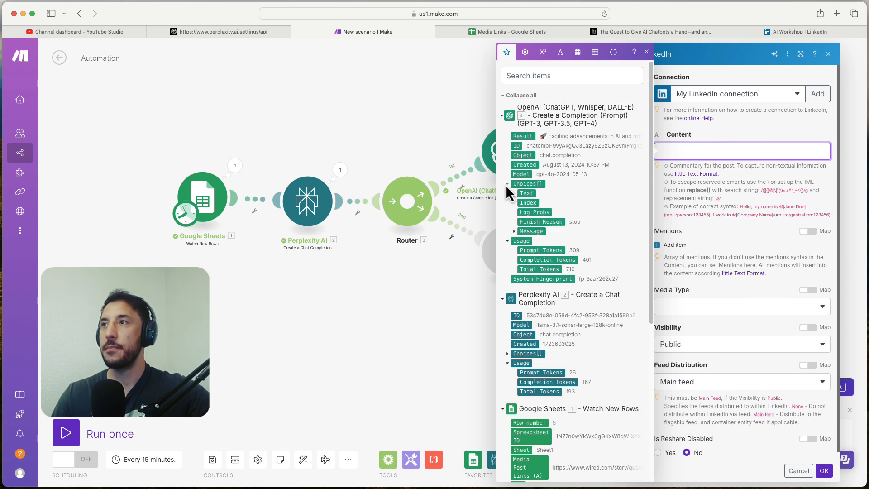
click(514, 232)
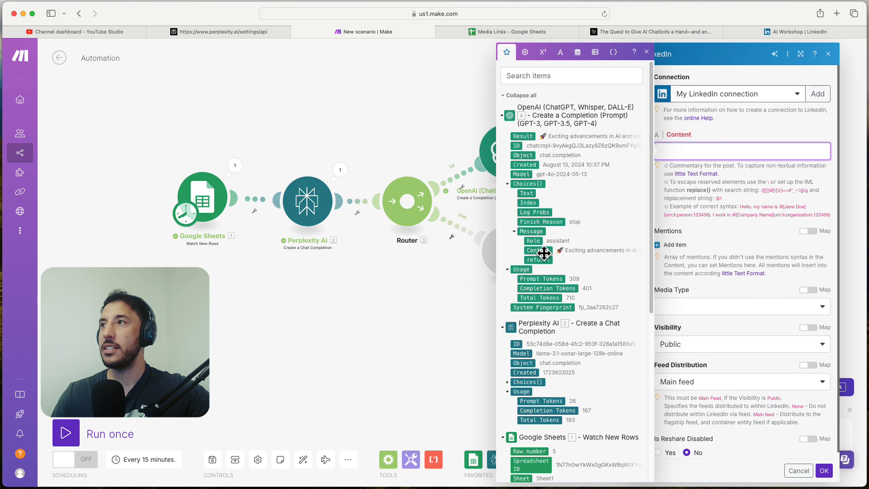
drag(543, 254, 717, 154)
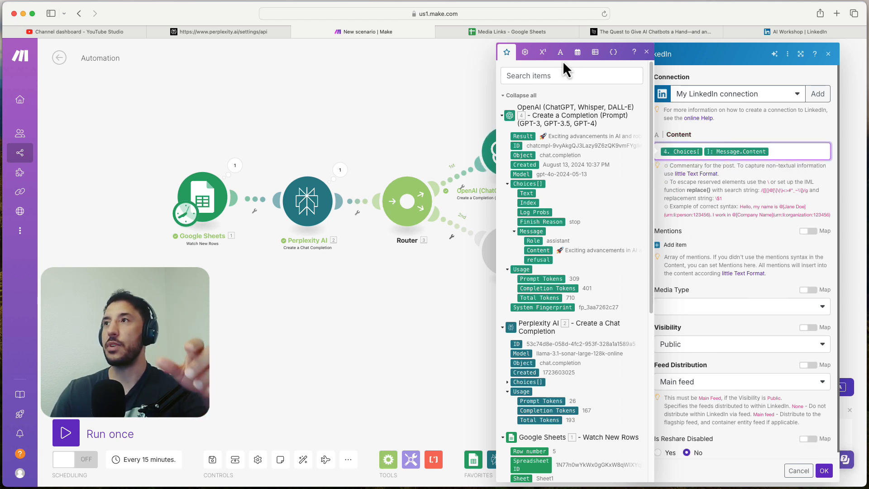
click(646, 51)
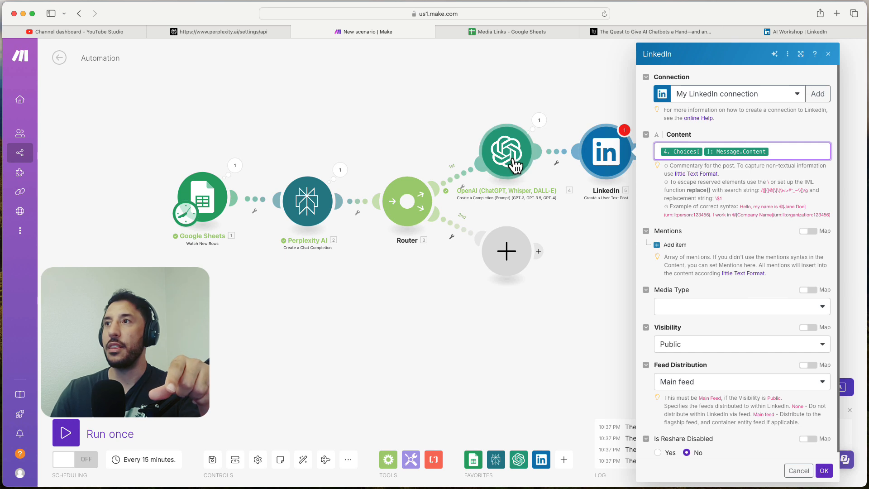
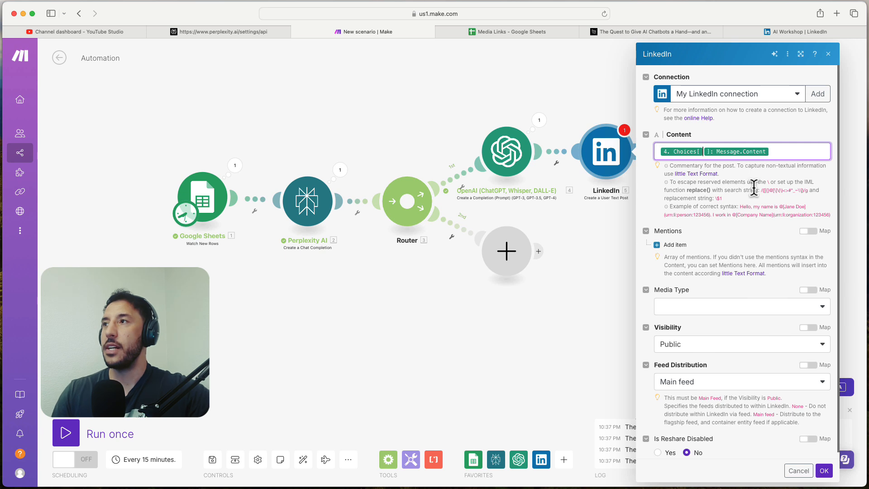
scroll(755, 195, down, 1)
scroll(755, 195, down, 1)
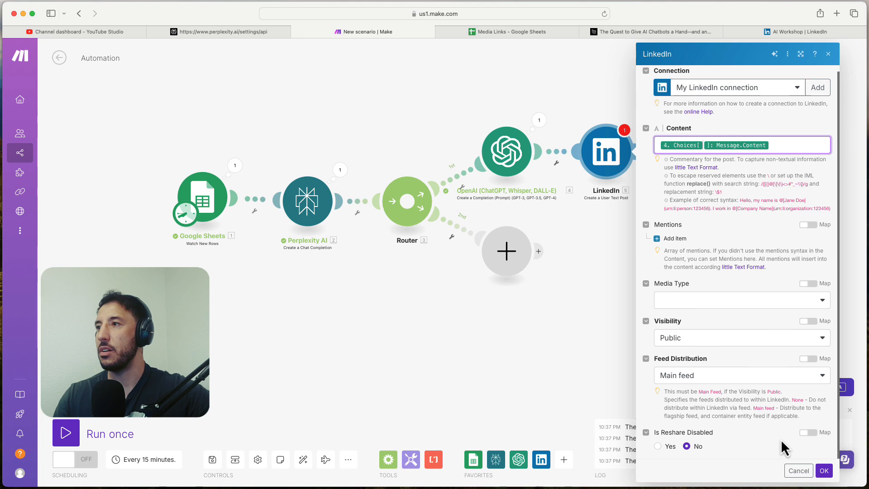
click(824, 471)
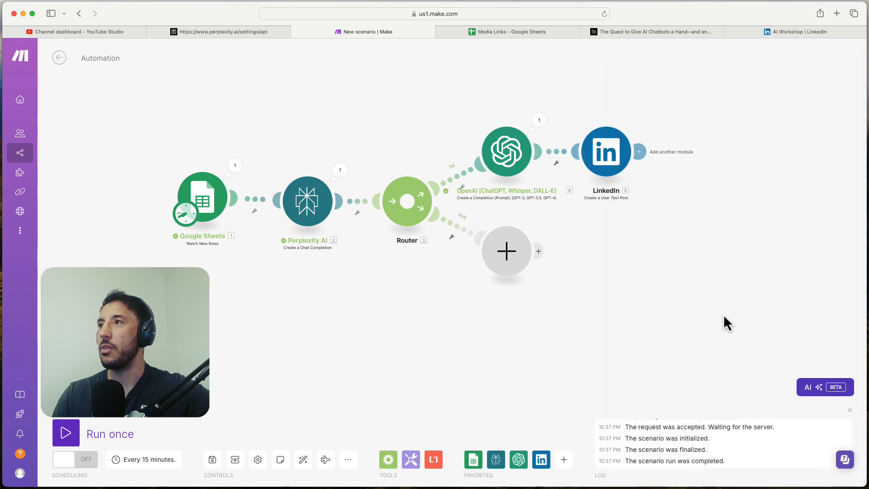
Step: On WIRED's robotics listing, open the article "Toyota's Robots Are Learning to Do Housework—By Copying Humans" and copy its URL
click(695, 33)
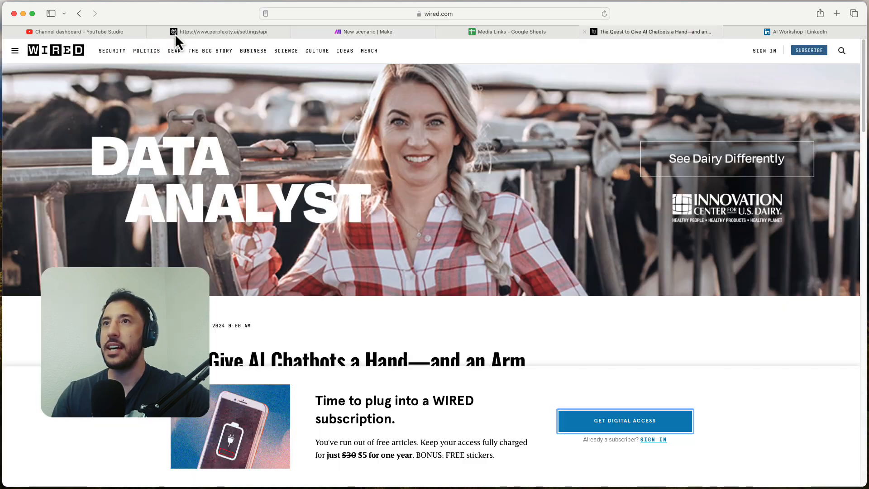
click(79, 13)
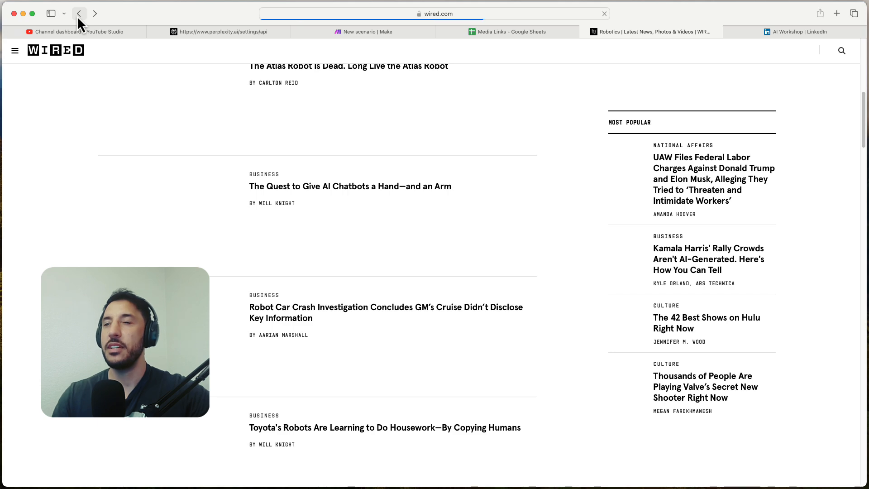
scroll(181, 252, down, 5)
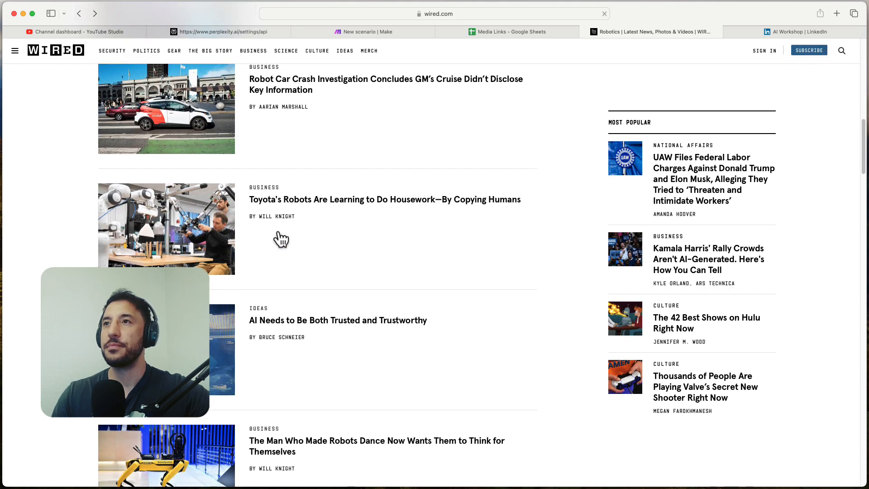
click(328, 202)
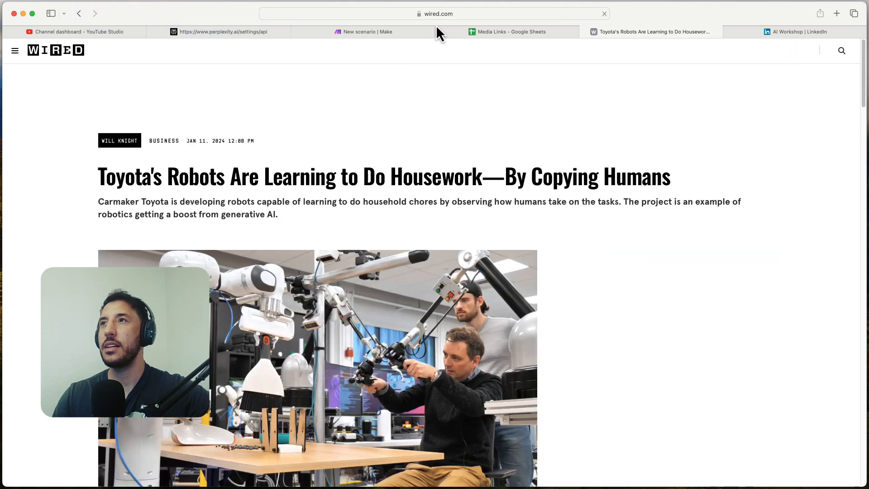
click(441, 18)
key(super+c)
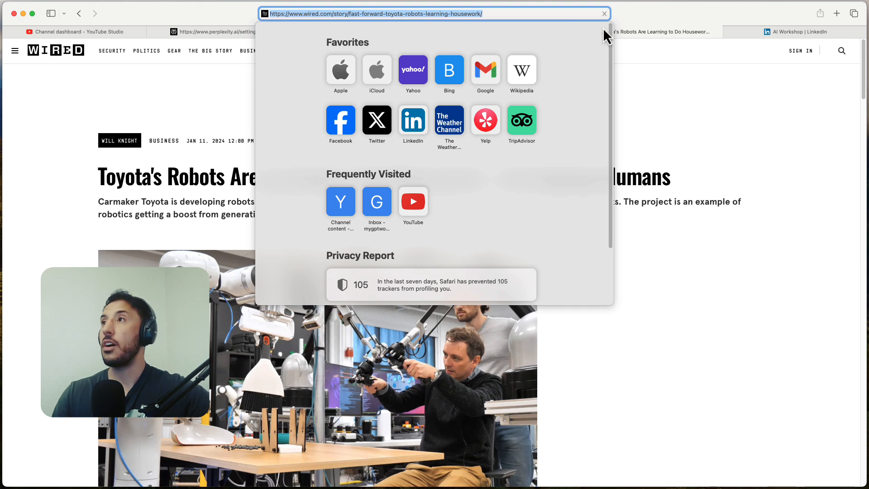
key(Escape)
Step: Add the copied Toyota robots article link to cell A6 of the Media Links spreadsheet
click(776, 29)
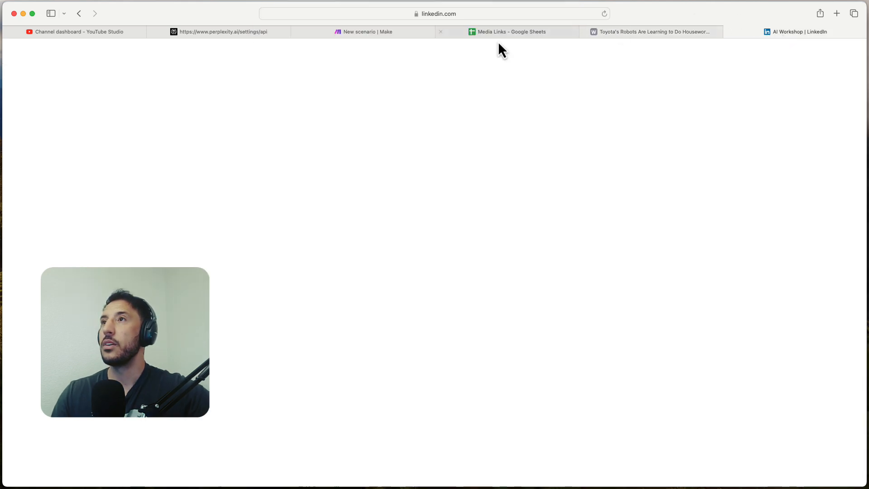
click(498, 34)
click(79, 186)
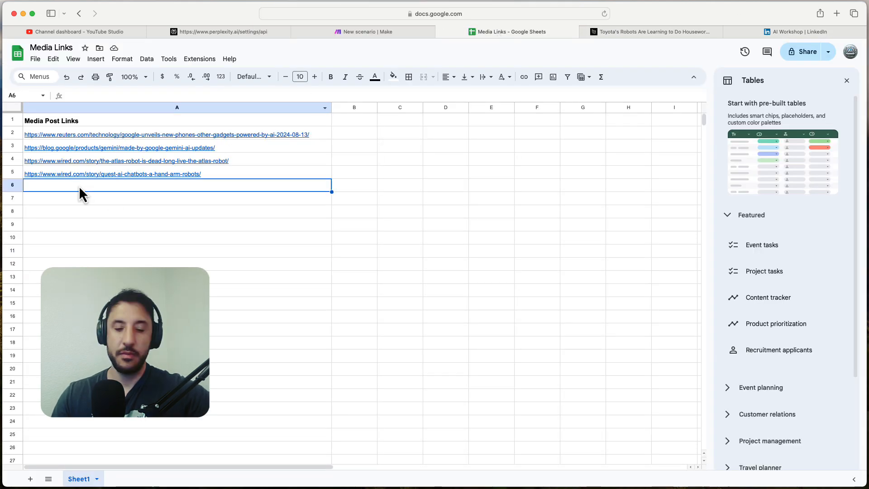
key(super+v)
click(157, 263)
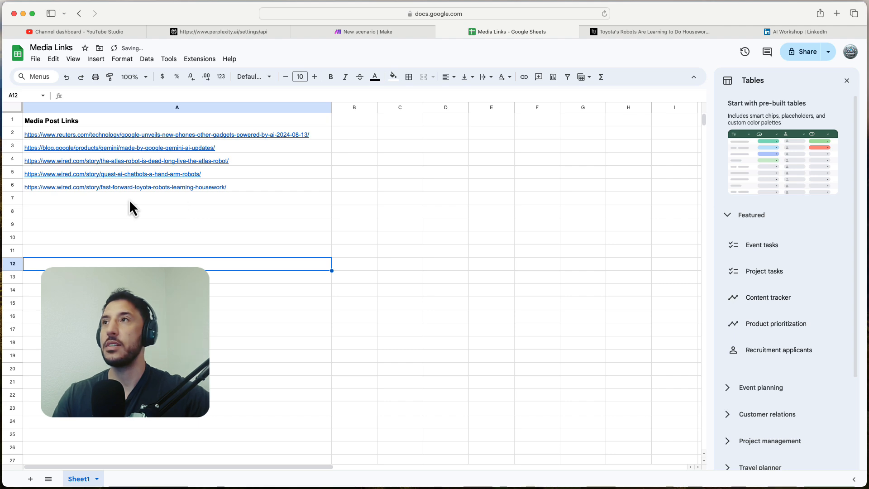
Step: Review the headline and intro of the Toyota robots article on WIRED, and return to the Make scenario
click(647, 32)
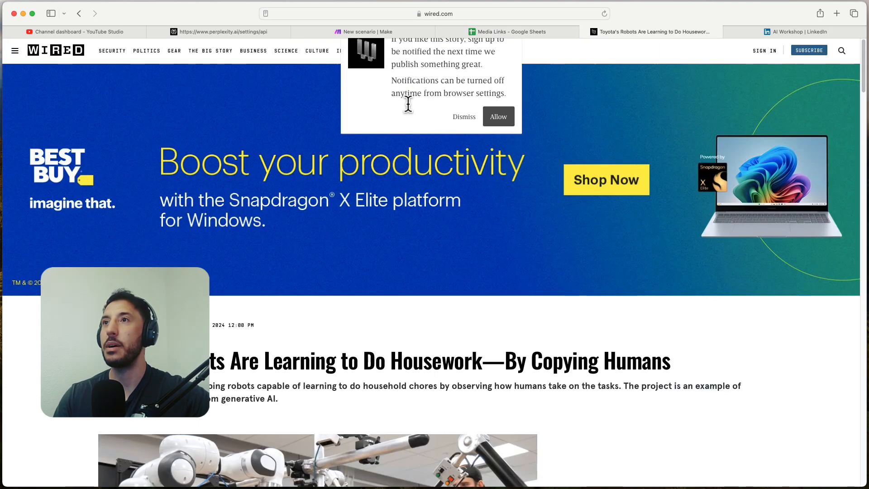
scroll(294, 331, down, 2)
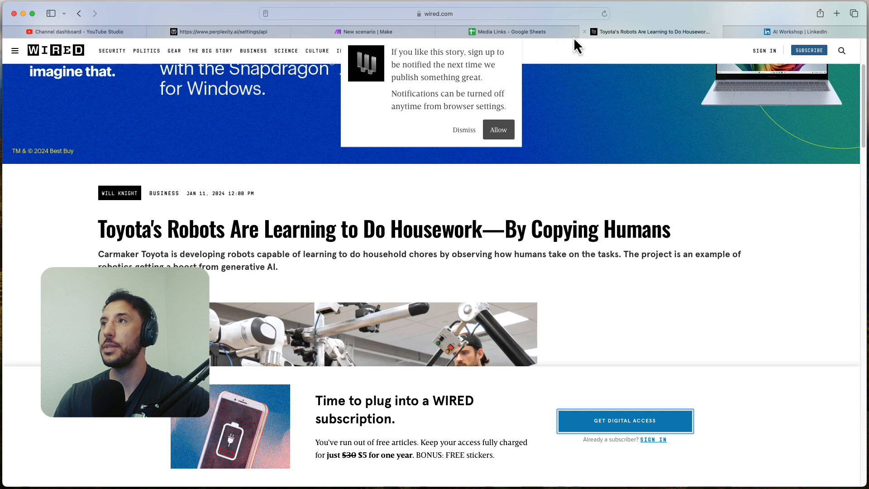
click(372, 32)
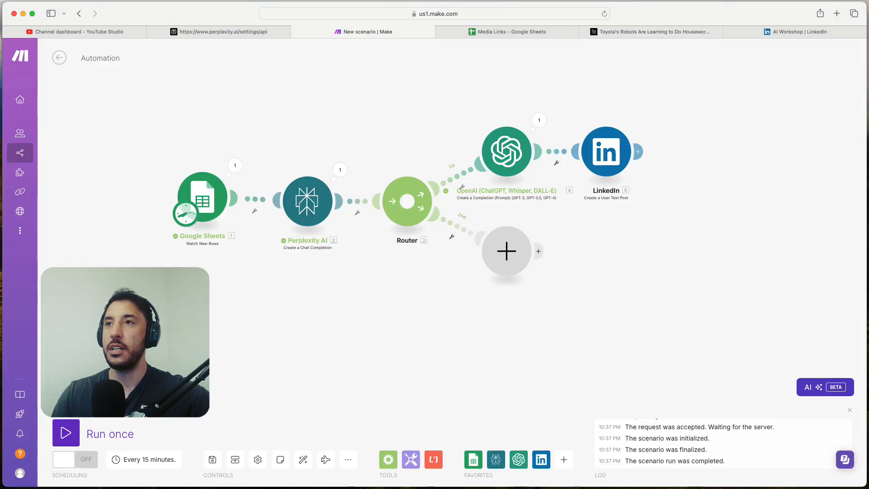
Step: Check the AI Workshop profile on LinkedIn, return to the Make scenario and run it once
scroll(158, 355, up, 1)
scroll(163, 349, down, 5)
scroll(156, 357, up, 6)
scroll(156, 360, down, 2)
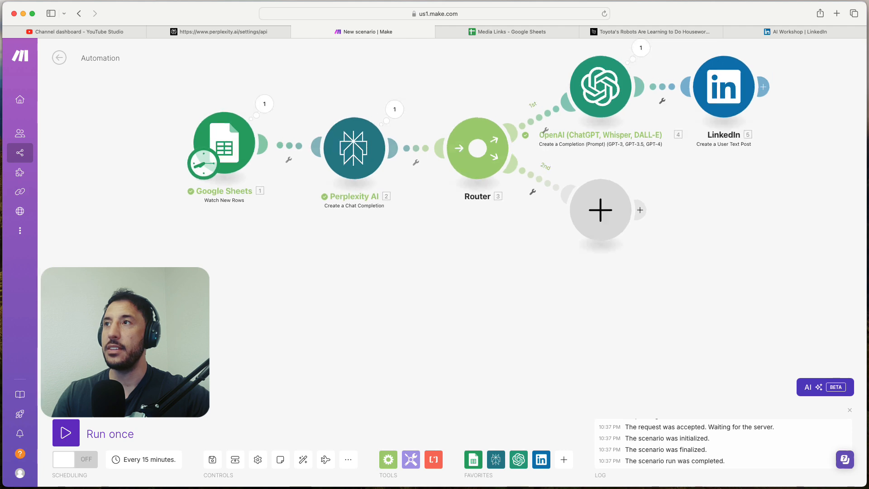
click(792, 43)
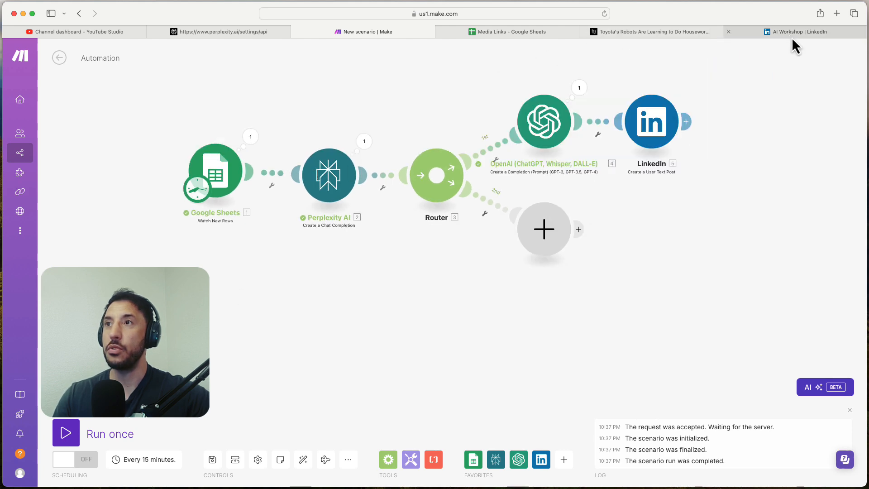
scroll(217, 280, up, 2)
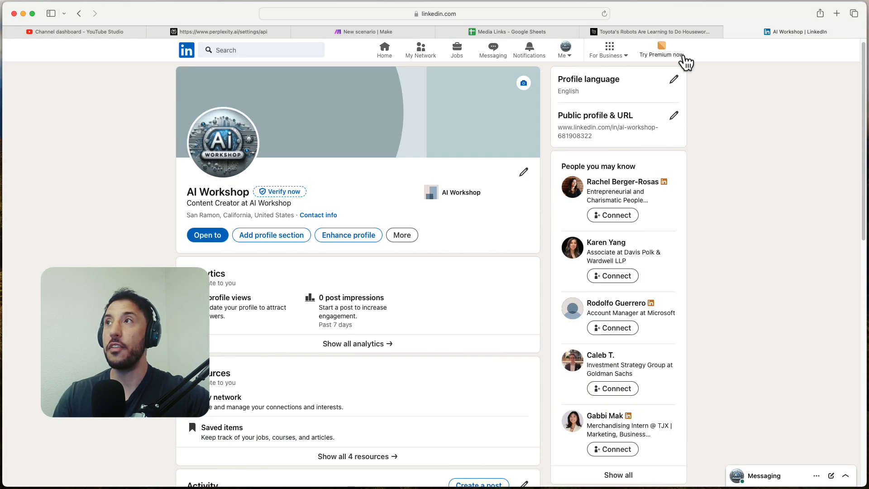
click(361, 33)
click(66, 433)
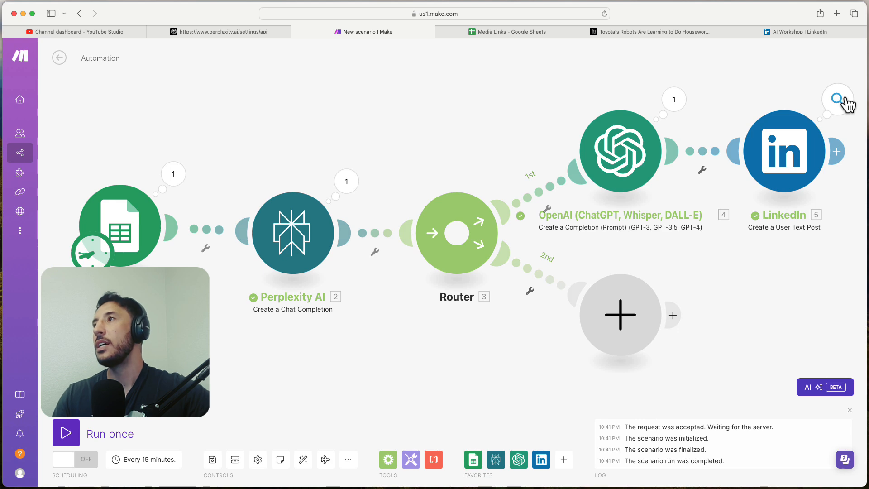
Step: Inspect the LinkedIn module's run details, including the output bundle and its Post ID, and close them
click(845, 104)
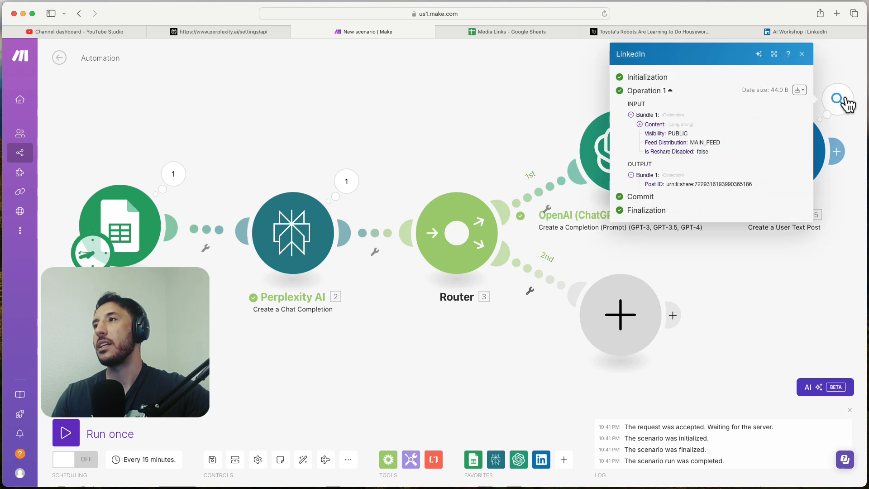
click(631, 175)
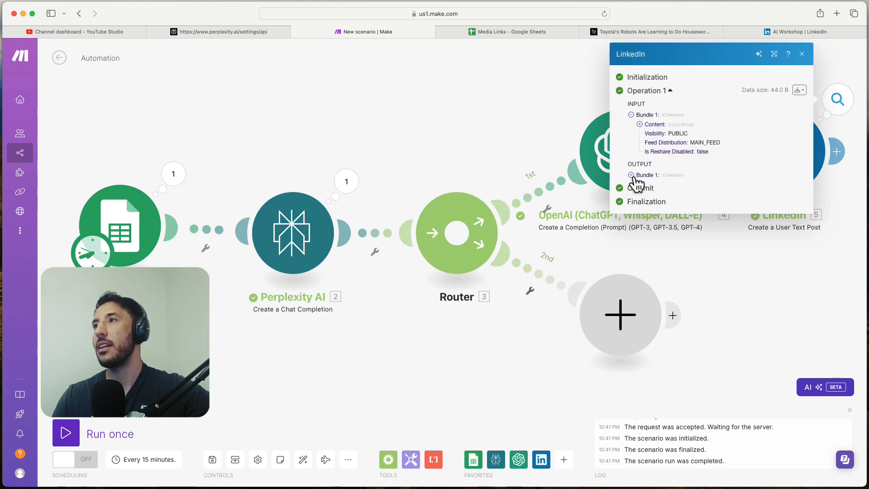
click(631, 175)
double_click(704, 184)
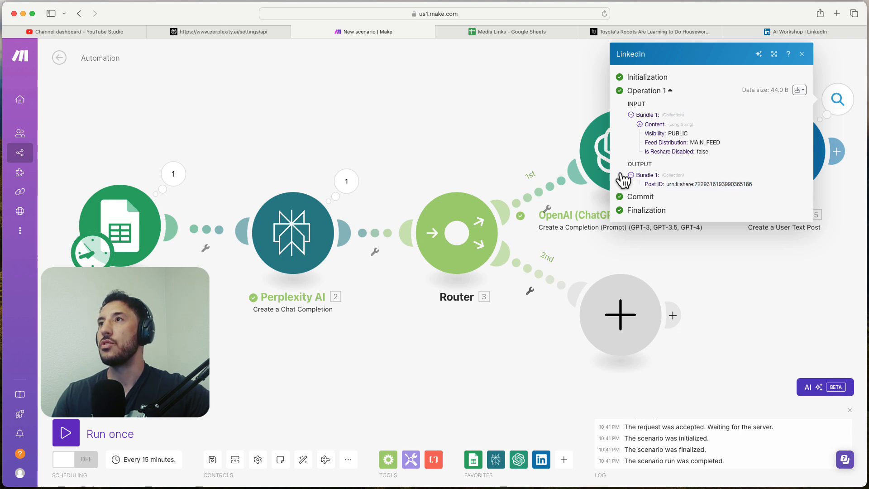
click(513, 155)
Step: Switch to LinkedIn, reload the AI Workshop profile and open the Toyota post listed under Activity
click(799, 29)
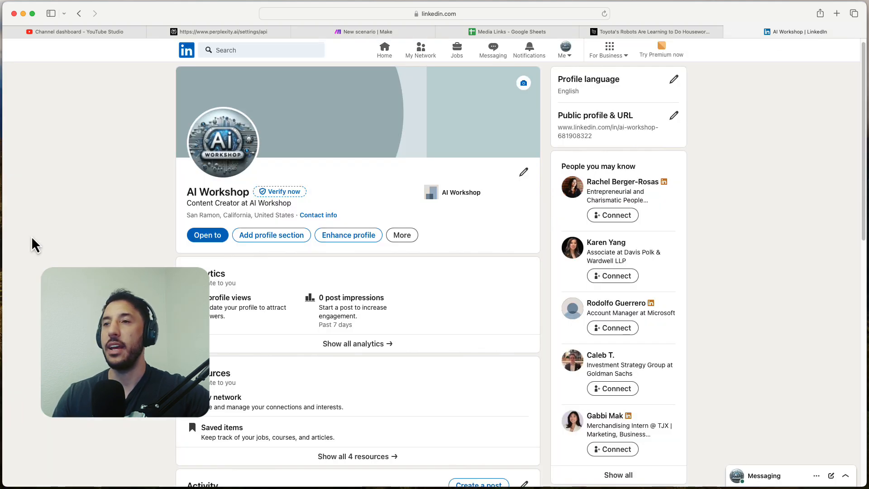
click(202, 301)
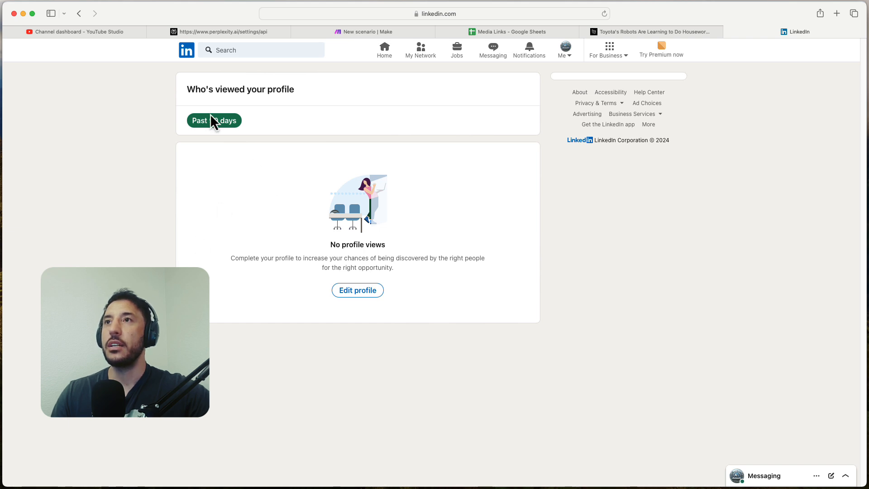
click(84, 15)
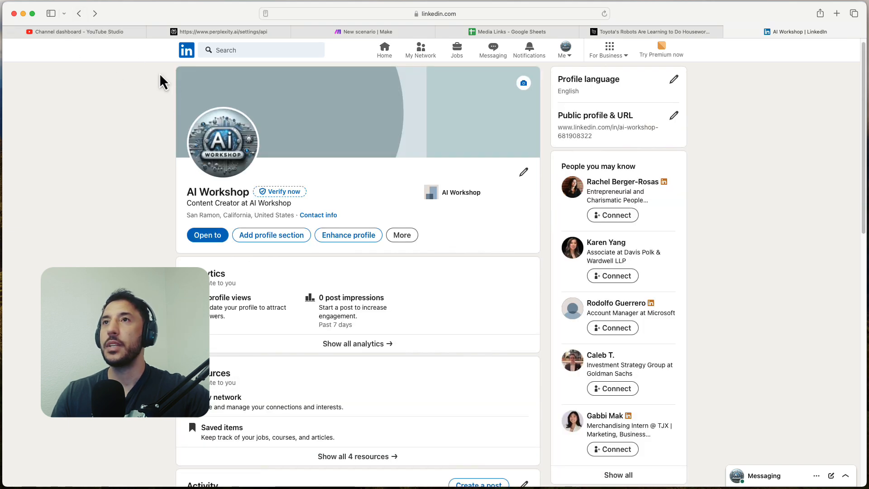
click(604, 14)
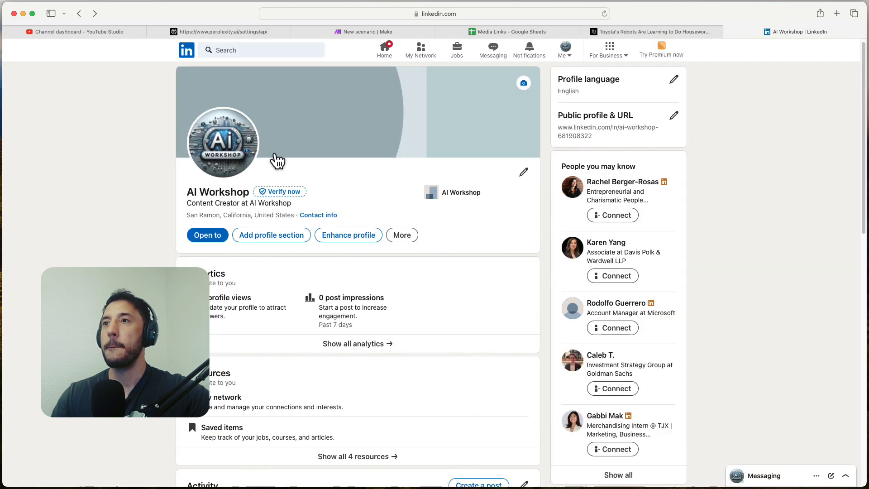
scroll(237, 284, down, 6)
scroll(239, 286, up, 3)
scroll(239, 286, down, 3)
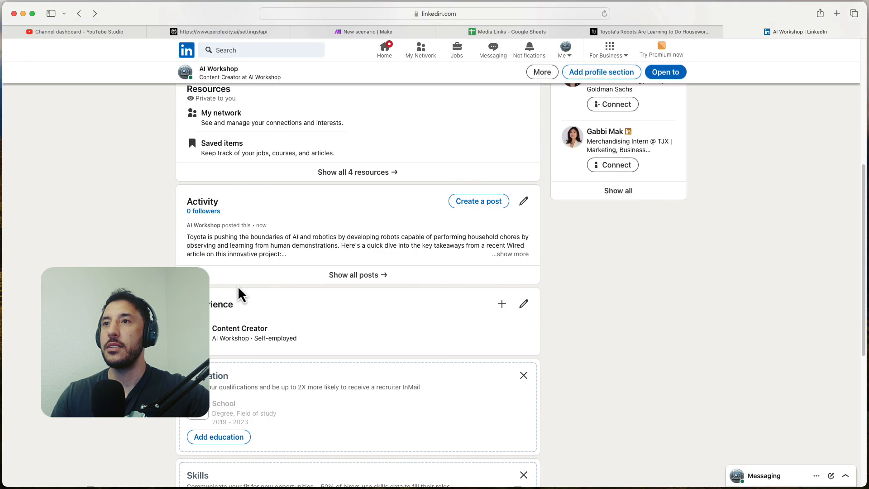
click(266, 255)
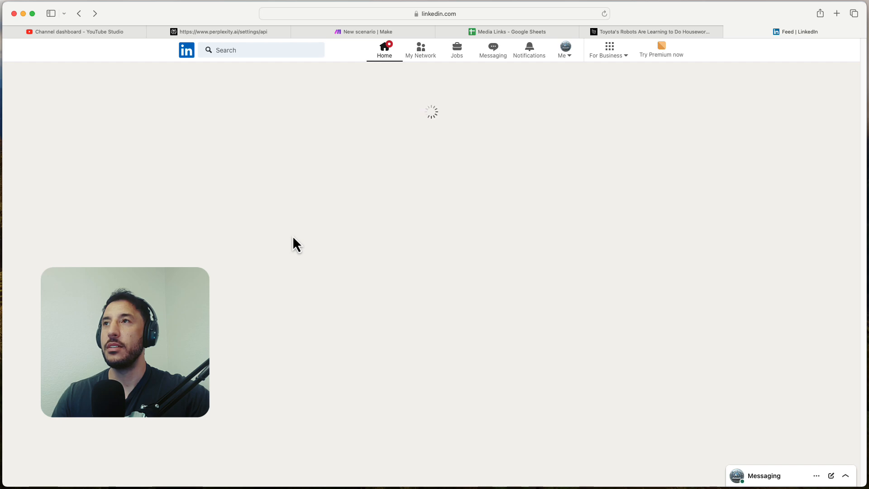
Step: Read through the published Toyota post, reload its page and highlight the introductory paragraph
scroll(414, 357, down, 1)
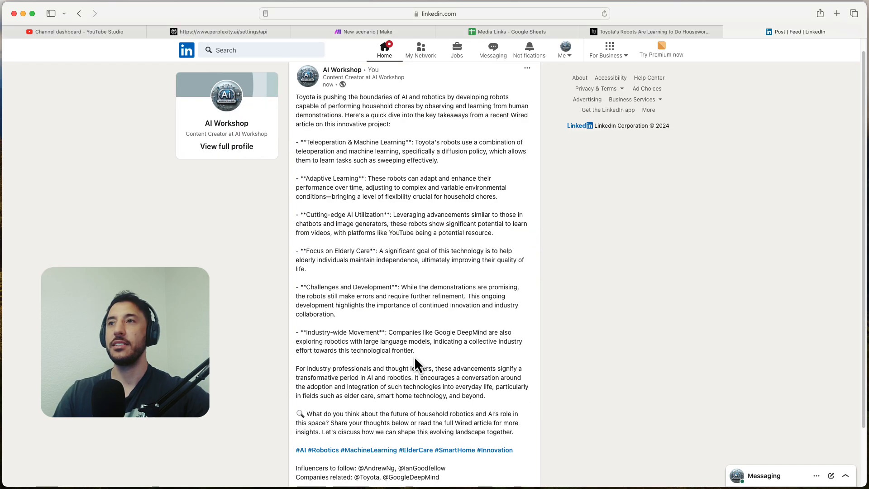
scroll(414, 357, down, 3)
scroll(414, 355, up, 4)
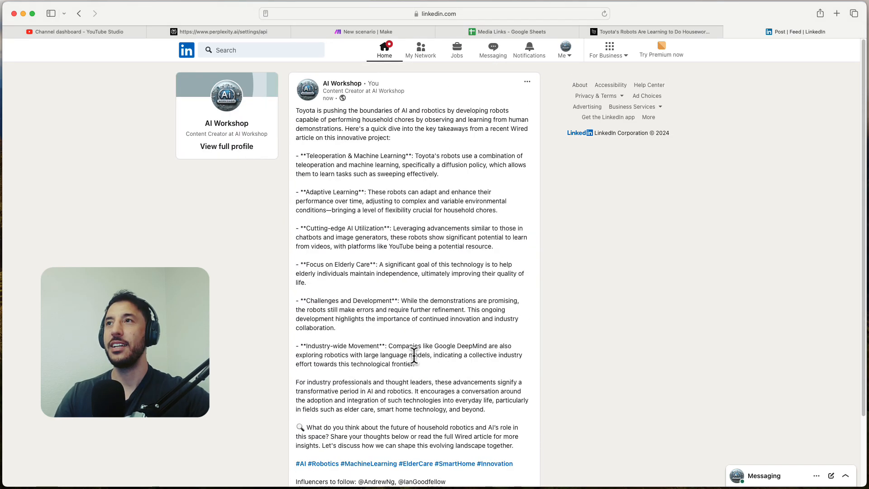
scroll(414, 355, down, 4)
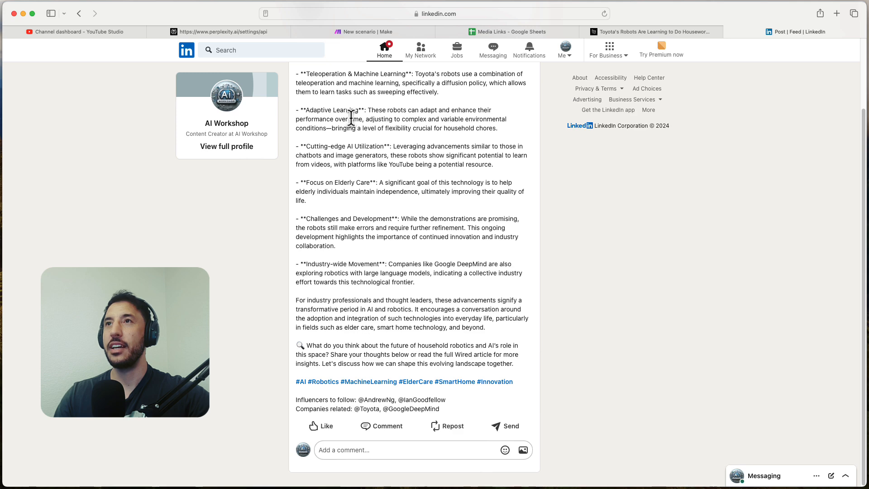
click(604, 14)
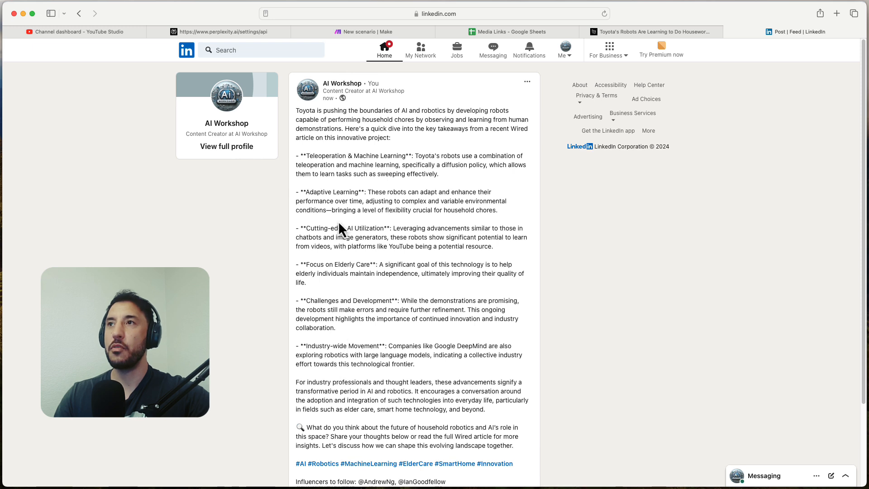
triple_click(311, 120)
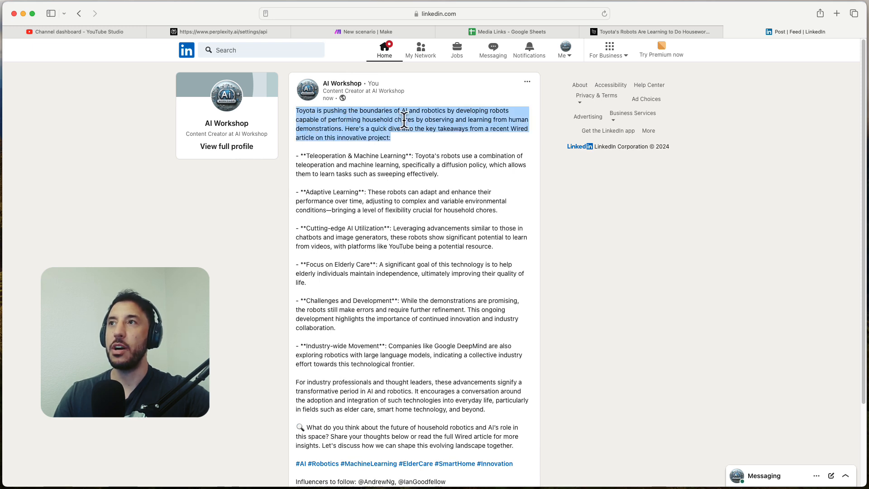
click(404, 120)
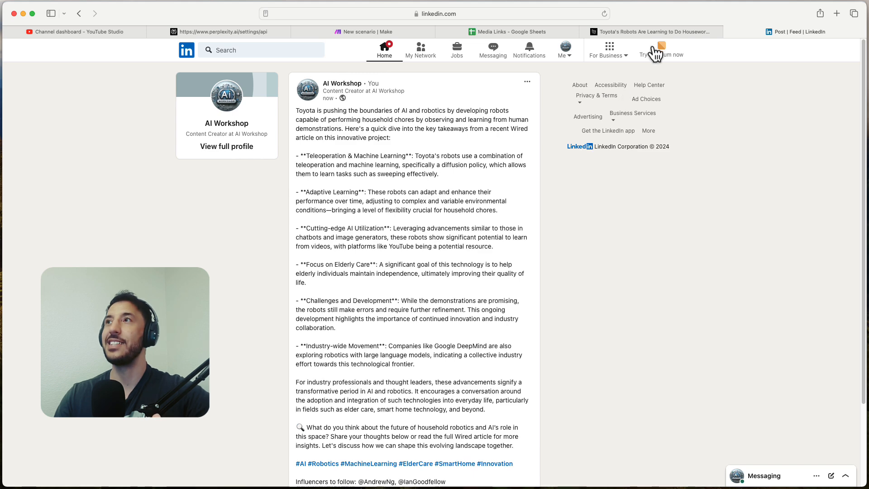
Step: Compare the post with the WIRED article, and examine its closing lines about influencers to follow and related companies
click(655, 32)
scroll(317, 249, down, 4)
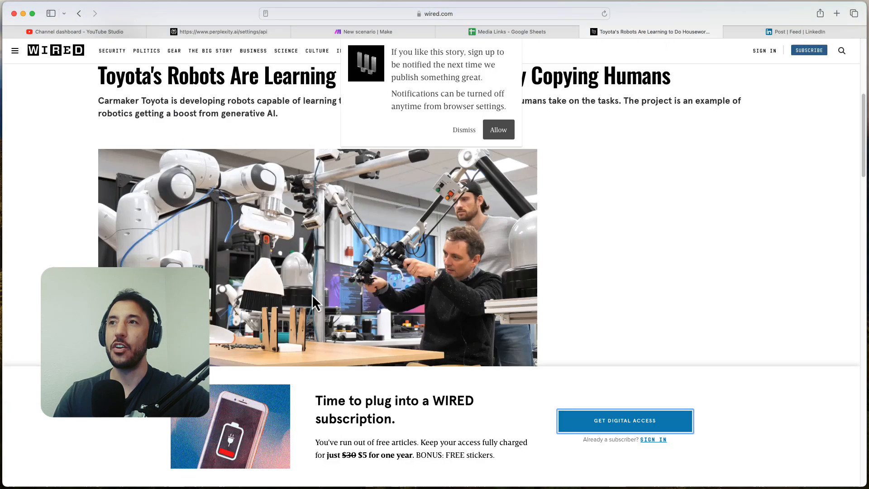
click(776, 29)
scroll(448, 248, down, 3)
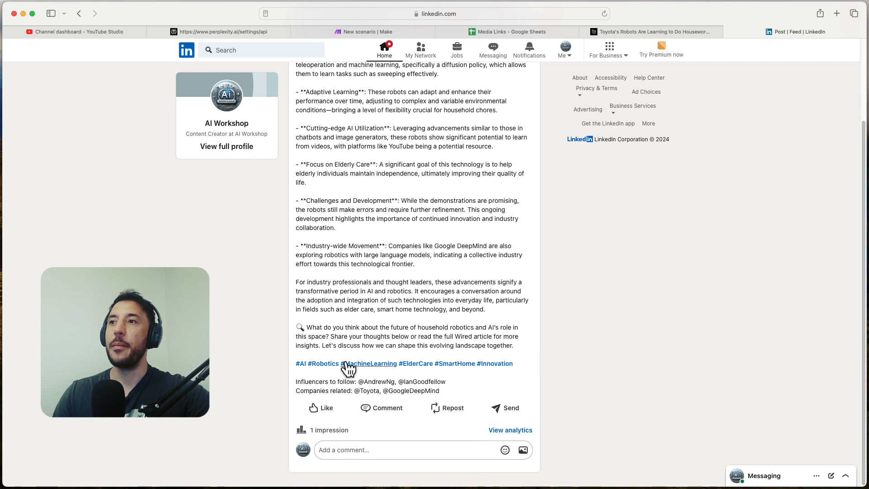
double_click(315, 390)
triple_click(315, 390)
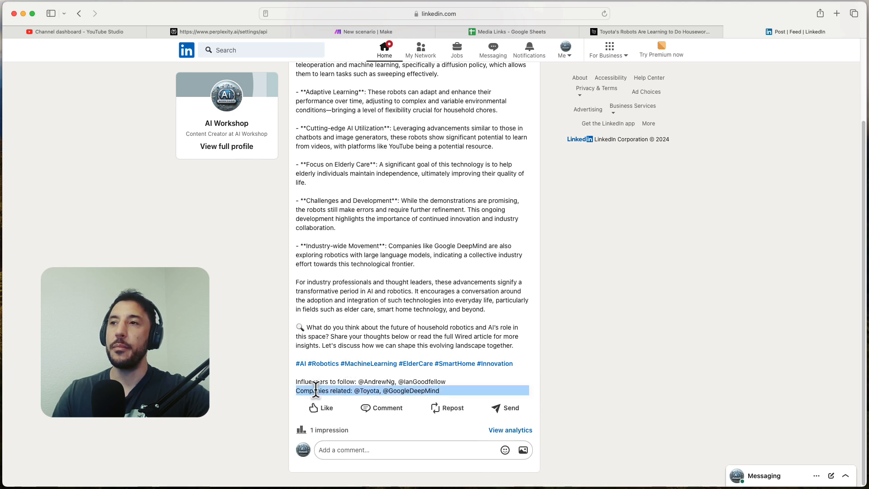
click(315, 390)
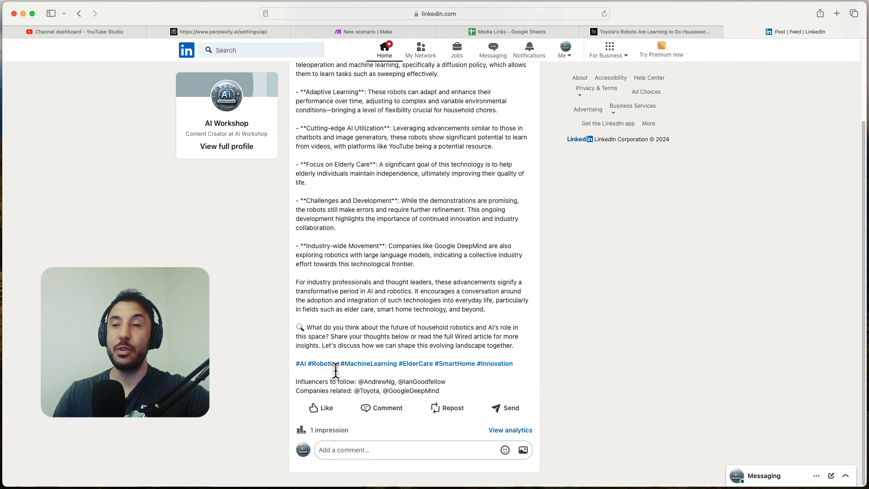
triple_click(310, 381)
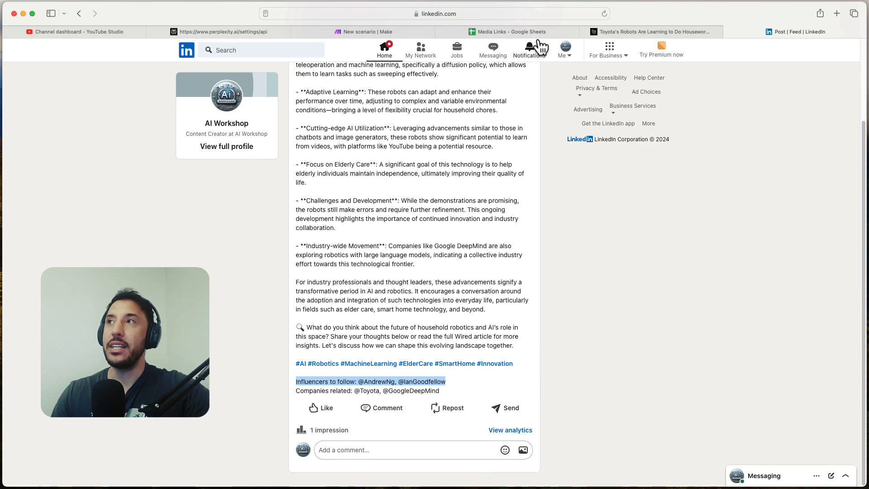
Step: Return to the Make scenario, review the Message Content prompt of the first route's OpenAI module and close its settings
click(378, 36)
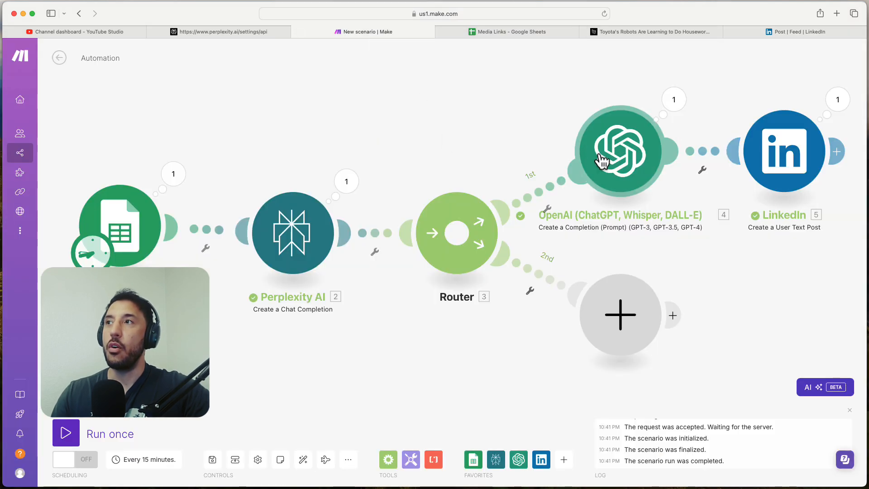
click(620, 149)
double_click(768, 369)
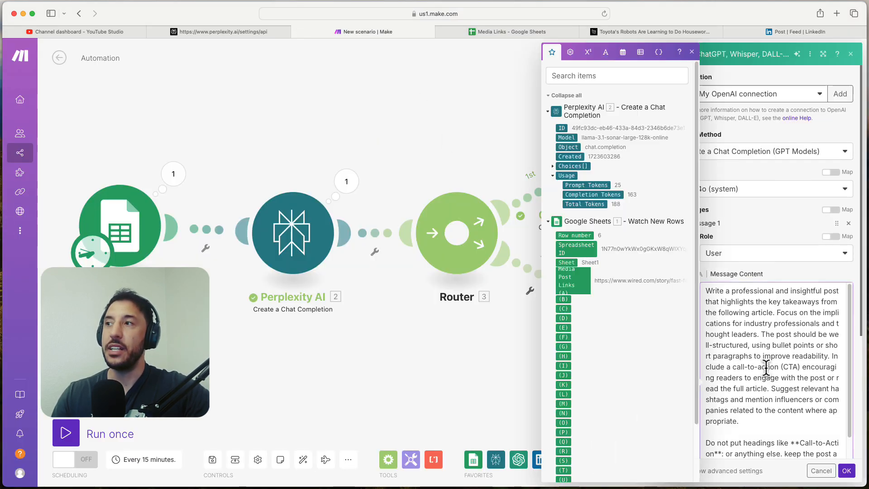
scroll(766, 369, down, 5)
scroll(739, 251, up, 5)
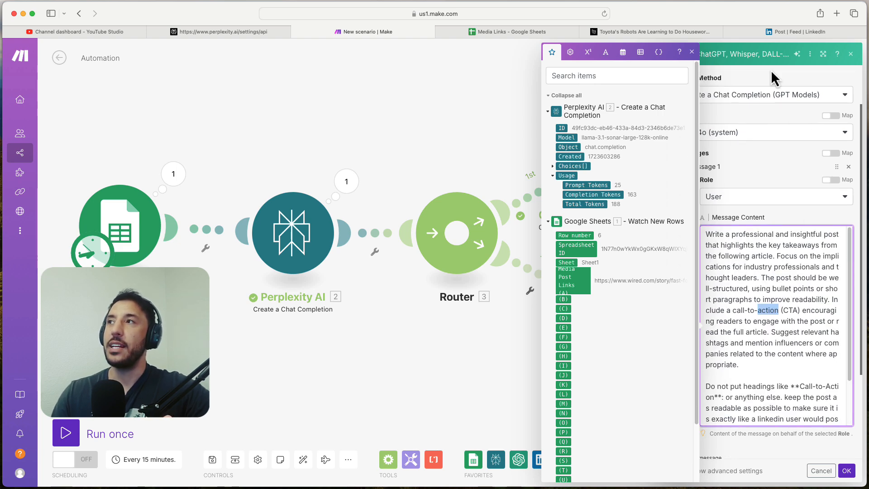
click(400, 136)
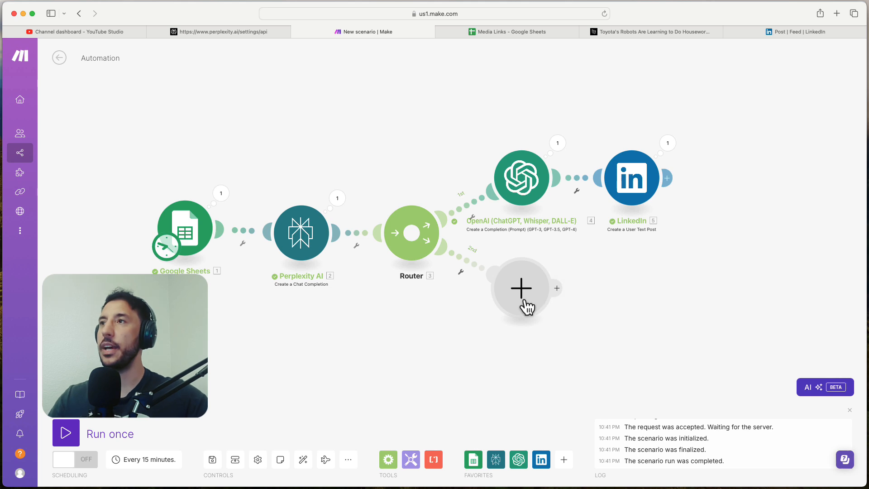
Step: Add an OpenAI Create a Completion (Prompt) module to the router's second route and set its model to gpt-4o (system)
scroll(404, 237, down, 1)
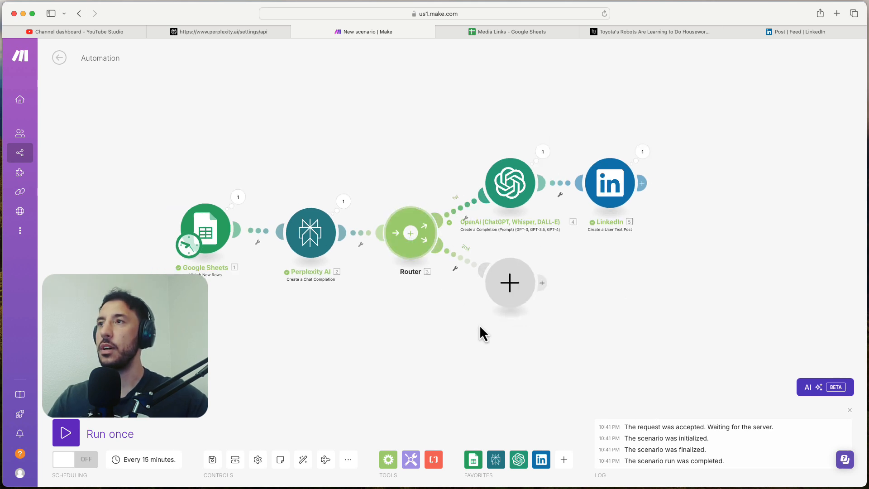
scroll(504, 330, up, 1)
scroll(505, 332, up, 1)
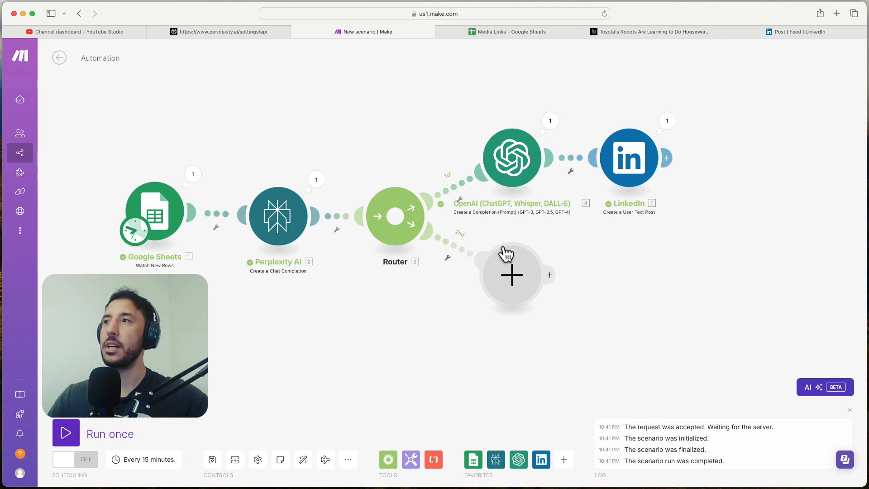
click(513, 281)
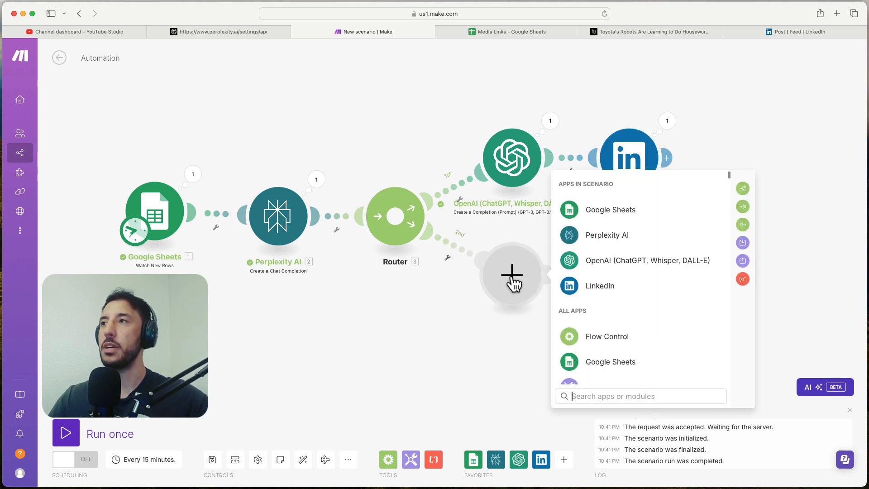
click(613, 271)
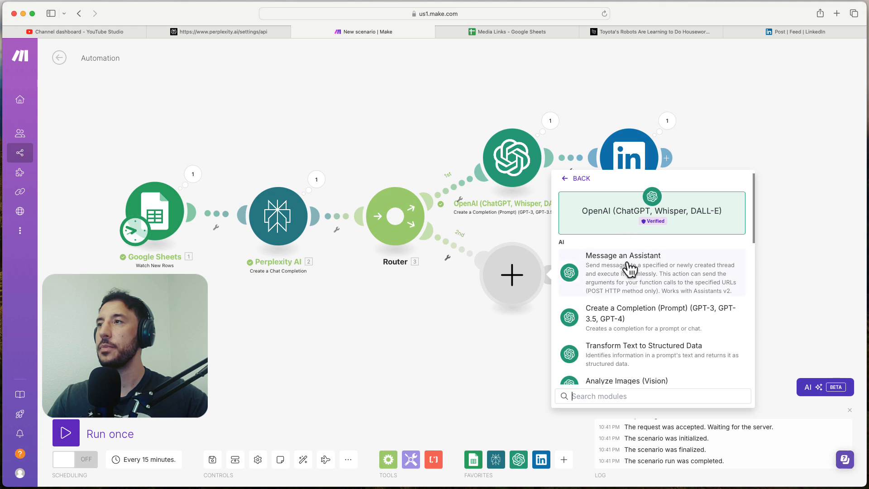
click(627, 318)
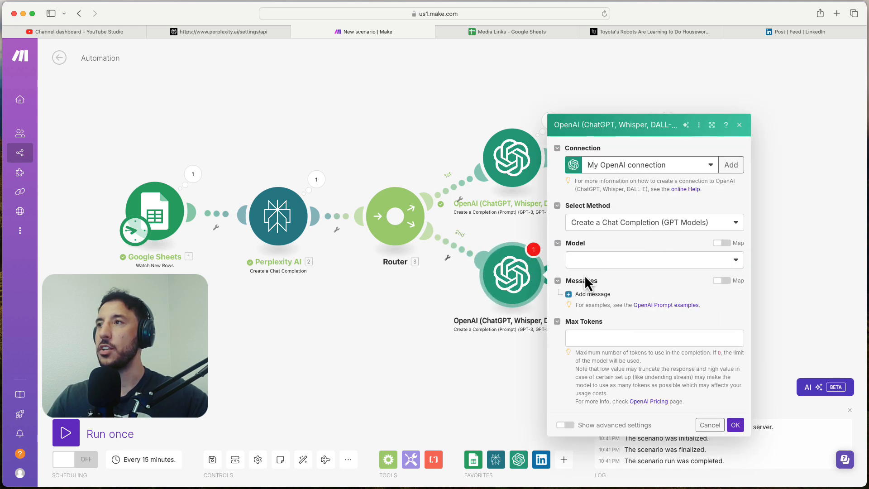
click(653, 263)
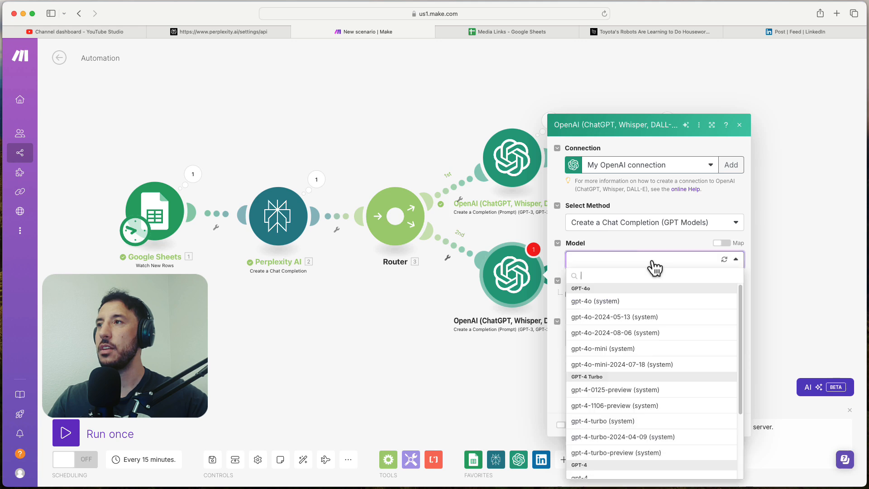
click(598, 301)
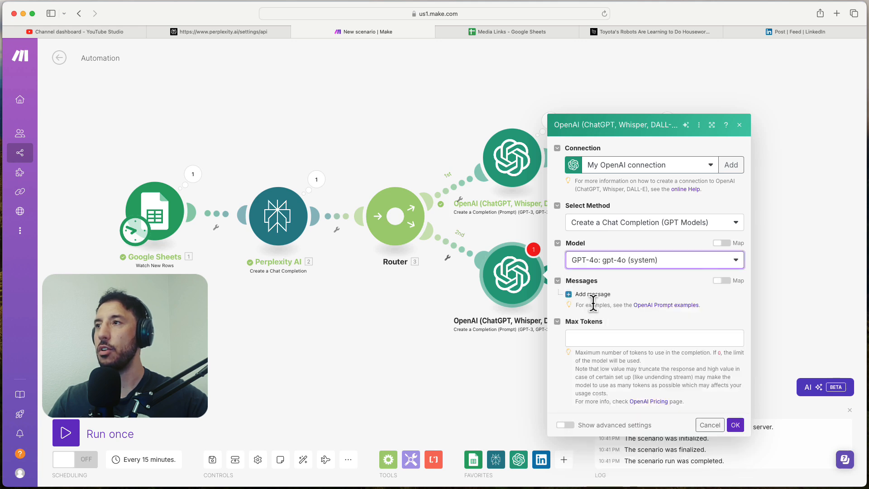
Step: Add a message with the User role to the second route's OpenAI module
click(571, 295)
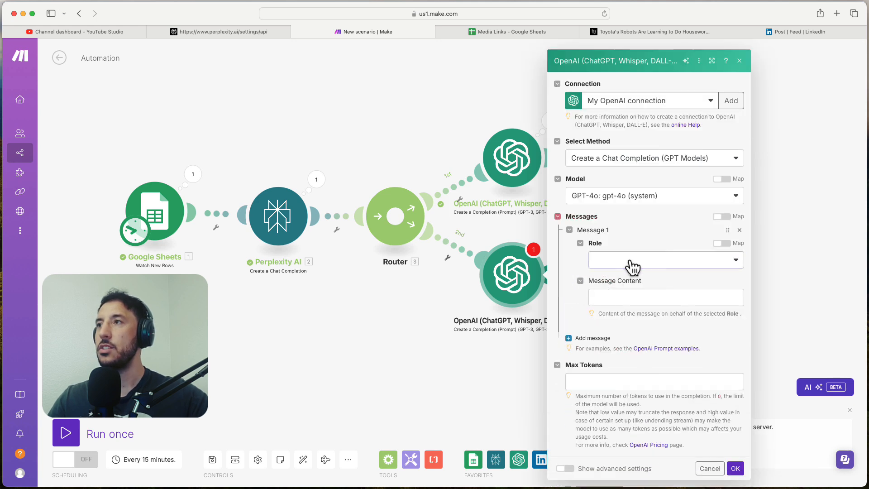
click(630, 262)
click(608, 291)
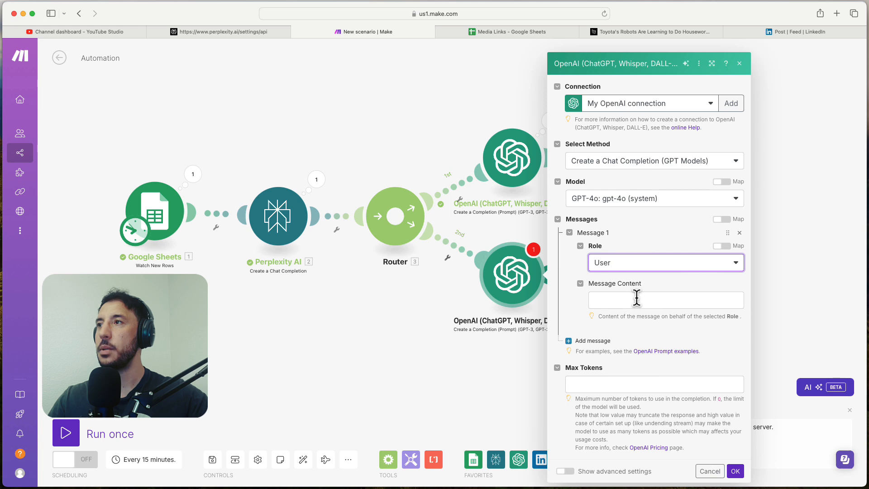
click(636, 297)
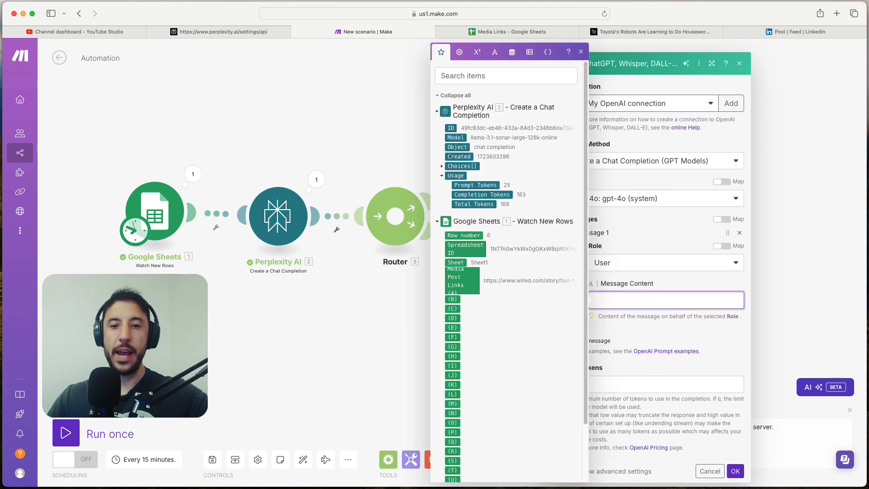
Step: Copy the Medium article prompt from the ChatGPT conversation and paste it into the message content of the Make module
key(super+Tab)
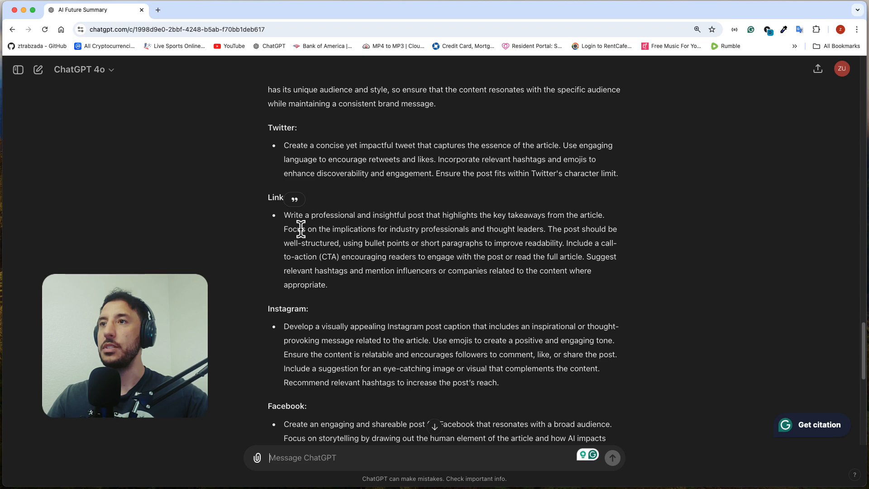
scroll(335, 254, down, 10)
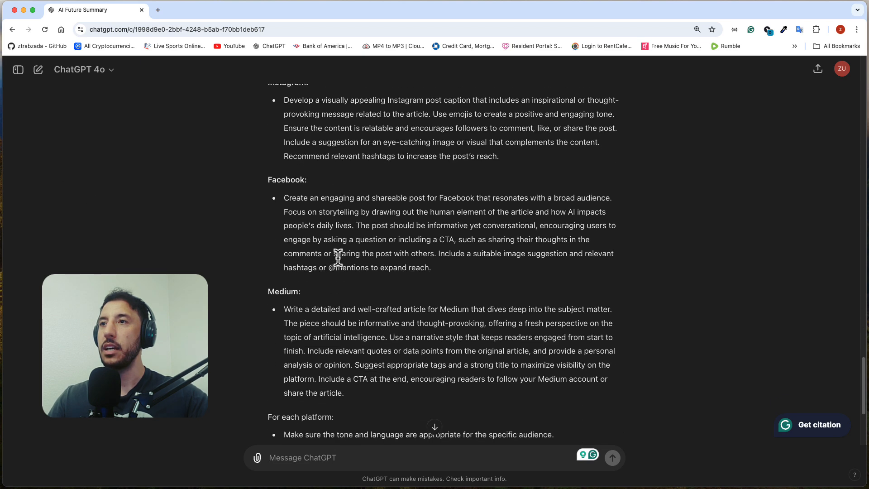
triple_click(309, 312)
right_click(308, 312)
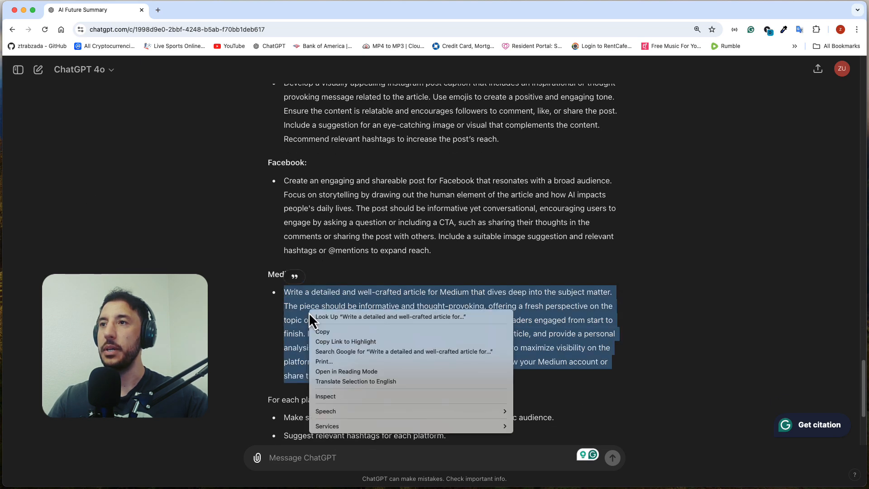
click(328, 331)
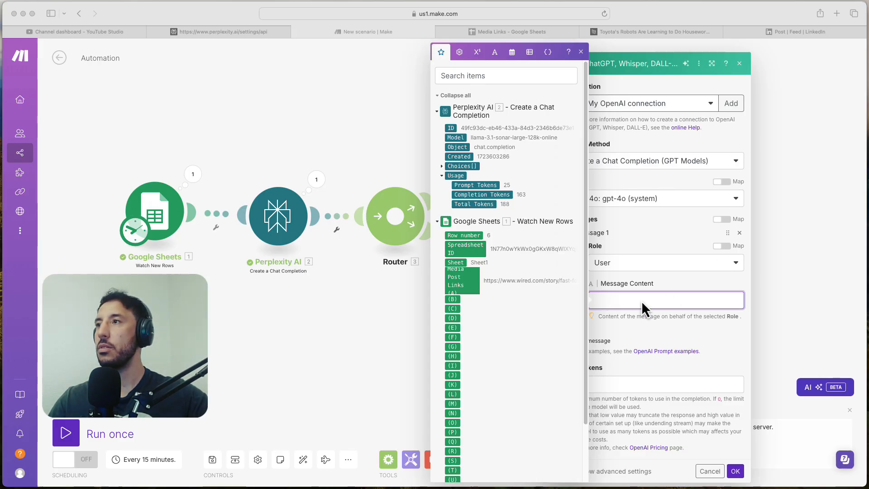
click(642, 300)
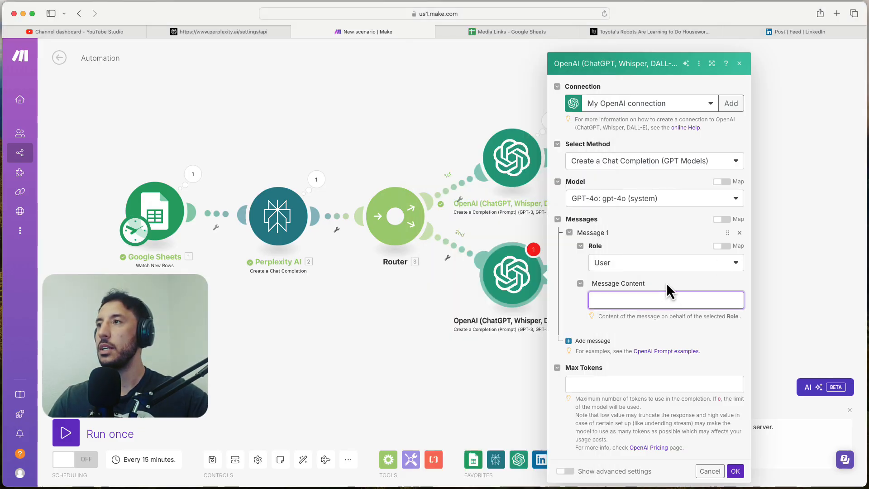
click(616, 299)
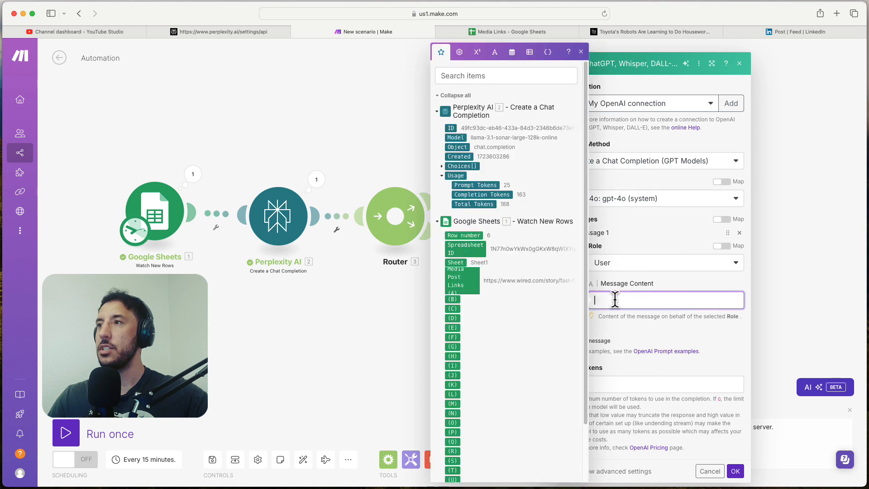
right_click(615, 300)
key(super+v)
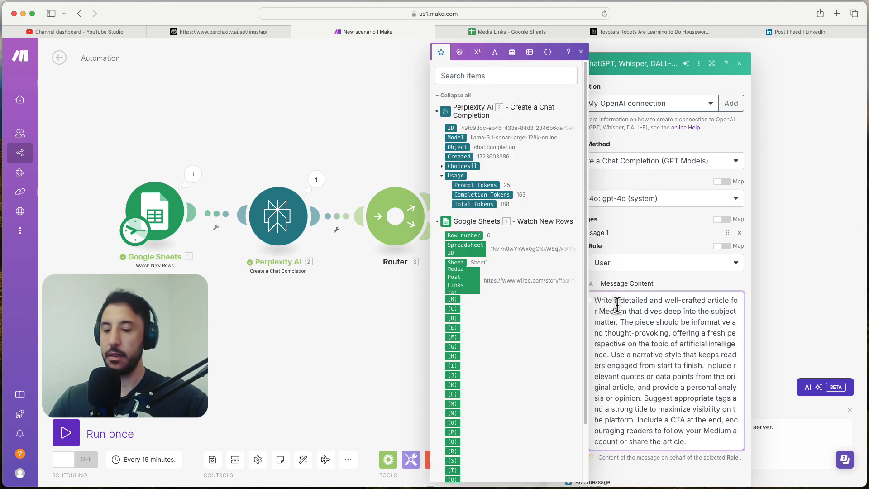
Step: Append "Here is the summary of the article:" below the Medium prompt, followed by Perplexity AI's Choices Message Content variable
key(Return)
key(Return)
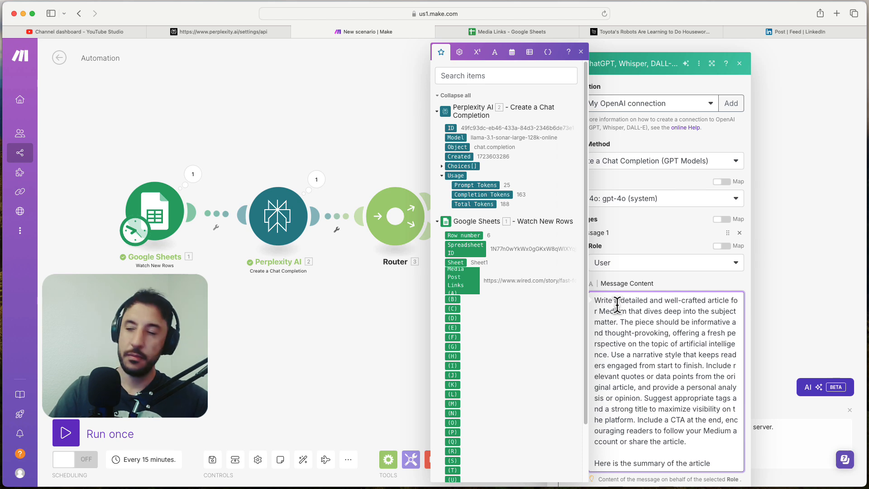
click(441, 166)
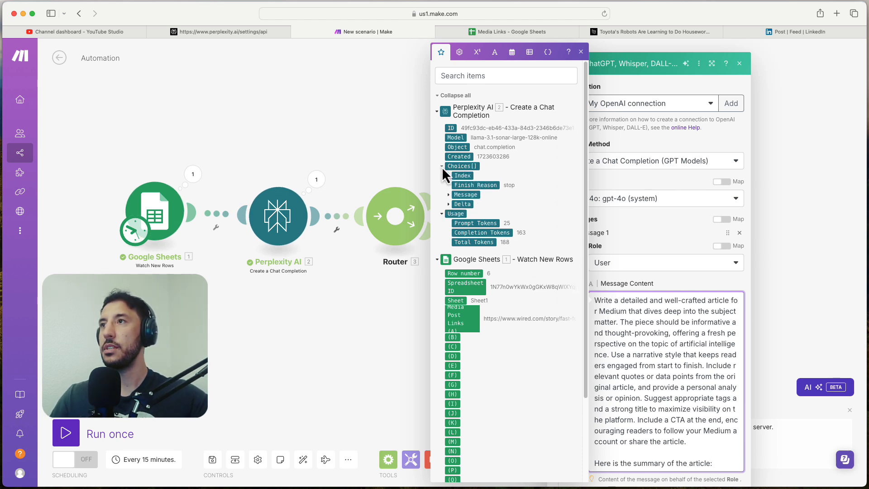
click(448, 194)
drag(472, 204, 649, 396)
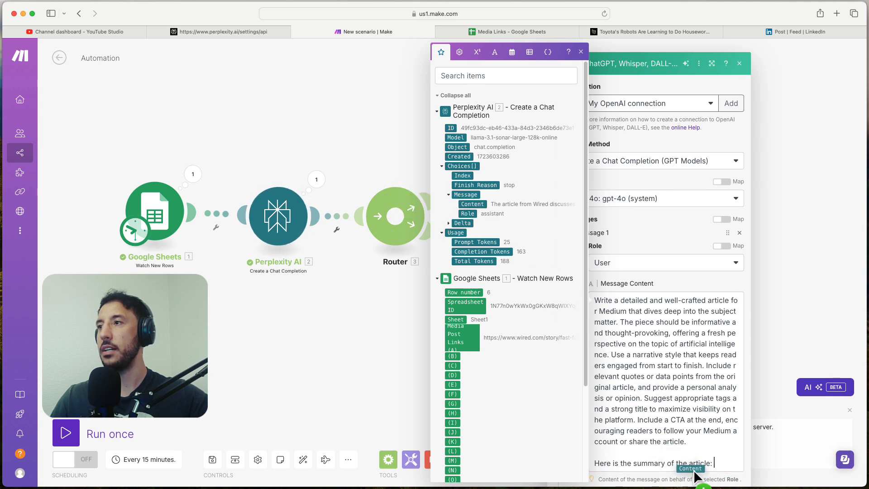
drag(695, 472, 694, 473)
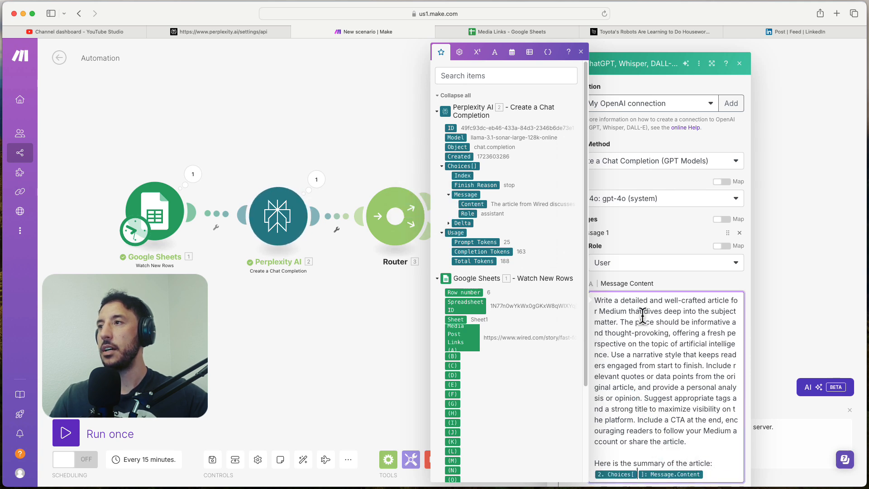
Step: Fill in Max Tokens and save the second route's OpenAI module, checking its saved model and prompt
scroll(705, 276, down, 8)
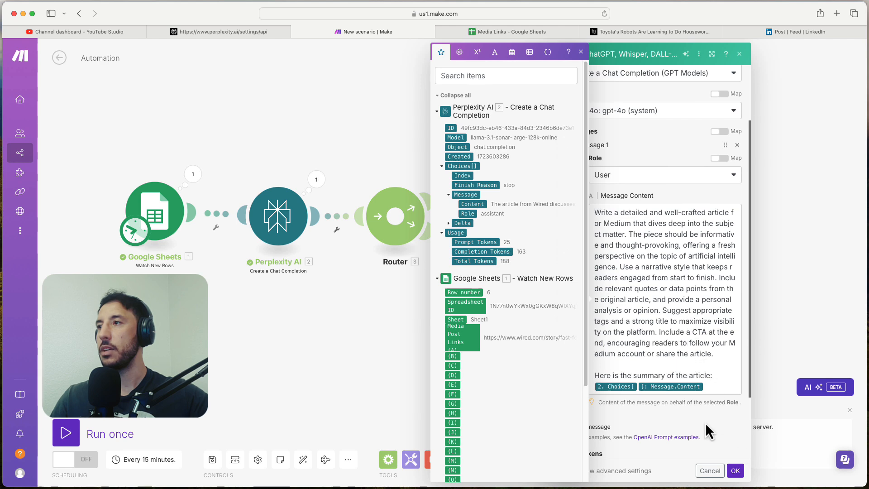
click(662, 384)
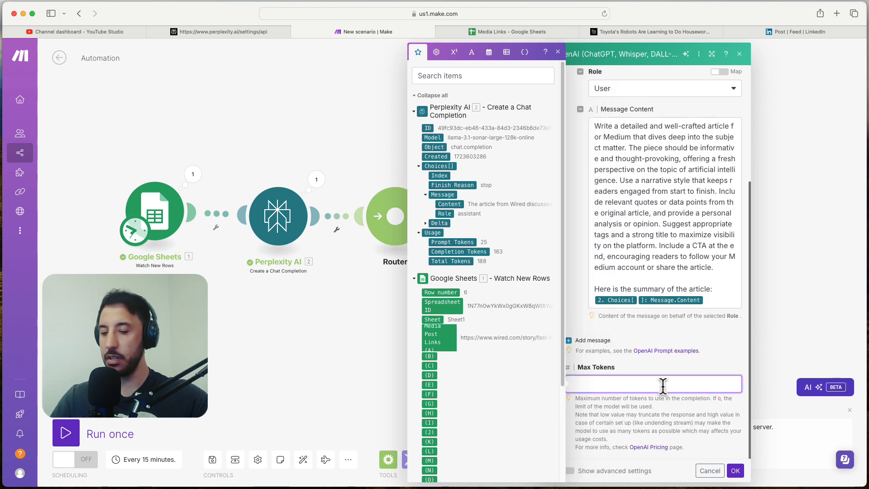
click(734, 470)
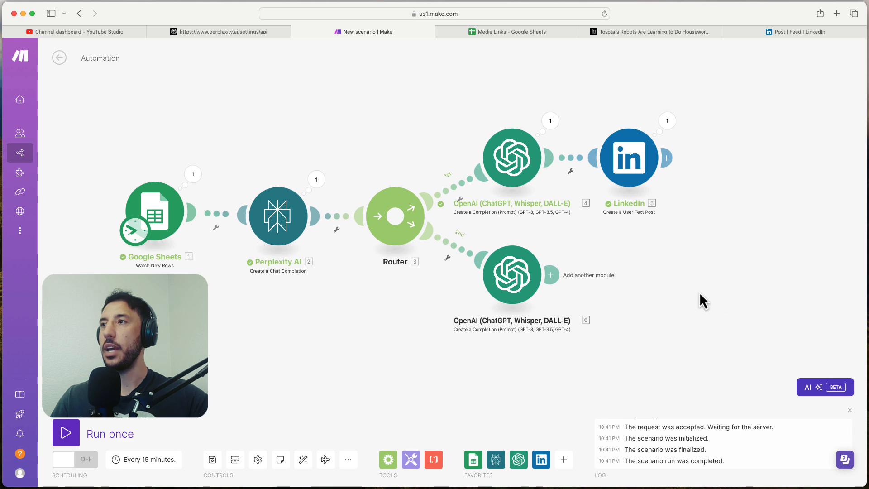
click(537, 275)
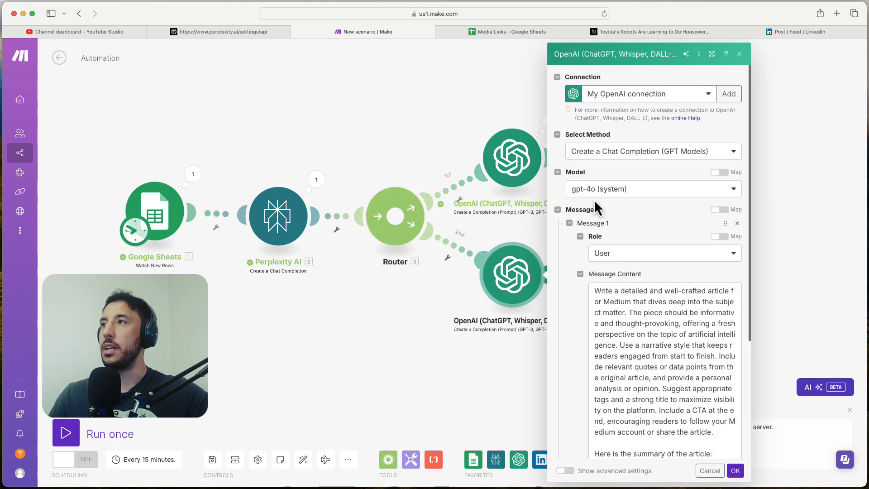
click(739, 54)
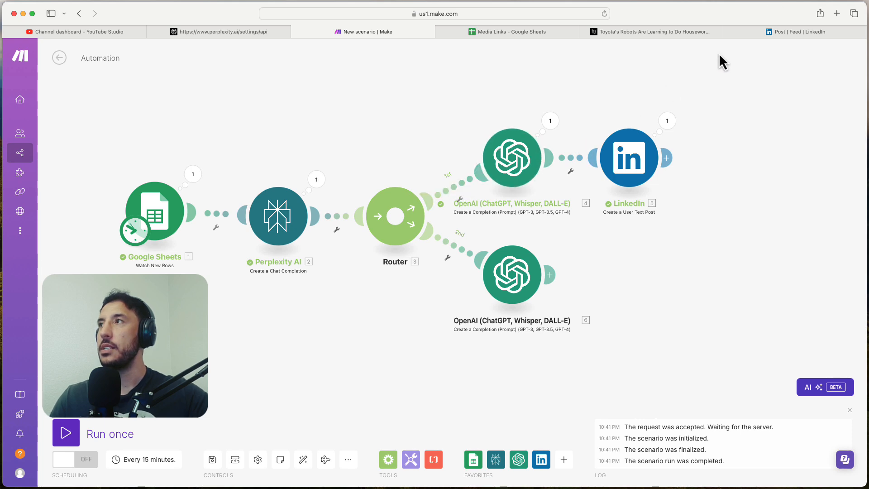
Step: Open the WIRED article "The Man Who Made Robots Dance Now Wants Them to Think for Themselves" and copy its address
click(677, 34)
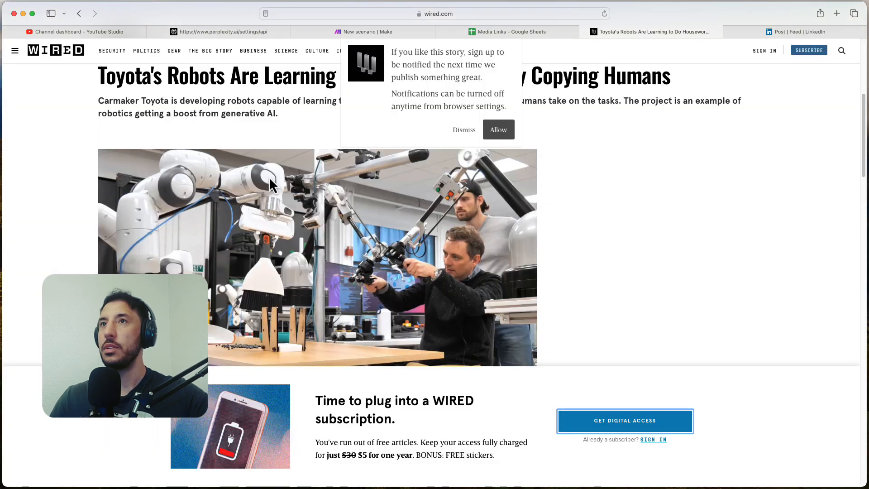
click(78, 13)
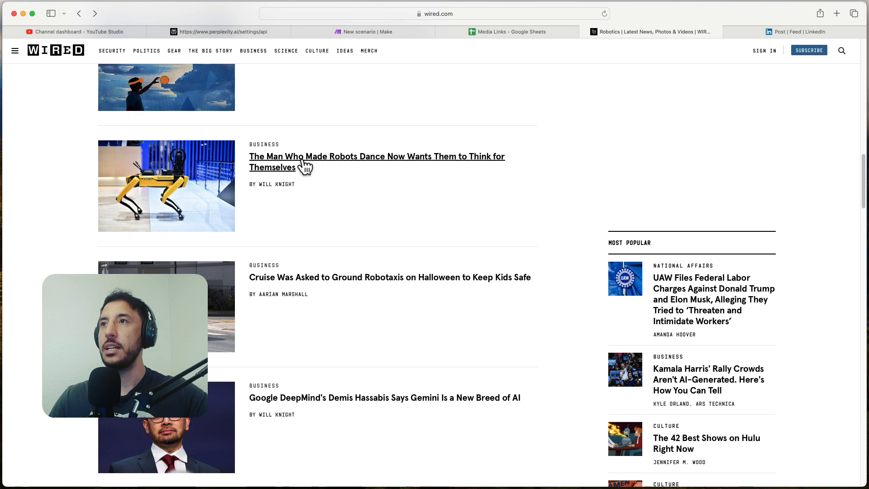
click(302, 163)
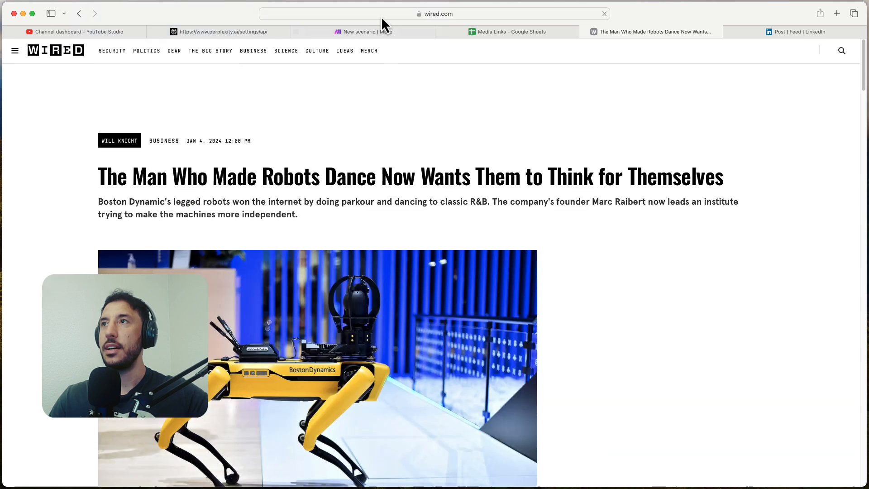
click(400, 12)
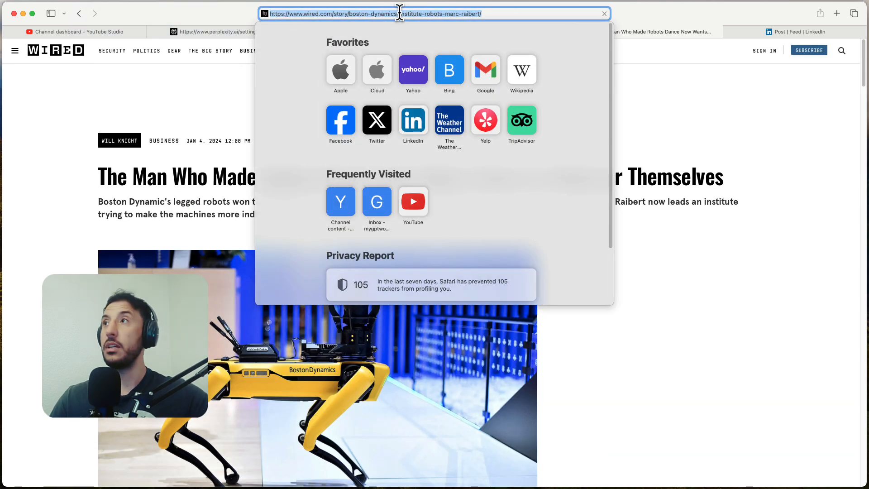
Step: Paste the copied WIRED article link into cell A7 of the Media Links sheet
click(372, 30)
click(468, 30)
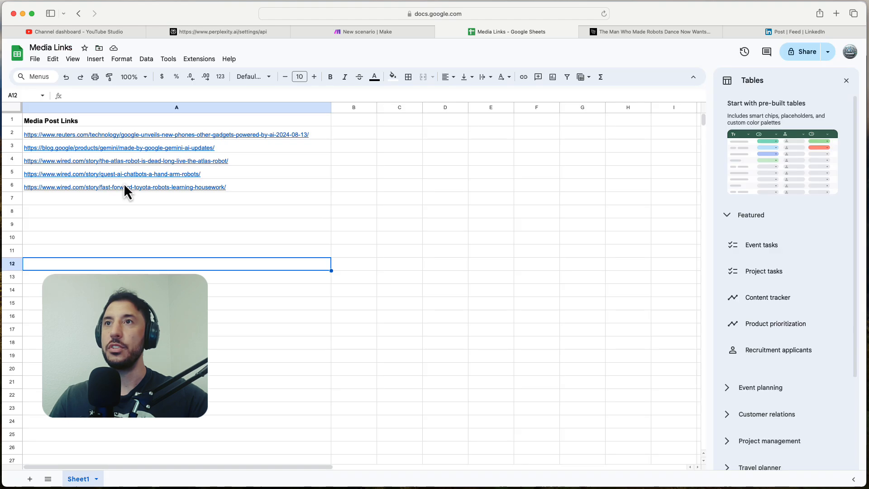
click(67, 203)
key(cmd+v)
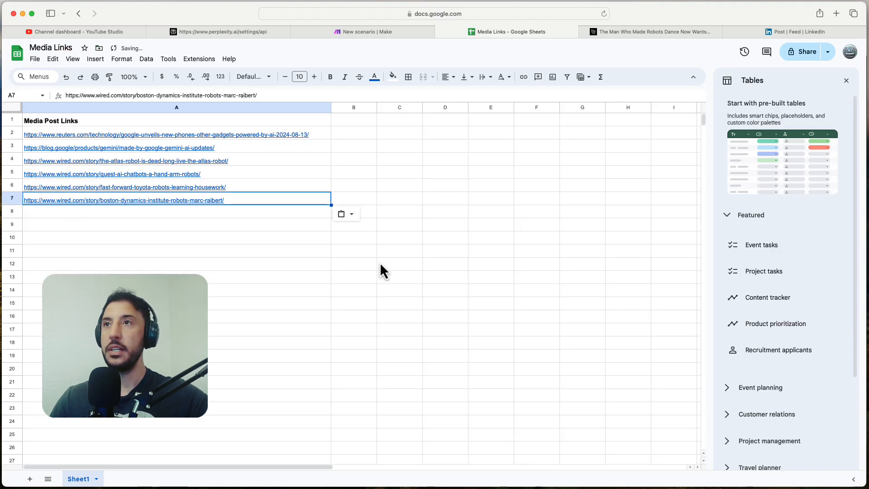
click(405, 262)
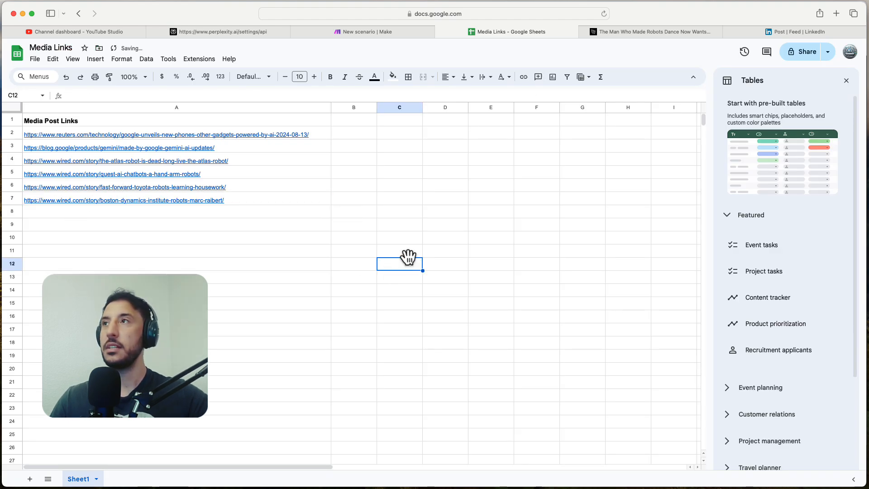
Step: Return to the Make scenario, run it once and inspect the output of the LinkedIn module
click(361, 38)
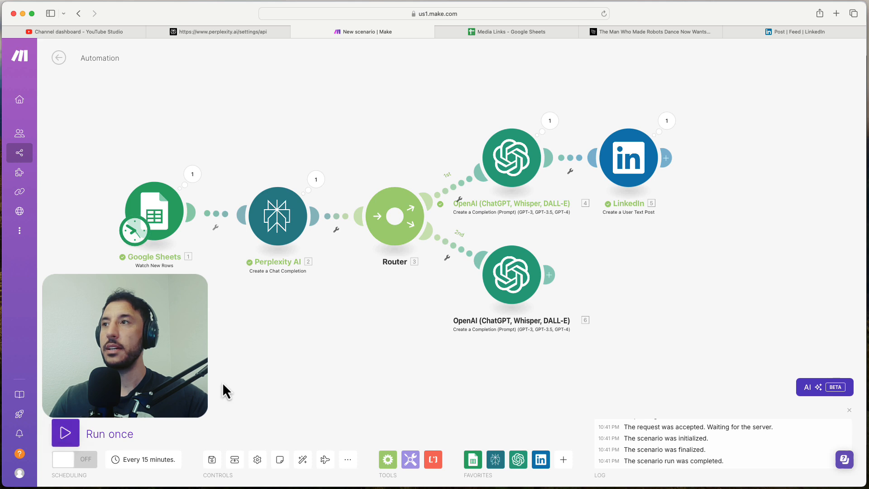
click(68, 435)
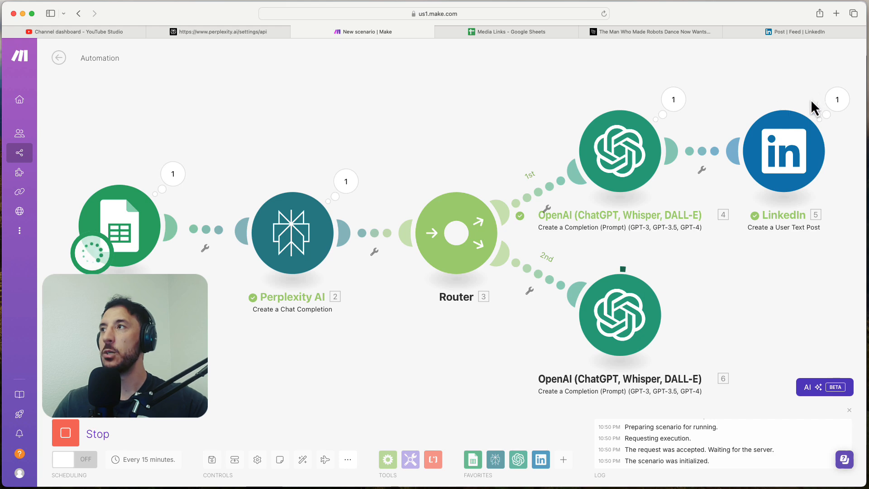
click(837, 99)
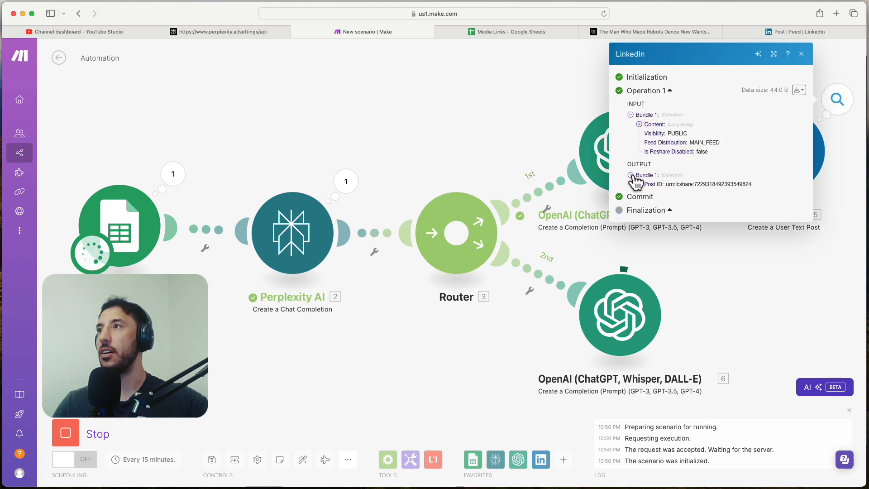
click(465, 156)
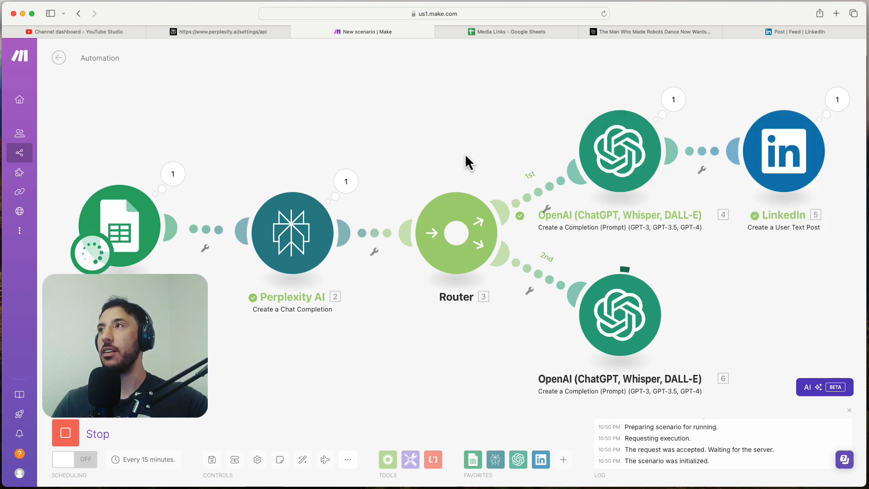
Step: Go back to the AI Workshop profile on LinkedIn and open the newest post, about the Boston Dynamics AI Institute
click(762, 30)
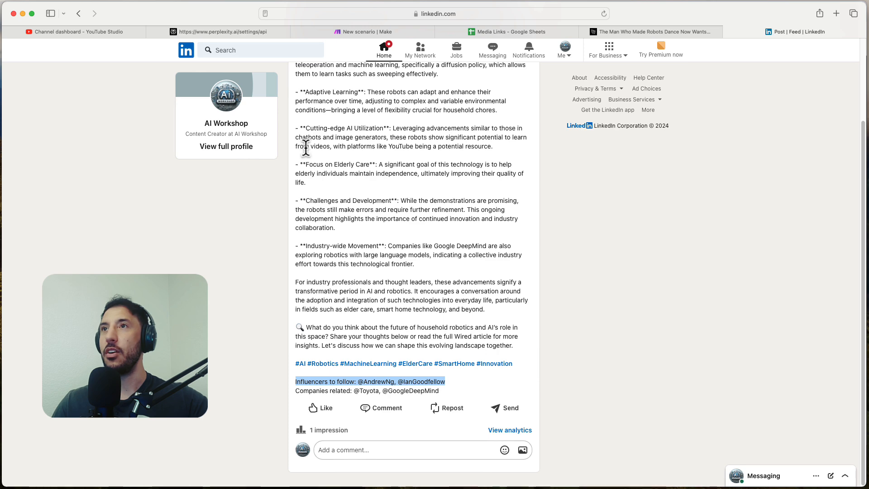
scroll(306, 148, up, 3)
click(78, 14)
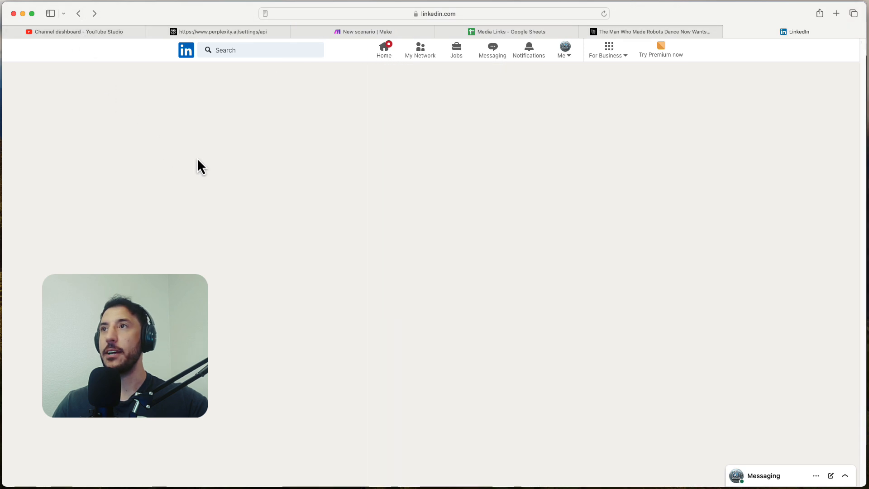
scroll(216, 228, down, 8)
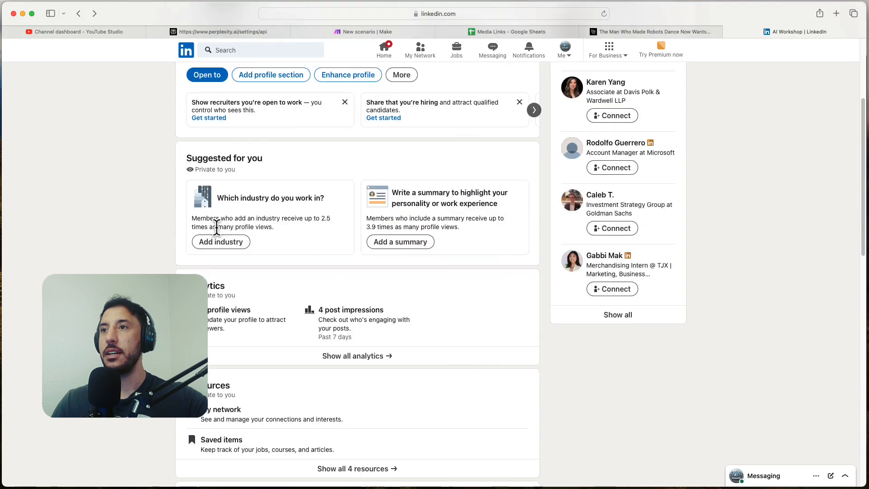
scroll(219, 234, down, 4)
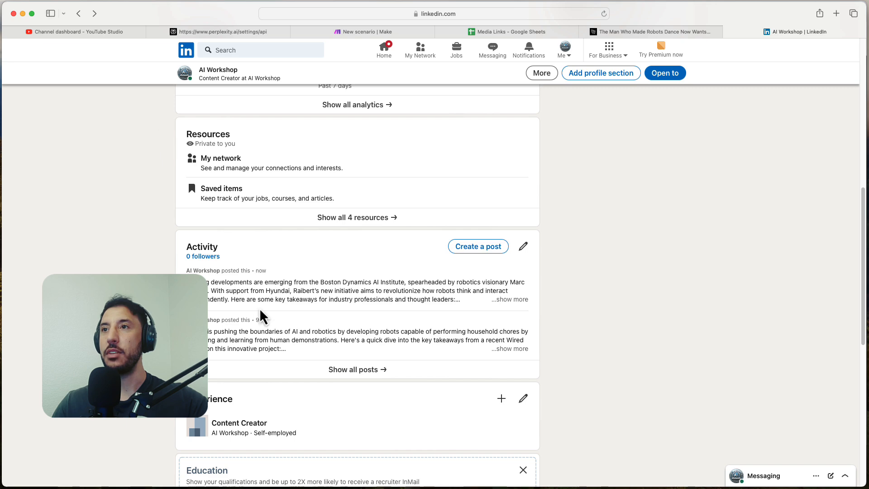
click(249, 296)
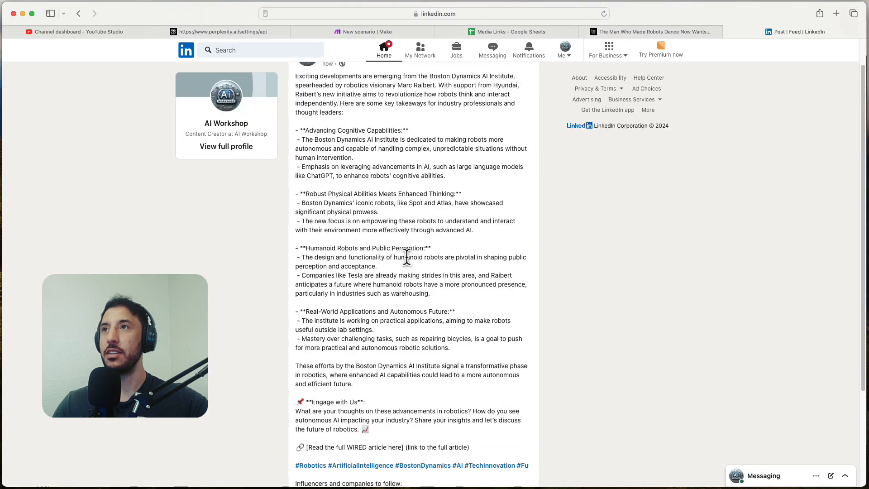
Step: Read the published LinkedIn post about the Boston Dynamics AI Institute to its end and switch to the source WIRED article
scroll(357, 249, up, 2)
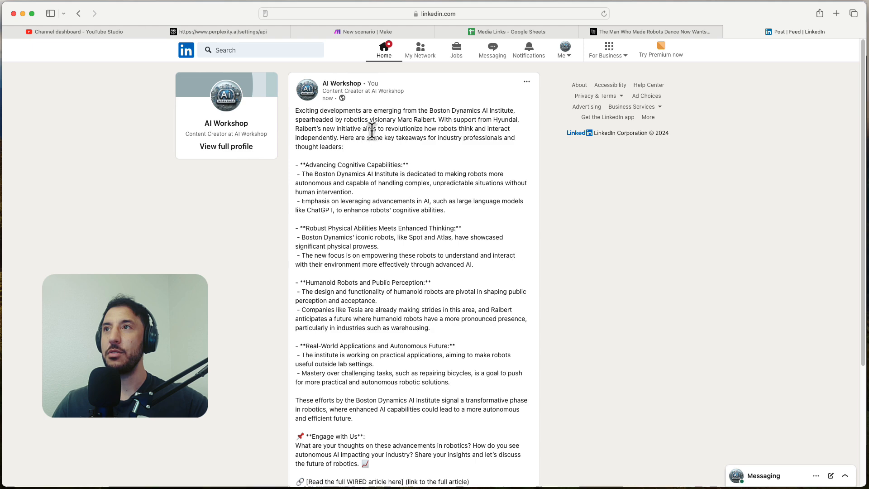
scroll(431, 177, down, 5)
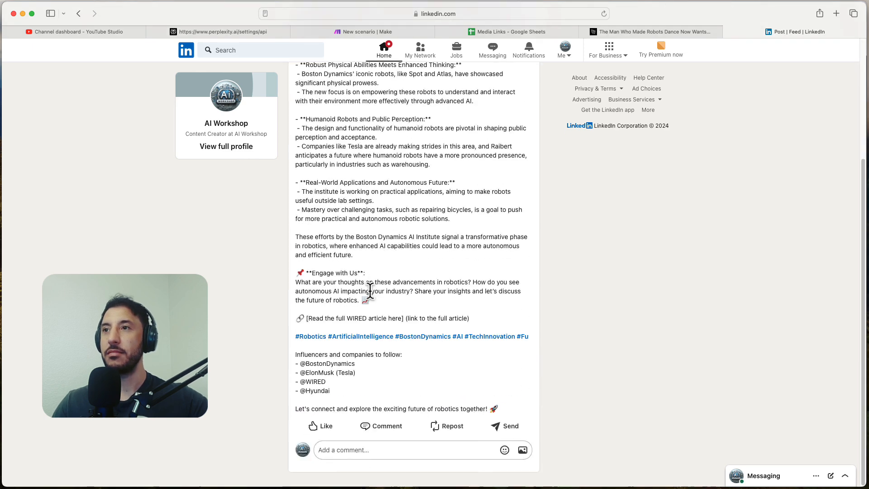
click(629, 31)
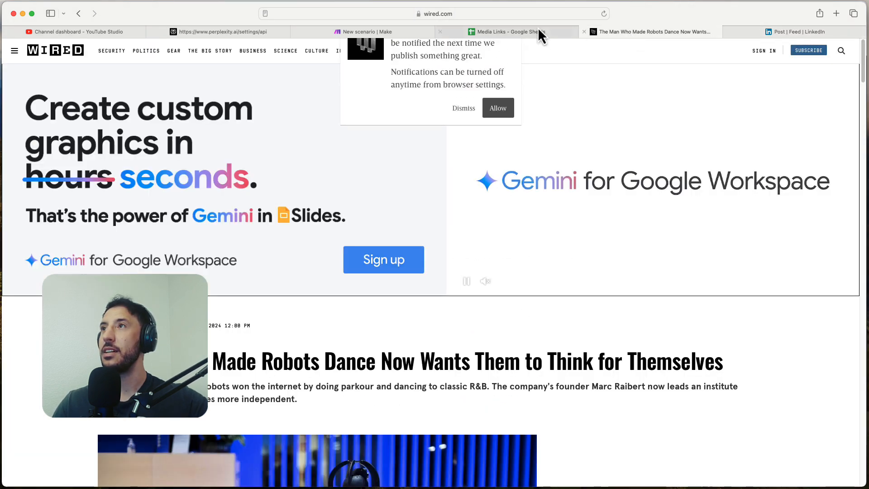
Step: Return to the Make scenario and read the generated message content in the second route's OpenAI module output
click(380, 32)
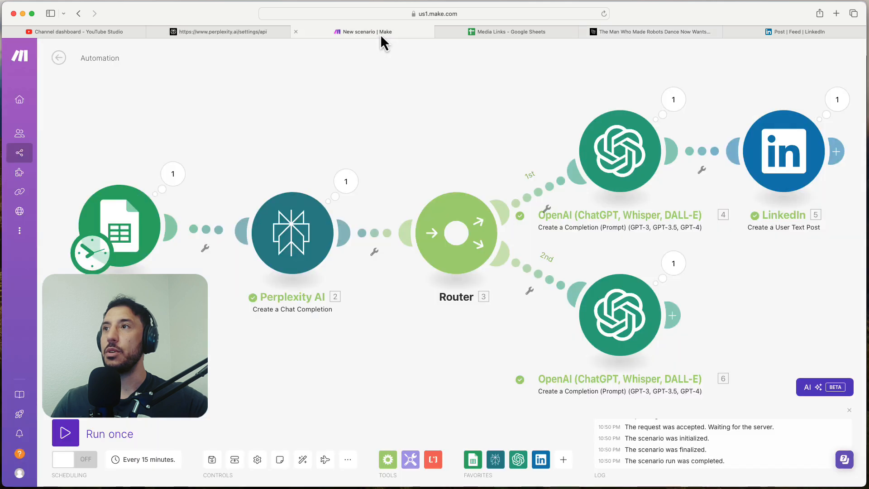
click(684, 262)
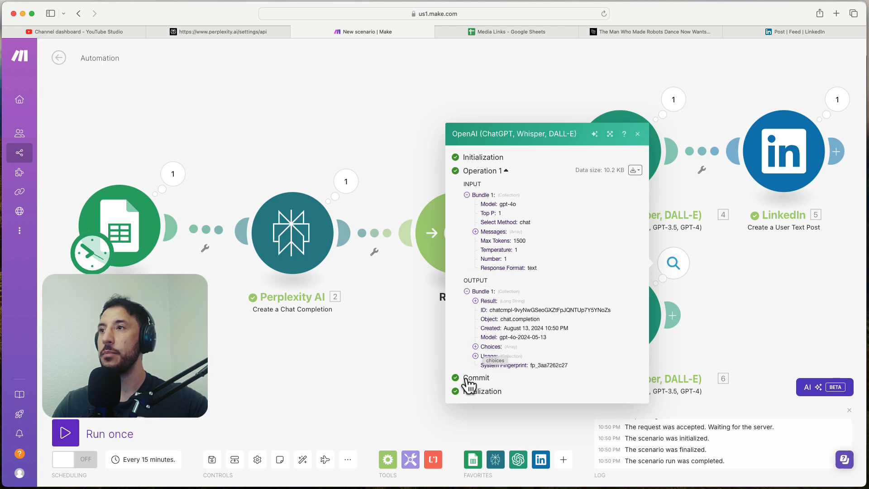
click(475, 347)
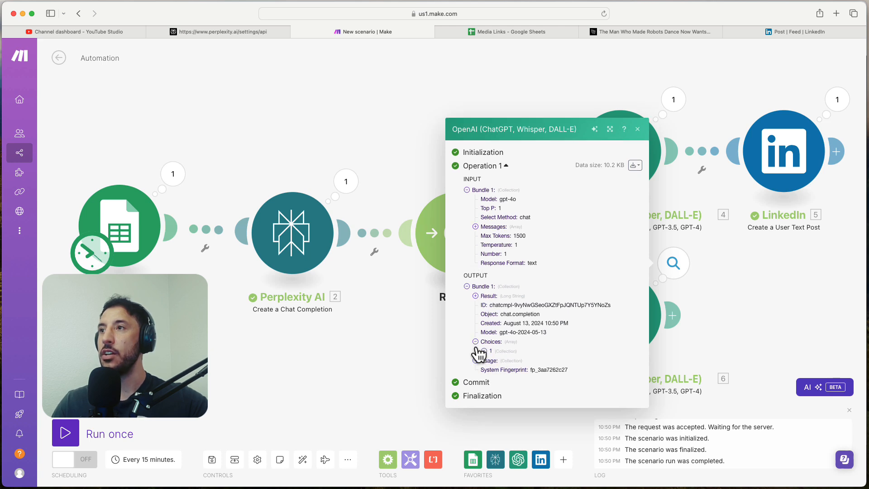
click(484, 351)
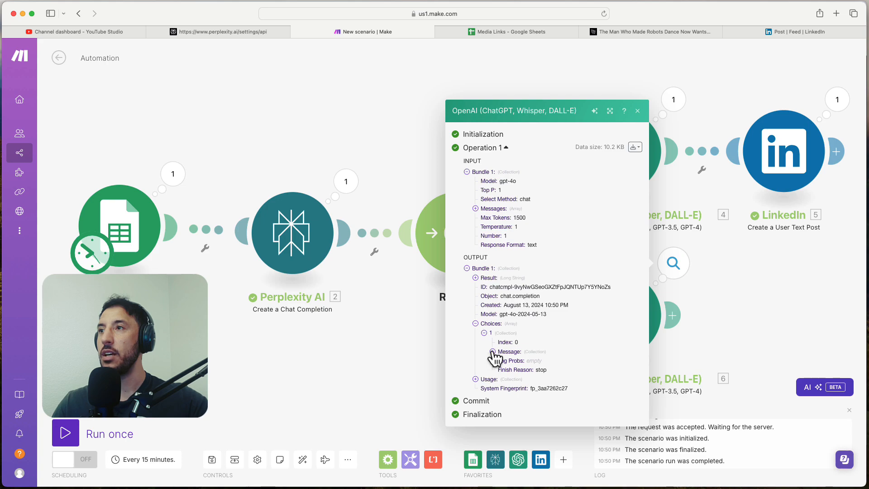
click(492, 351)
click(502, 356)
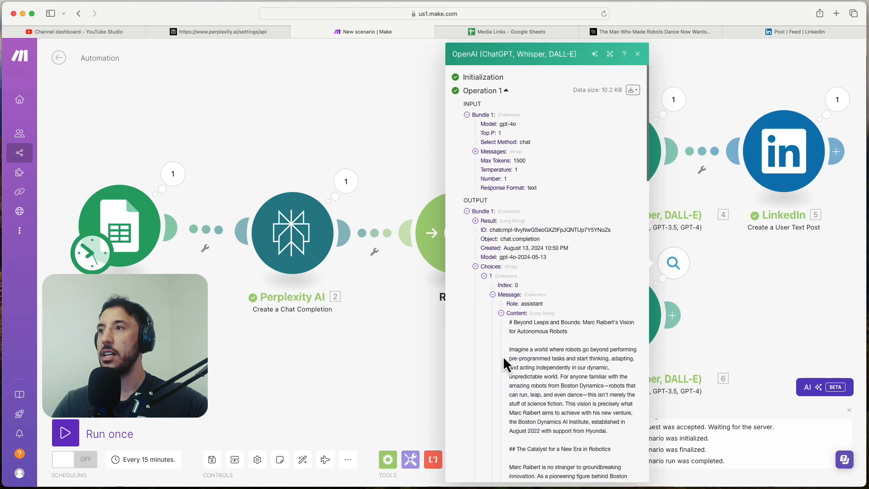
scroll(512, 357, down, 15)
scroll(543, 326, down, 6)
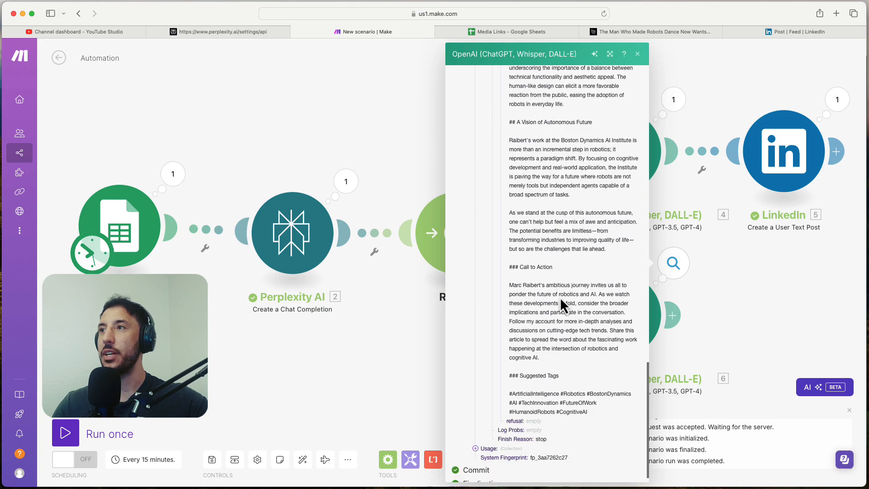
scroll(561, 290, up, 8)
scroll(571, 274, up, 15)
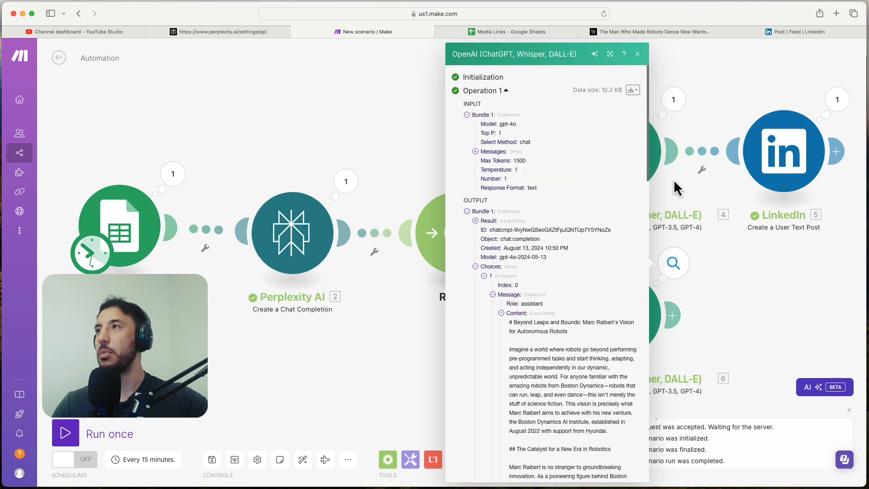
click(716, 82)
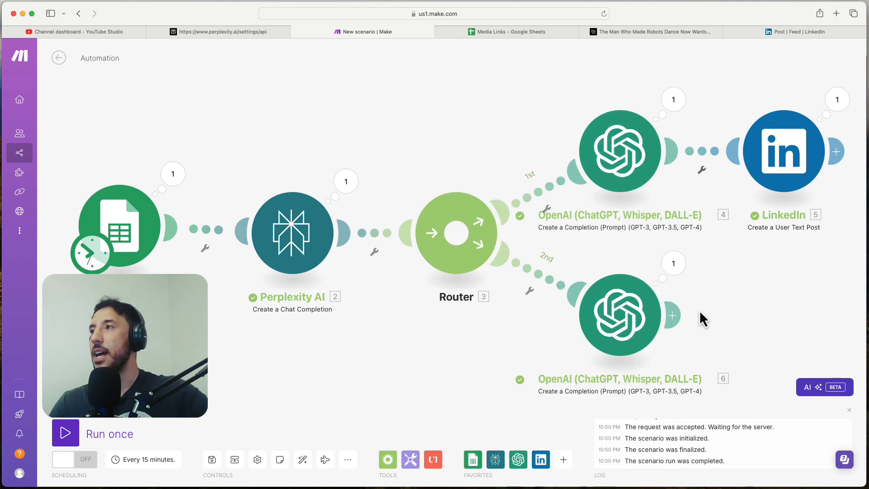
Step: Add a Medium Create a Post module after the second route's OpenAI module and set its title to "AI Robotics"
click(672, 315)
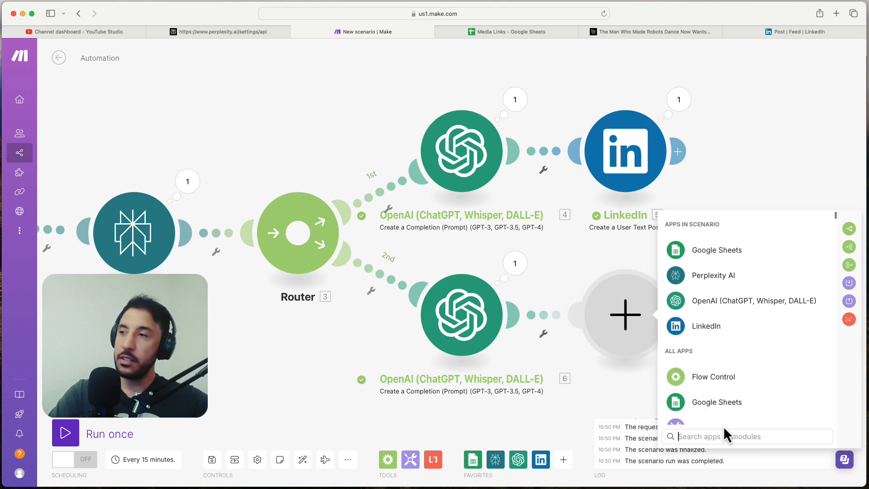
text(mediu)
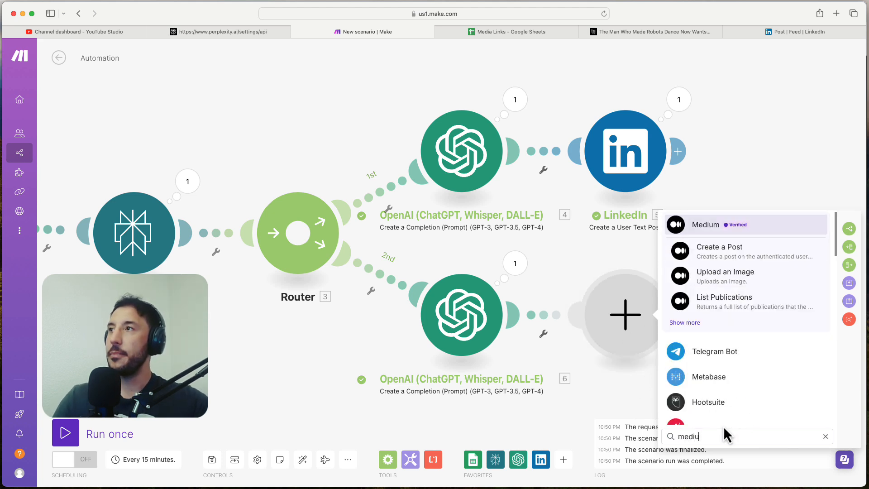
click(699, 226)
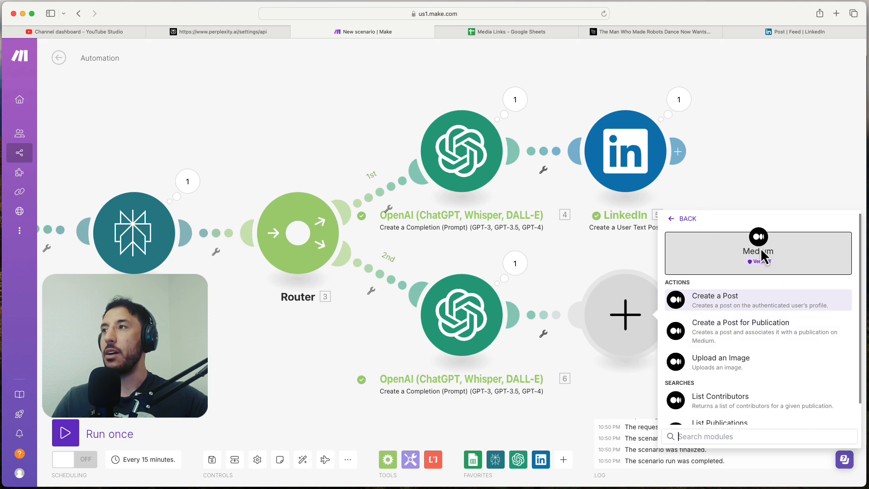
click(730, 304)
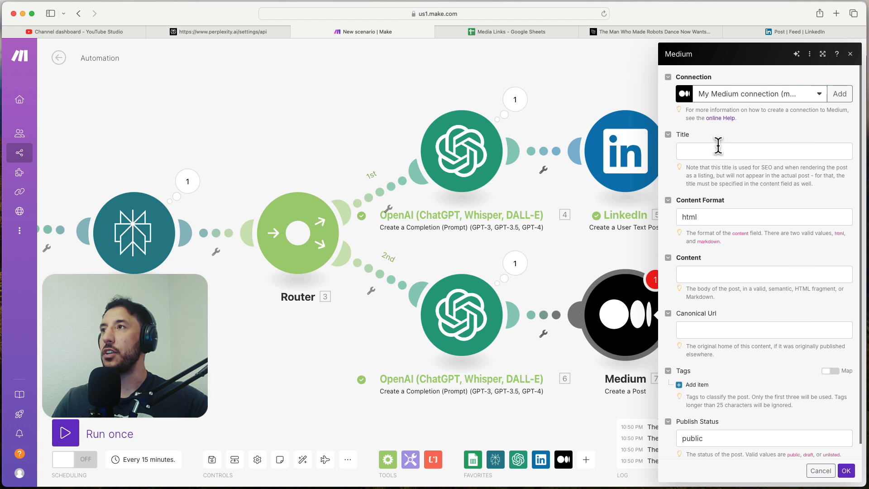
click(717, 149)
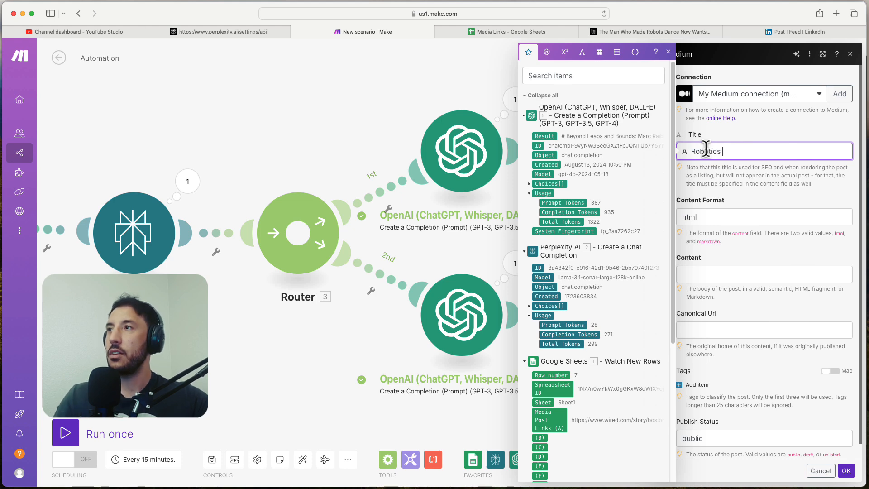
click(797, 198)
Step: Map the second route's OpenAI Choices Message Content into the Medium post's Content and save the module settings
scroll(731, 221, down, 1)
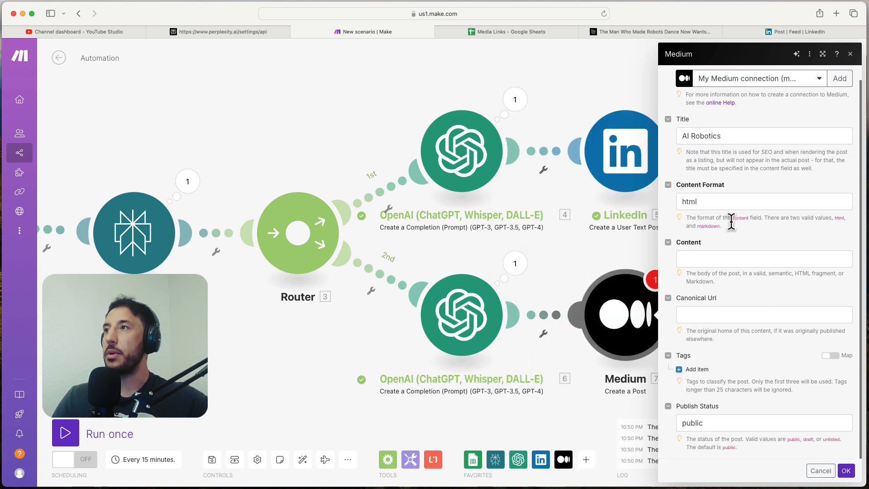
click(723, 258)
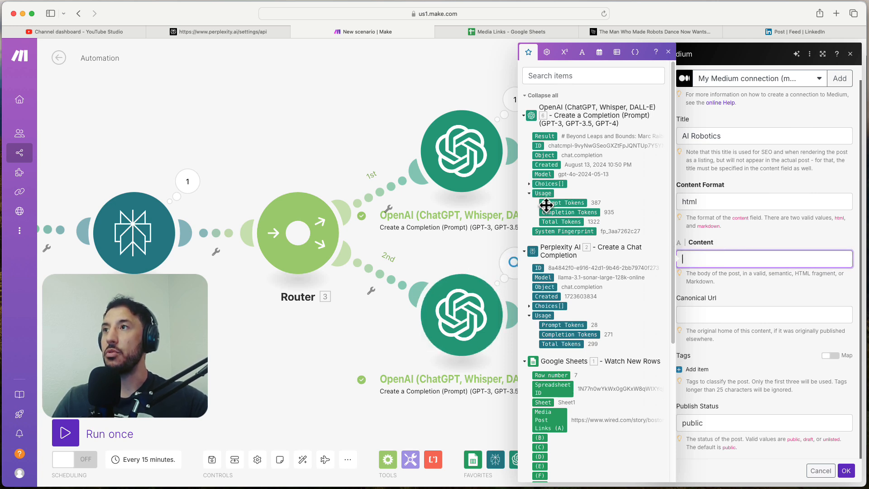
click(529, 183)
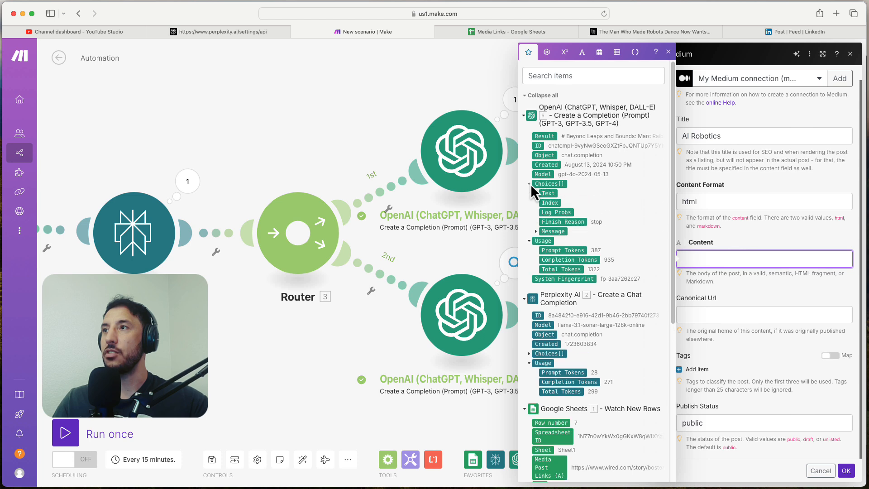
click(536, 231)
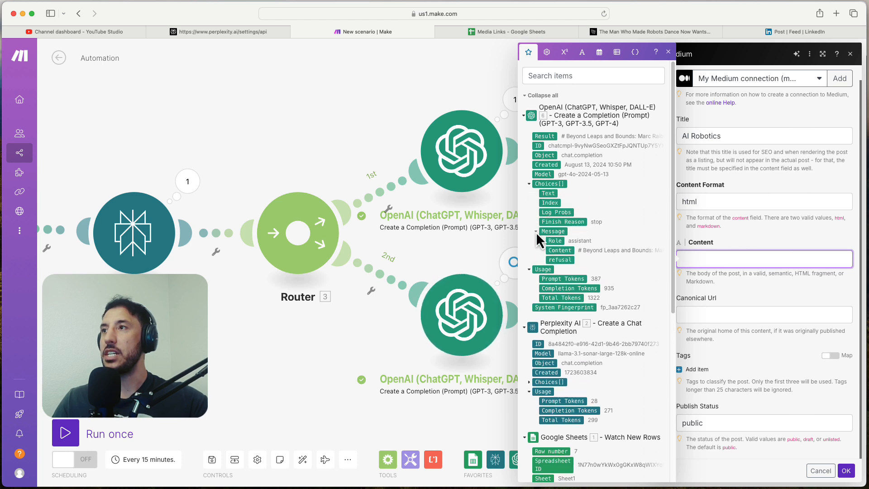
drag(558, 250, 726, 268)
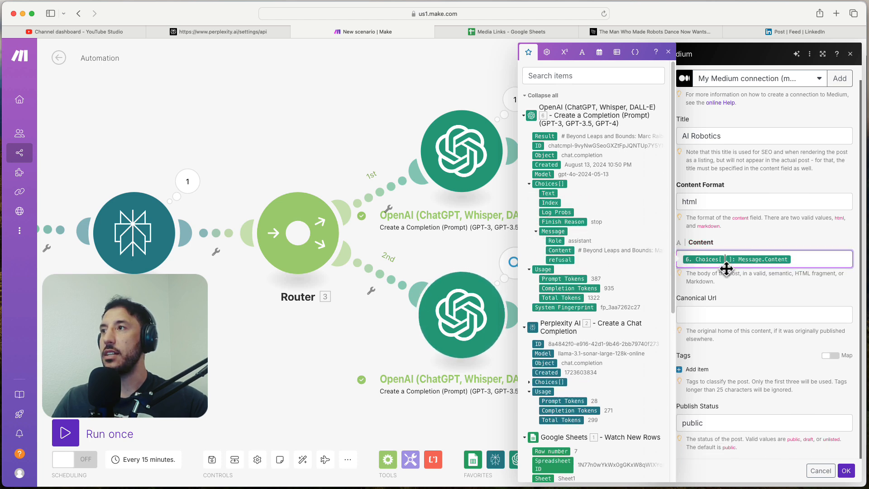
click(746, 295)
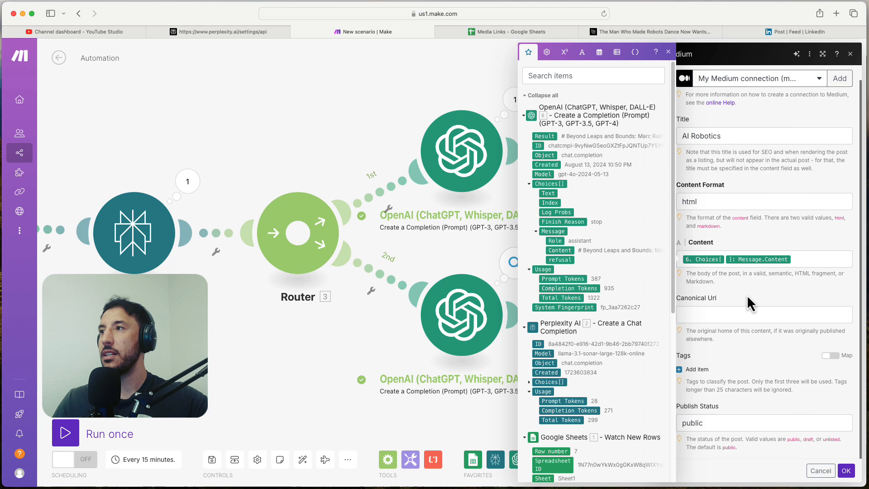
click(720, 312)
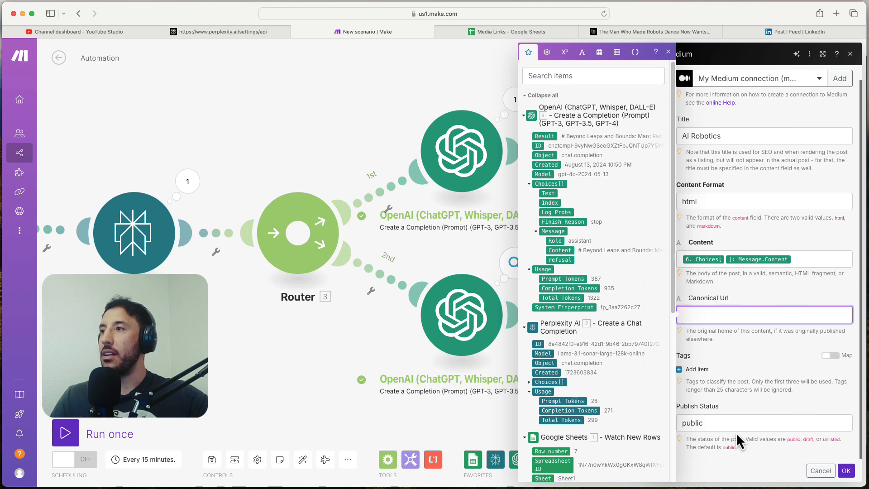
click(846, 470)
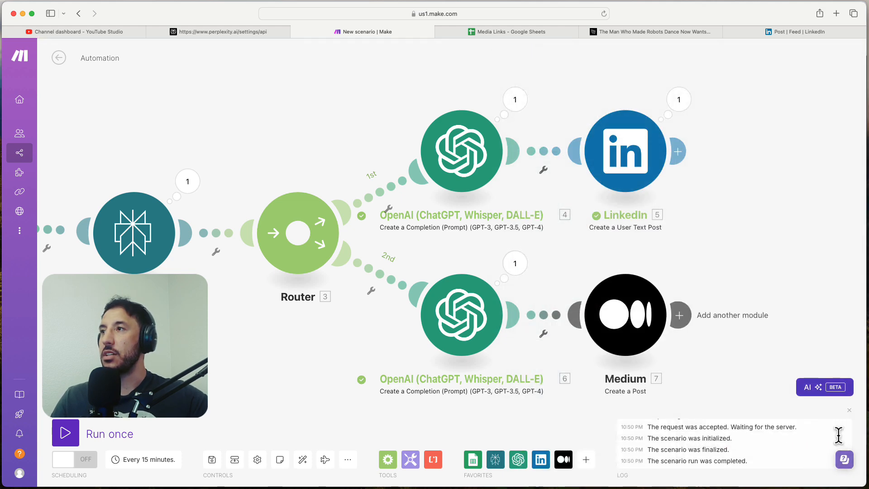
Step: Add a third route to the router with an Anthropic Claude Create a Prompt module
scroll(468, 261, down, 10)
scroll(462, 278, up, 2)
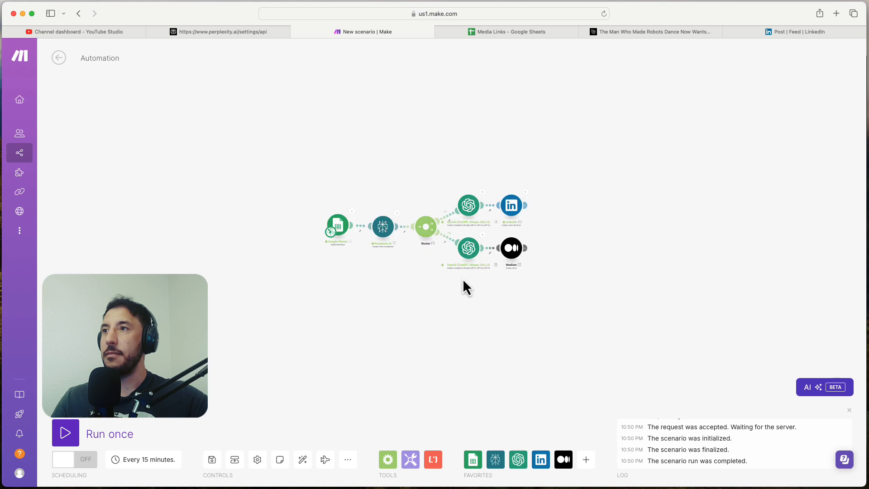
scroll(463, 278, up, 4)
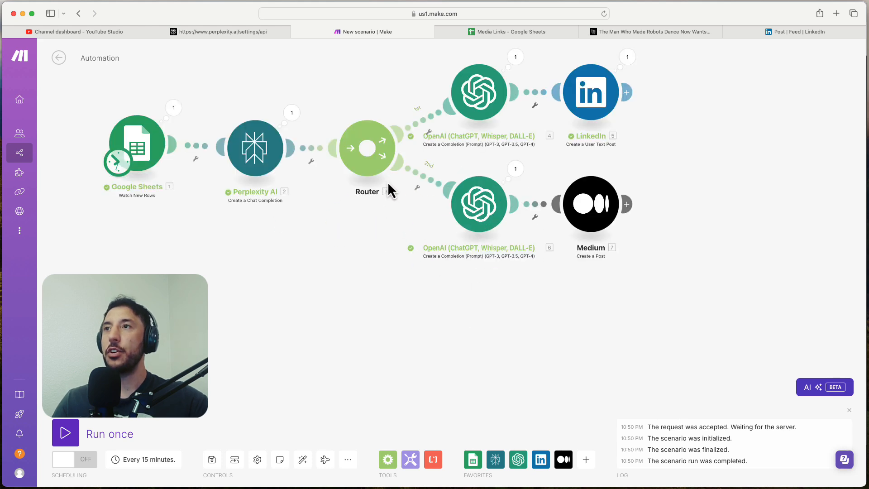
click(368, 151)
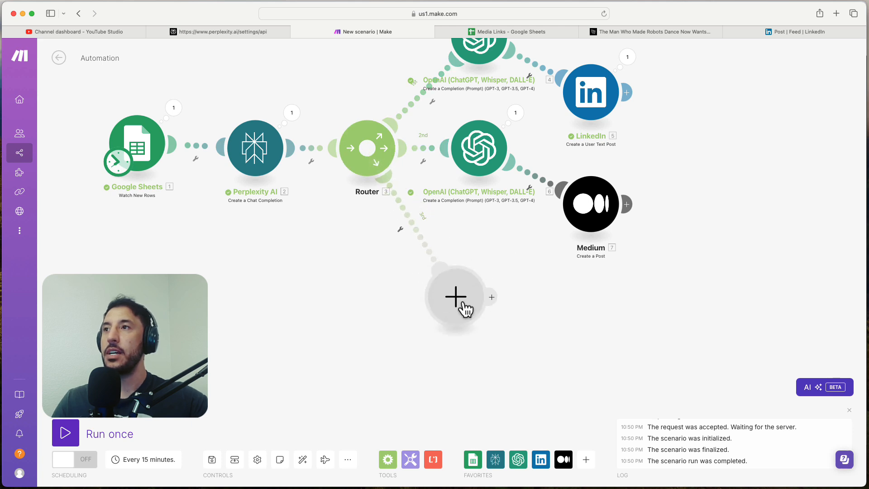
click(455, 297)
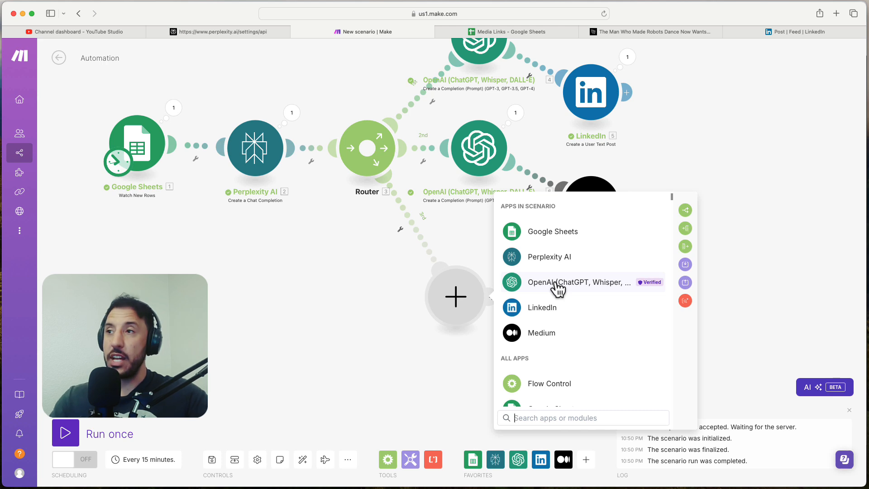
text(arn)
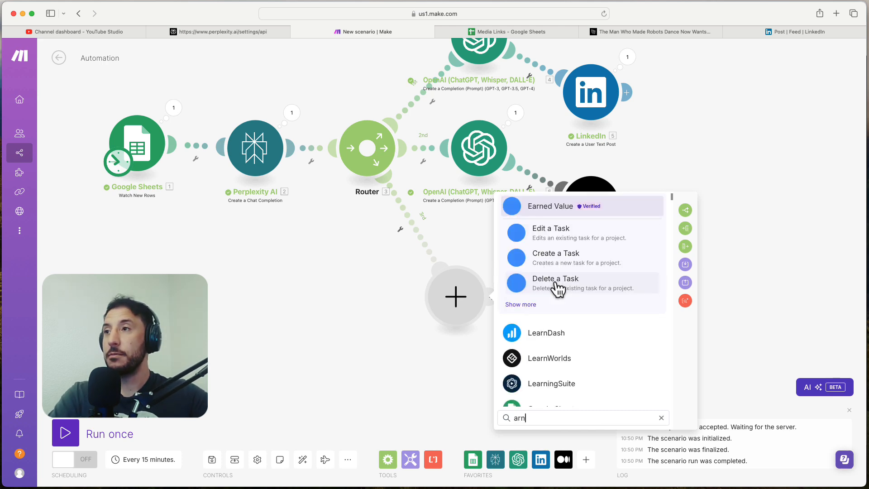
key(BackSpace)
key(BackSpace)
text(nt)
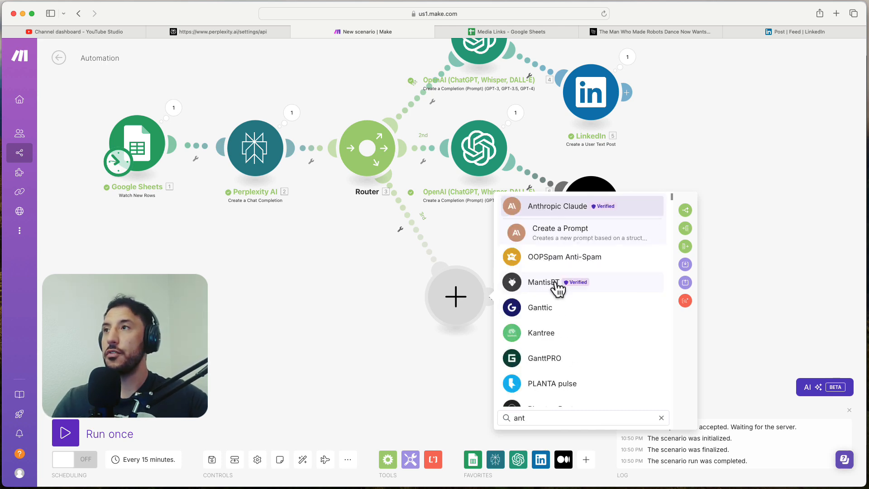
click(552, 208)
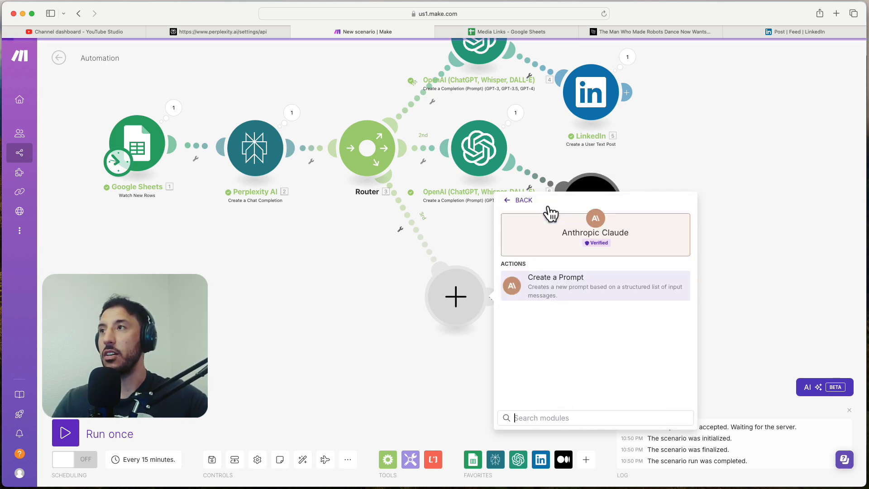
click(568, 298)
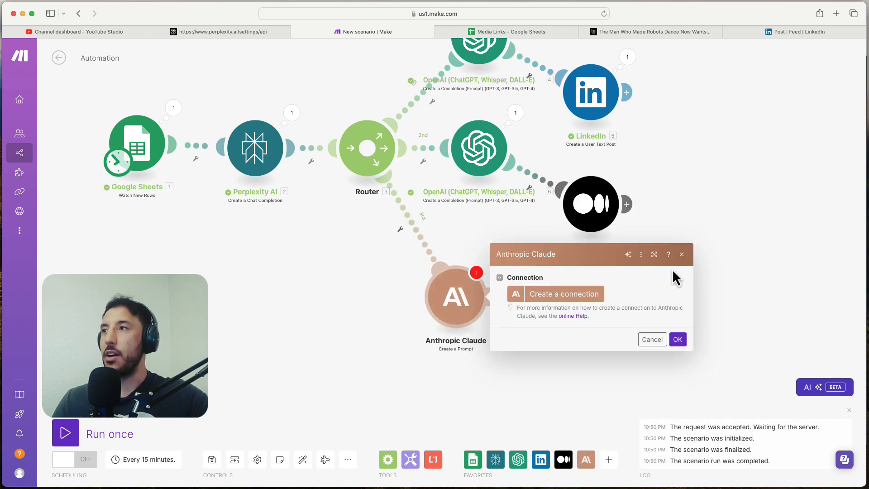
Step: Close the Anthropic Claude settings without a connection and delete that module from the third route
click(681, 254)
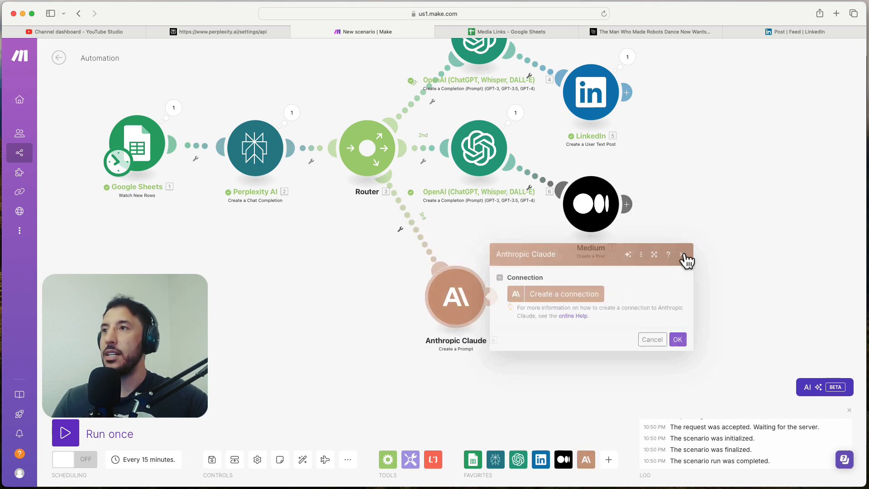
right_click(465, 301)
click(503, 402)
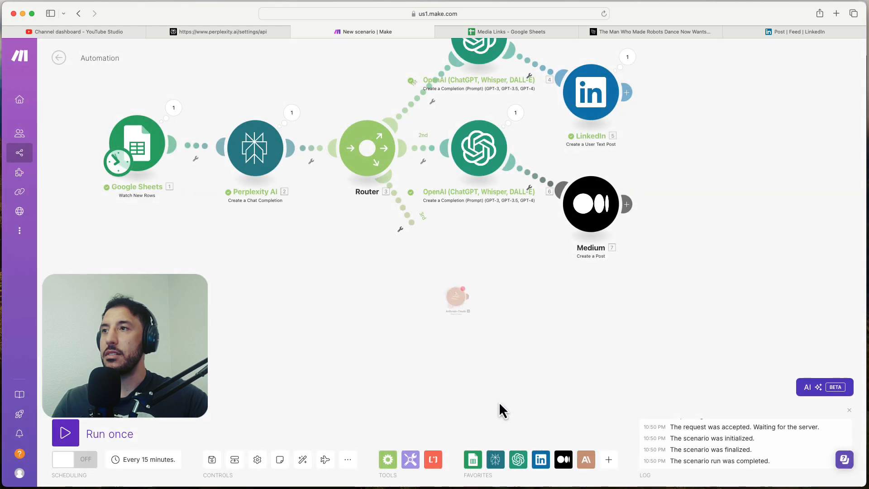
Step: Add a third route to the router with an OpenAI Create a Completion (Prompt) module
click(370, 154)
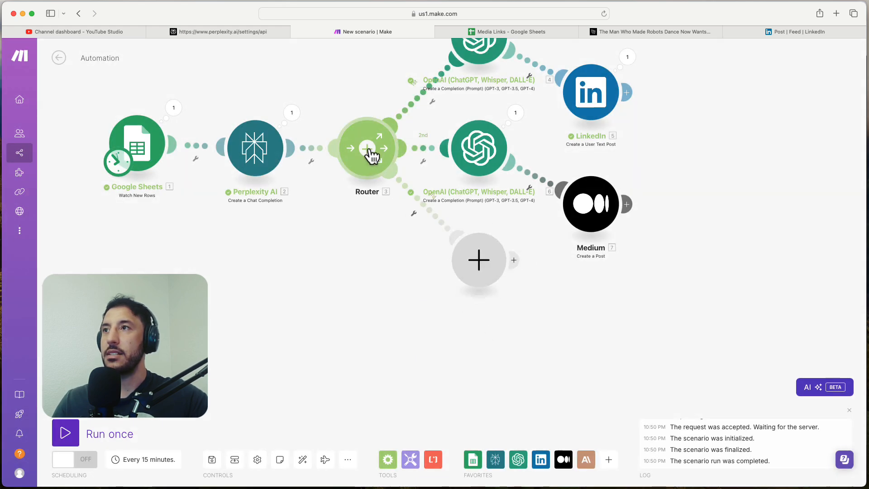
click(478, 263)
click(542, 251)
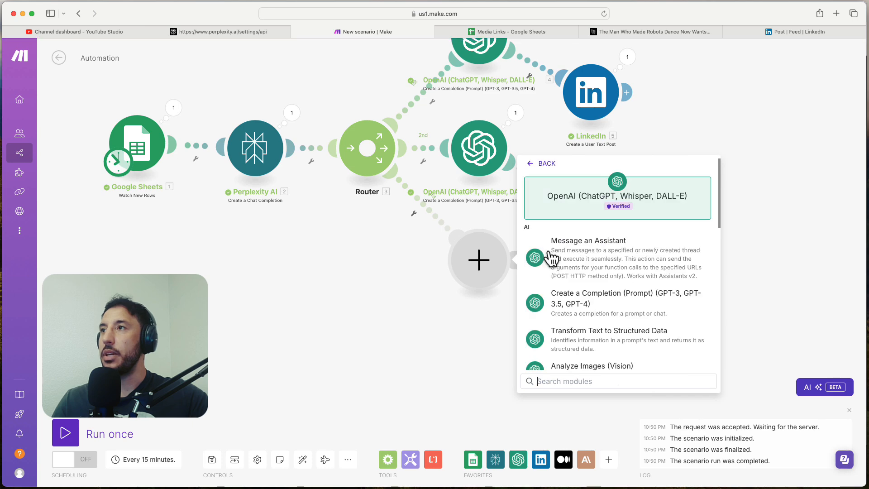
click(589, 300)
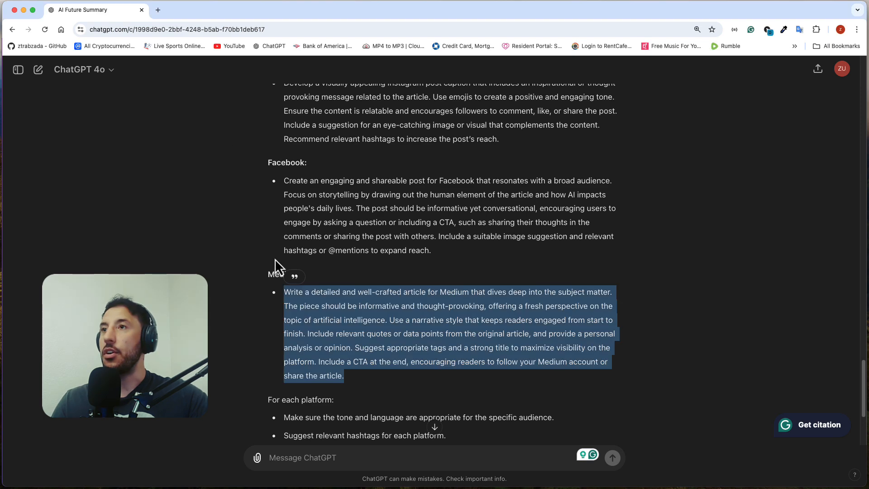
Step: Copy the Instagram prompt paragraph from the ChatGPT conversation
scroll(324, 272, up, 4)
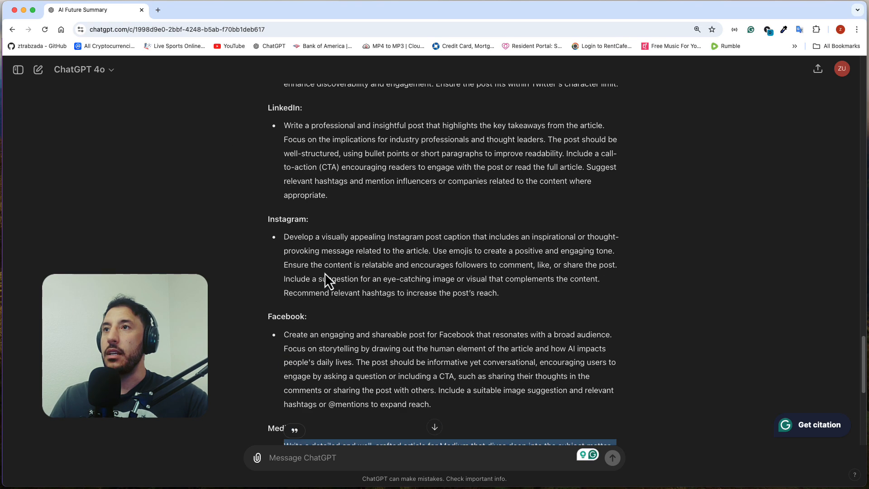
scroll(324, 272, down, 1)
triple_click(333, 261)
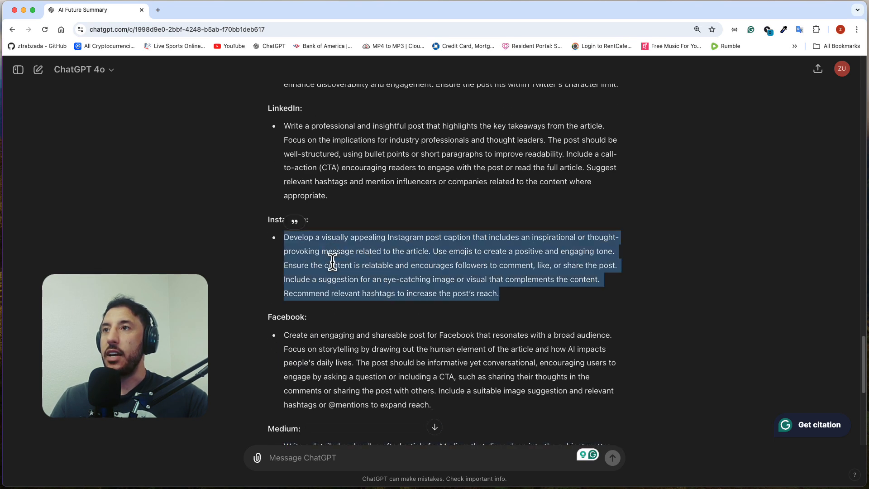
right_click(338, 257)
click(367, 277)
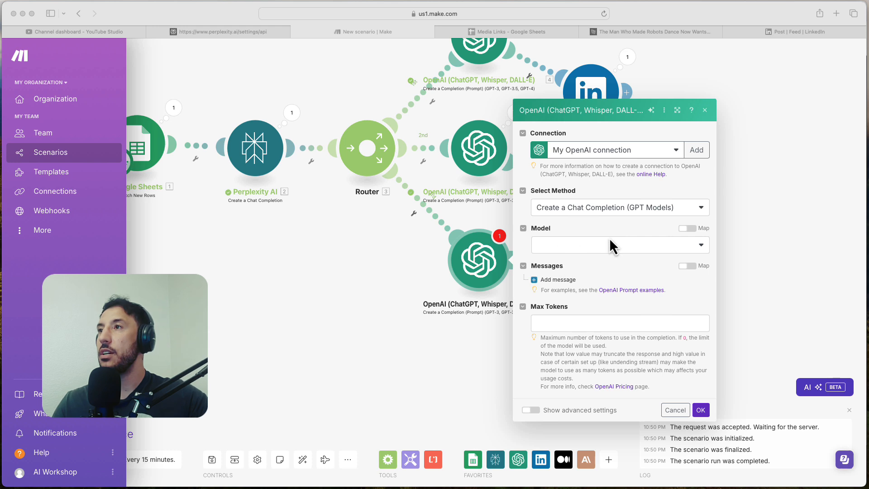
Step: In Make, set the third route's OpenAI model to GPT-4o: gpt-4o (system) and add a message with the User role
click(585, 246)
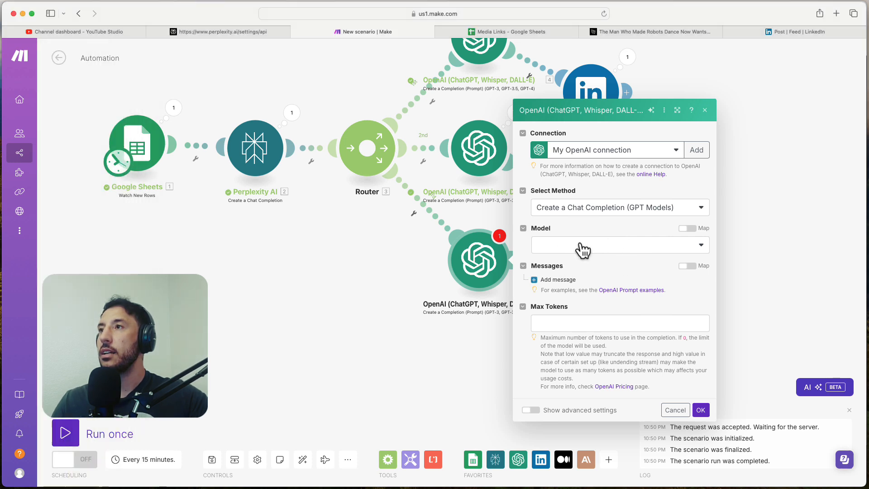
click(580, 247)
click(572, 289)
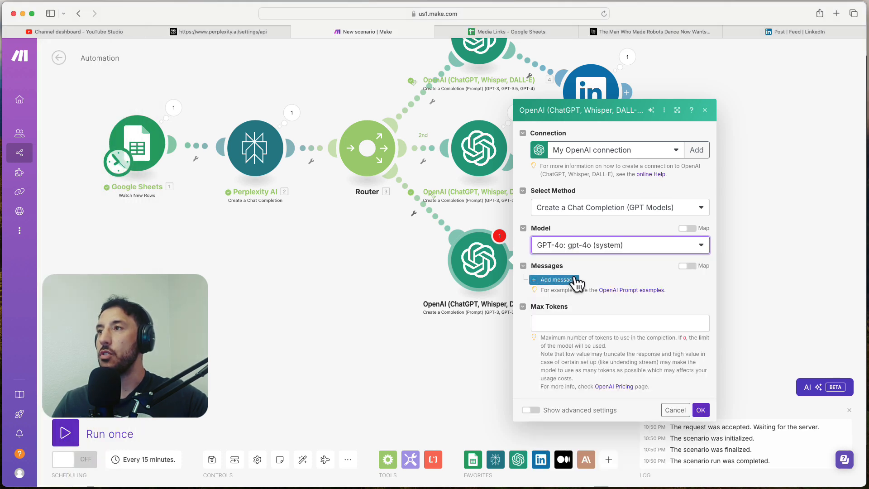
click(552, 285)
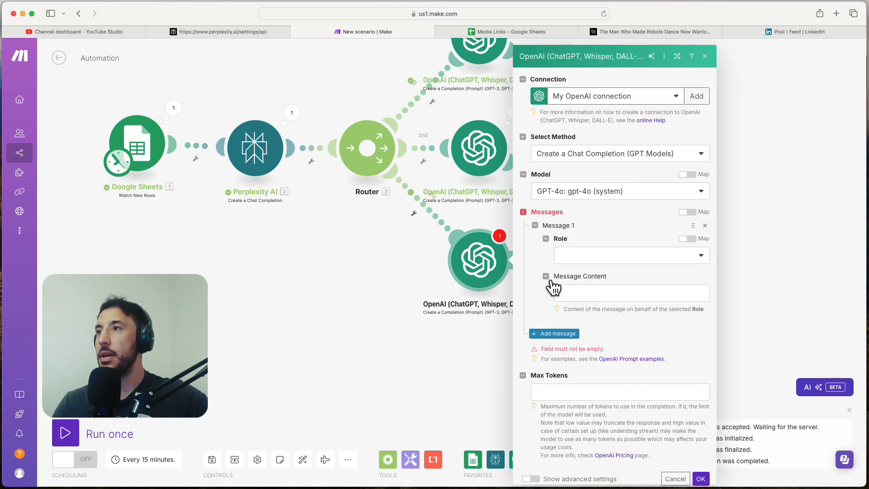
click(612, 255)
click(597, 261)
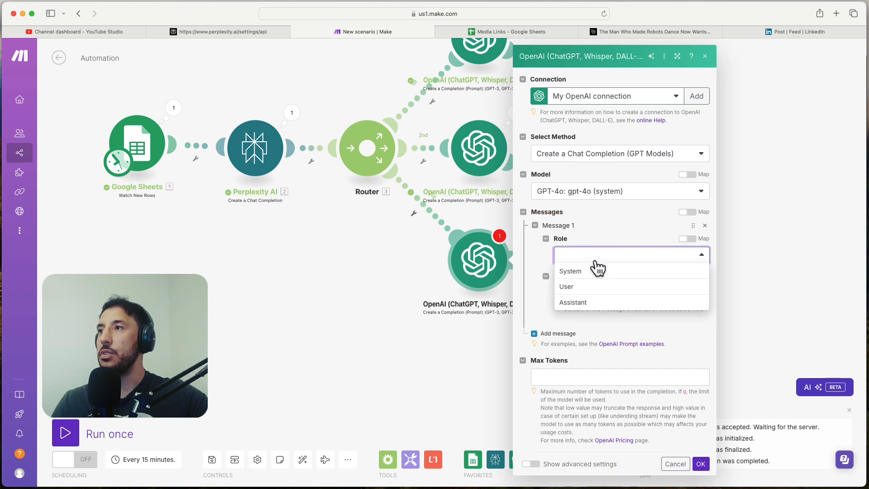
click(576, 288)
Step: Paste the Instagram prompt into the message content and add the line "here is the summery of the article:" beneath it
click(615, 292)
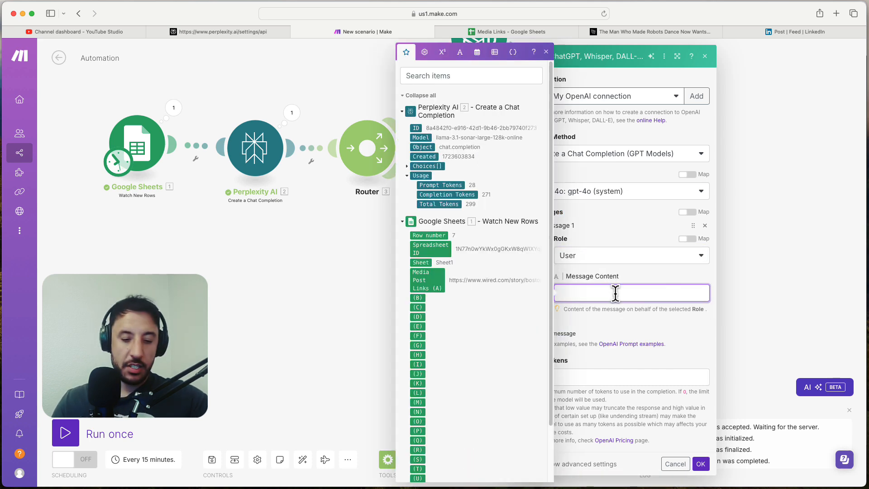
key(super+v)
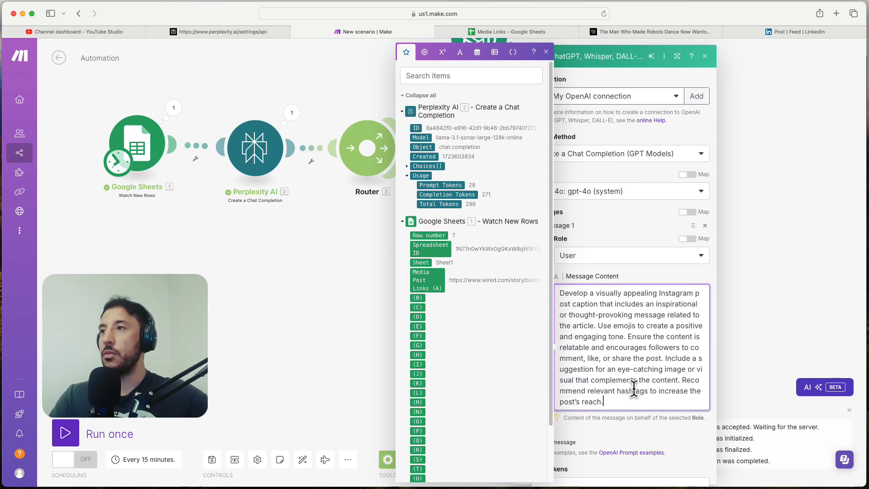
key(Return)
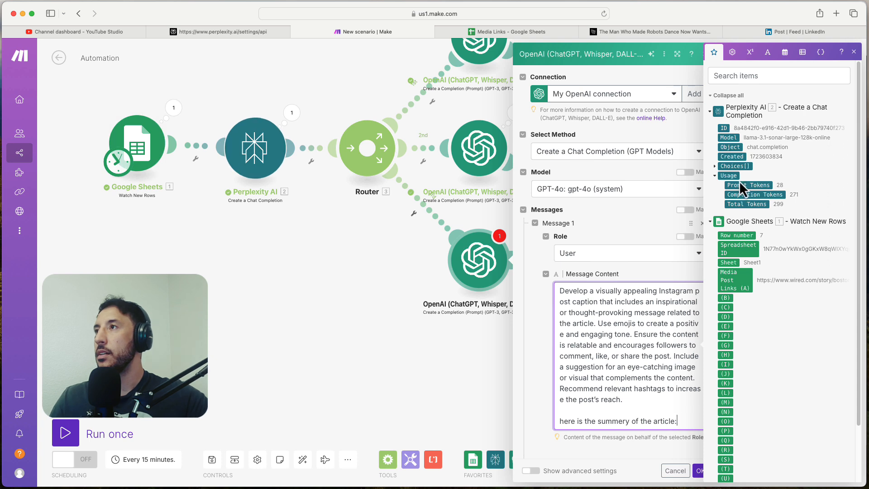
Step: Map Perplexity AI's Choices Message Content into the message content below the summary line
click(718, 167)
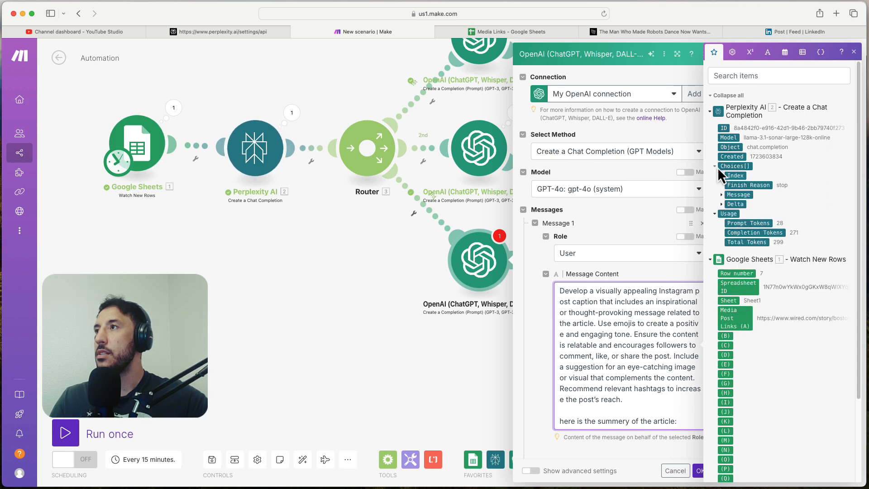
click(721, 194)
drag(738, 202, 658, 428)
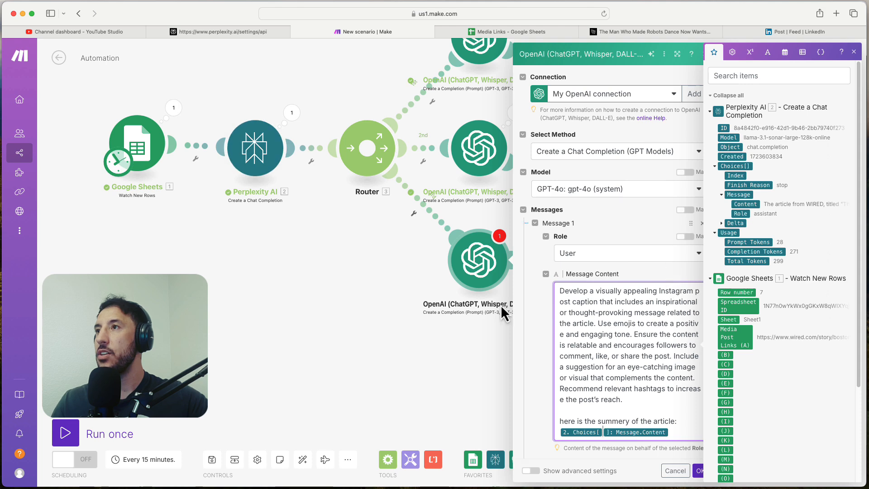
click(537, 256)
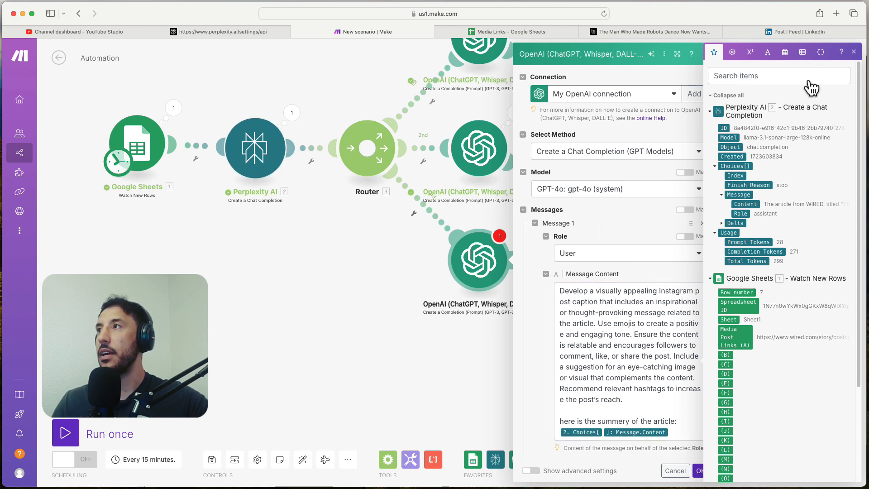
Step: Set Max Tokens to 1500 and save the third route's OpenAI module settings
click(854, 52)
scroll(584, 308, down, 3)
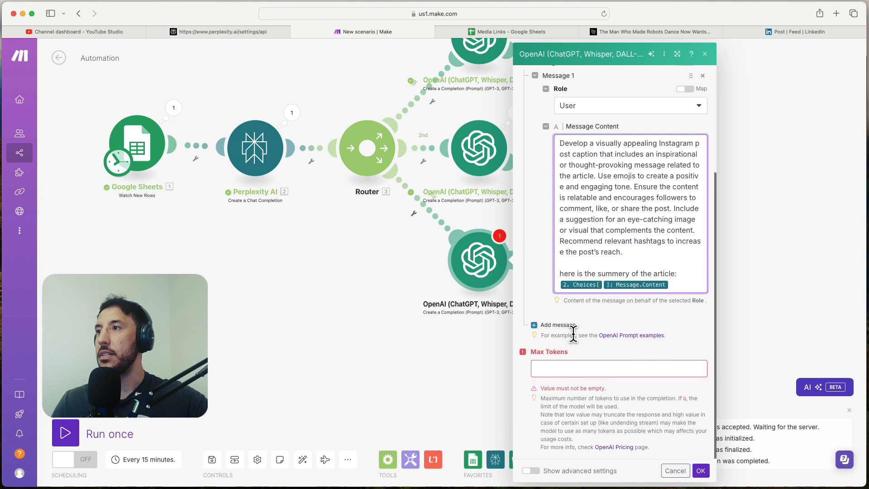
click(567, 373)
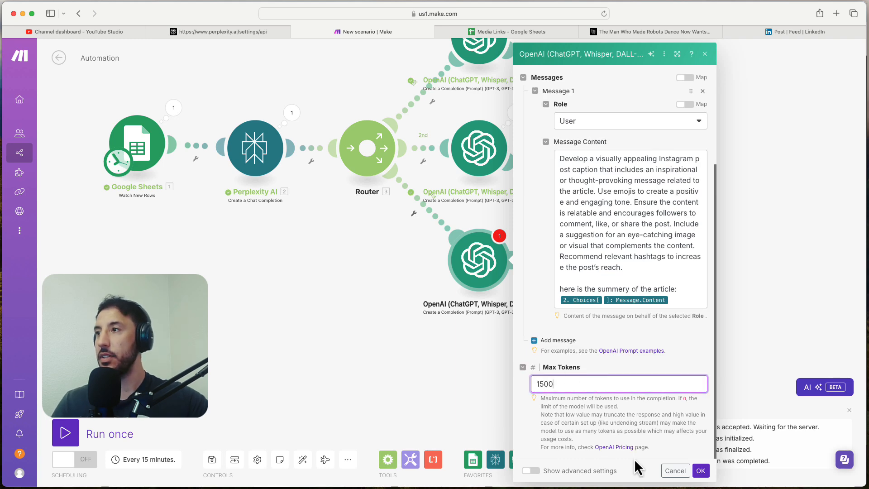
click(700, 471)
Step: Move the third route's OpenAI module to free space below the router and add an OpenAI Generate an Image module after it
drag(480, 256, 417, 299)
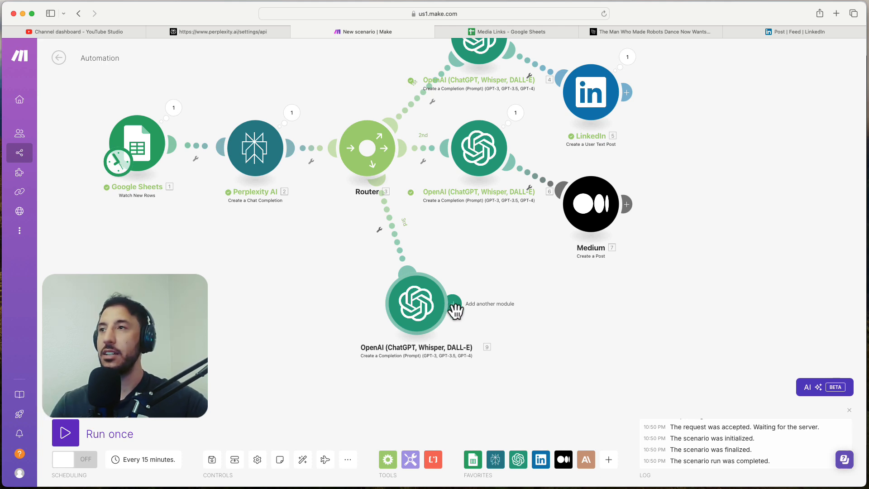
click(454, 303)
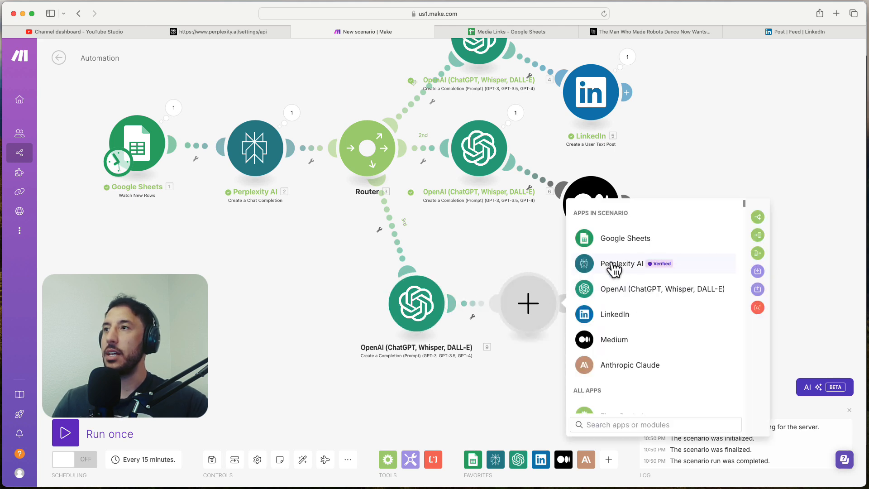
click(640, 294)
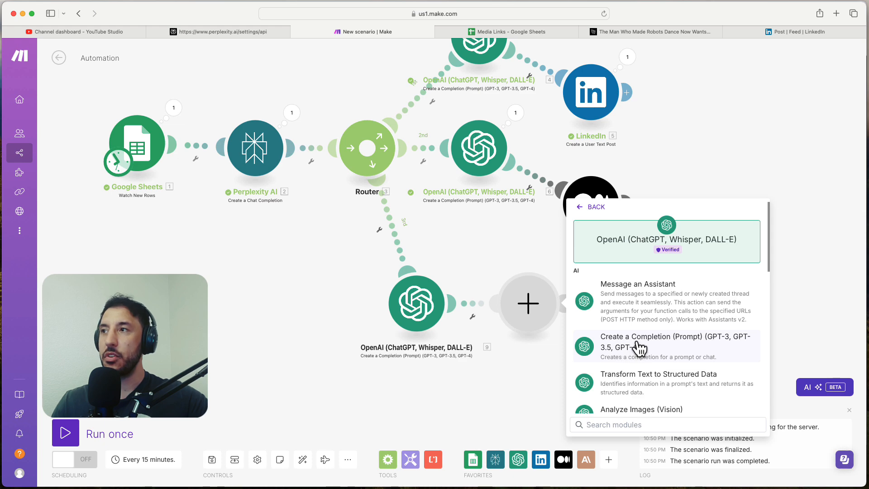
scroll(647, 362, down, 5)
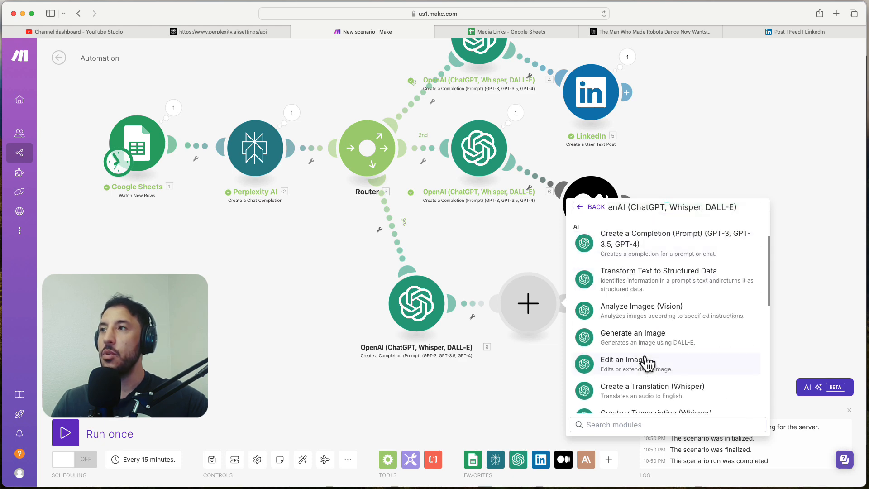
scroll(647, 361, down, 5)
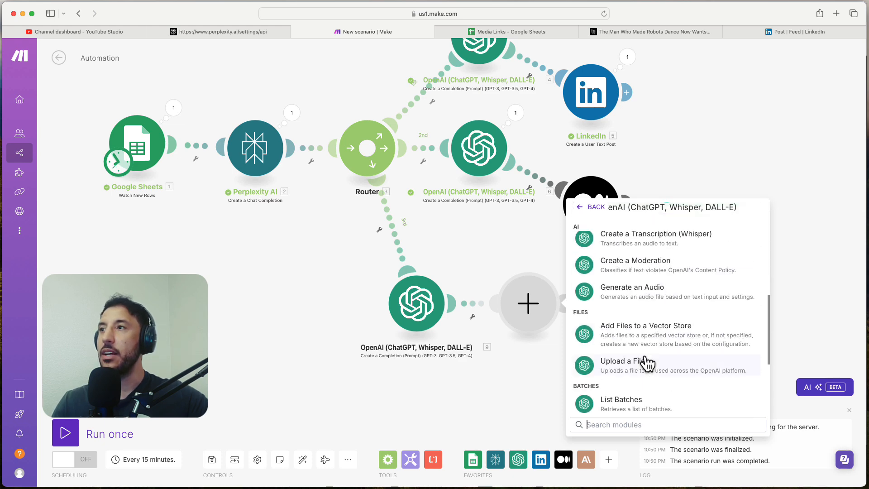
scroll(647, 362, down, 5)
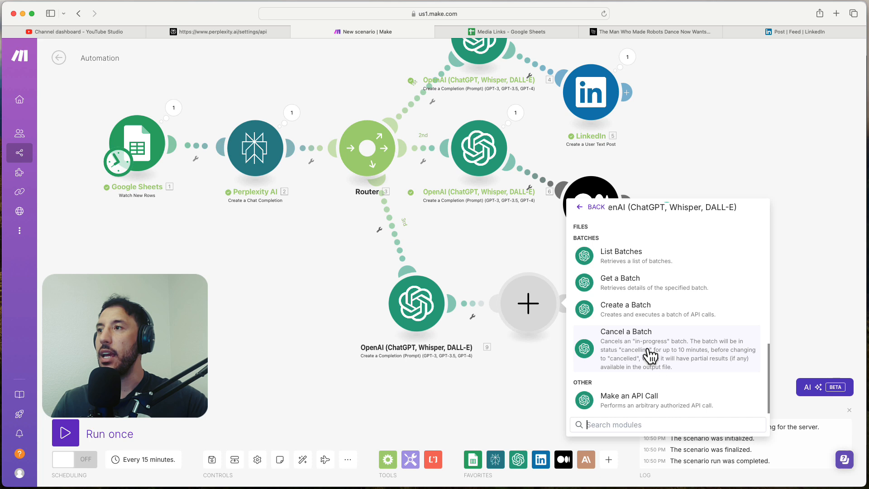
scroll(650, 355, up, 10)
scroll(650, 355, up, 2)
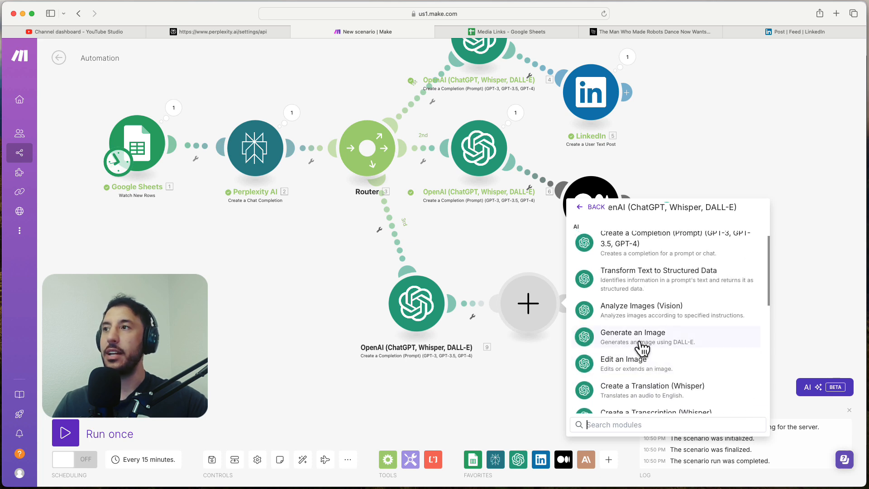
click(643, 344)
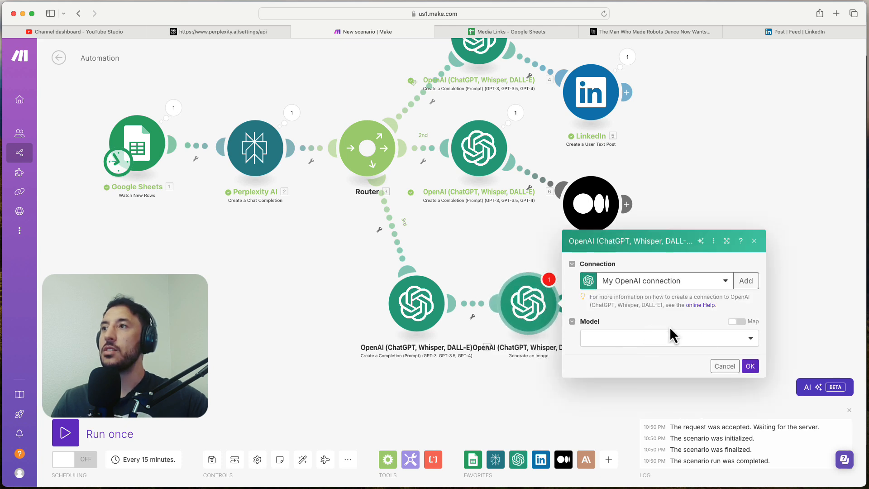
Step: Set the image module's model to Dall-E 3 and start its prompt with "Generate an eyecatching image for the following:"
click(749, 337)
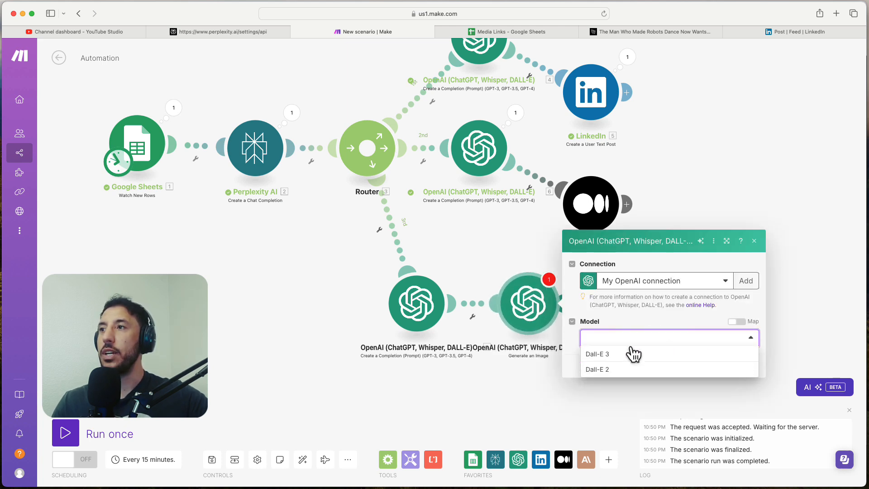
click(605, 354)
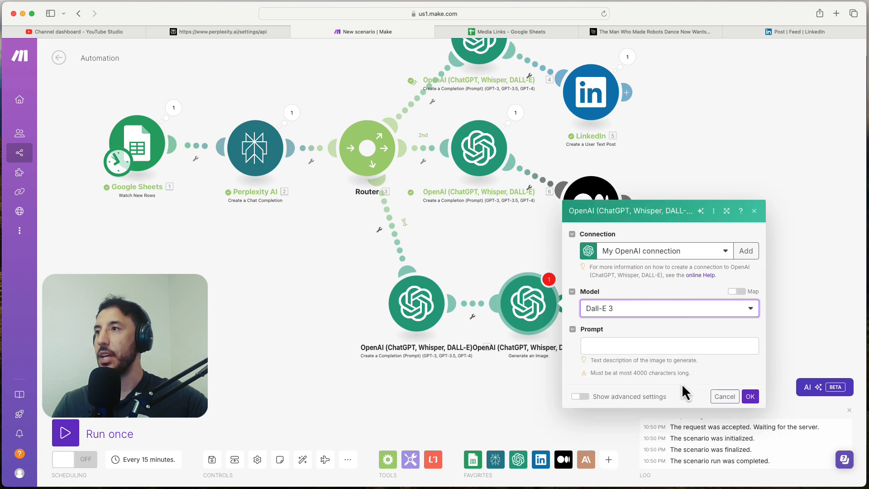
click(661, 348)
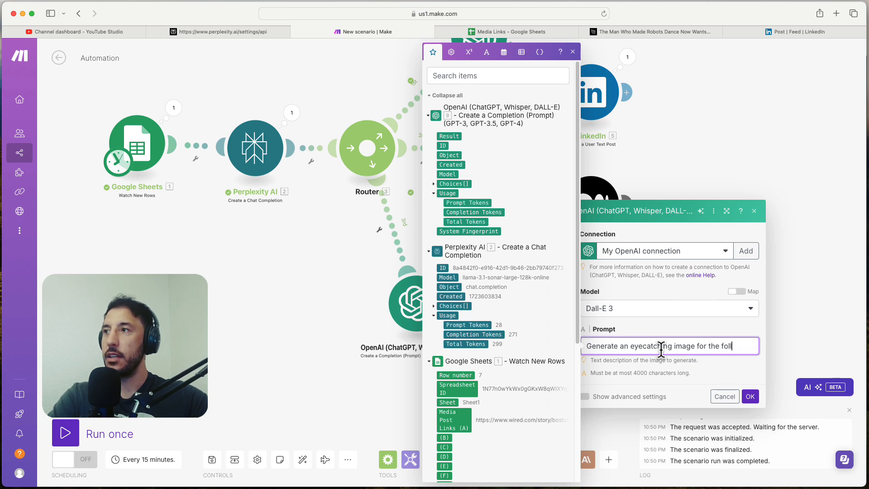
text(:)
key(Return)
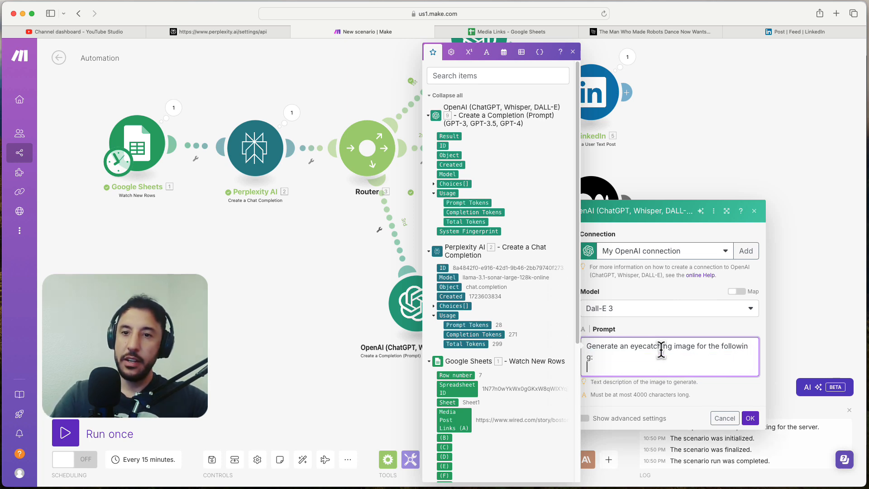
Step: Map the third route's OpenAI Choices Message Content into the image prompt and save the module settings
click(432, 184)
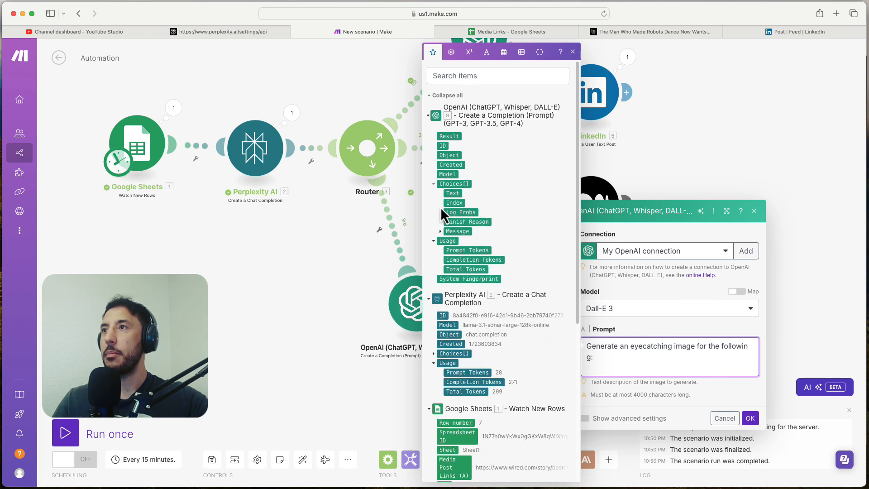
click(441, 230)
drag(464, 249, 637, 368)
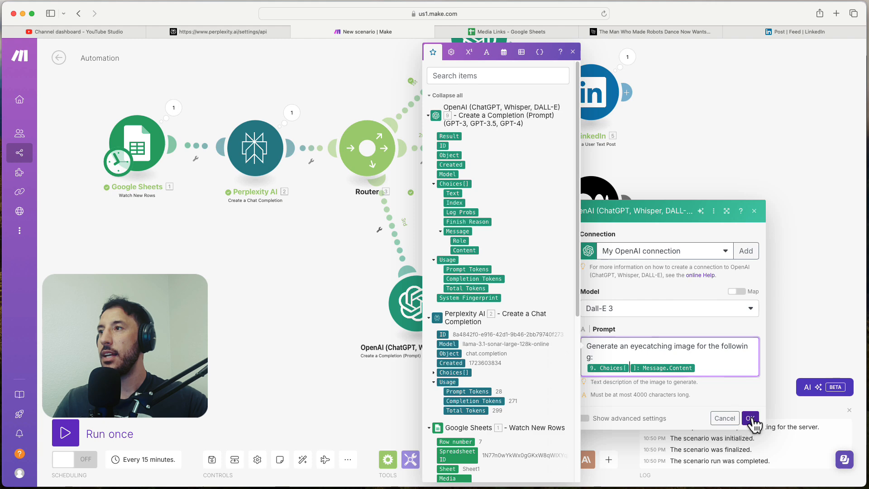
click(750, 418)
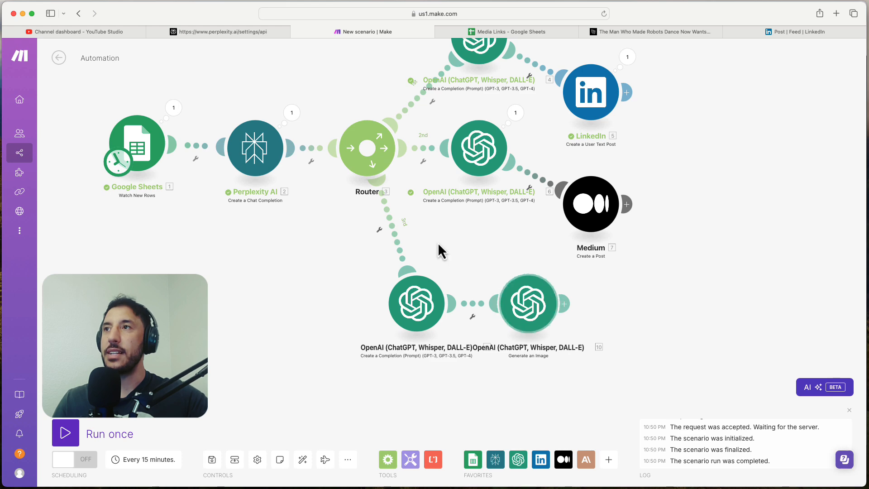
Step: Unlink the LinkedIn and Medium routes' OpenAI modules from the router, leaving only the image-generating route connected
scroll(317, 285, down, 1)
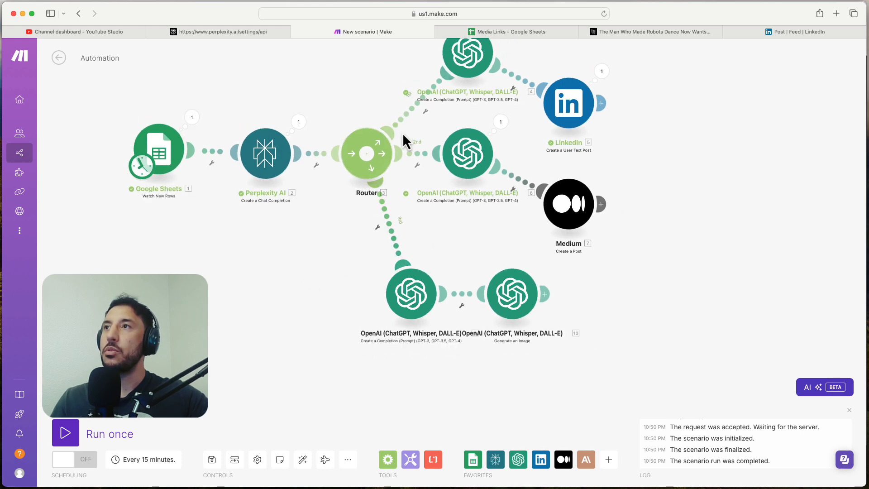
scroll(407, 113, up, 3)
right_click(425, 96)
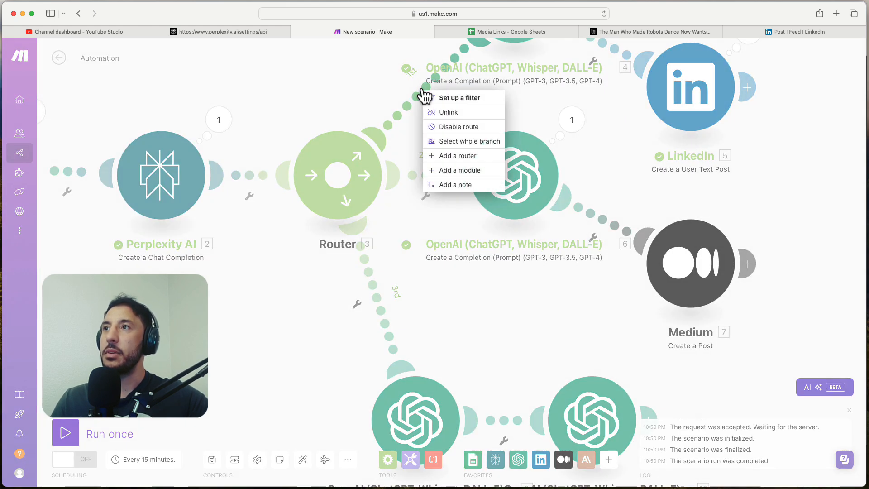
click(452, 115)
right_click(439, 181)
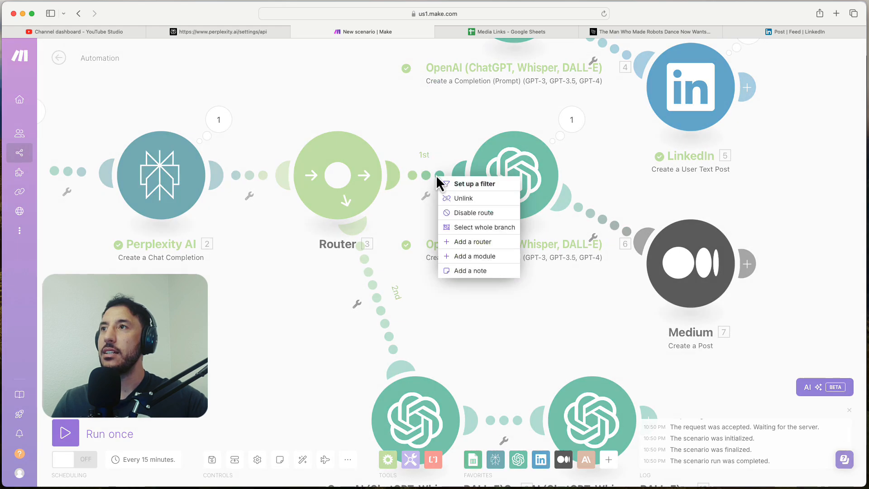
click(459, 197)
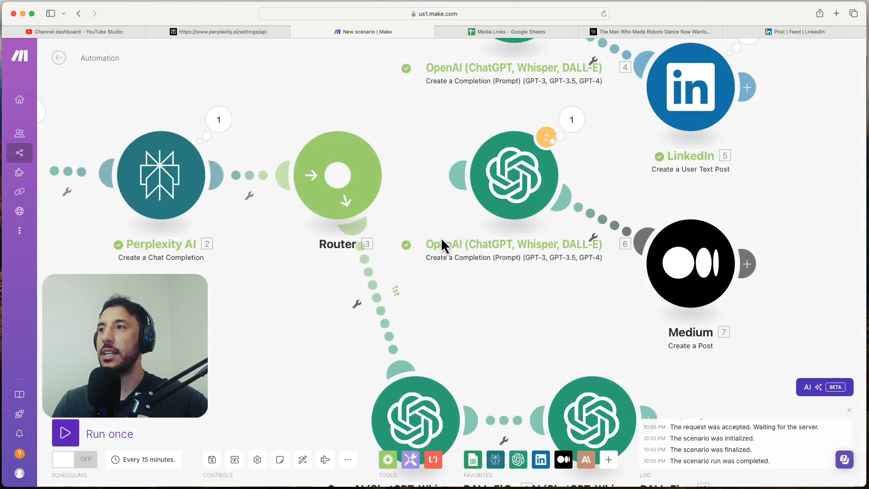
scroll(469, 292, down, 2)
scroll(469, 292, down, 3)
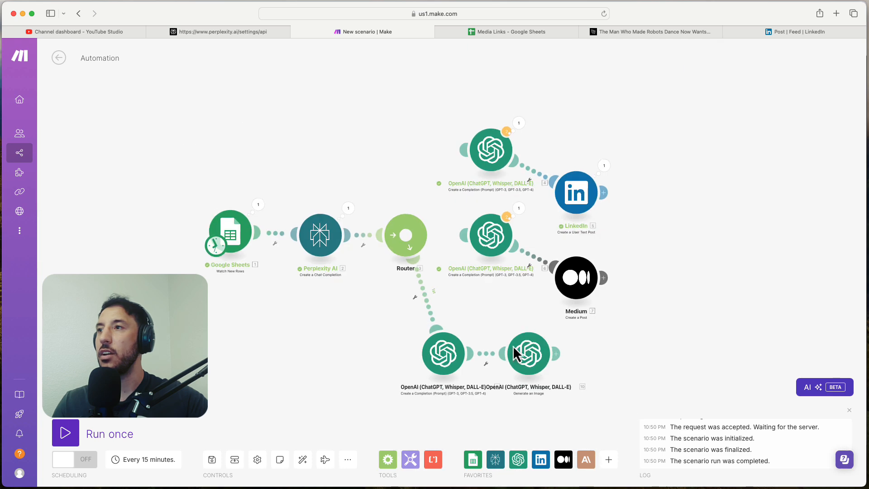
scroll(485, 403, up, 3)
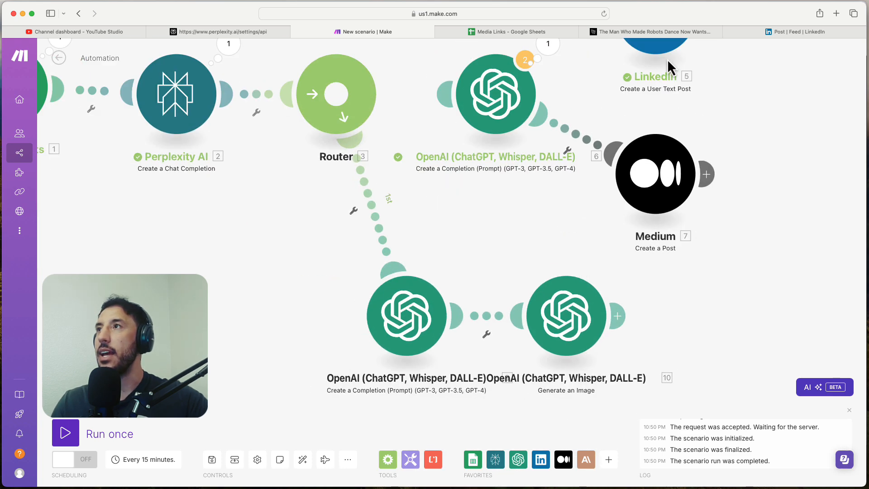
Step: Copy the WIRED article URL about FedEx's truck-loading robot and paste it into cell A8 of the Media Links sheet
click(653, 34)
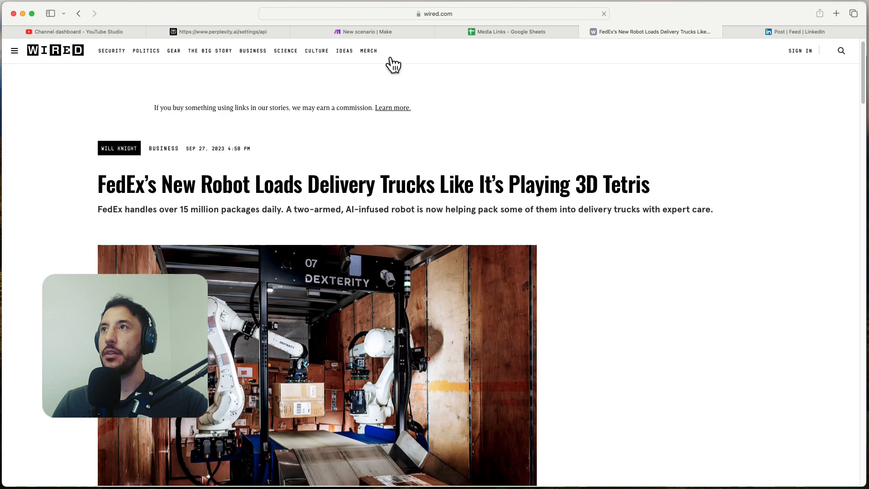
click(457, 14)
key(super+c)
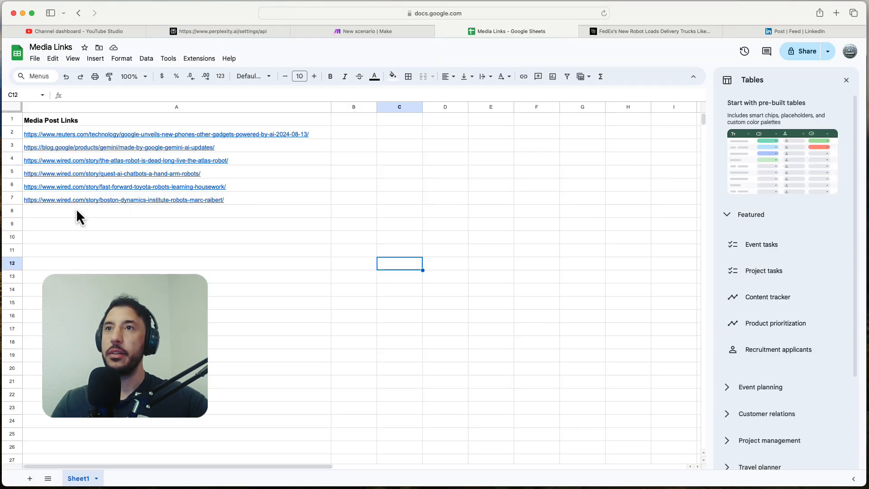
click(70, 211)
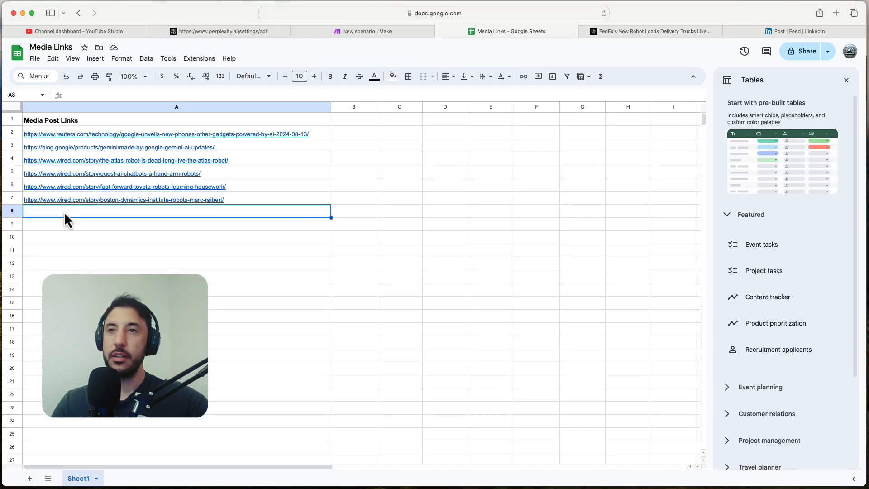
key(super+v)
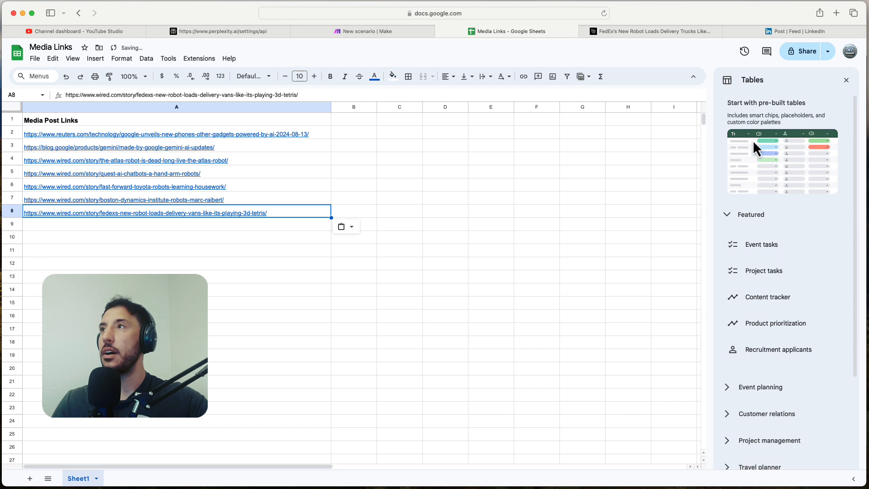
Step: Return to the Make scenario, run it once and expand the output data of the Generate an Image module
click(644, 33)
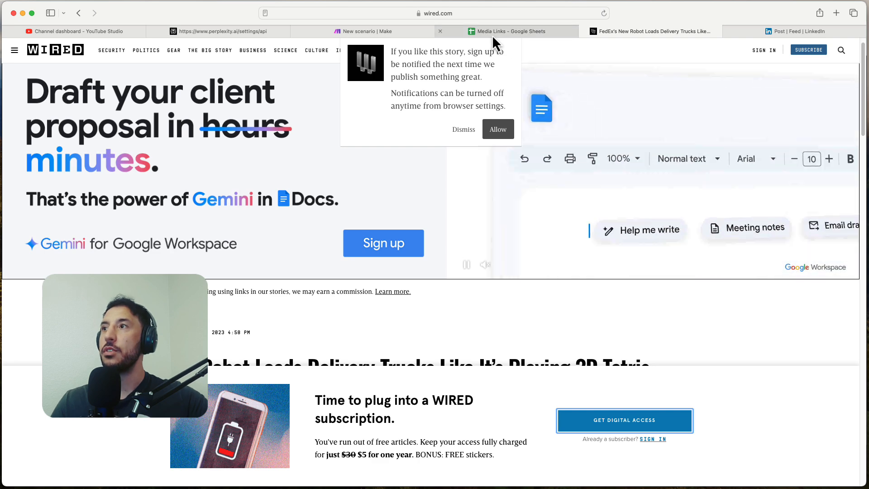
click(492, 35)
click(372, 30)
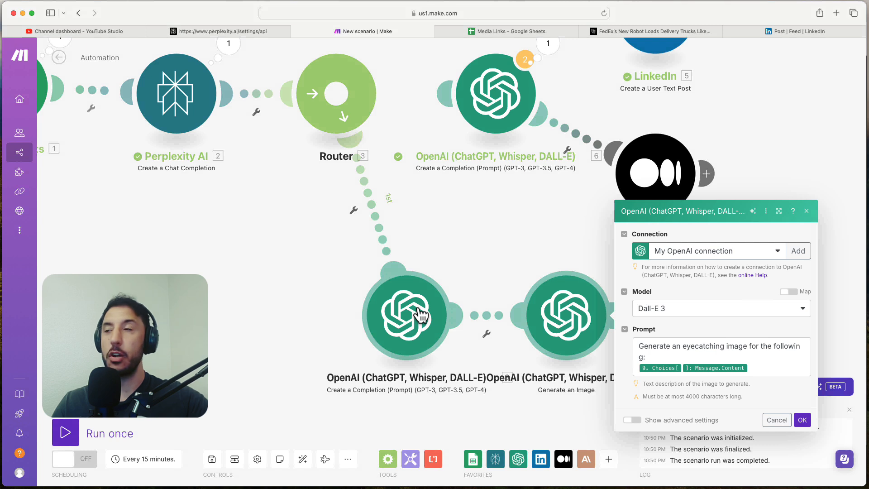
click(489, 233)
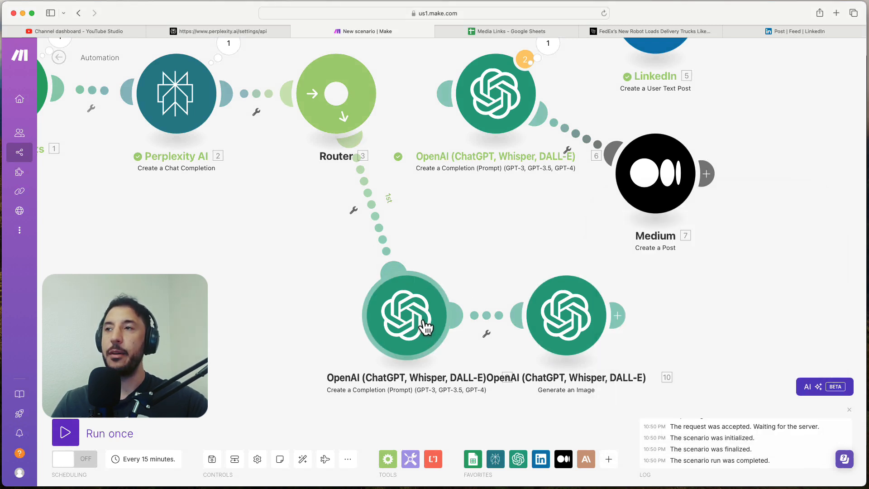
click(65, 432)
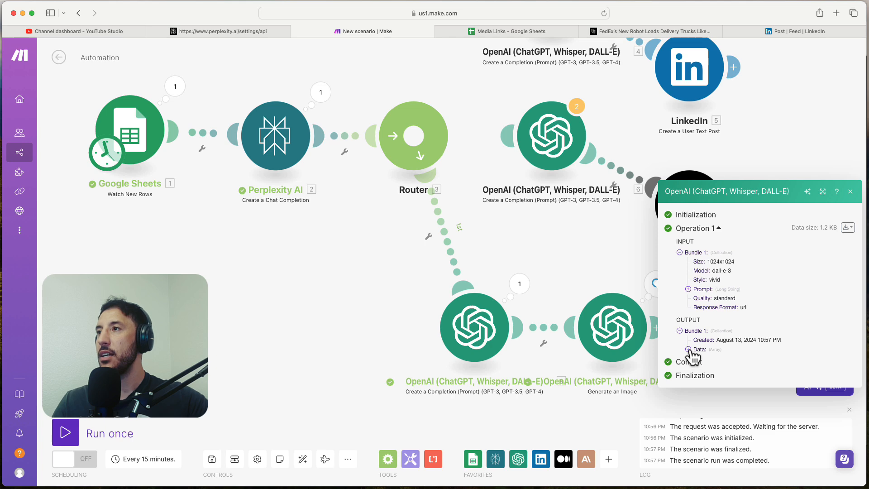
click(688, 349)
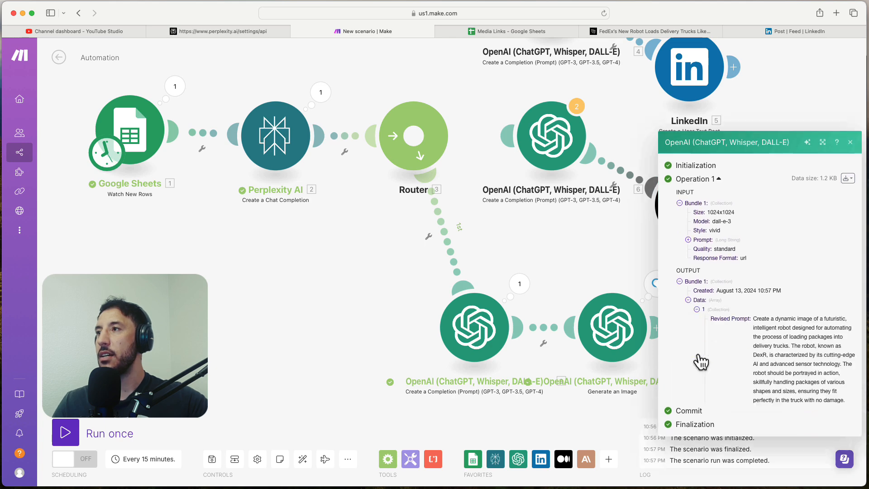
scroll(782, 321, down, 2)
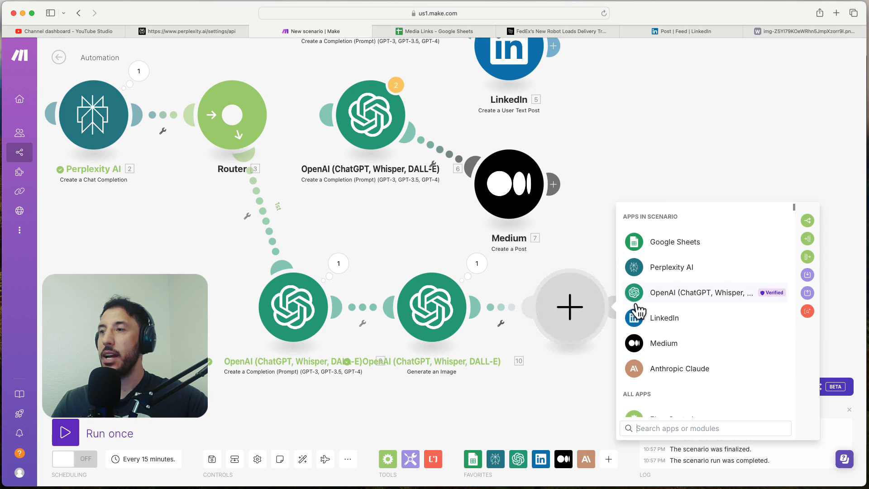
Step: Add an Instagram for Business Create a Photo Post module after the Generate an Image module
text(ins)
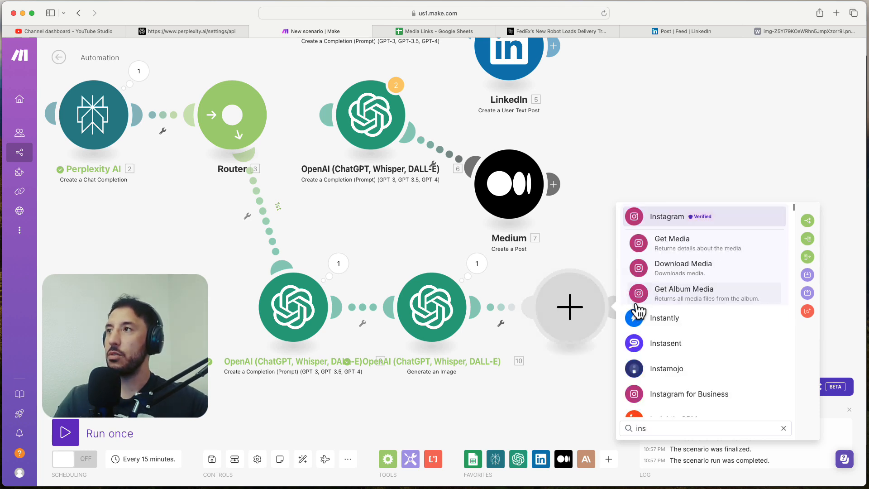
click(666, 215)
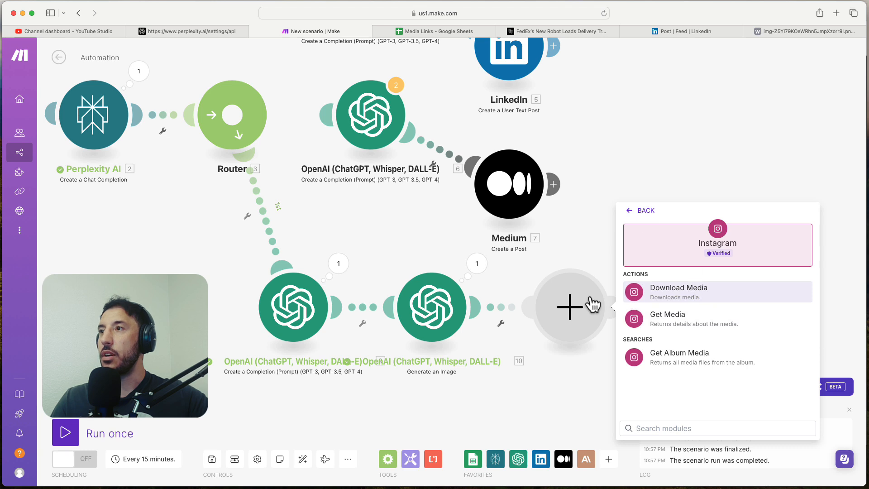
click(635, 215)
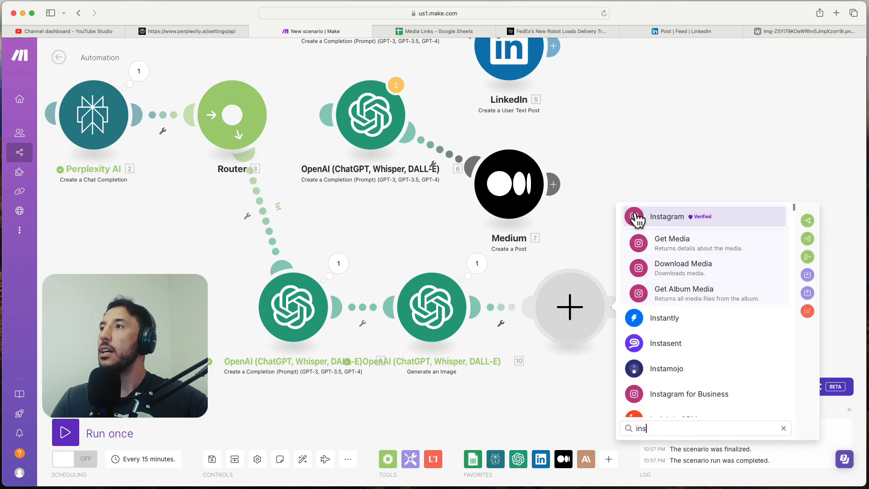
click(682, 394)
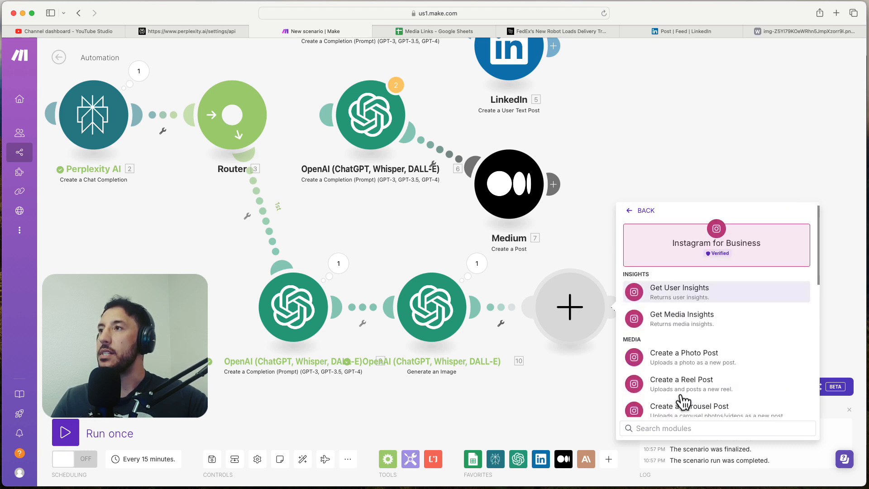
click(693, 357)
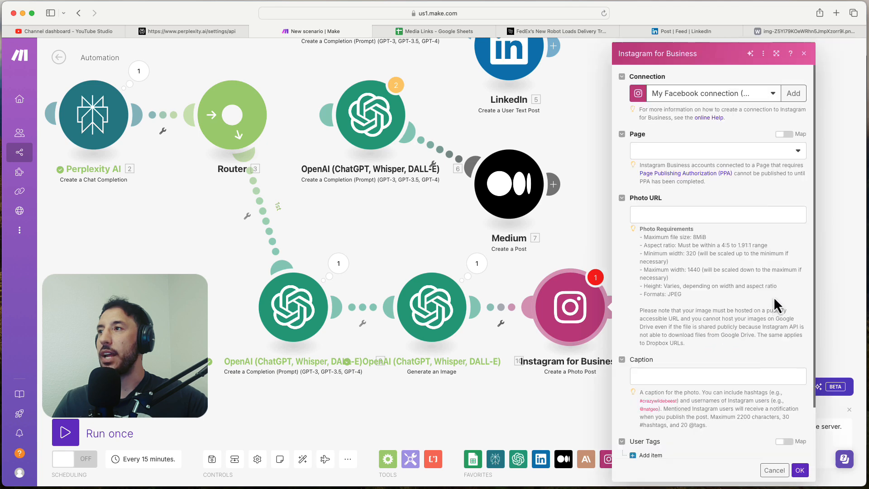
Step: Create a connection named My Facebook connection for the Instagram module and open its page choice
click(799, 93)
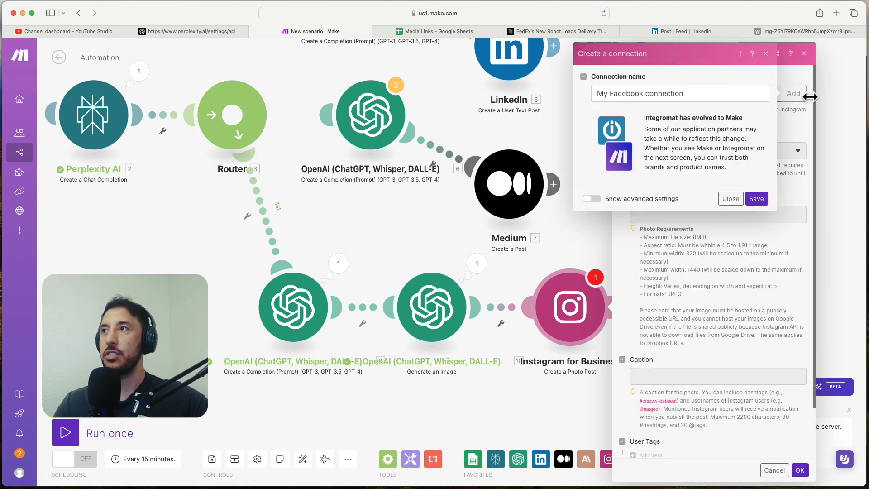
click(756, 199)
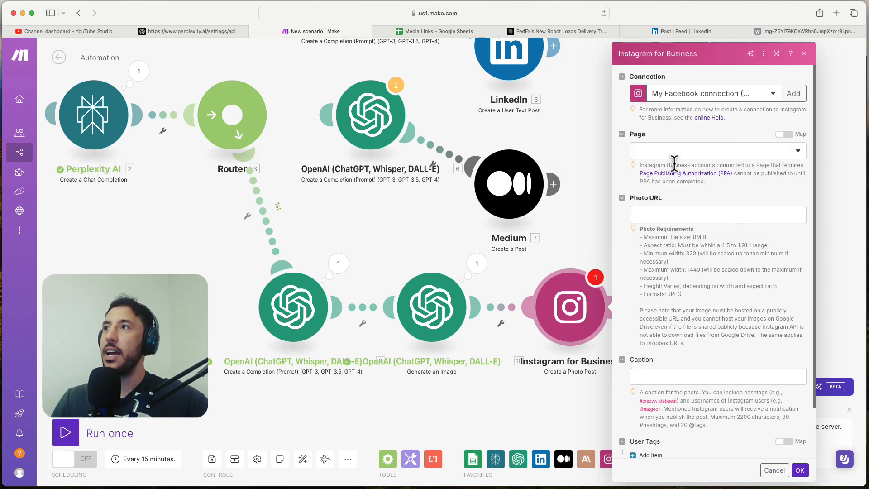
click(689, 160)
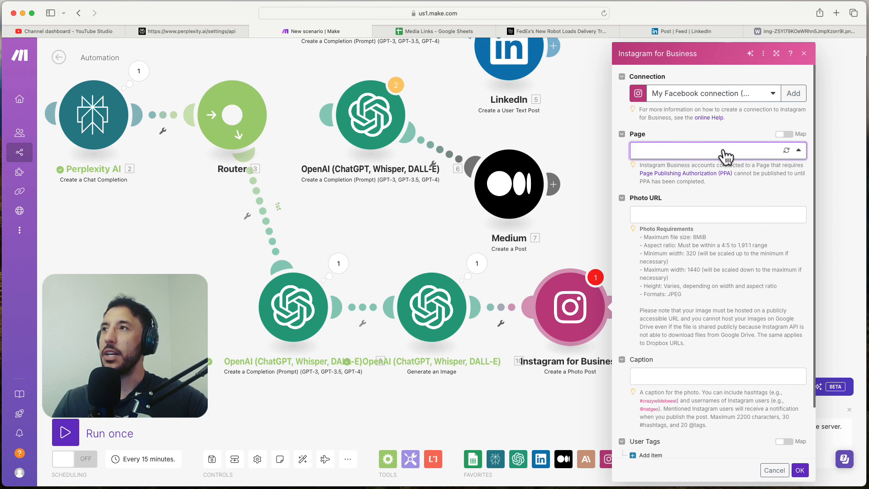
Step: Map the Generate an Image module's Data URL into the Photo URL and confirm the Instagram module settings with the caption empty
click(666, 213)
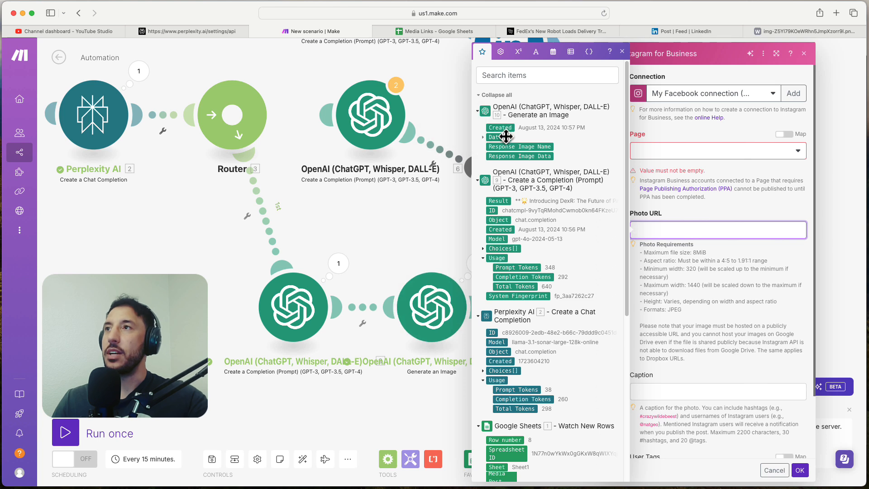
click(483, 137)
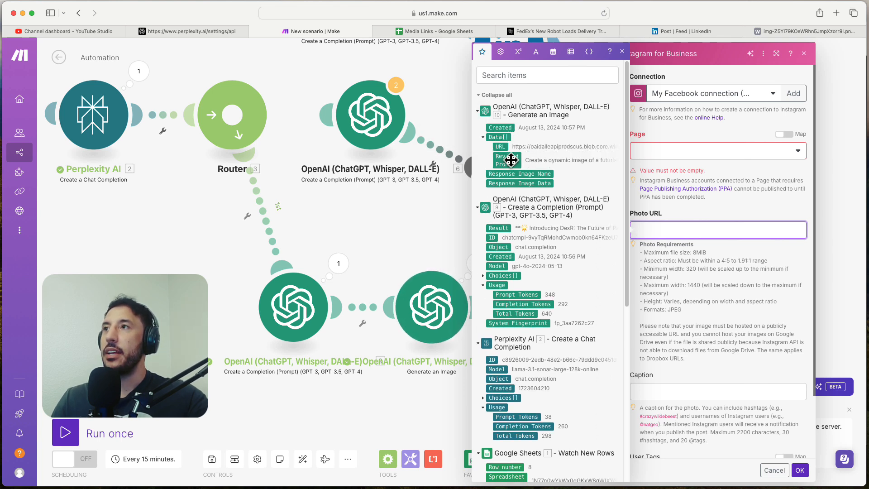
drag(506, 149, 694, 229)
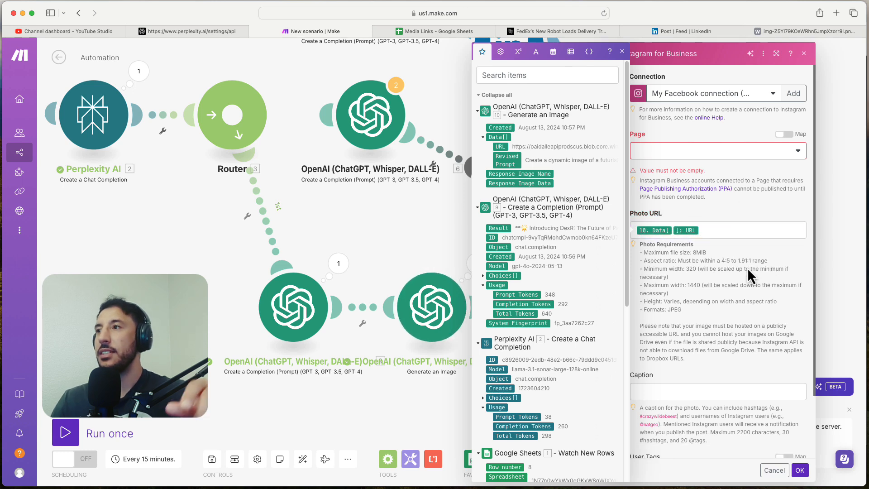
click(694, 389)
scroll(724, 380, down, 3)
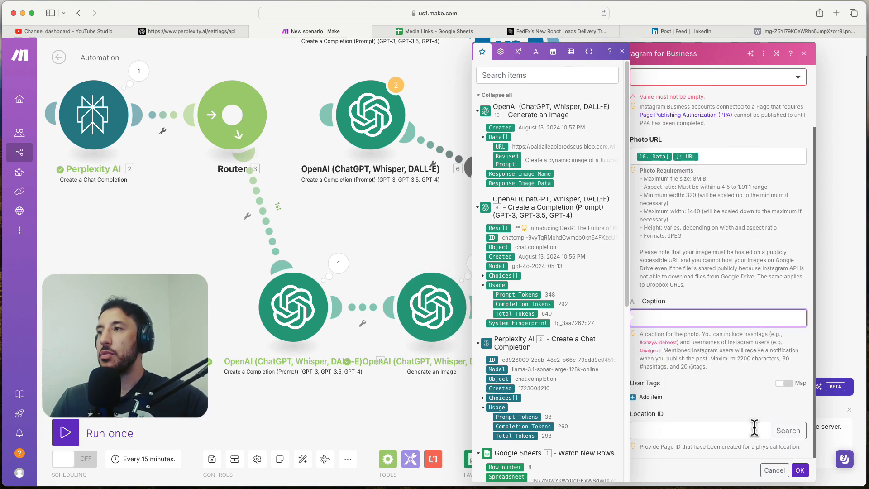
click(804, 472)
click(800, 470)
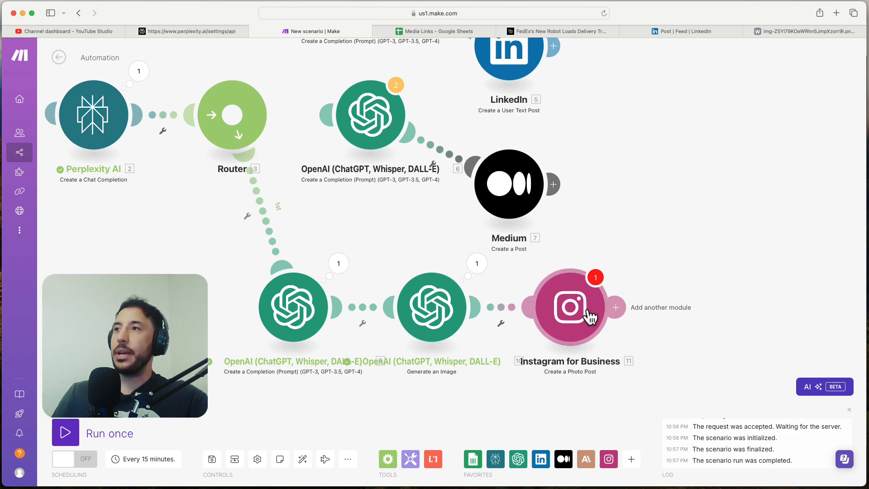
Step: Reconnect the LinkedIn and Medium routes' OpenAI modules to the router
scroll(526, 317, down, 10)
scroll(605, 310, up, 10)
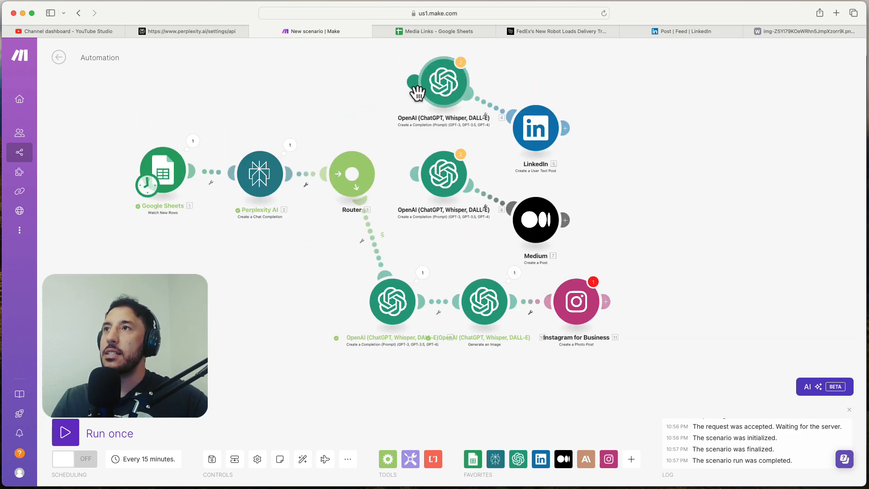
drag(415, 90, 368, 165)
drag(421, 181, 365, 181)
scroll(464, 376, up, 1)
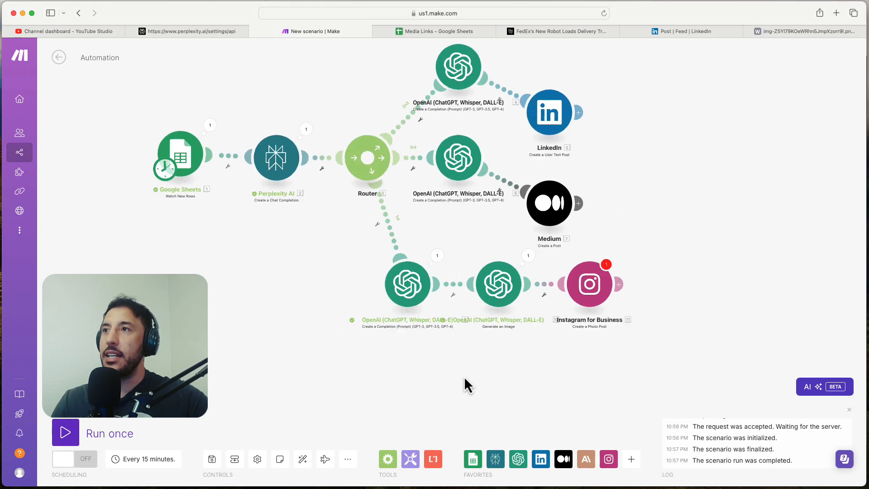
Step: Move the Instagram route's first OpenAI module nearer the router and add a fourth router branch with its empty module placed lowest
drag(414, 299, 456, 250)
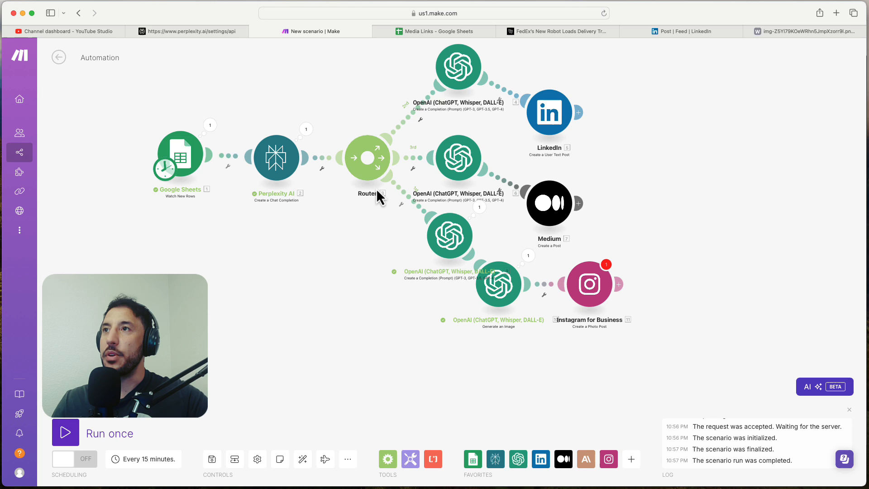
click(371, 160)
drag(458, 295, 419, 351)
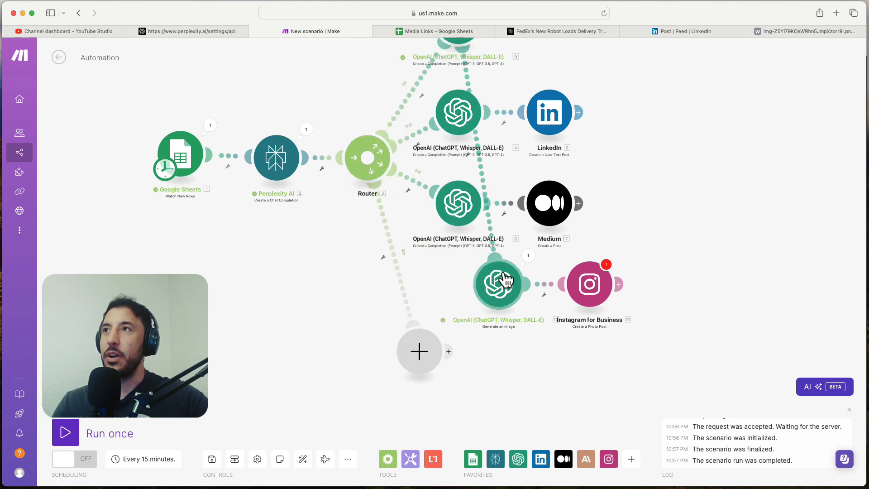
scroll(414, 317, down, 5)
scroll(414, 318, up, 4)
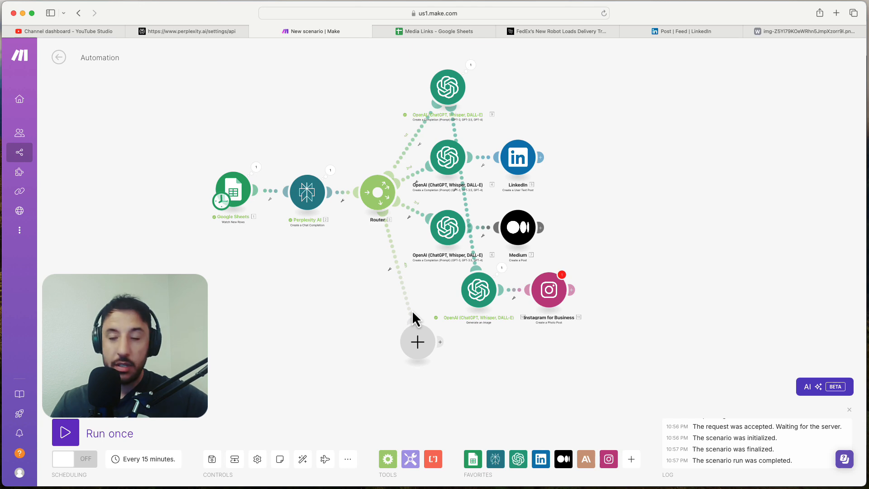
click(417, 345)
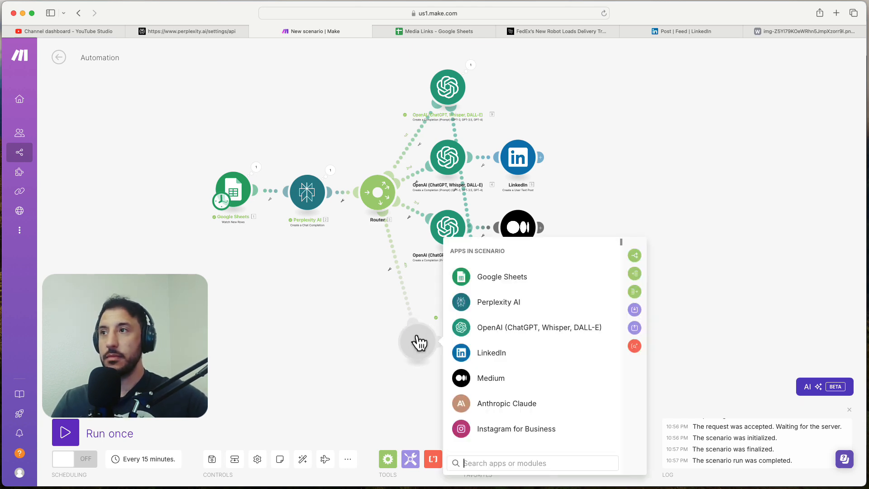
click(487, 330)
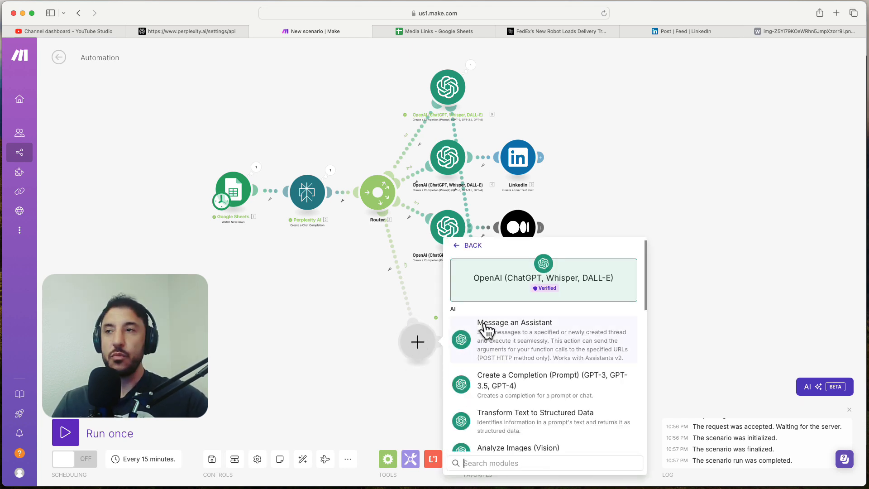
click(640, 207)
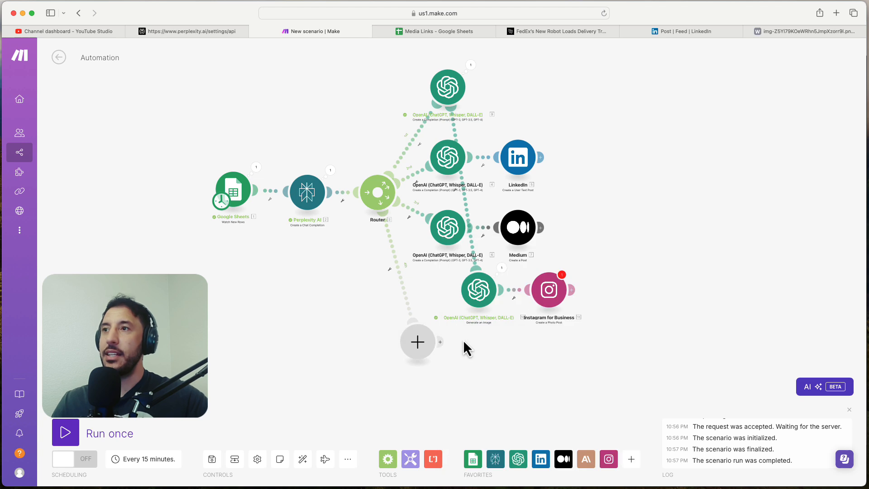
Step: Add a second empty module on the fourth router branch and search the available apps for "face"
click(433, 346)
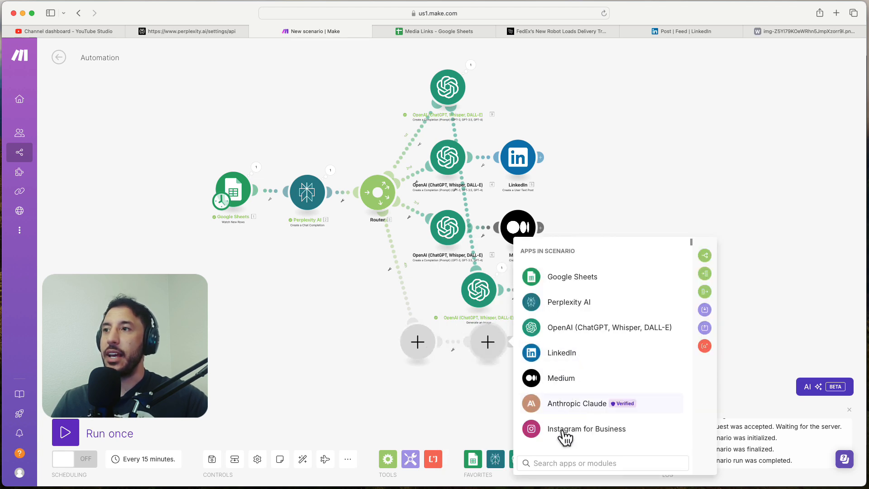
text(face)
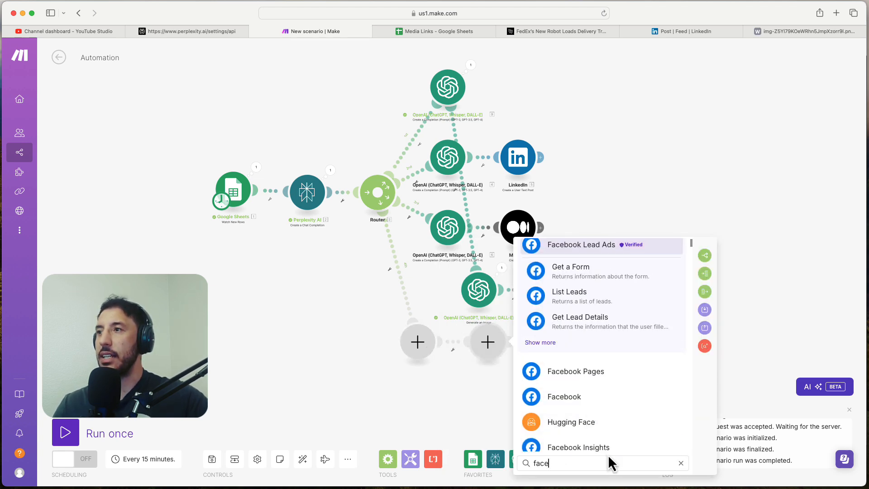
scroll(584, 388, up, 1)
scroll(585, 388, down, 1)
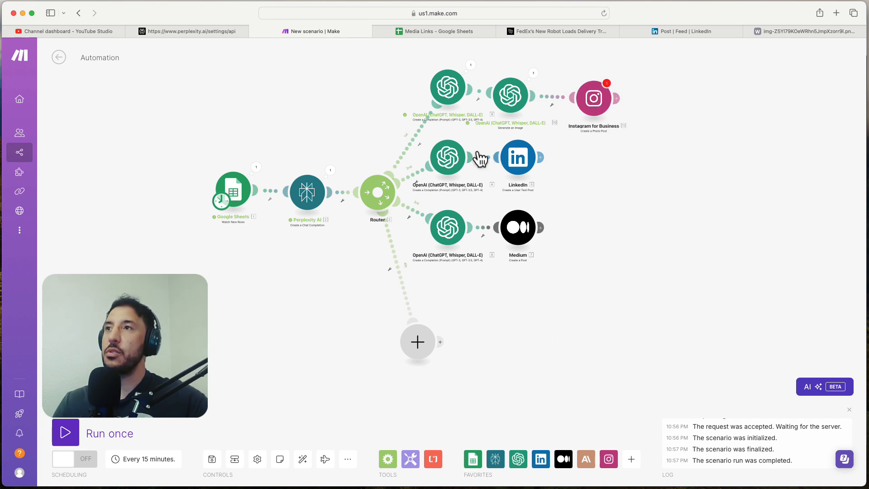
Step: Move the fourth branch's empty module closer to the router and revisit the Media Links sheet before returning to the scenario
drag(419, 340, 422, 293)
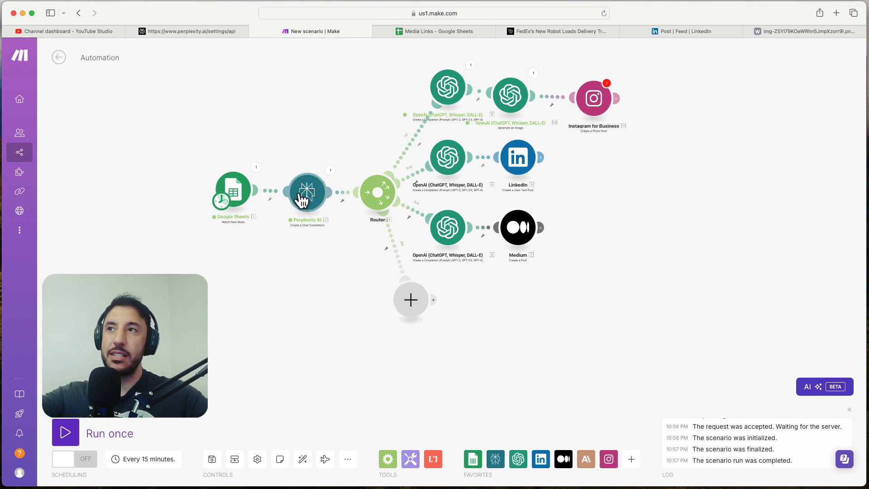
click(434, 31)
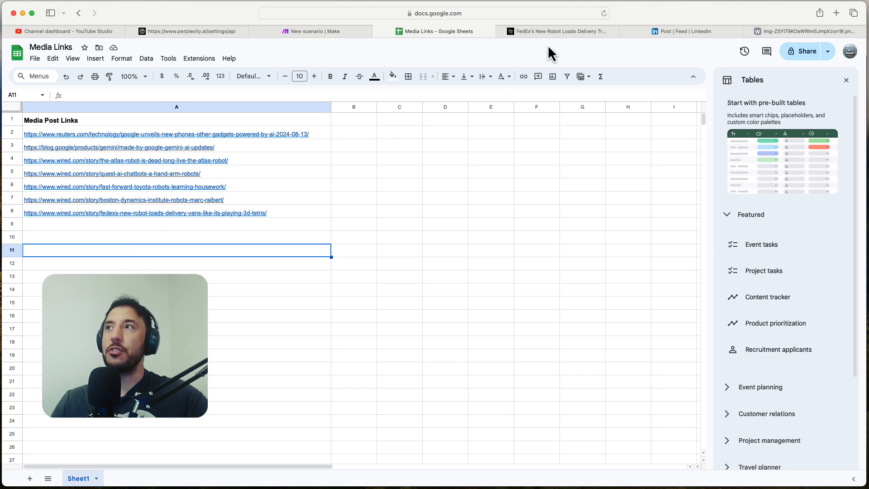
click(291, 30)
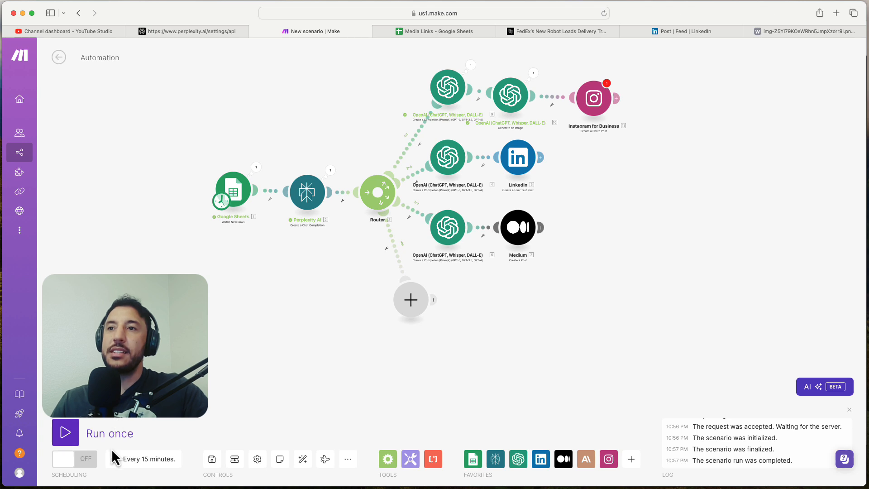
Step: Schedule the scenario to run every day at 8:00 AM
click(136, 460)
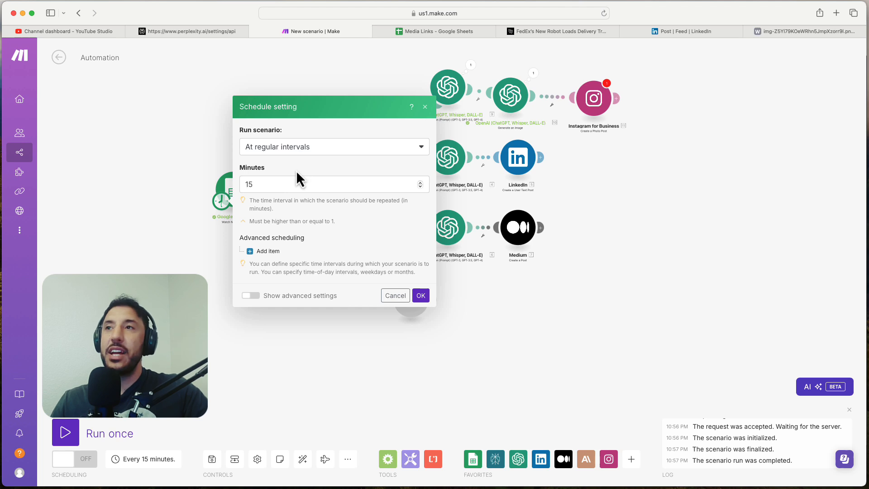
click(306, 182)
click(331, 155)
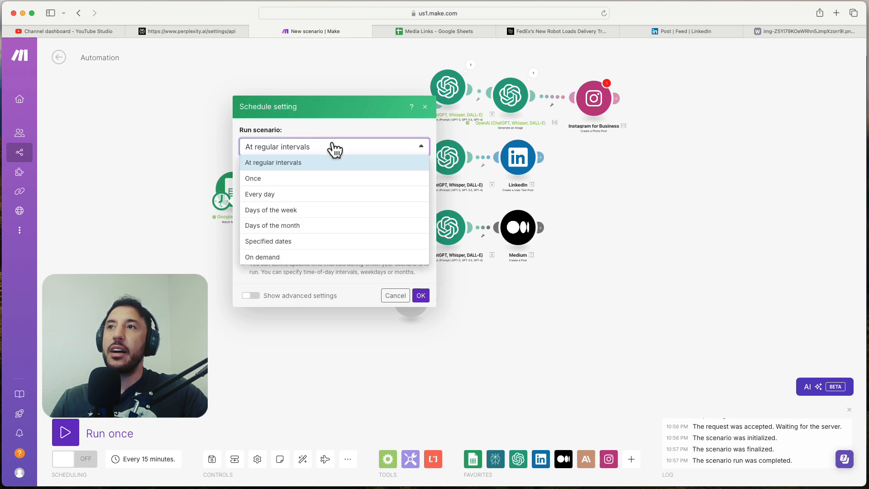
click(273, 194)
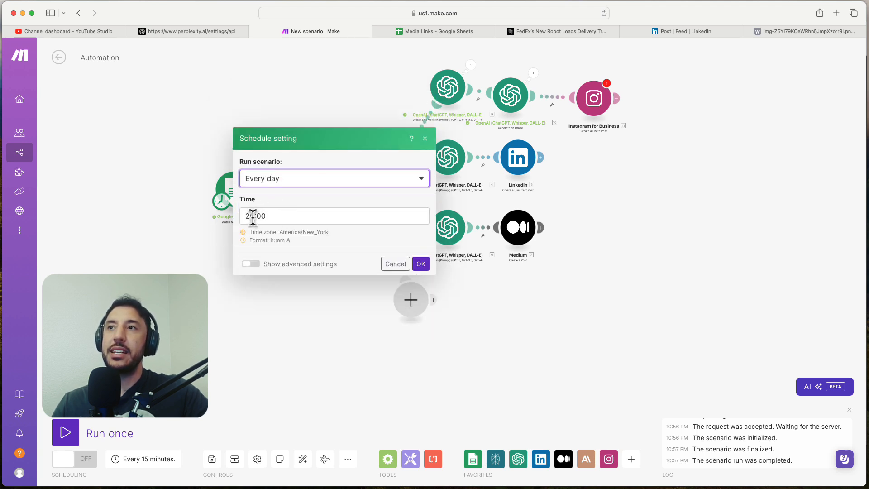
double_click(251, 216)
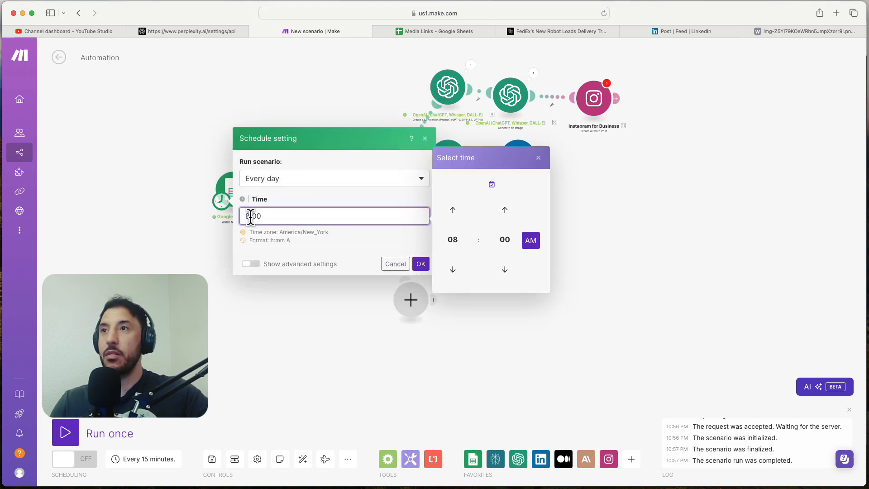
text(8)
click(316, 200)
click(275, 213)
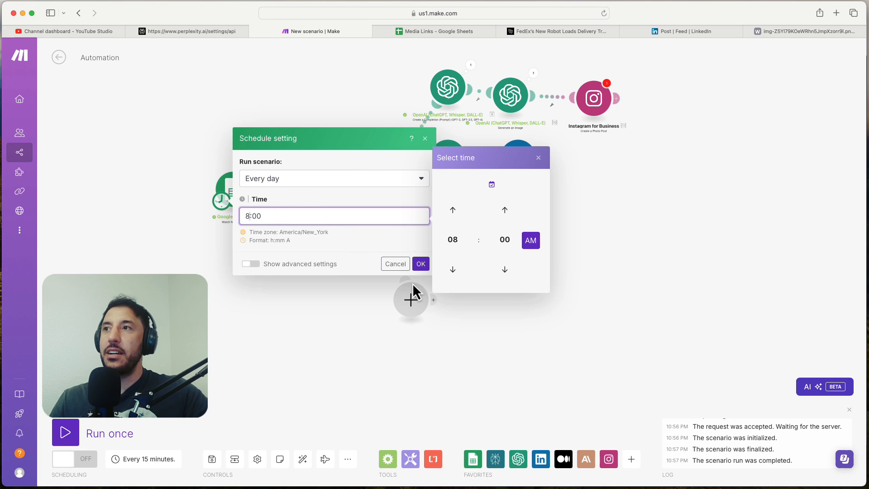
click(420, 264)
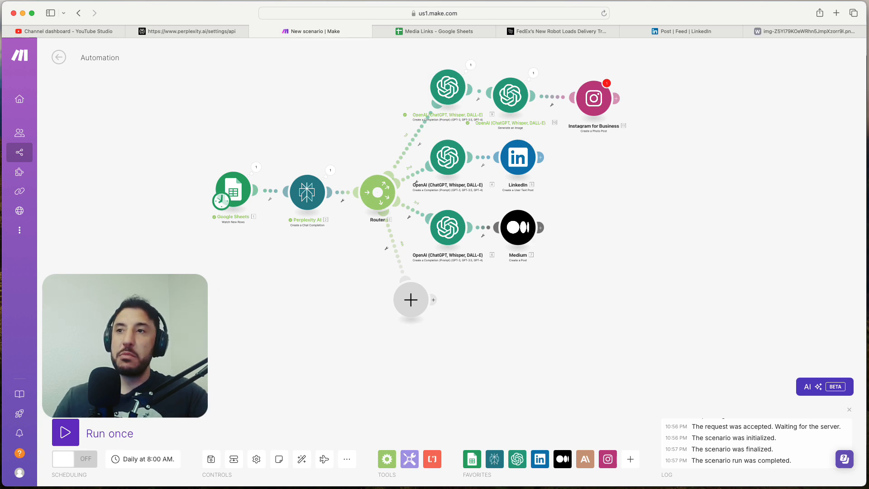
Step: Schedule the scenario to run once on 08/14/2024 at 11:00 PM, and revisit the Media Links sheet before returning to the scenario
click(140, 460)
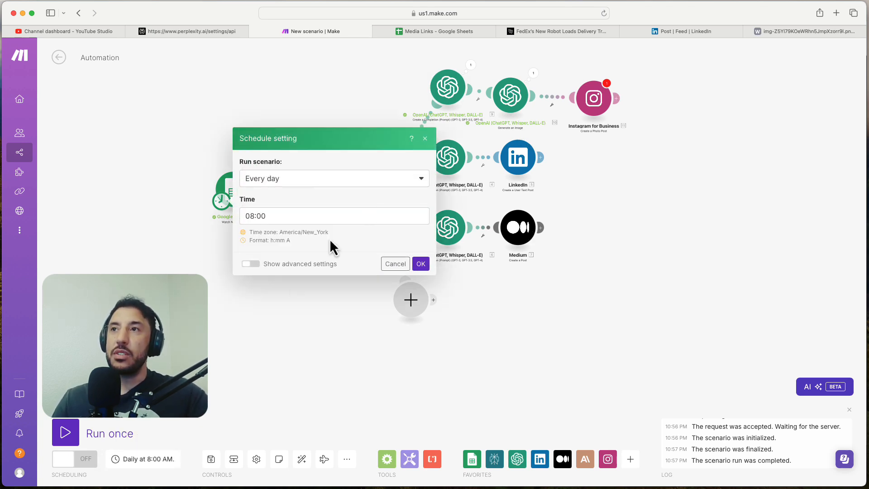
click(376, 181)
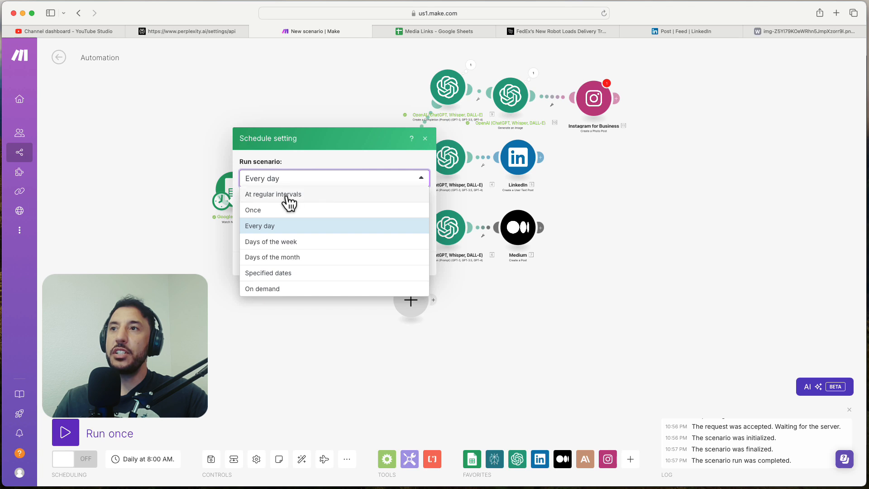
click(272, 210)
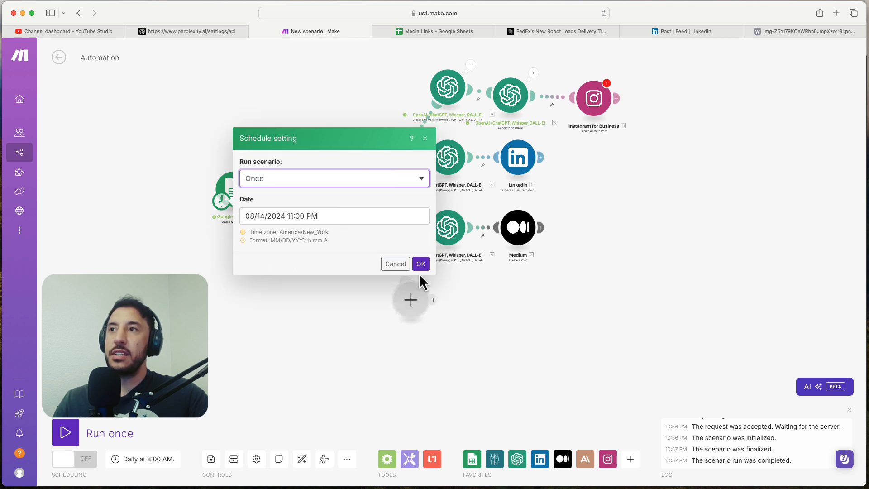
click(420, 267)
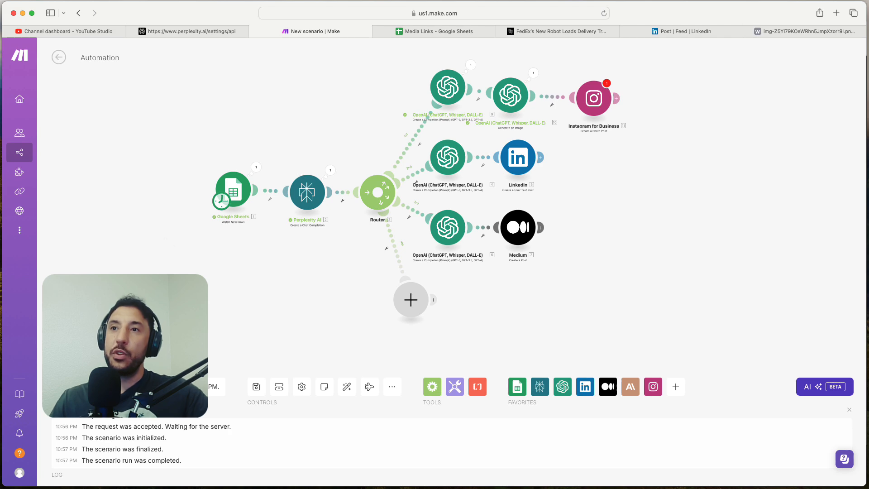
click(398, 34)
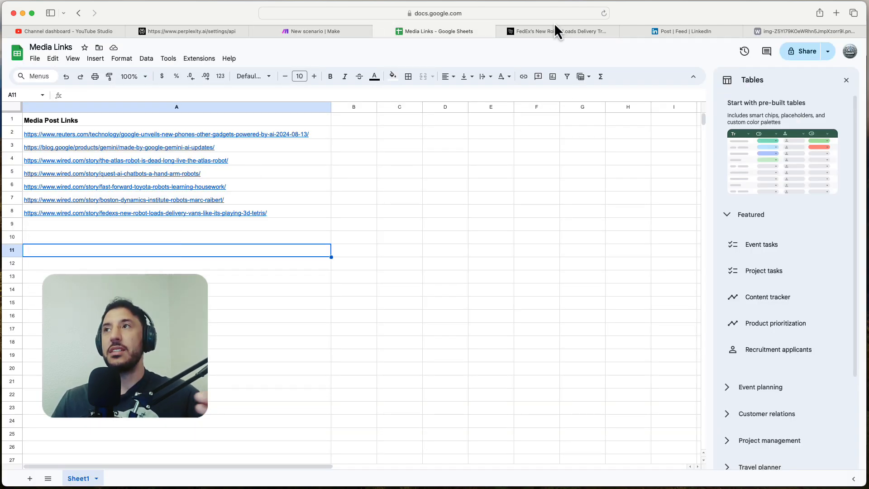
click(317, 33)
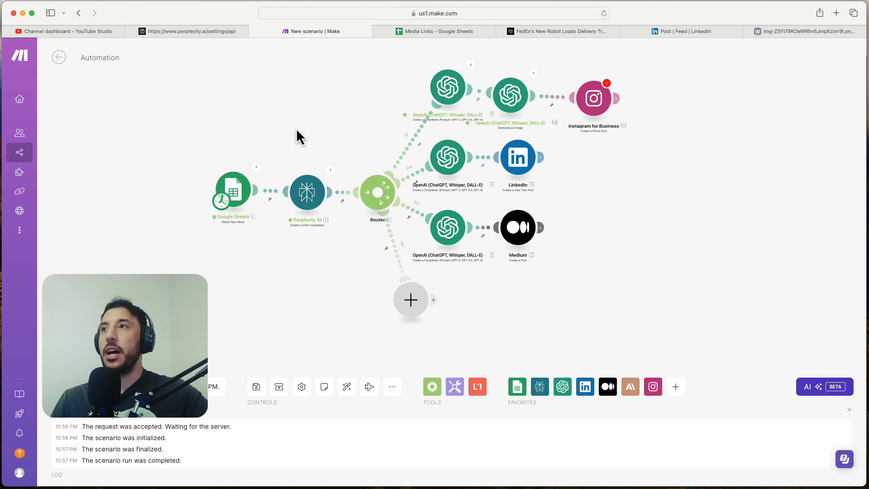